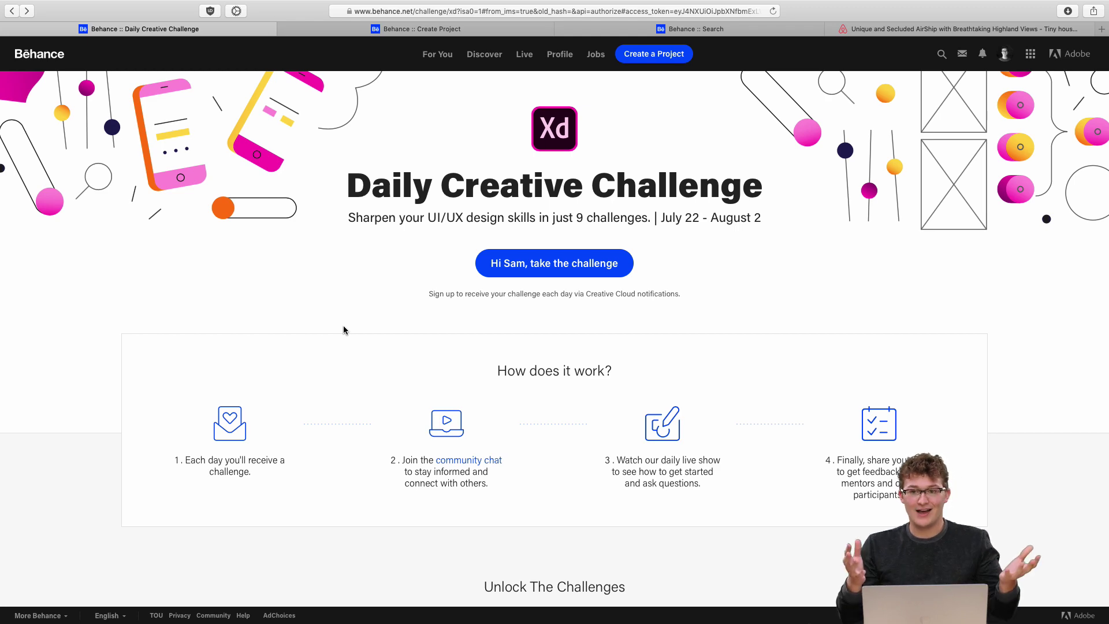
scroll(343, 330, "down", 1)
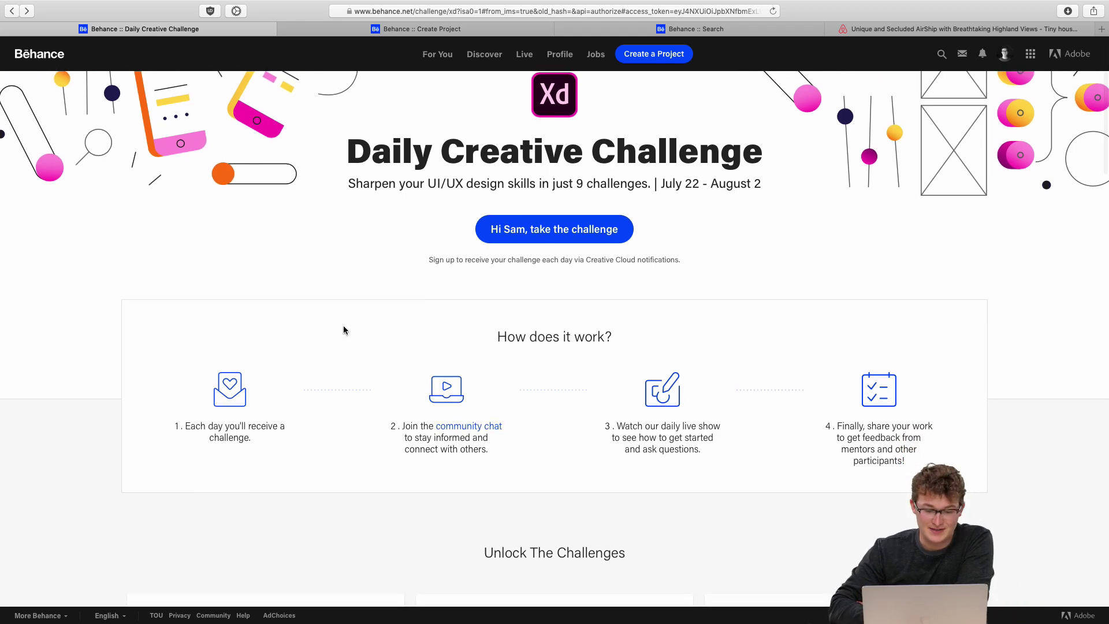
scroll(343, 327, "down", 3)
scroll(713, 257, "up", 5)
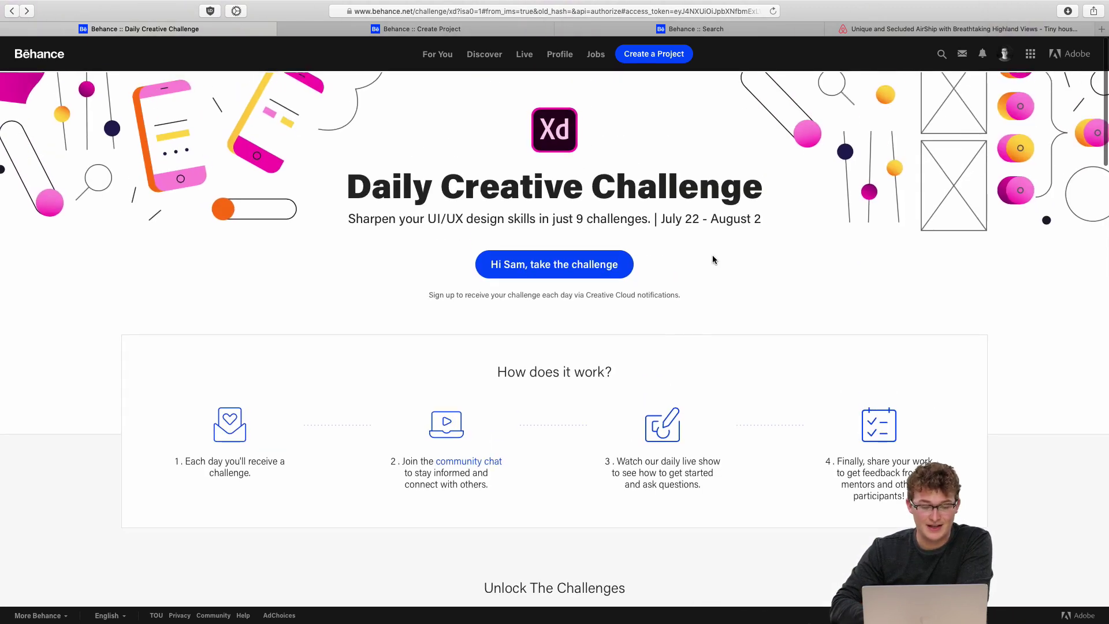
left_click(421, 11)
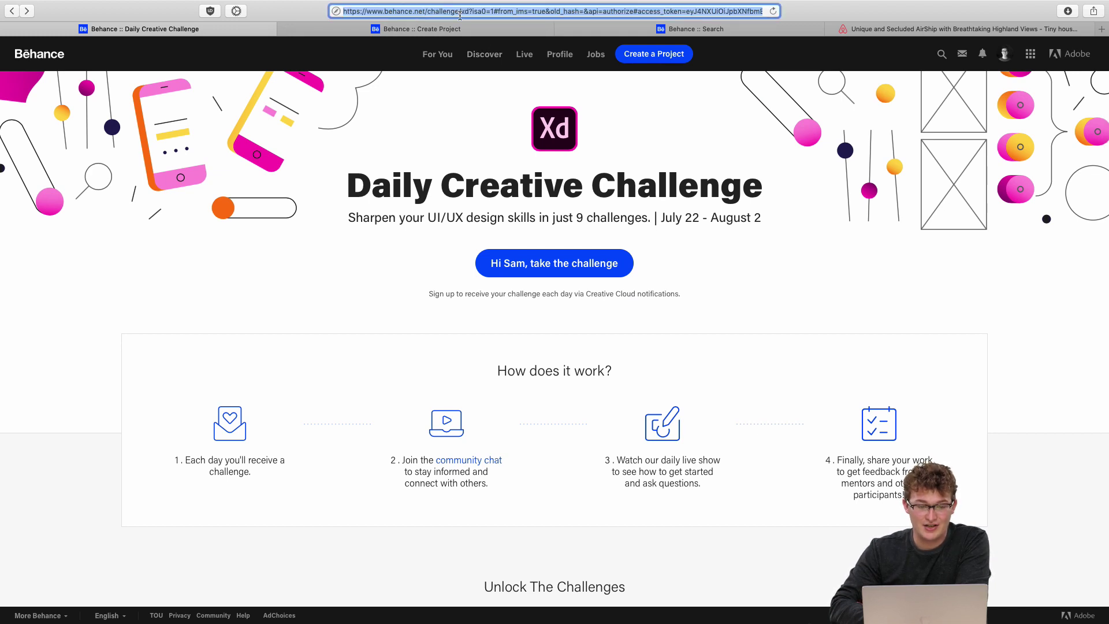
left_click_drag(466, 11, 682, 12)
key("shift+End")
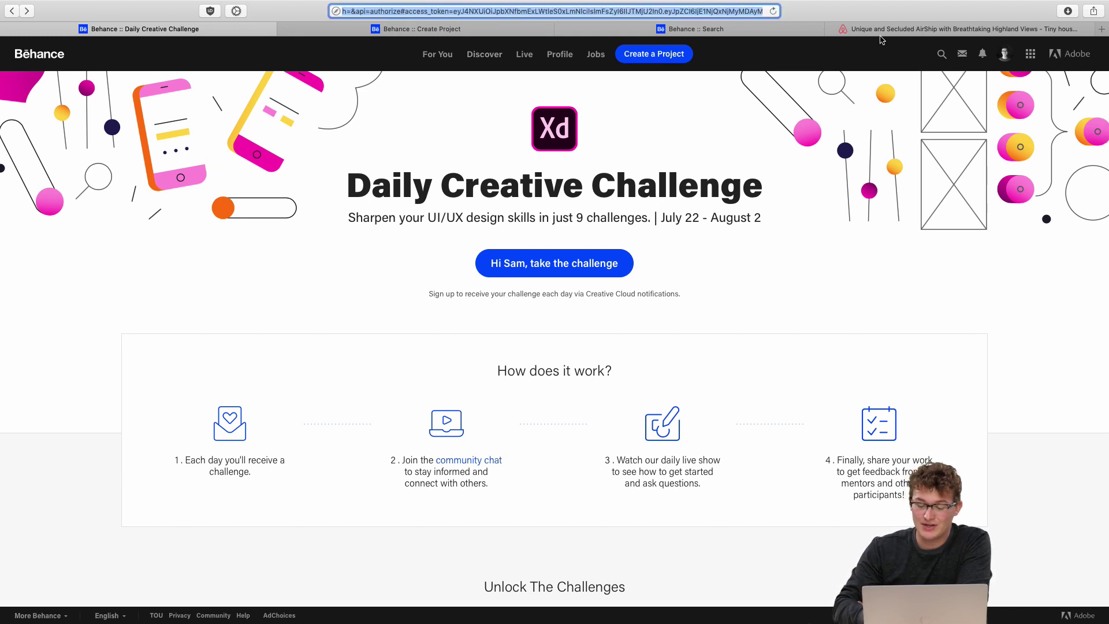
key("BackSpace")
key("Return")
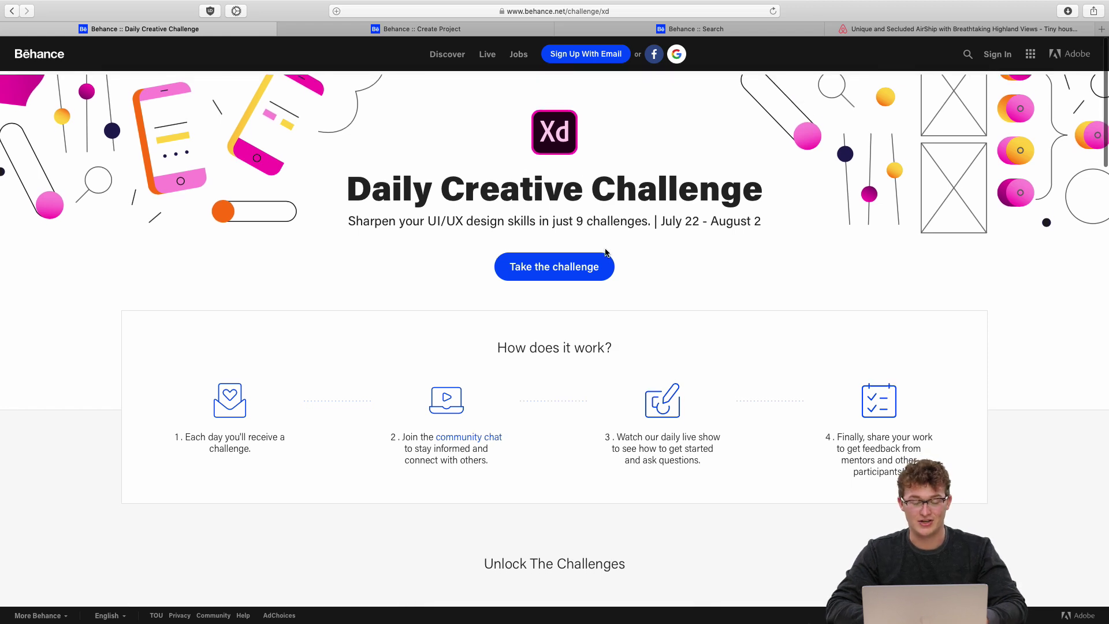
left_click(532, 12)
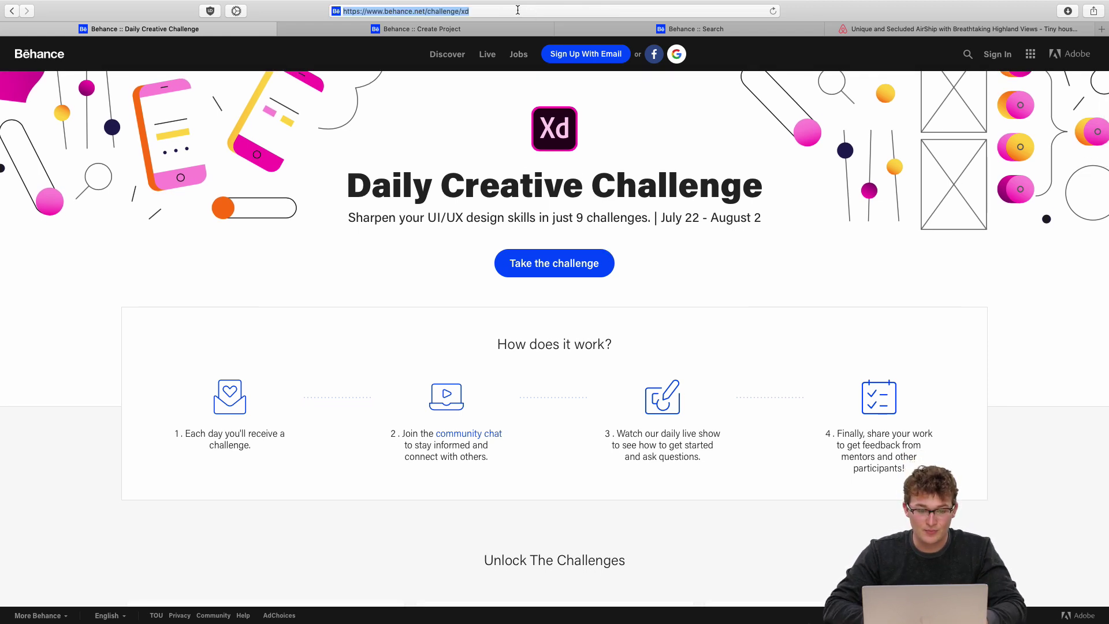
key("Right")
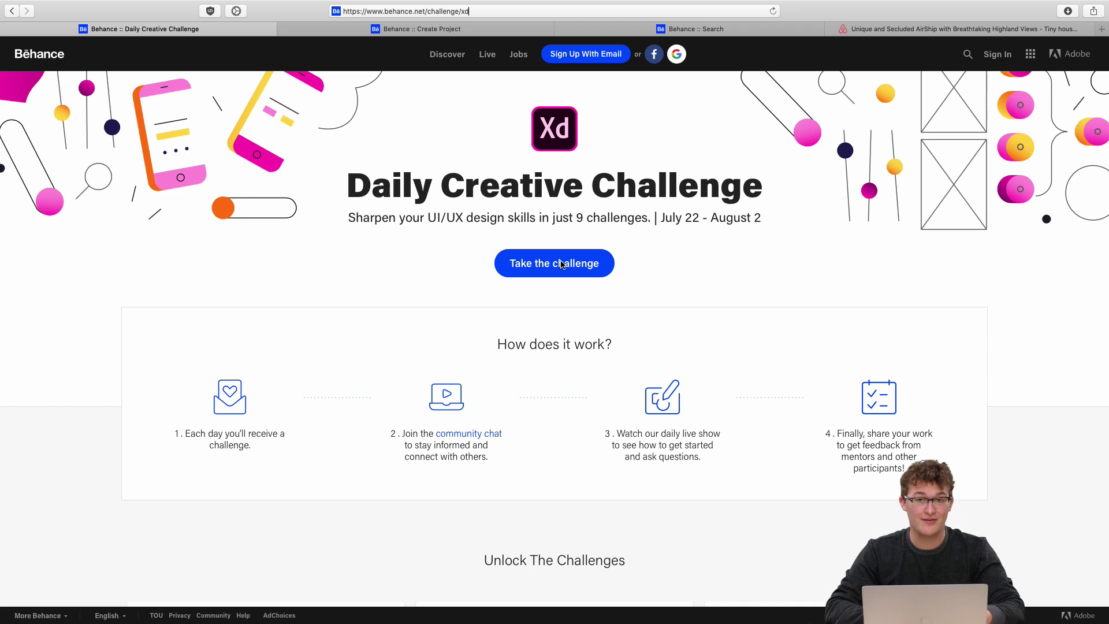
Review the unlocked daily challenges, the Interactive live chat brief, the upcoming challenge dates and the Next Steps section.
scroll(561, 265, "down", 2)
scroll(560, 264, "down", 10)
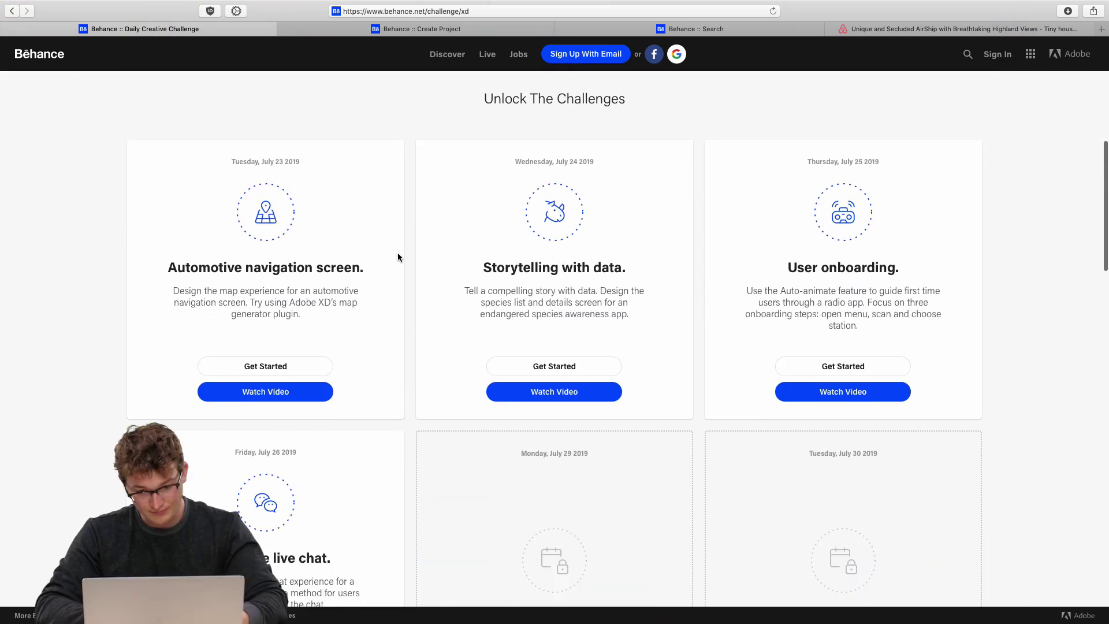
scroll(397, 252, "down", 3)
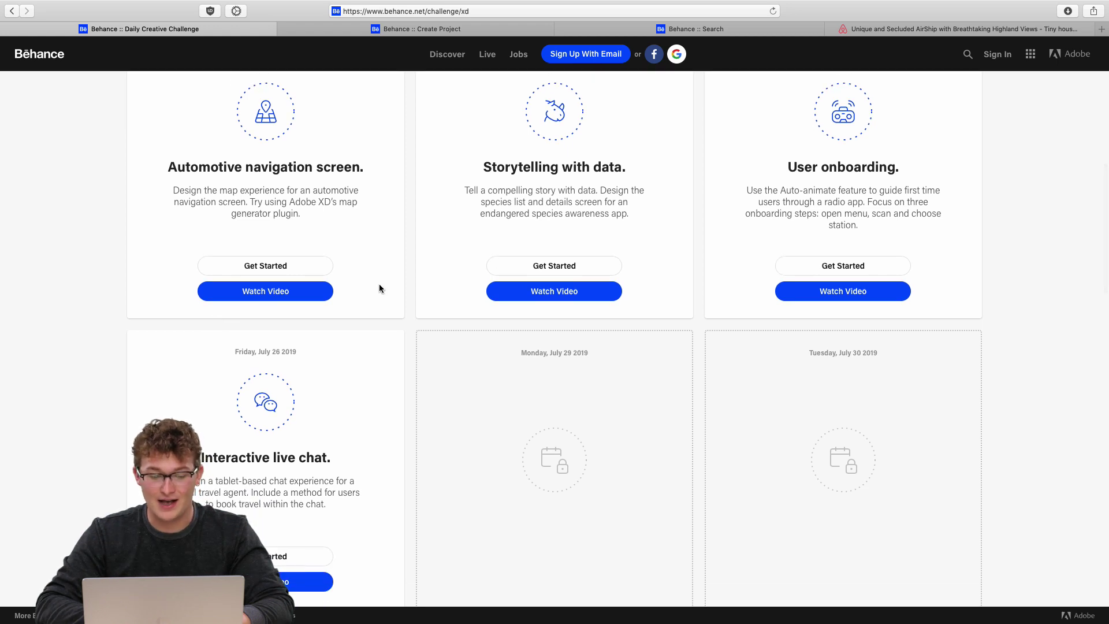
scroll(528, 366, "down", 1)
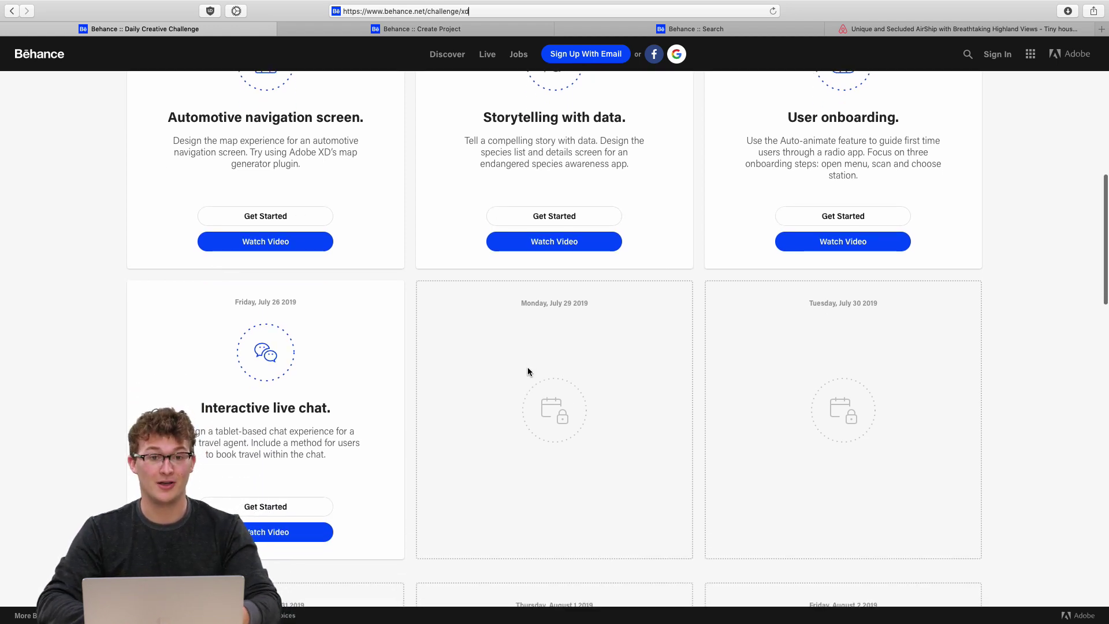
scroll(528, 367, "down", 2)
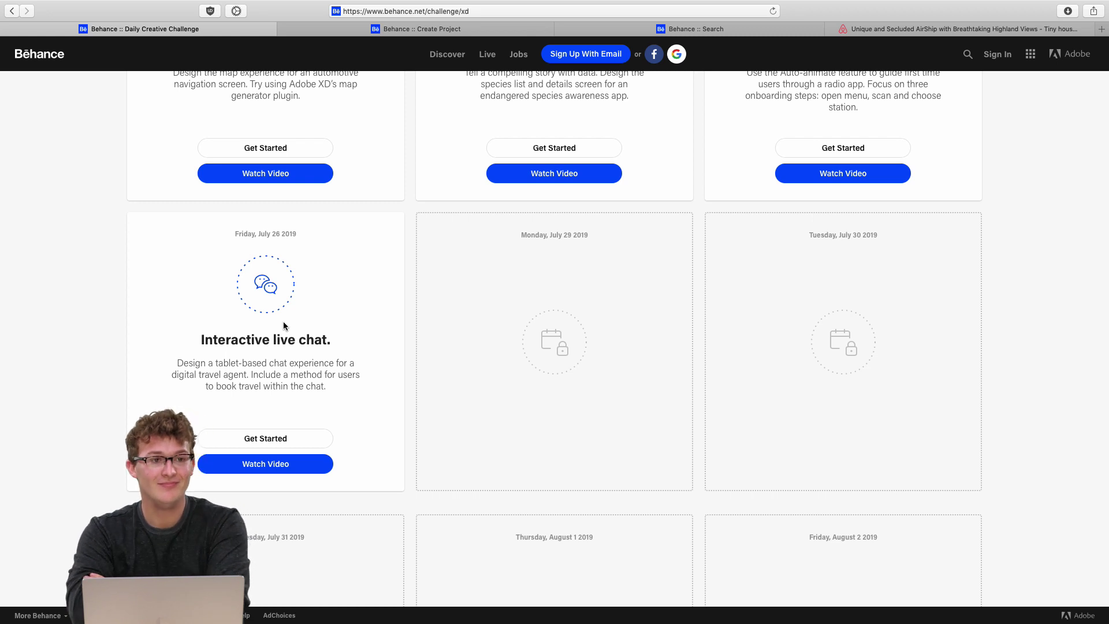
scroll(417, 306, "down", 1)
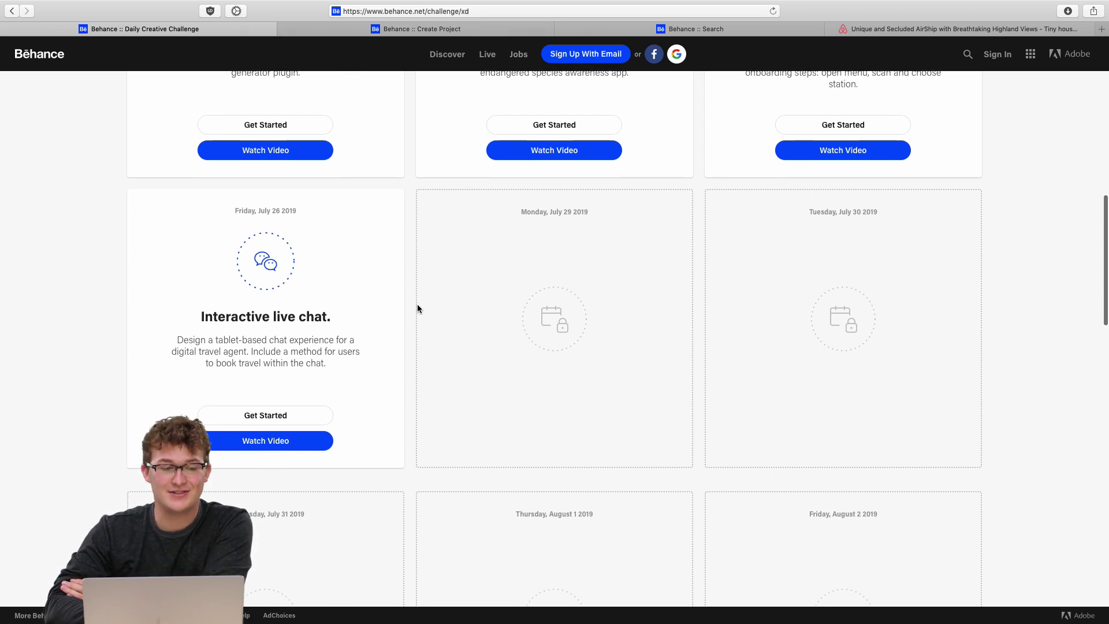
scroll(434, 349, "down", 1)
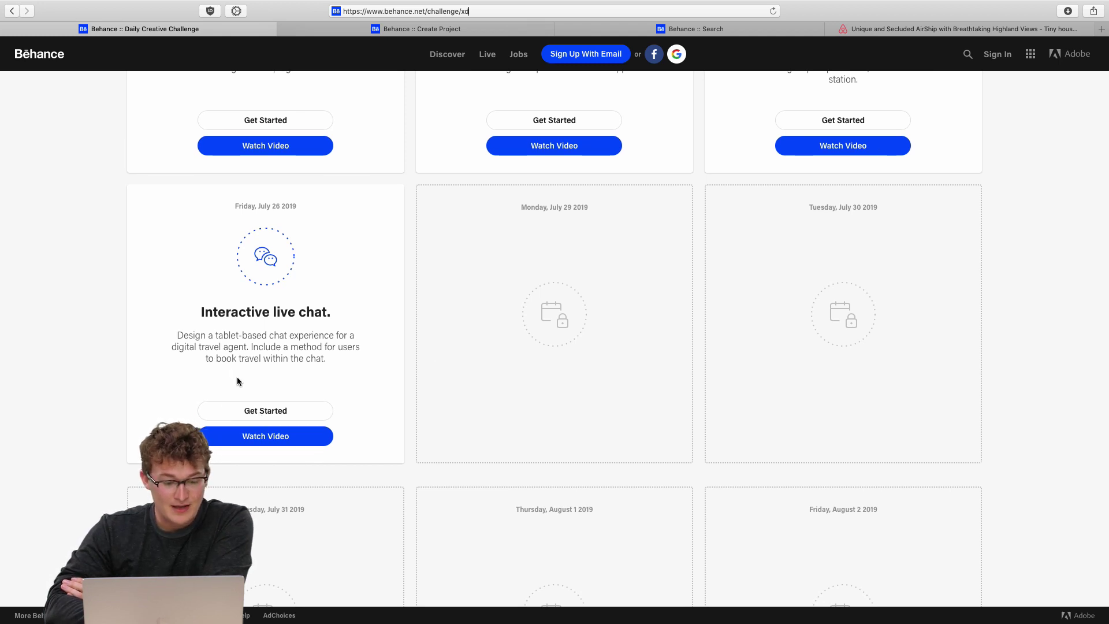
left_click(248, 350)
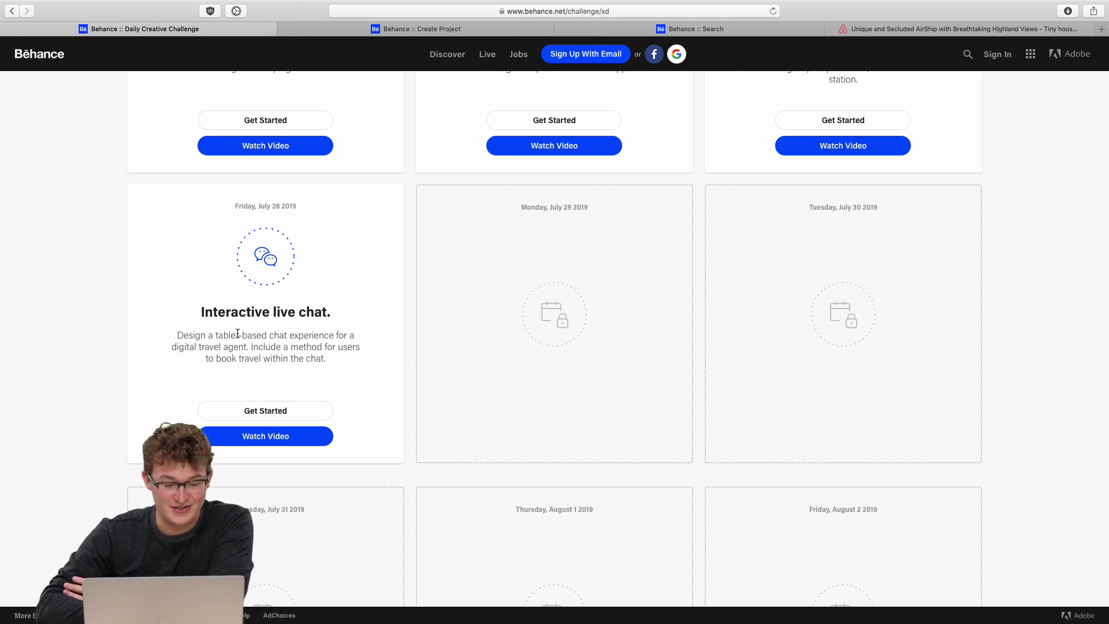
scroll(238, 333, "down", 4)
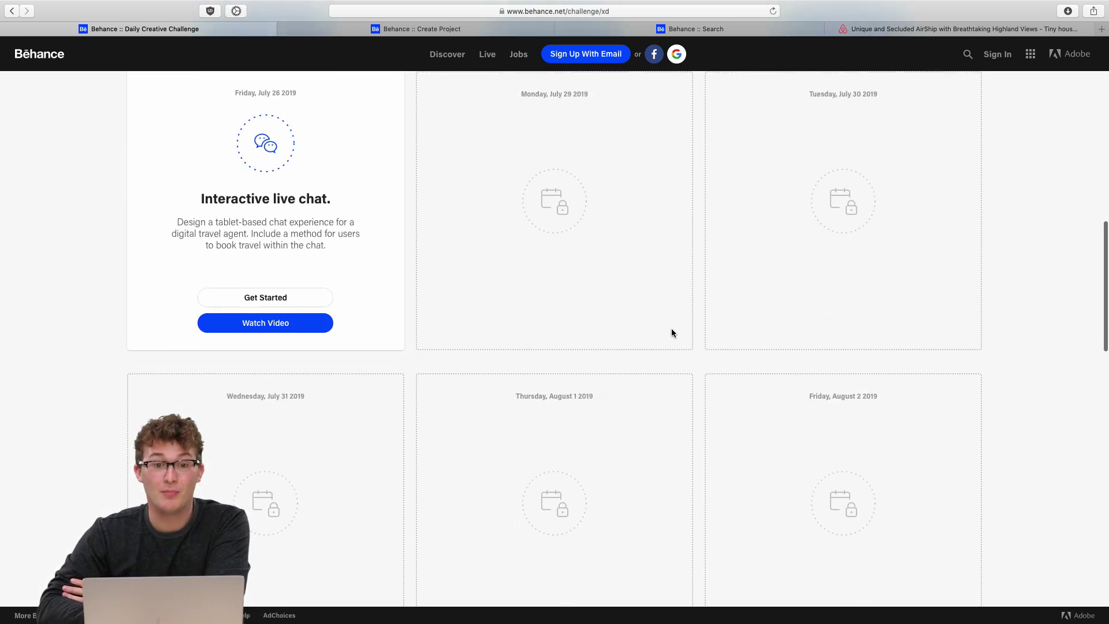
scroll(671, 333, "down", 10)
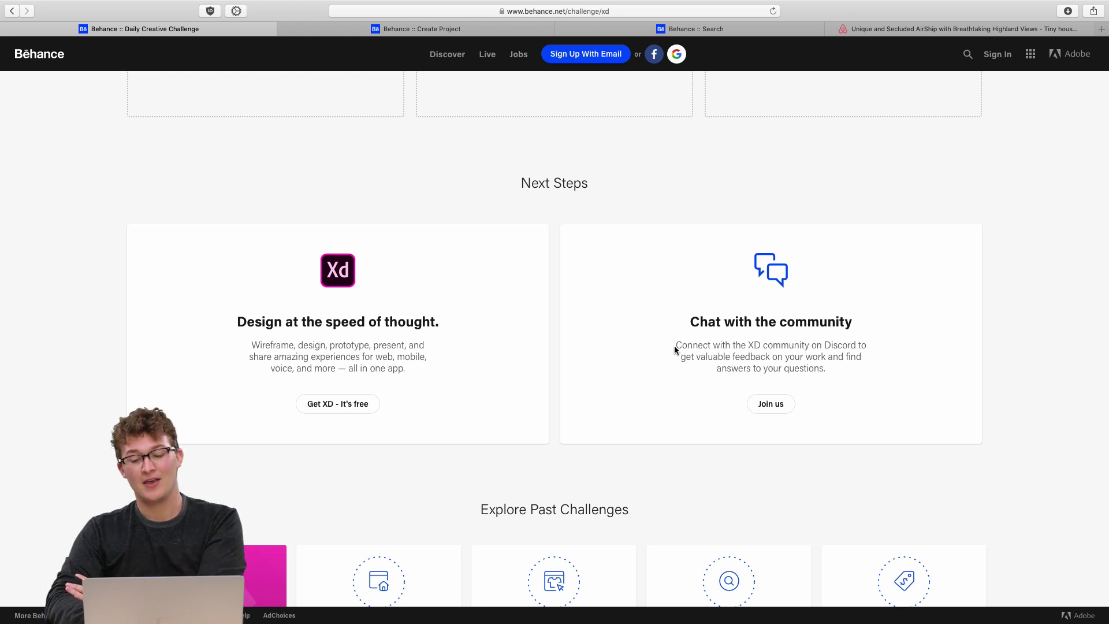
scroll(674, 345, "down", 3)
scroll(674, 346, "up", 3)
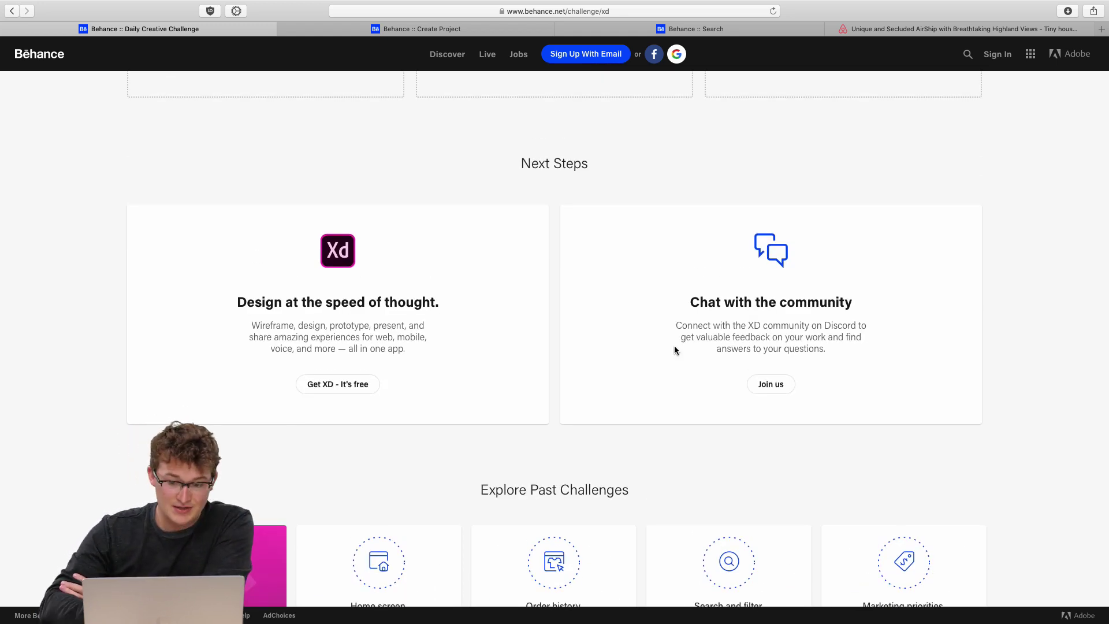
Open the starter files of the Interactive live chat challenge, preview DCC 4.xd and check its download options.
scroll(674, 345, "up", 10)
scroll(352, 381, "down", 2)
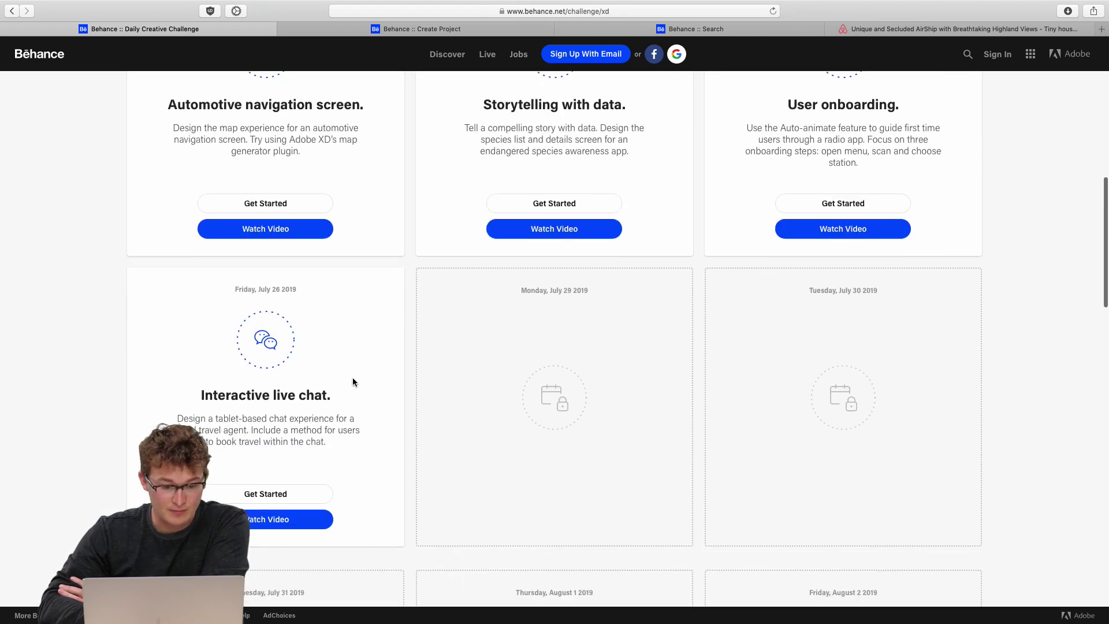
left_click(239, 497)
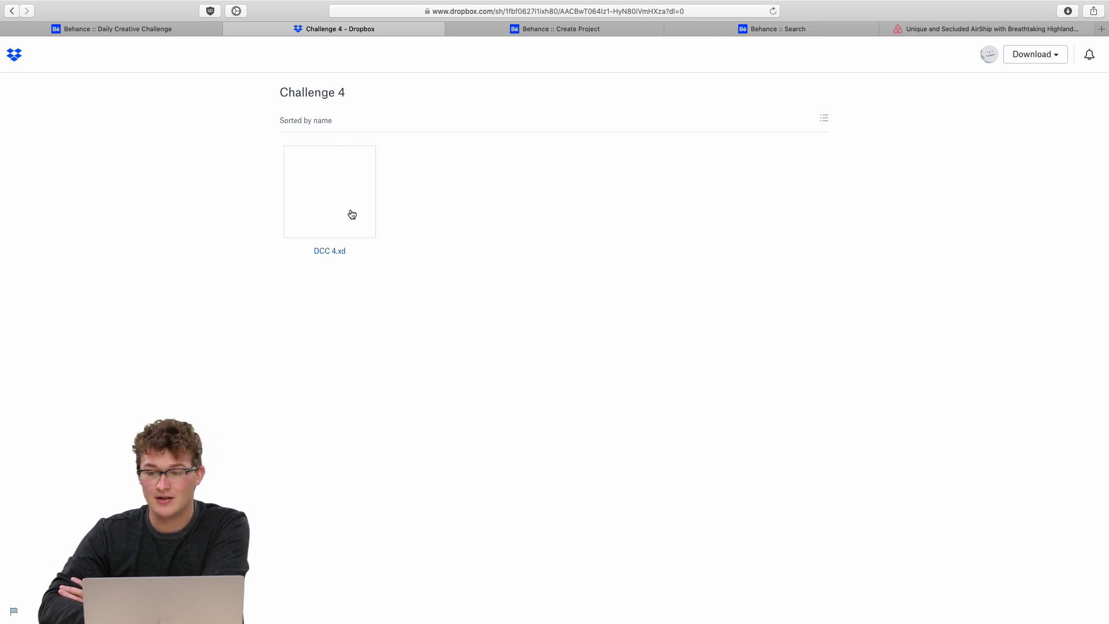
left_click(351, 214)
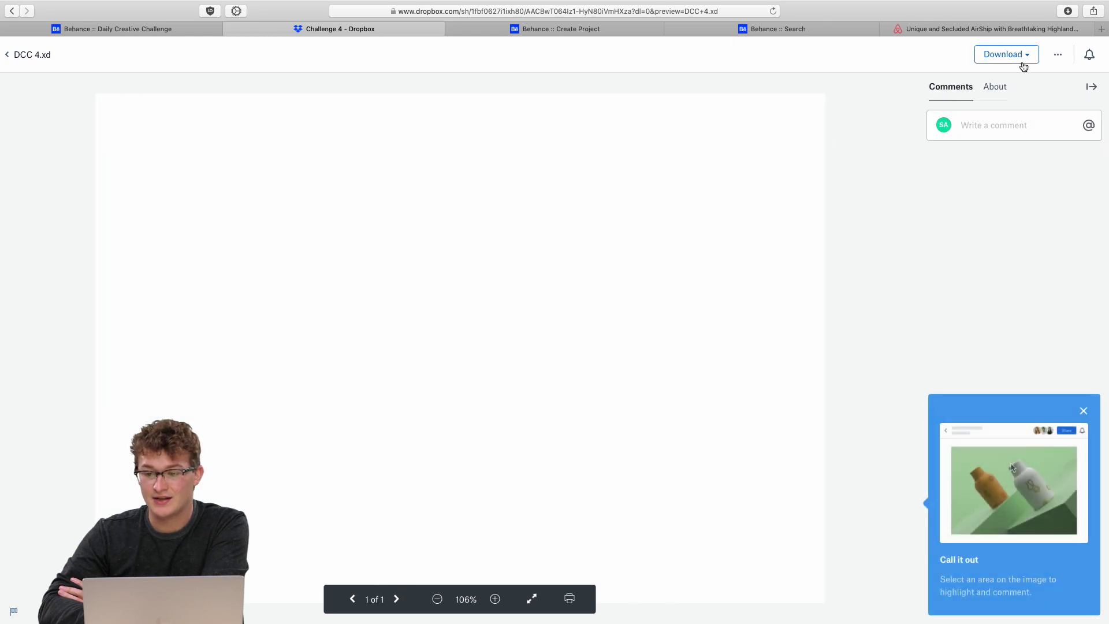
left_click(1025, 55)
left_click(863, 80)
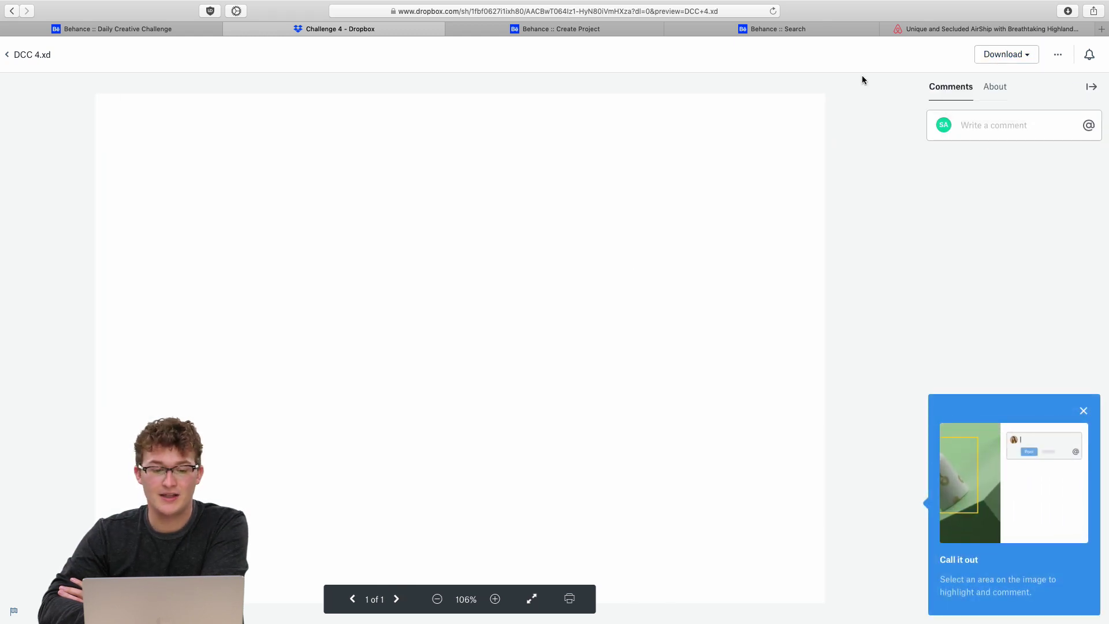
Return to the challenge page, join the XD community chat in Discord and show its window full screen.
left_click(230, 41)
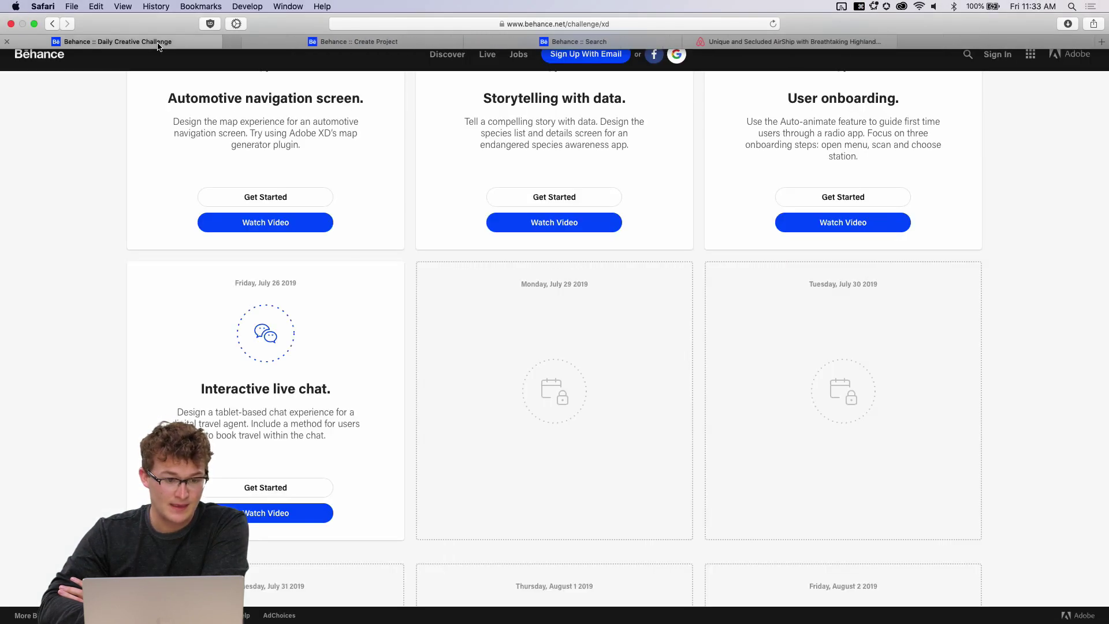
scroll(407, 332, "down", 3)
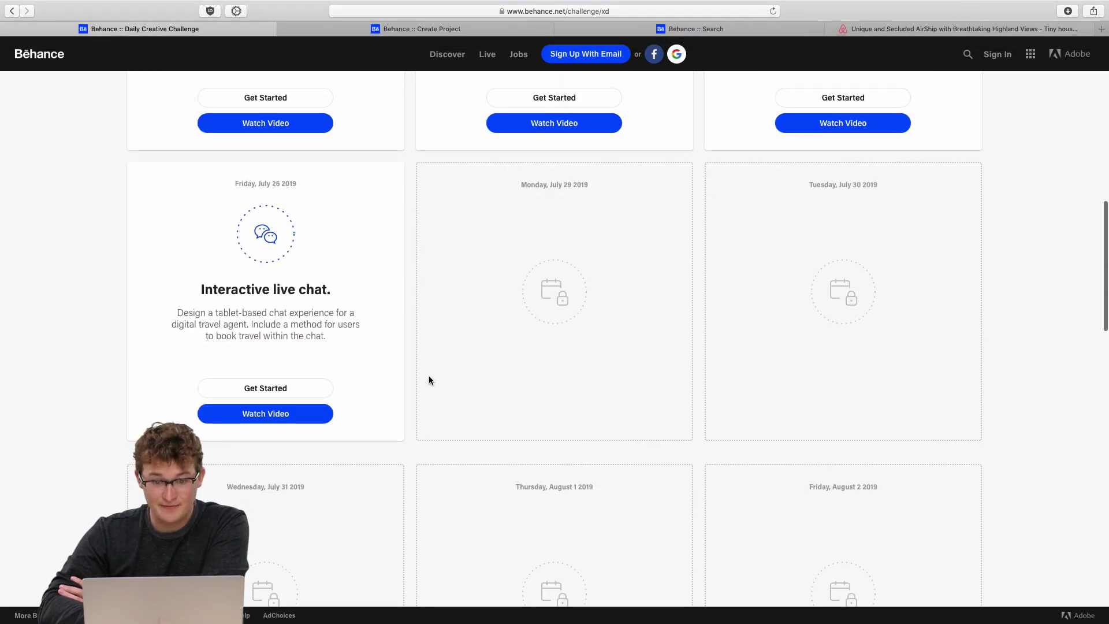
scroll(429, 379, "down", 15)
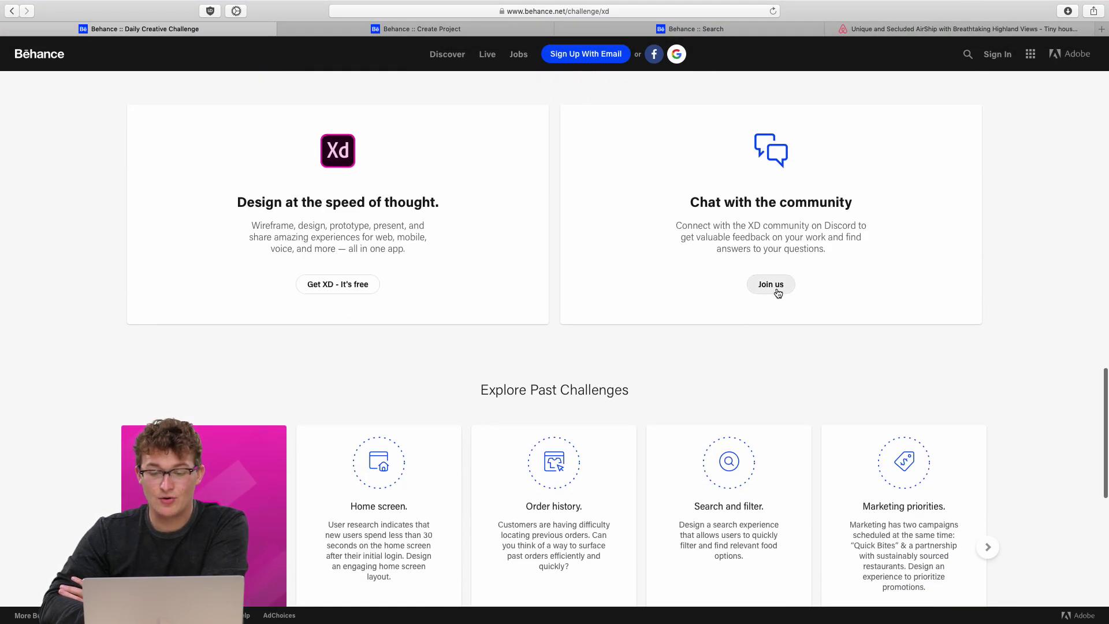
left_click(772, 284)
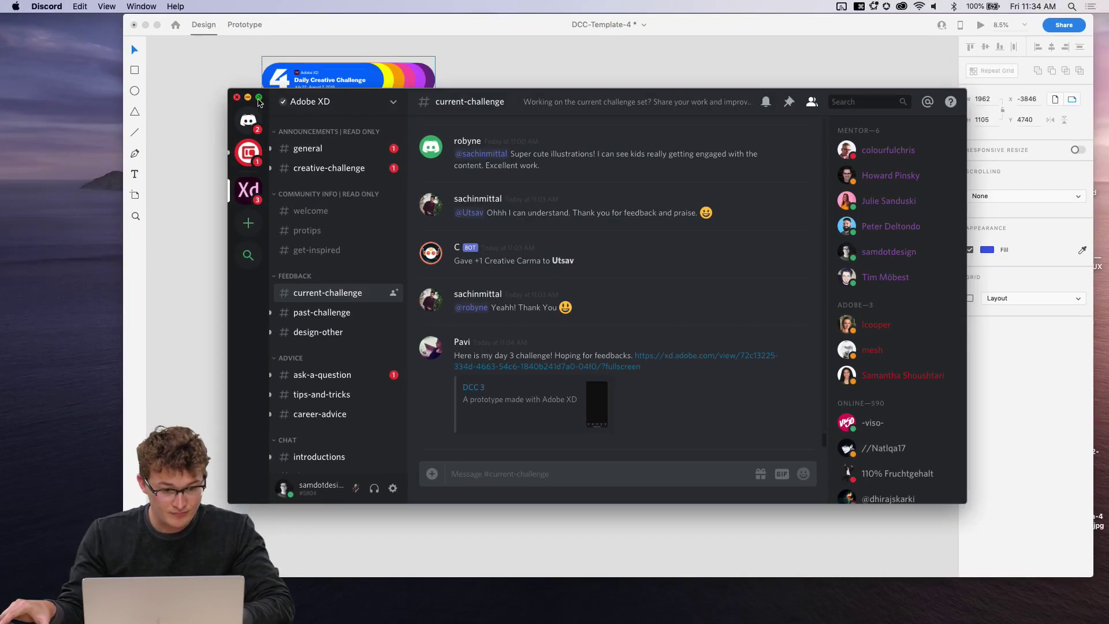
left_click(259, 98)
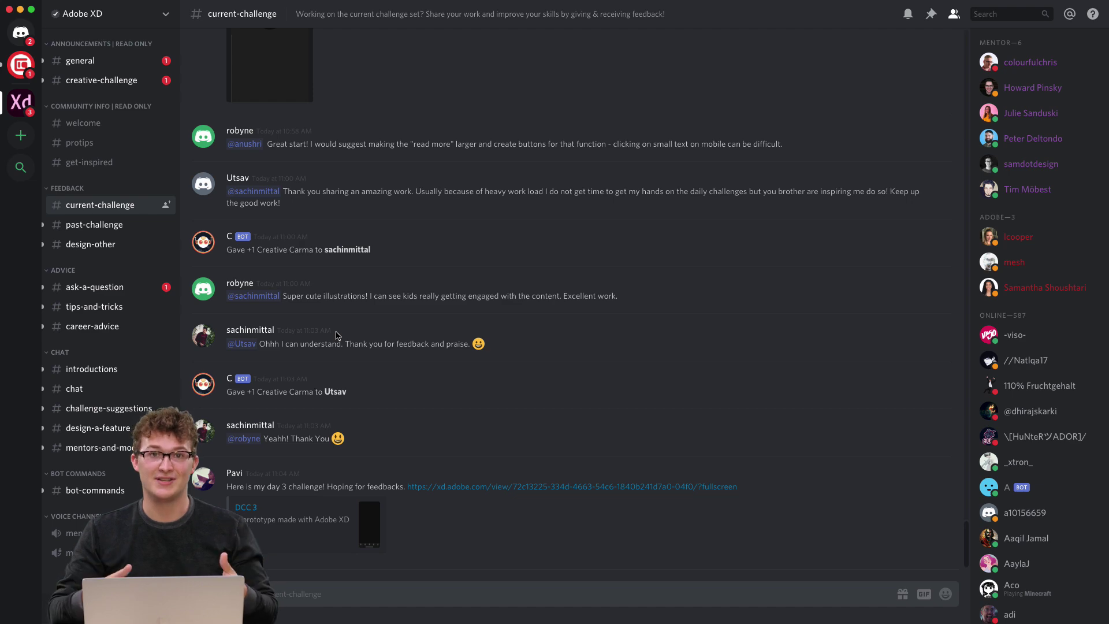
Browse the submissions in the current-challenge channel and watch the DCC_-_3.mp4 video in full screen.
scroll(338, 336, "up", 20)
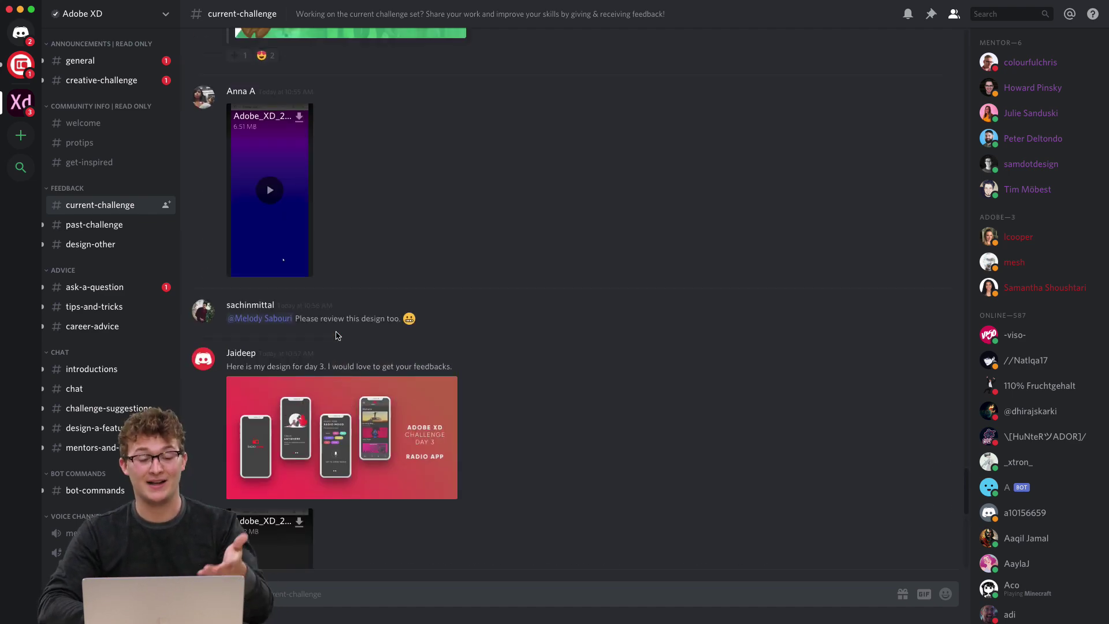
scroll(338, 335, "up", 20)
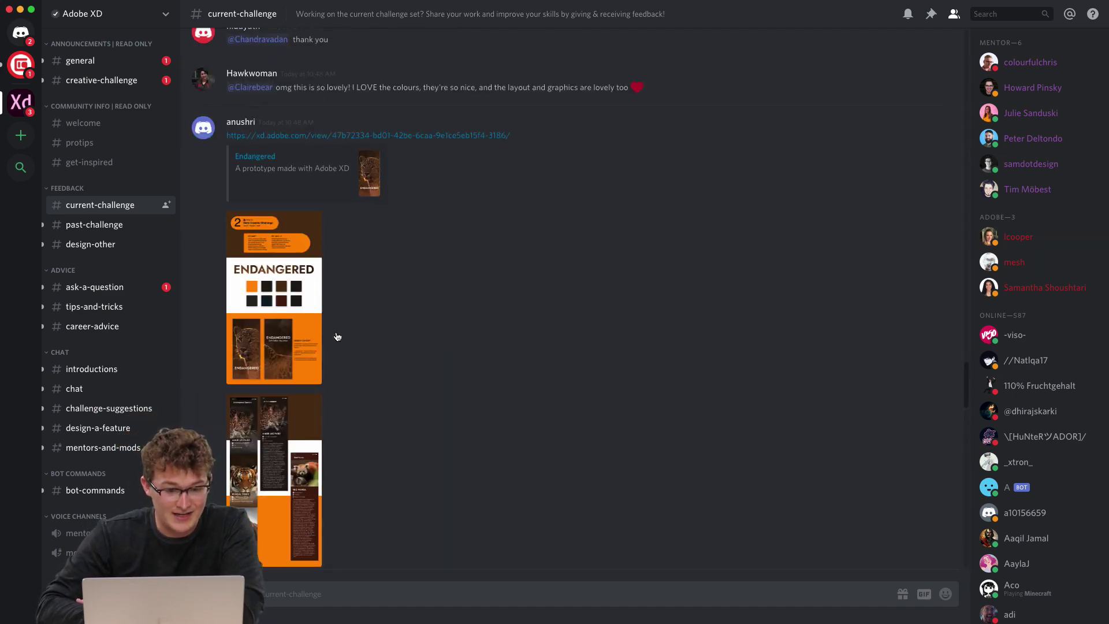
scroll(337, 336, "up", 3)
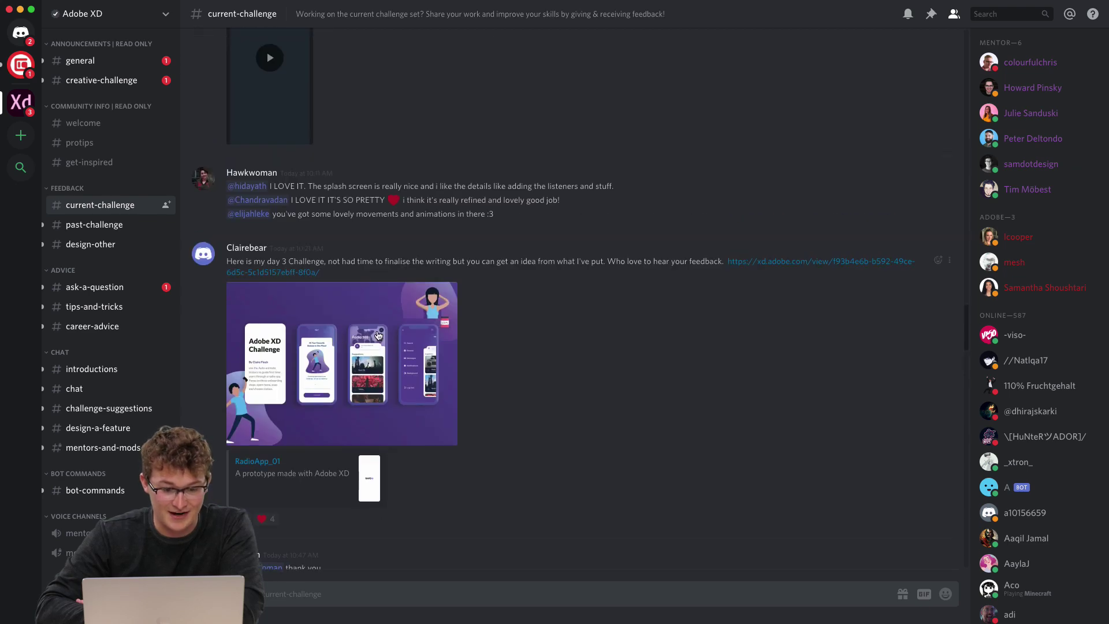
scroll(379, 282, "up", 8)
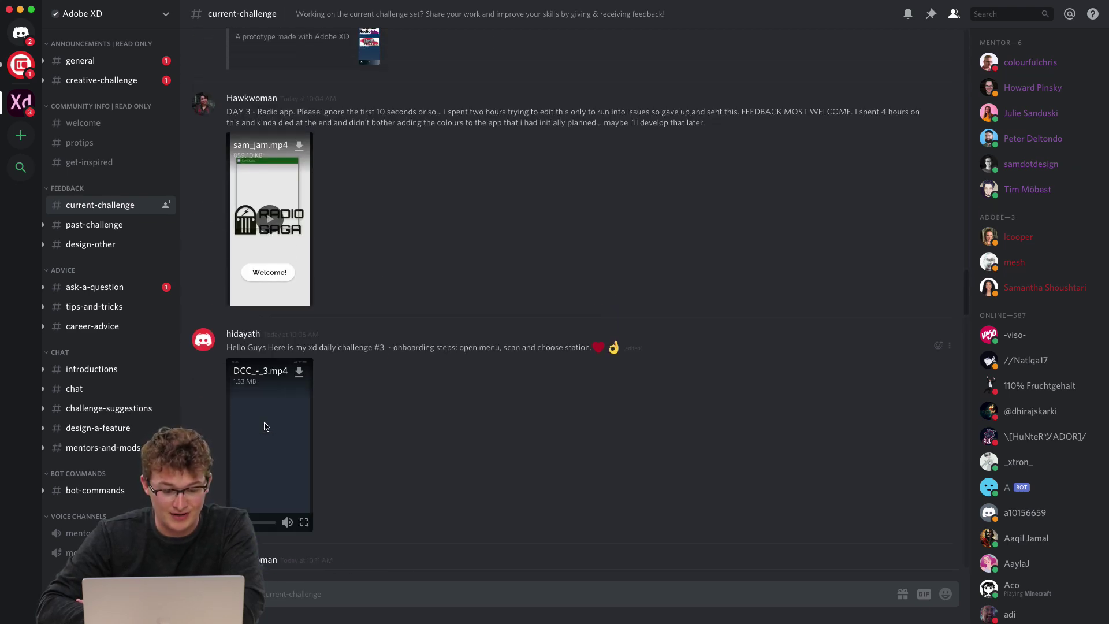
left_click(309, 522)
left_click(308, 526)
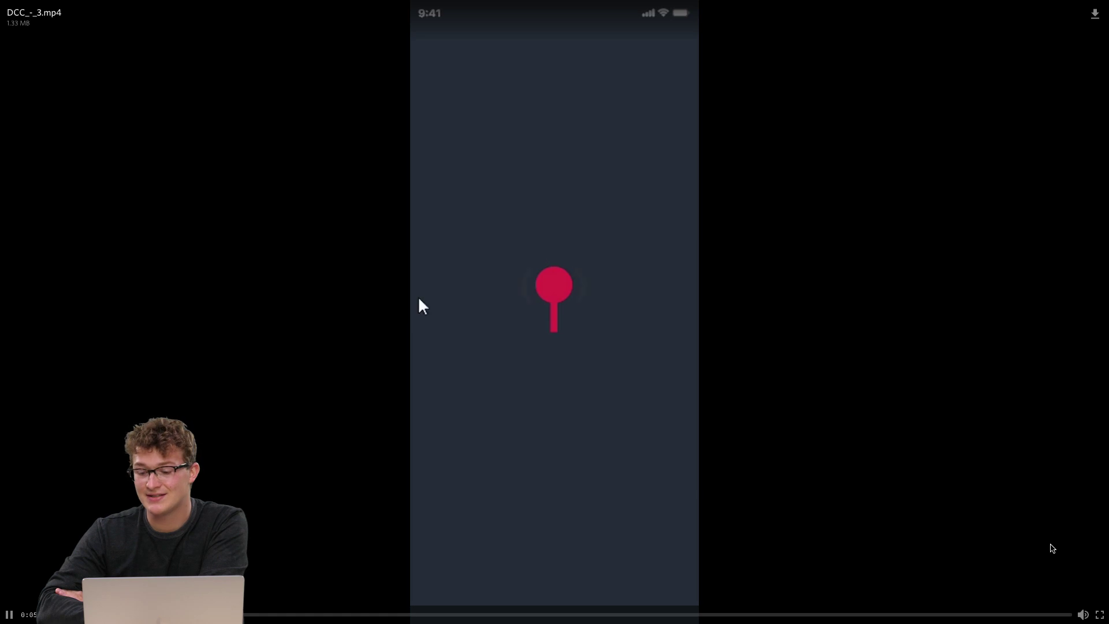
left_click(1099, 617)
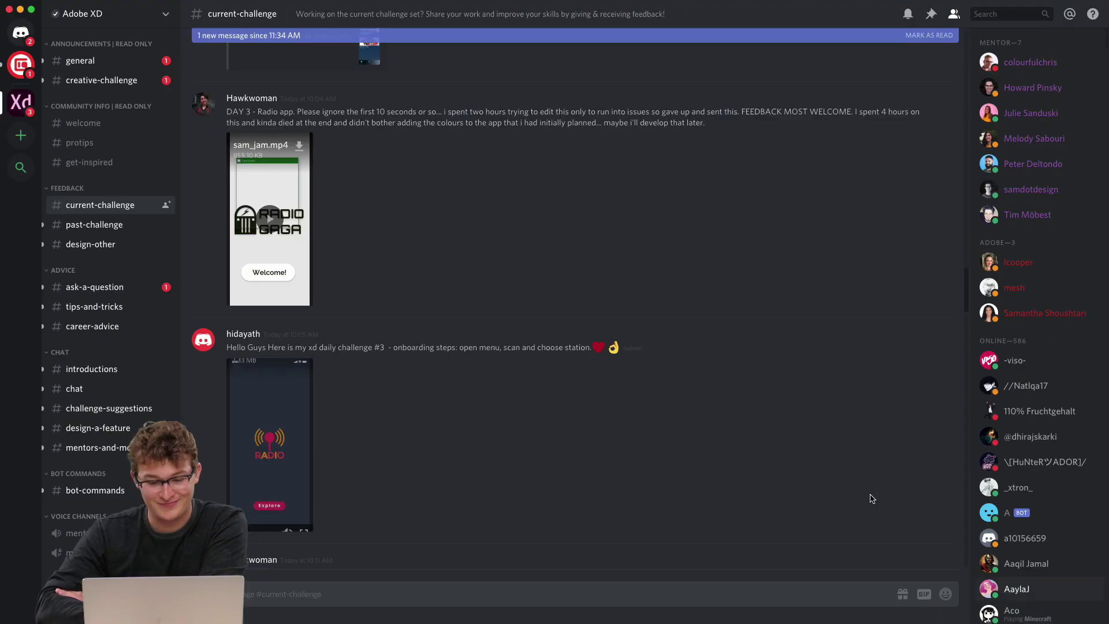
Look through the earlier radio app and car navigation submissions in the current-challenge channel.
scroll(555, 433, "up", 15)
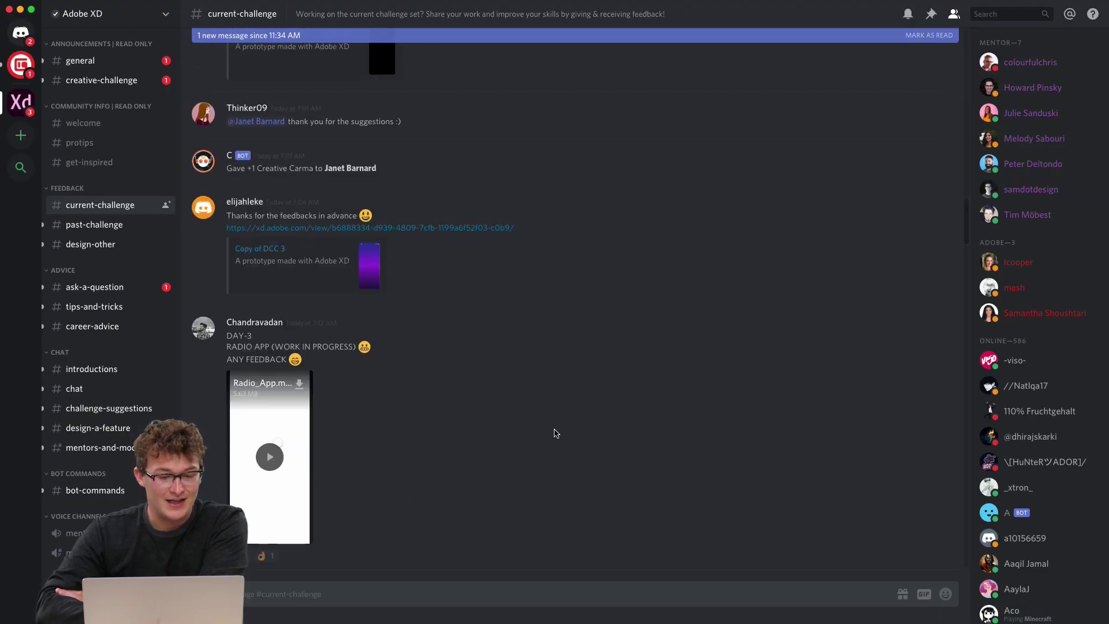
scroll(554, 433, "up", 12)
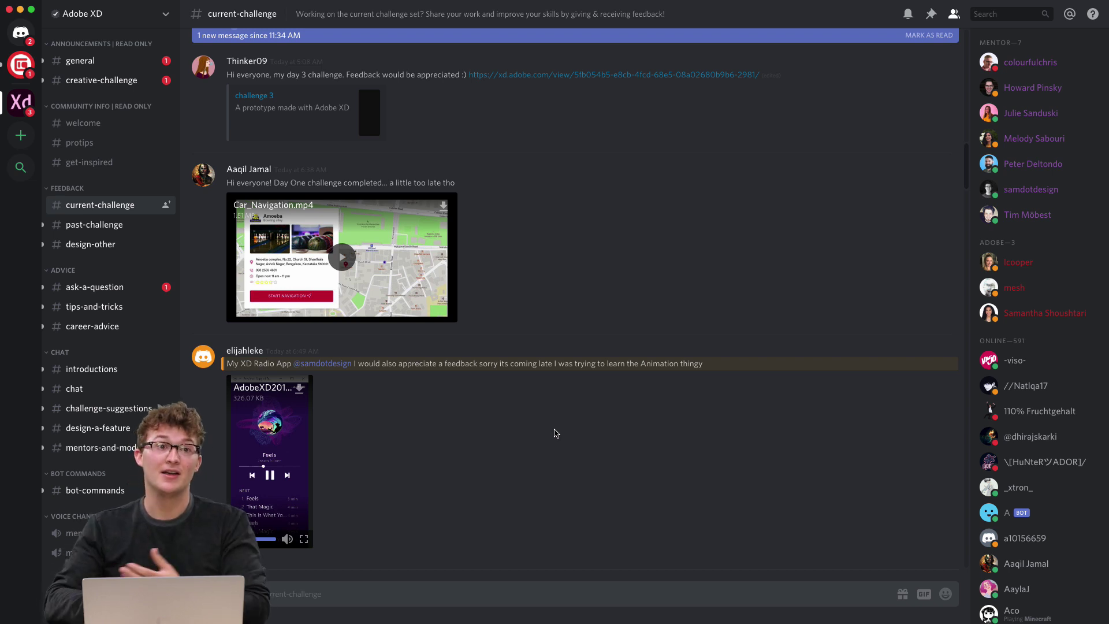
scroll(554, 433, "up", 2)
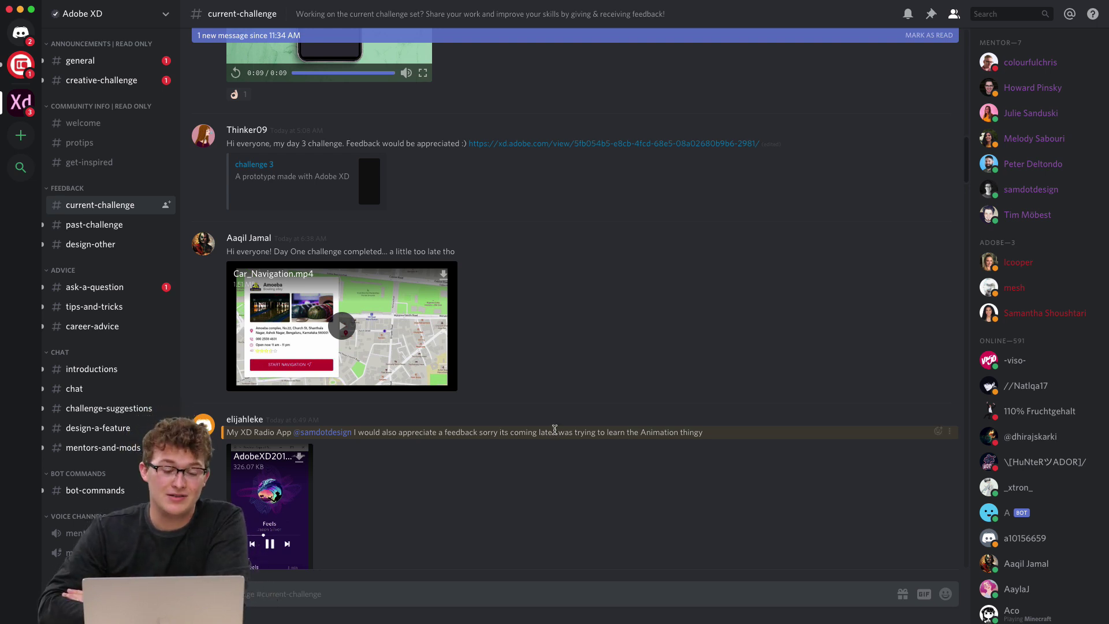
Look through further day 1, 2 and 3 submissions and the feedback messages in the current-challenge channel.
scroll(554, 430, "up", 15)
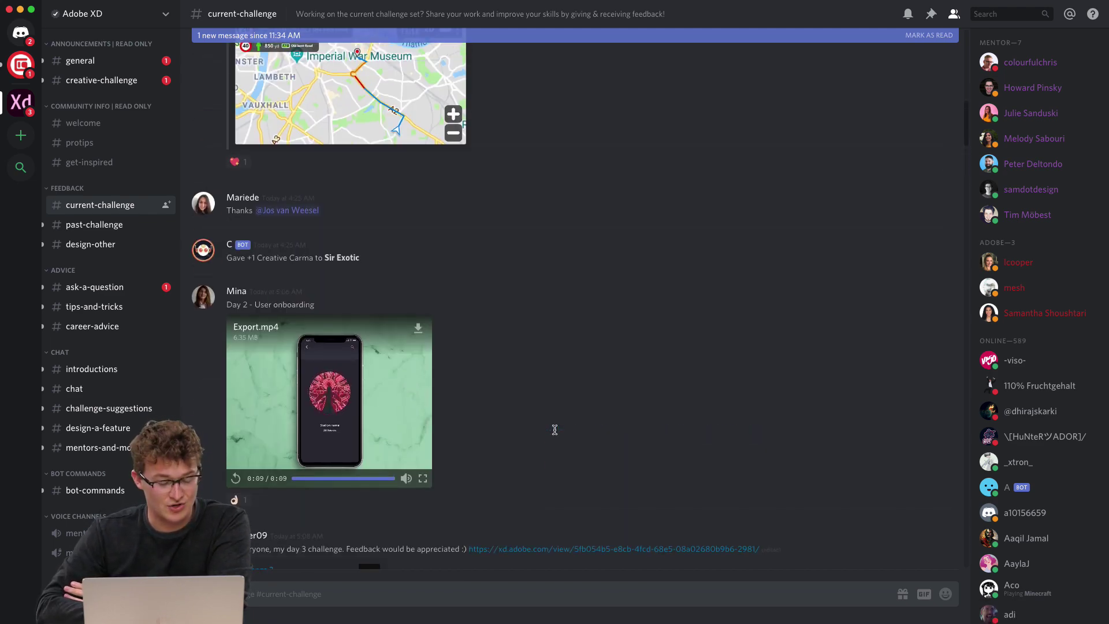
scroll(554, 429, "up", 2)
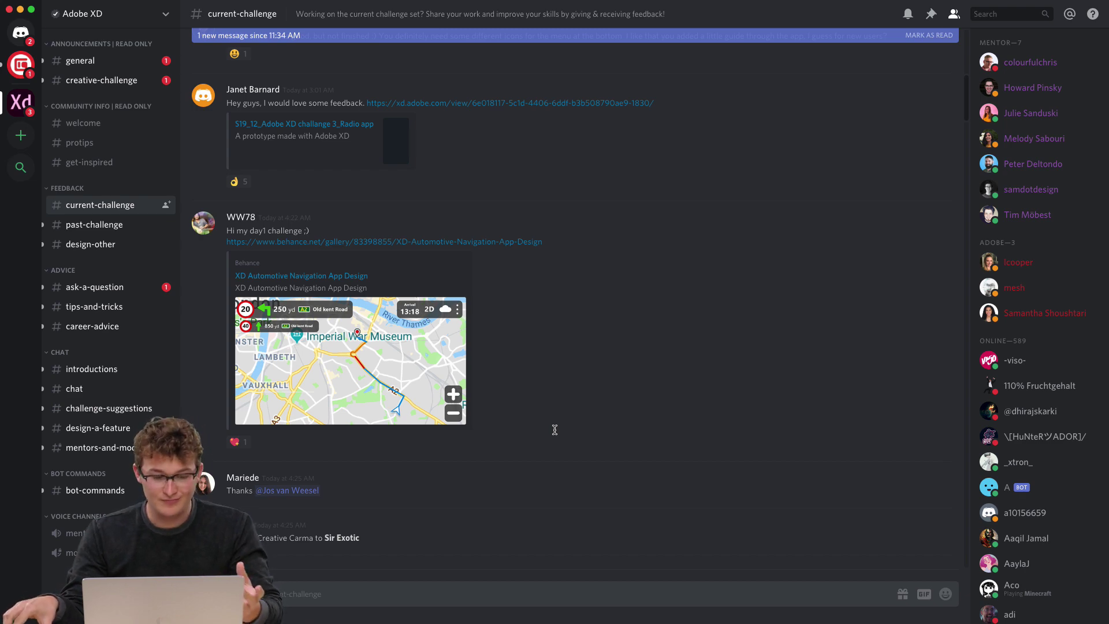
scroll(554, 430, "down", 10)
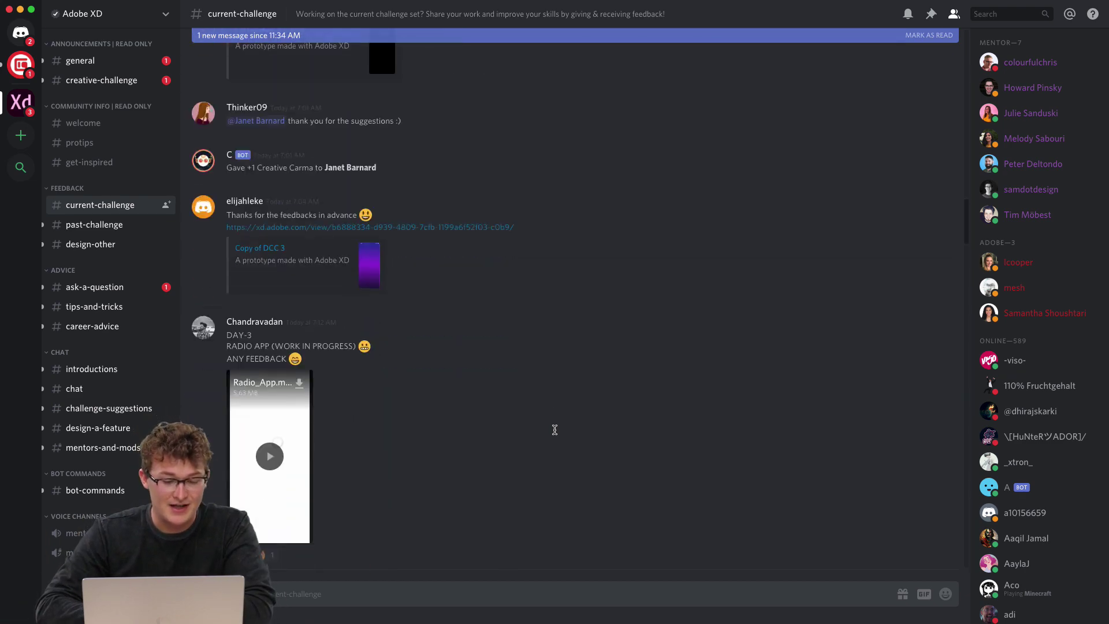
scroll(555, 430, "down", 8)
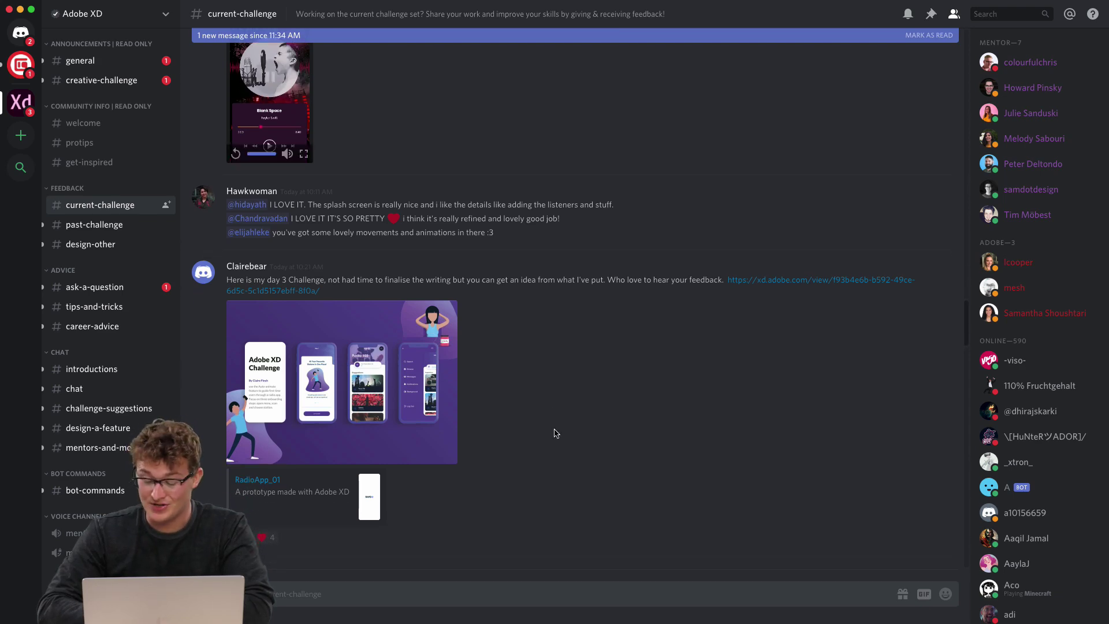
scroll(554, 433, "down", 10)
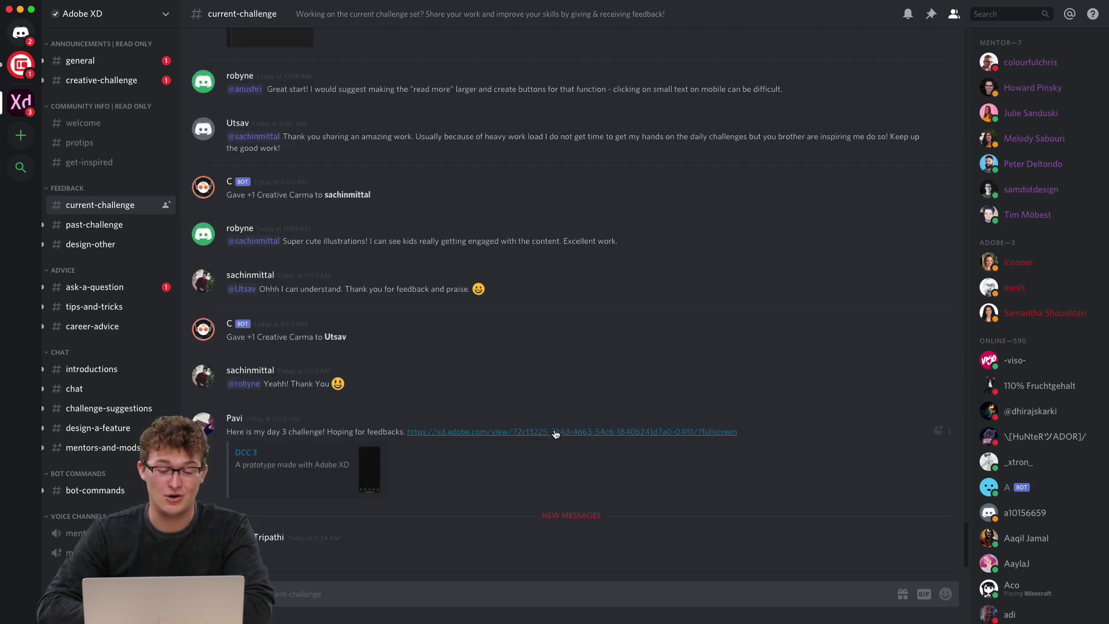
Switch to the DCC-Template-4 document in Adobe XD, show its window full screen and read the Prompt section.
key("ctrl+Up")
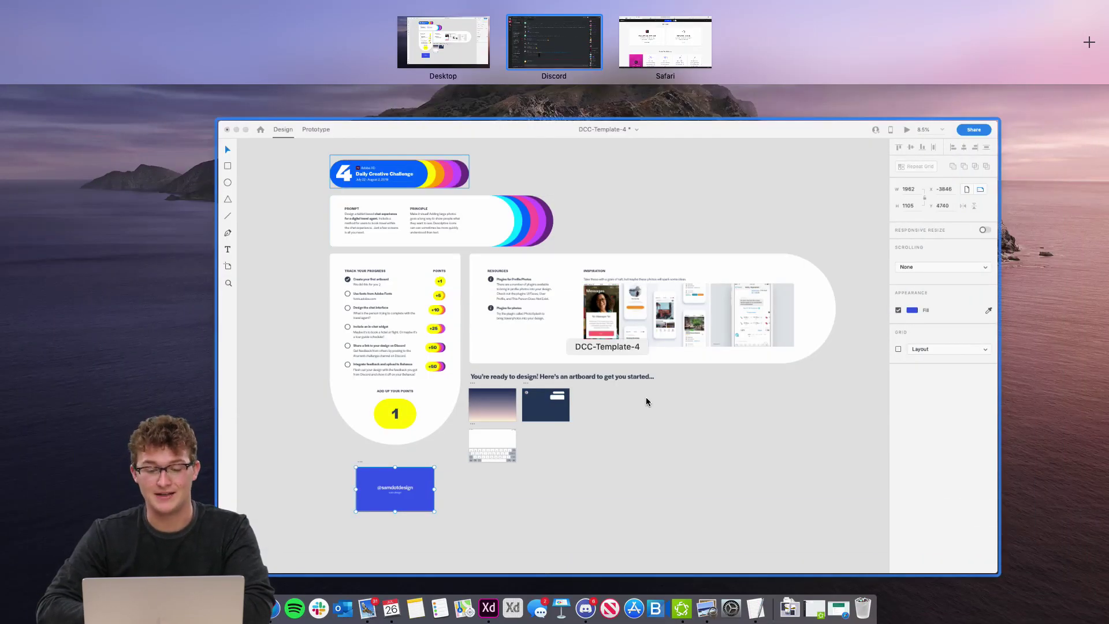
left_click(646, 396)
scroll(646, 397, "up", 2)
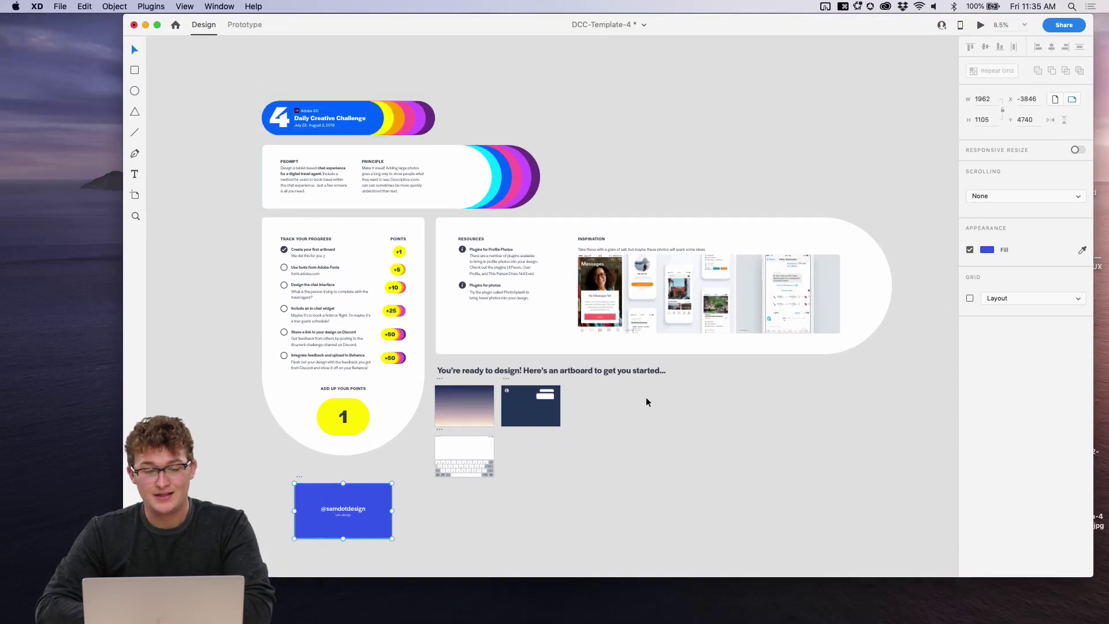
left_click(157, 24)
scroll(275, 333, "up", 5)
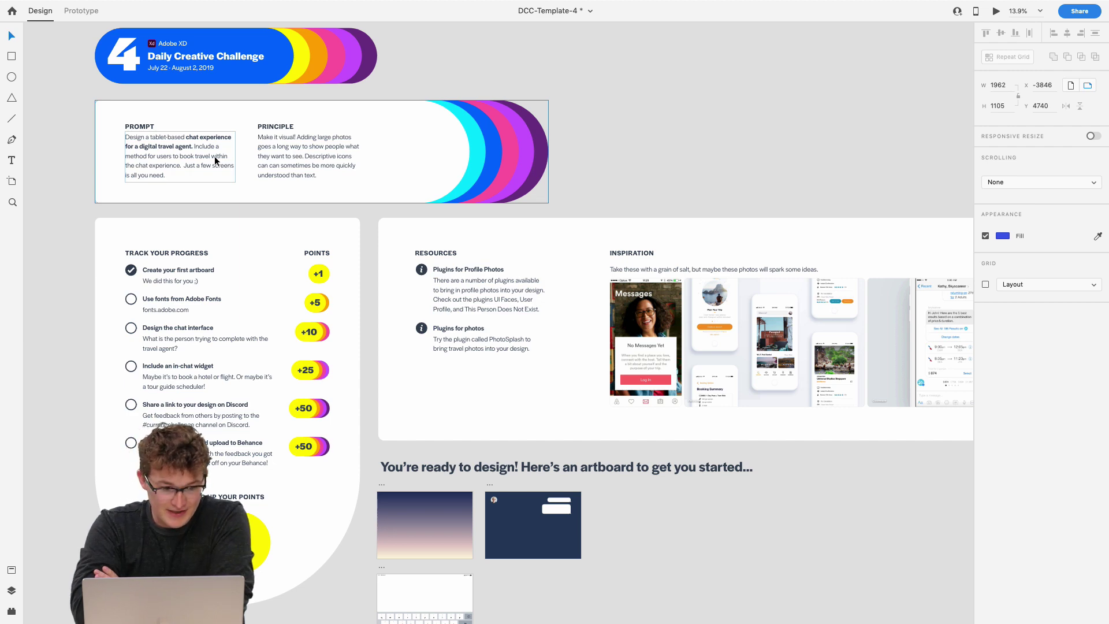
scroll(215, 160, "up", 5)
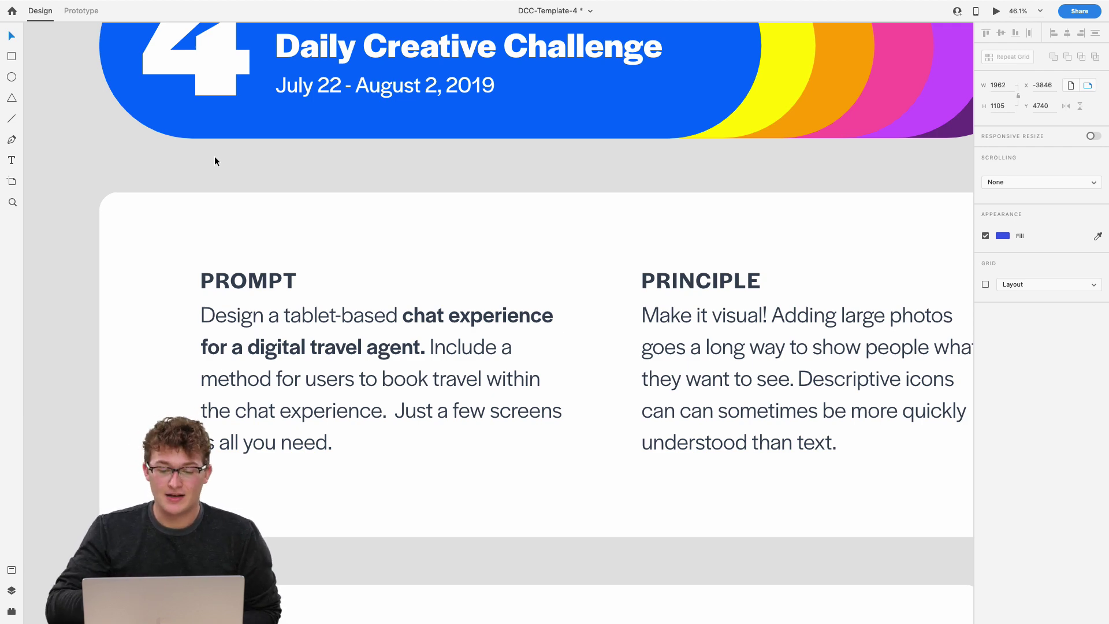
Read the Principle section of the challenge template on using large photos and descriptive icons.
scroll(215, 157, "right", 5)
scroll(413, 296, "right", 2)
scroll(413, 300, "right", 2)
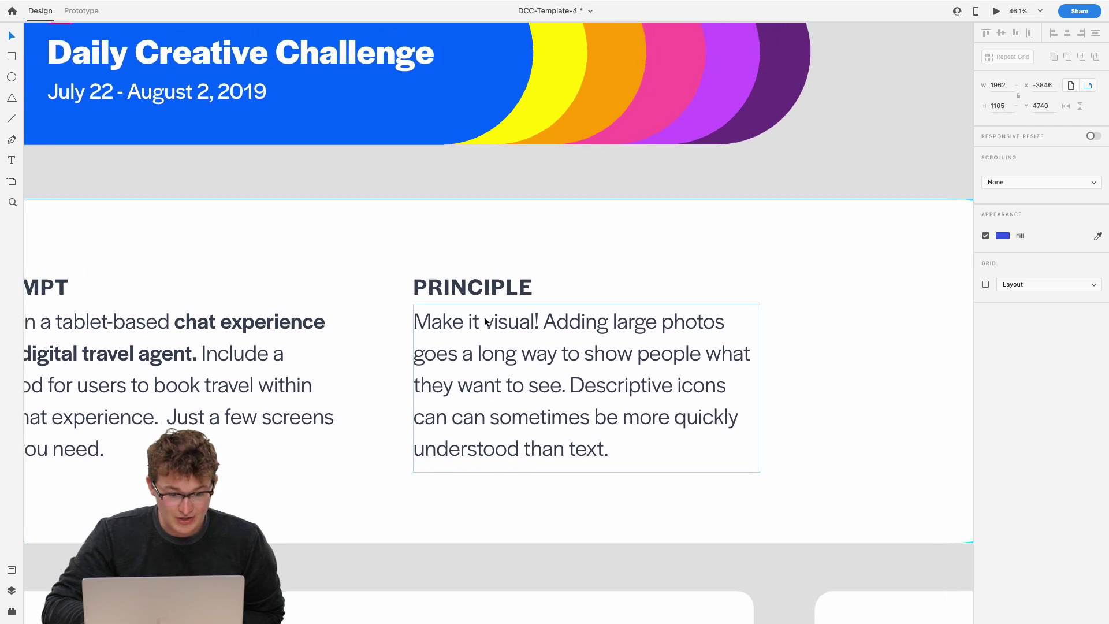
scroll(485, 321, "right", 3)
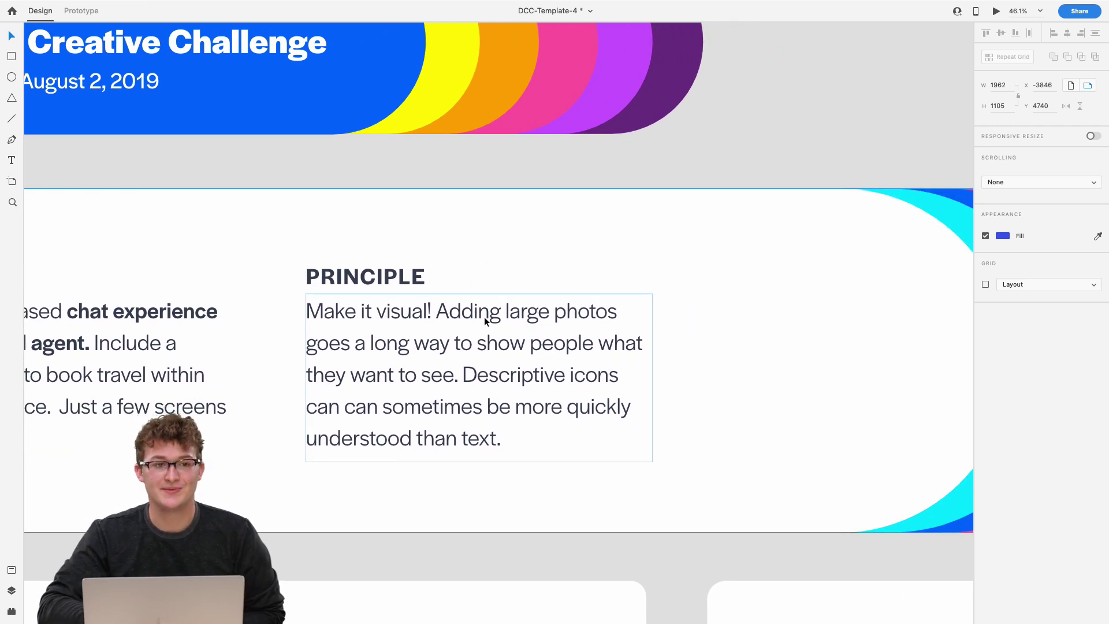
scroll(484, 316, "down", 1)
scroll(380, 313, "up", 3)
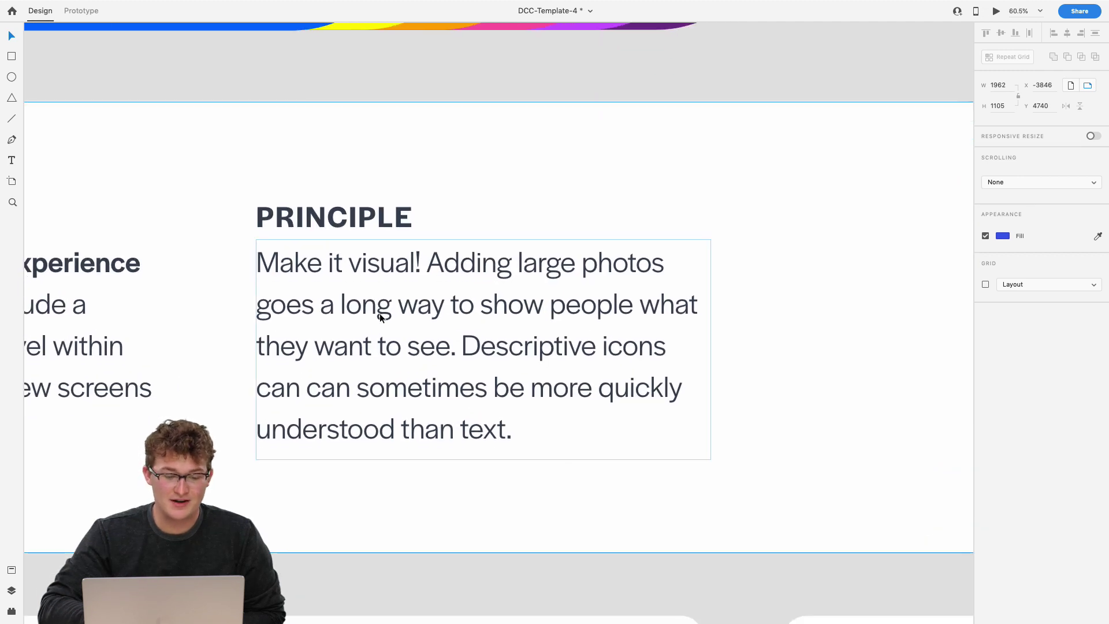
scroll(379, 313, "down", 3)
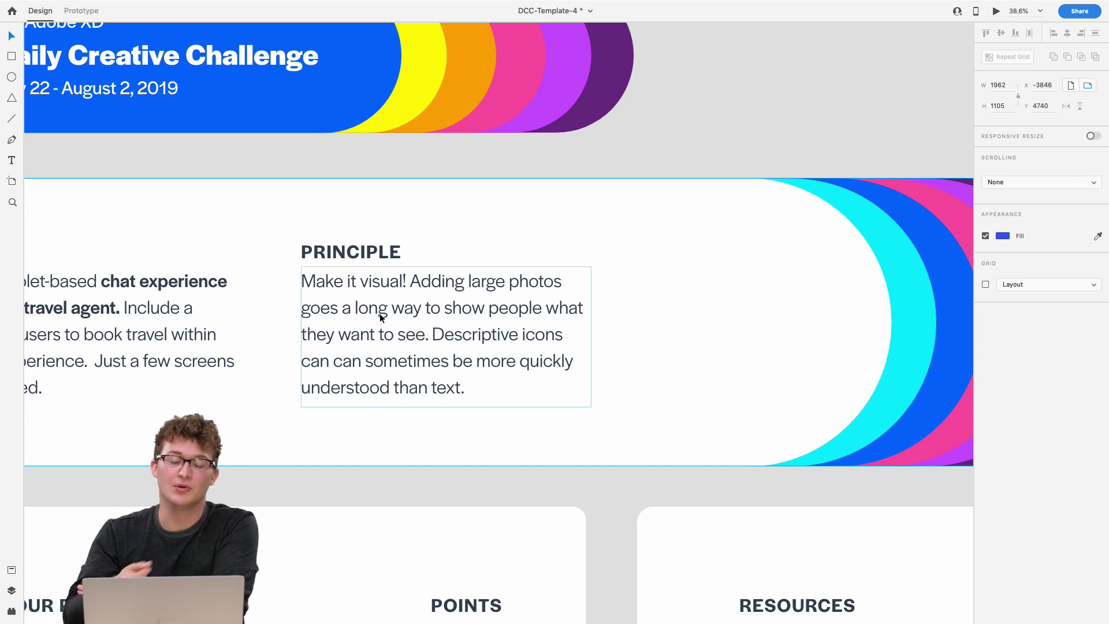
scroll(460, 368, "down", 3)
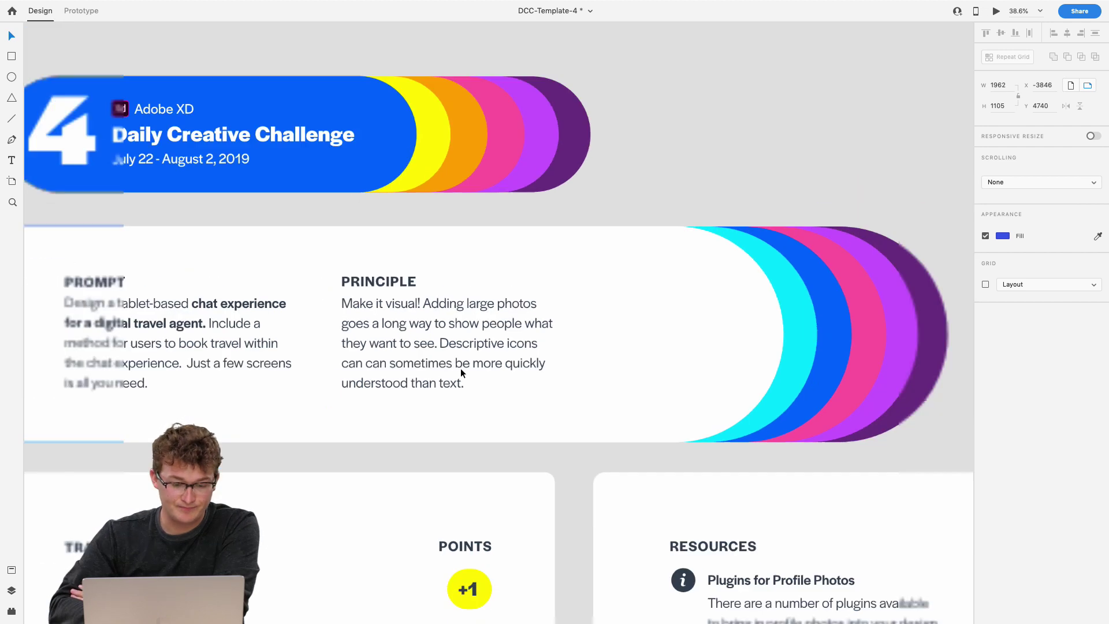
scroll(459, 369, "up", 5)
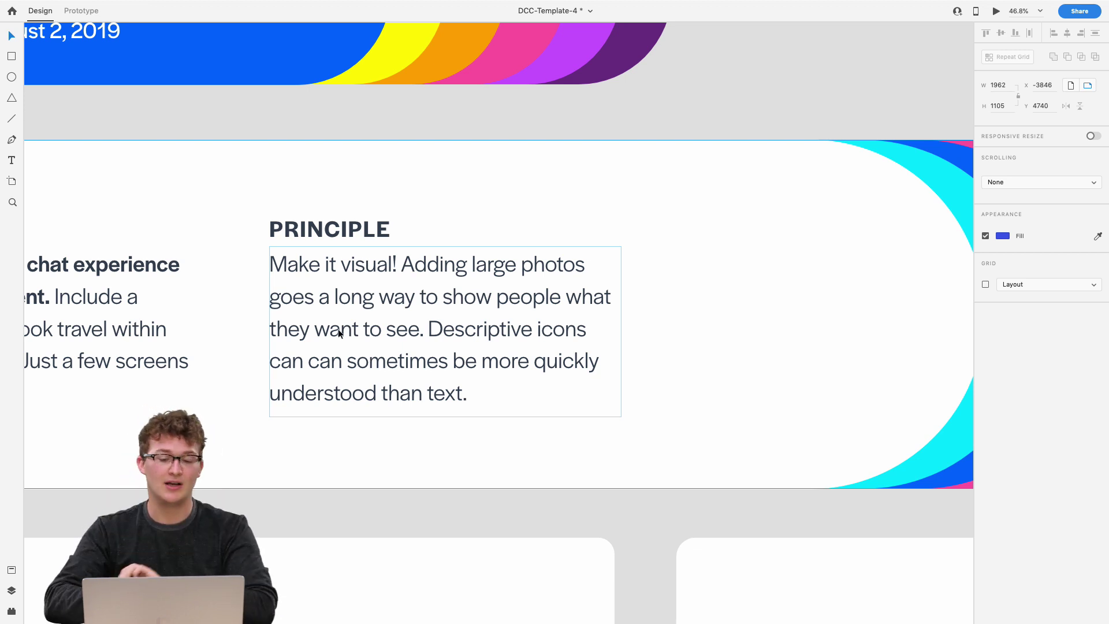
scroll(487, 362, "down", 4)
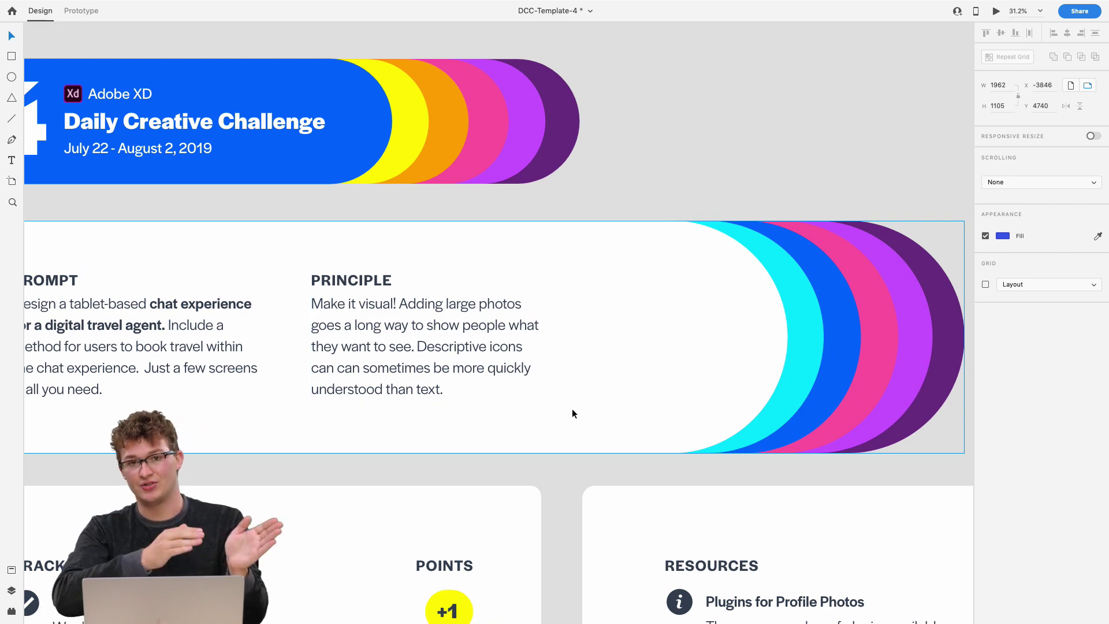
Review the template's progress points, the Resources plugin suggestions and the Inspiration images.
scroll(480, 369, "down", 4)
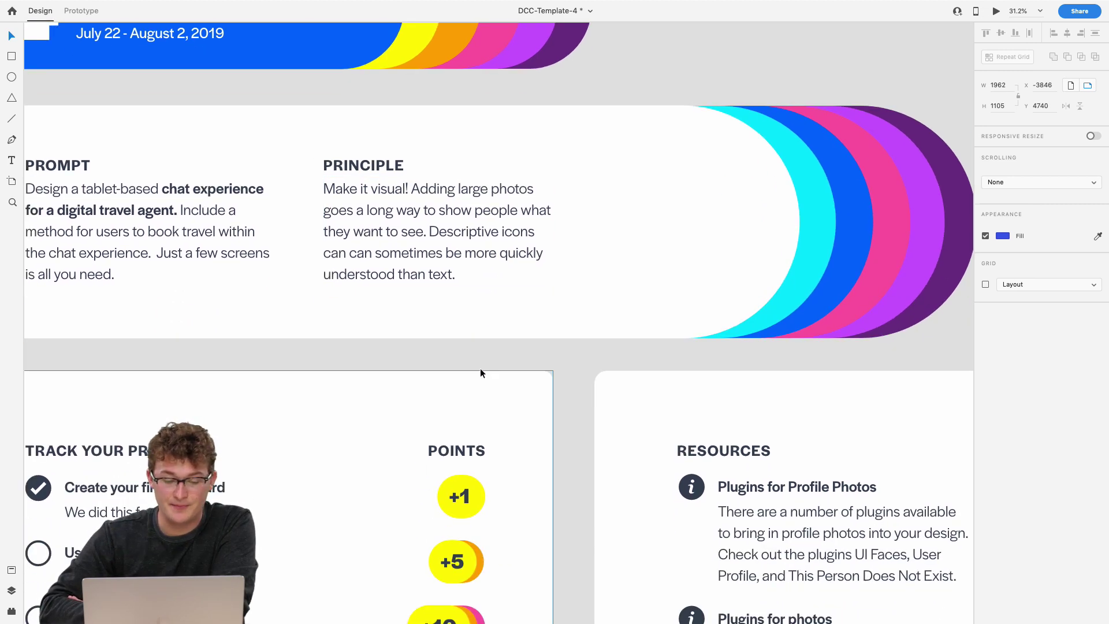
scroll(480, 369, "down", 3)
scroll(480, 368, "up", 3)
scroll(480, 368, "down", 8)
scroll(545, 281, "right", 5)
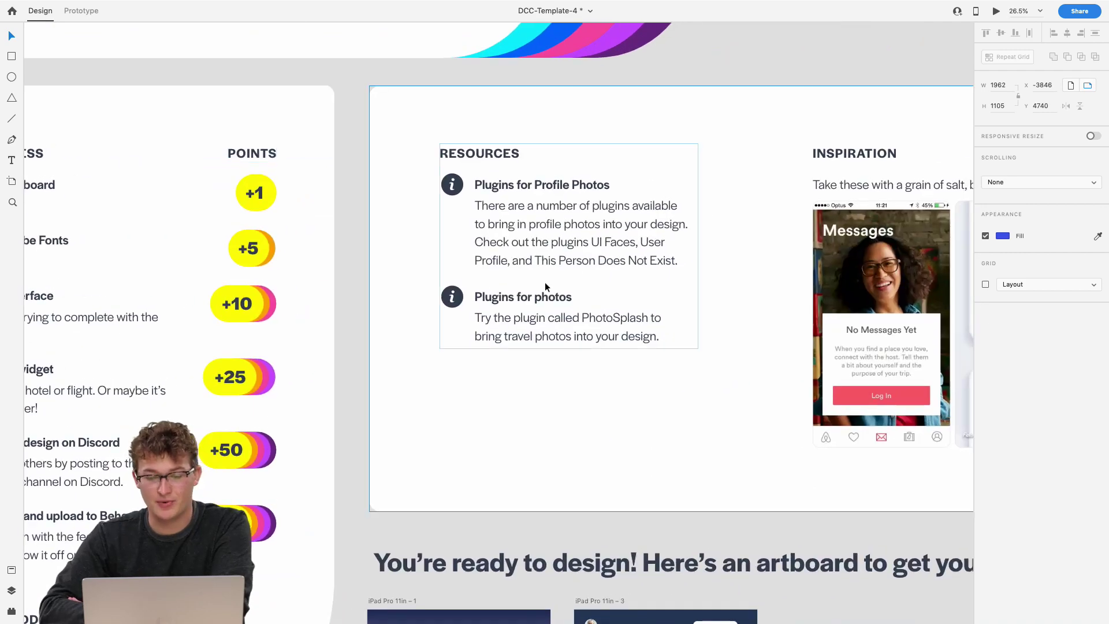
scroll(545, 282, "right", 5)
scroll(452, 296, "down", 5)
scroll(452, 297, "right", 7)
scroll(452, 297, "up", 4)
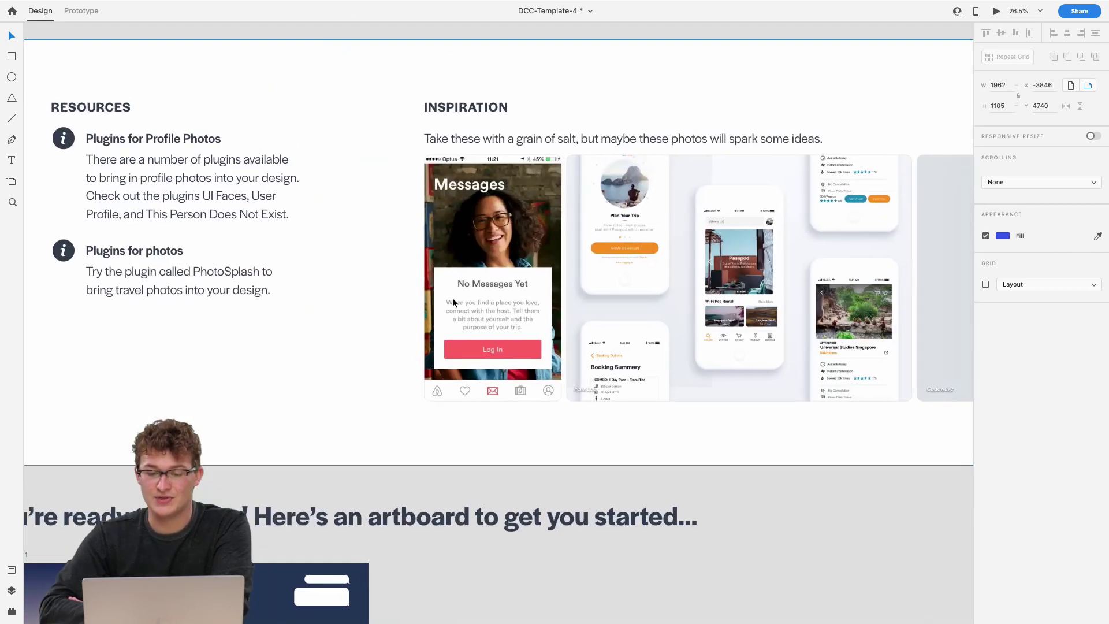
Examine the iPad Pro 11in starter artboards with the gradient background, the keyboard and the chat elements.
scroll(733, 314, "down", 5)
scroll(733, 315, "left", 5)
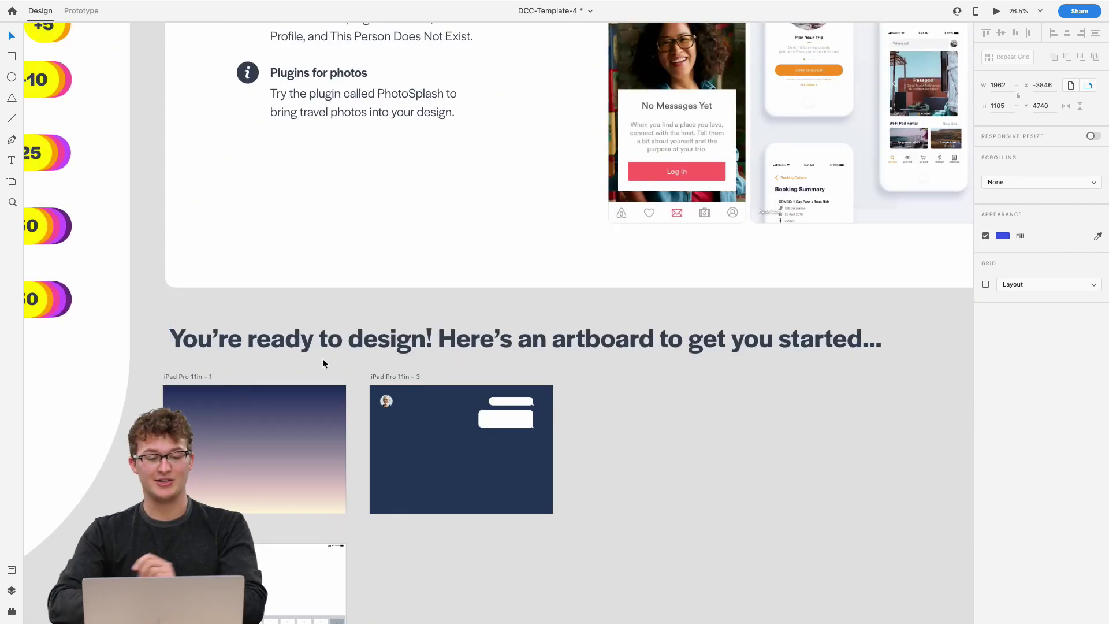
scroll(322, 363, "up", 5)
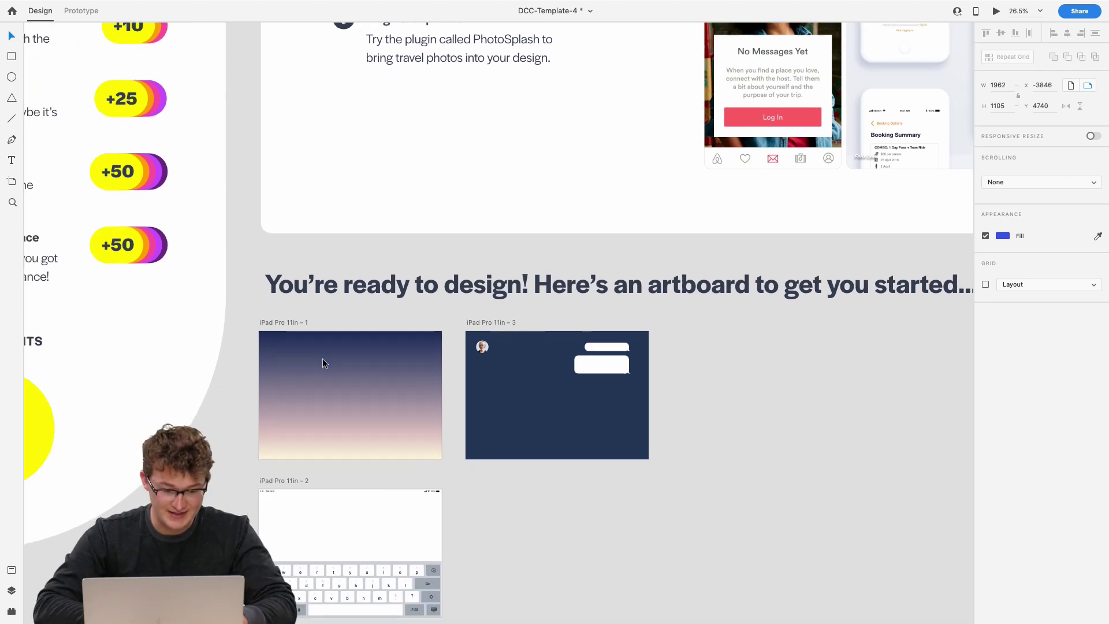
scroll(322, 363, "right", 3)
scroll(314, 379, "left", 3)
scroll(272, 426, "down", 4)
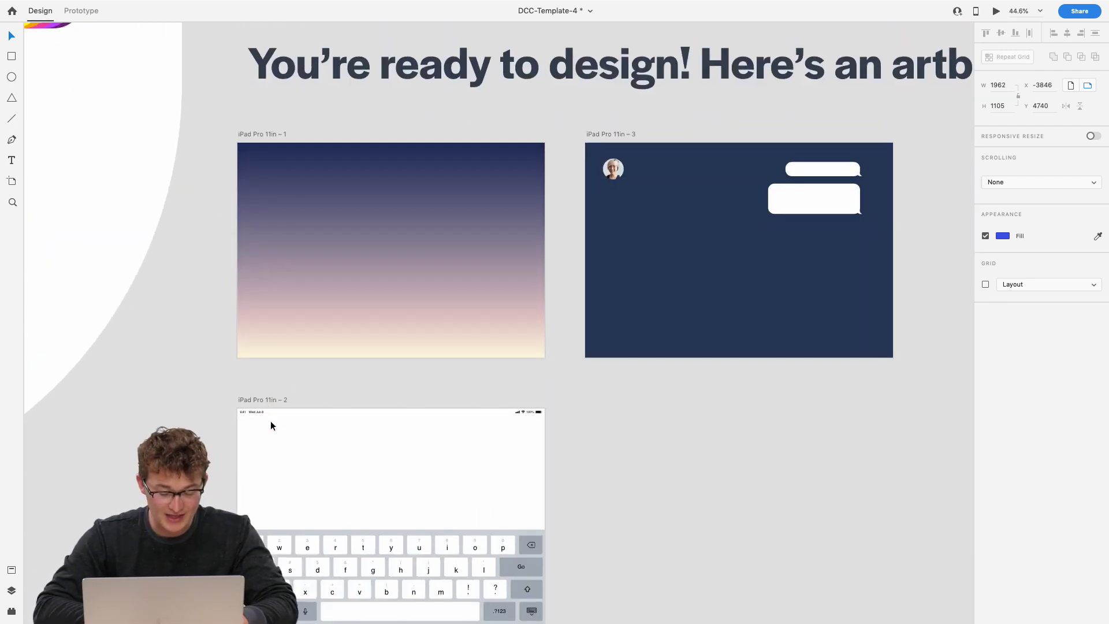
scroll(338, 301, "up", 5)
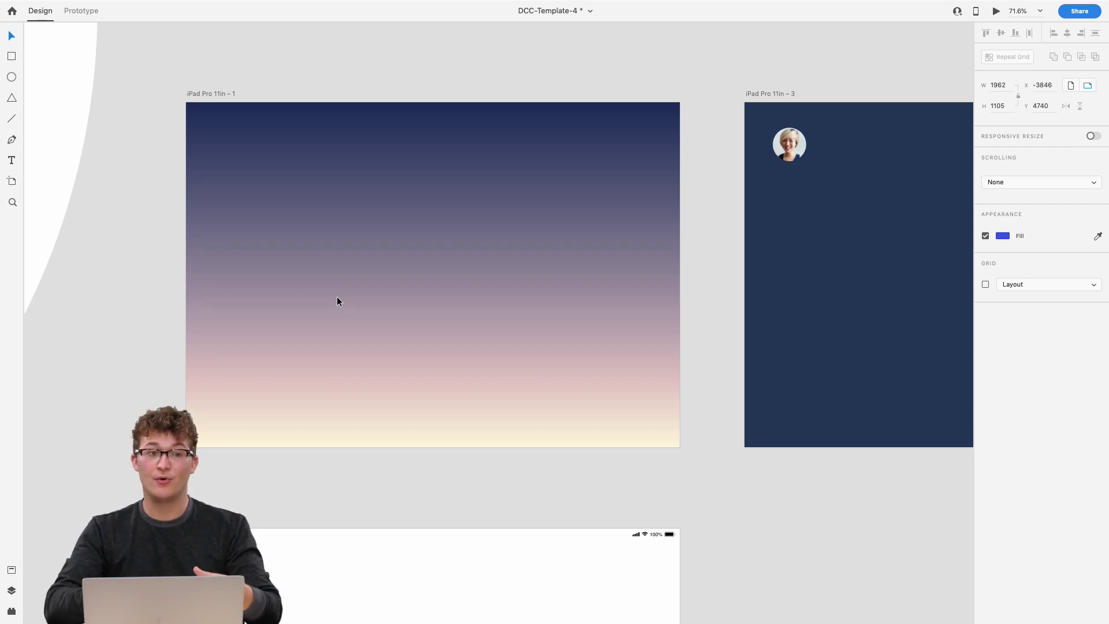
scroll(569, 259, "right", 3)
scroll(569, 258, "up", 1)
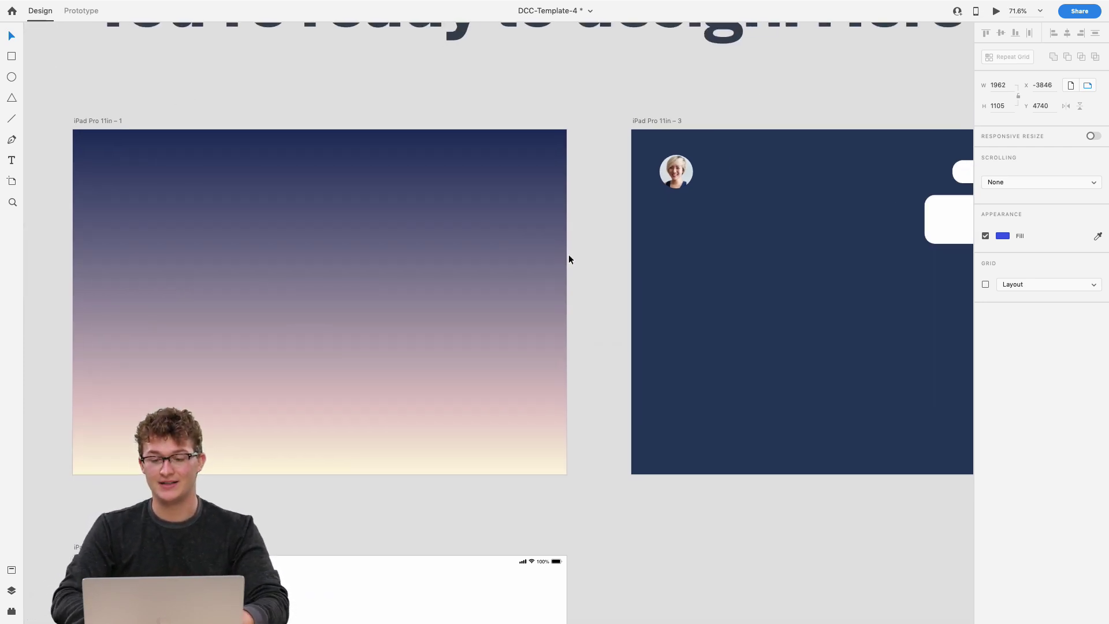
scroll(568, 255, "right", 3)
scroll(568, 255, "up", 1)
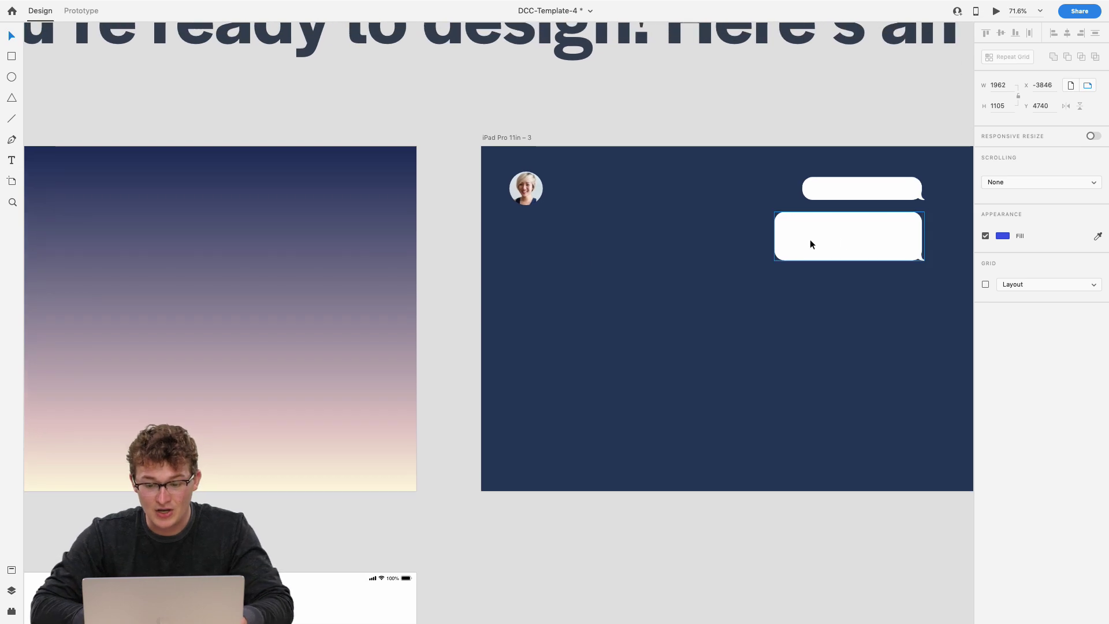
Select the larger white speech bubble on the iPad Pro 11in – 3 artboard and view it up close.
scroll(854, 240, "right", 2)
scroll(854, 240, "up", 1)
left_click(750, 254)
scroll(750, 255, "up", 5)
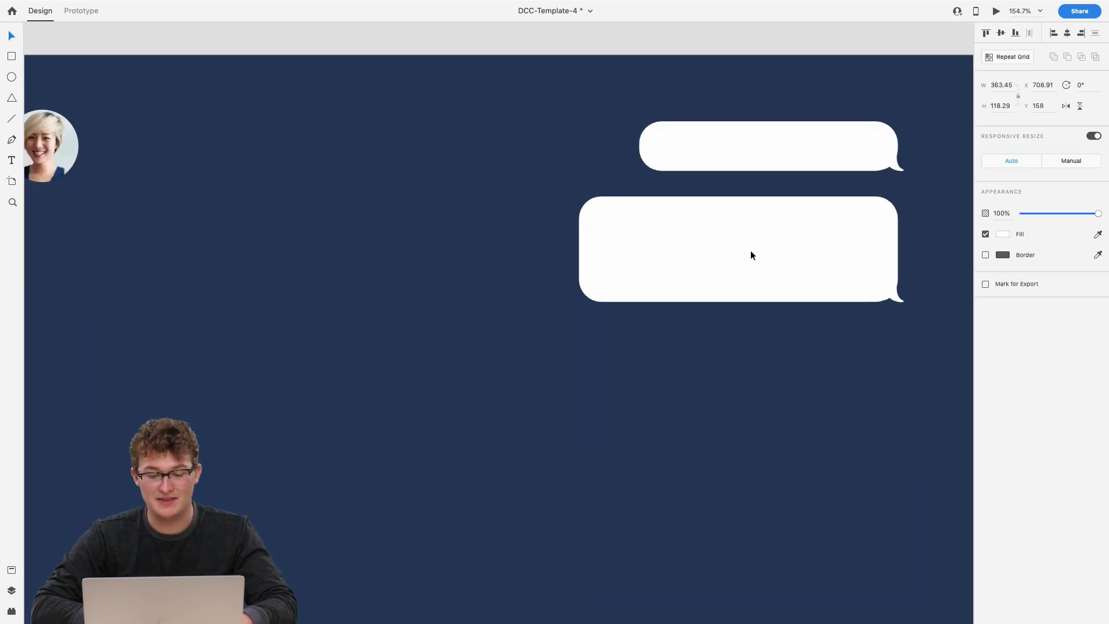
scroll(750, 255, "down", 3)
scroll(750, 250, "up", 5)
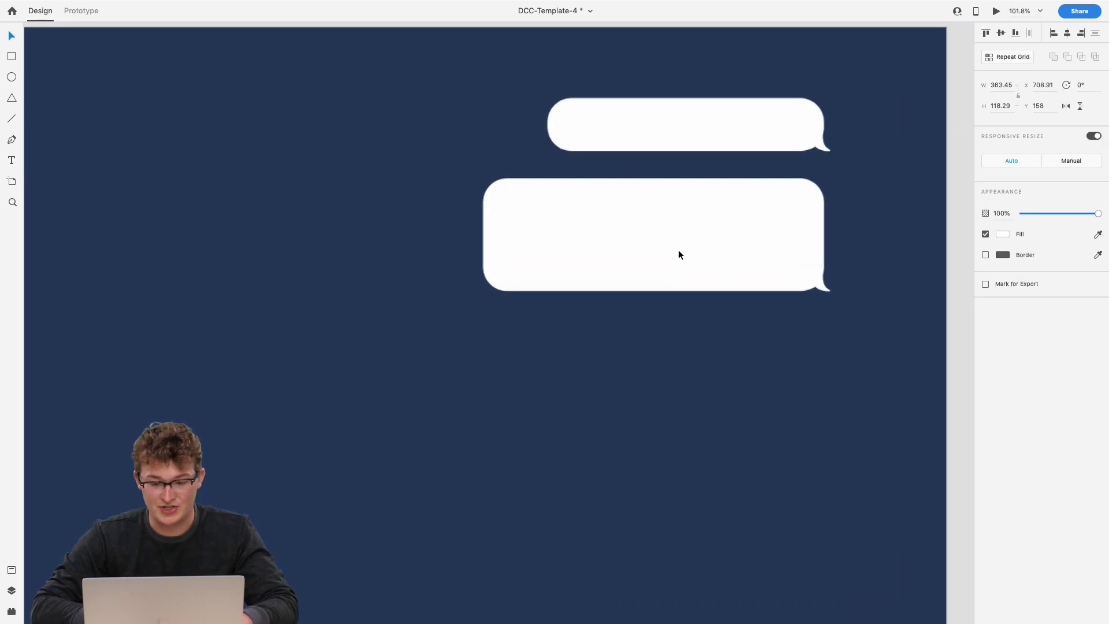
scroll(678, 253, "down", 2)
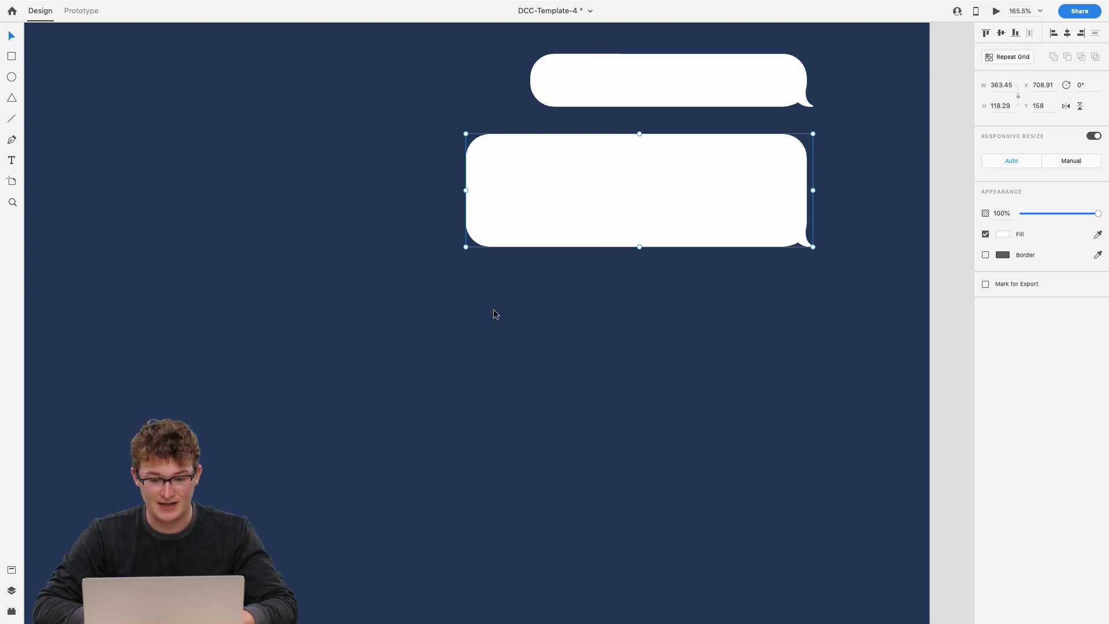
Inspect the larger speech bubble's rounded rectangle and its tail, including their manual responsive resize constraints, and deselect them.
double_click(614, 220)
scroll(641, 197, "up", 1)
scroll(641, 197, "up", 5)
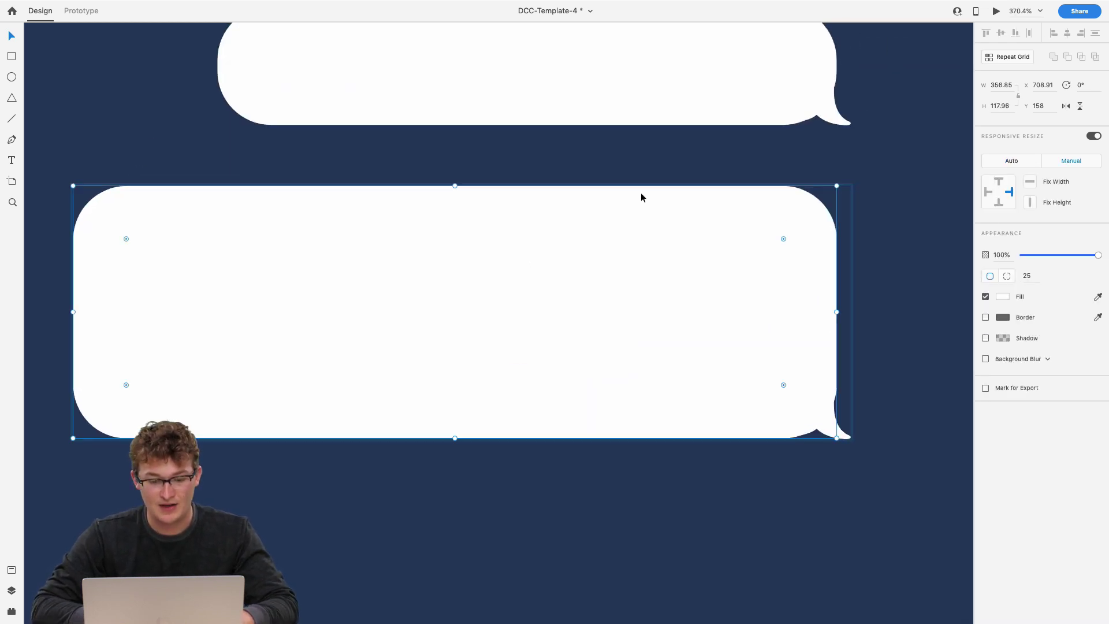
scroll(641, 193, "down", 2)
left_click(730, 344)
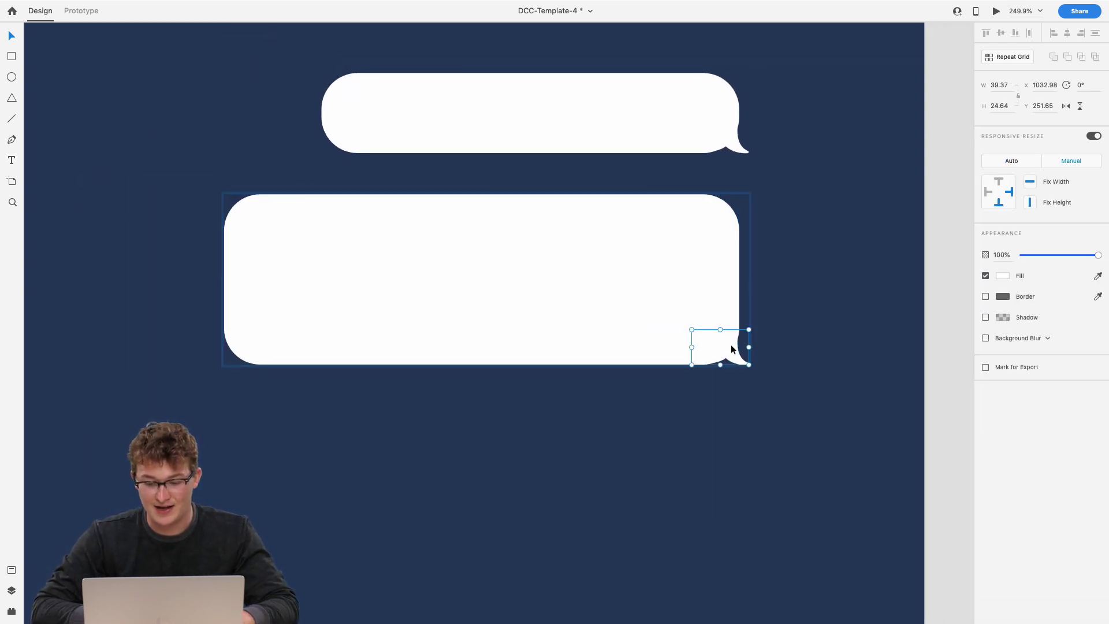
scroll(730, 344, "up", 5)
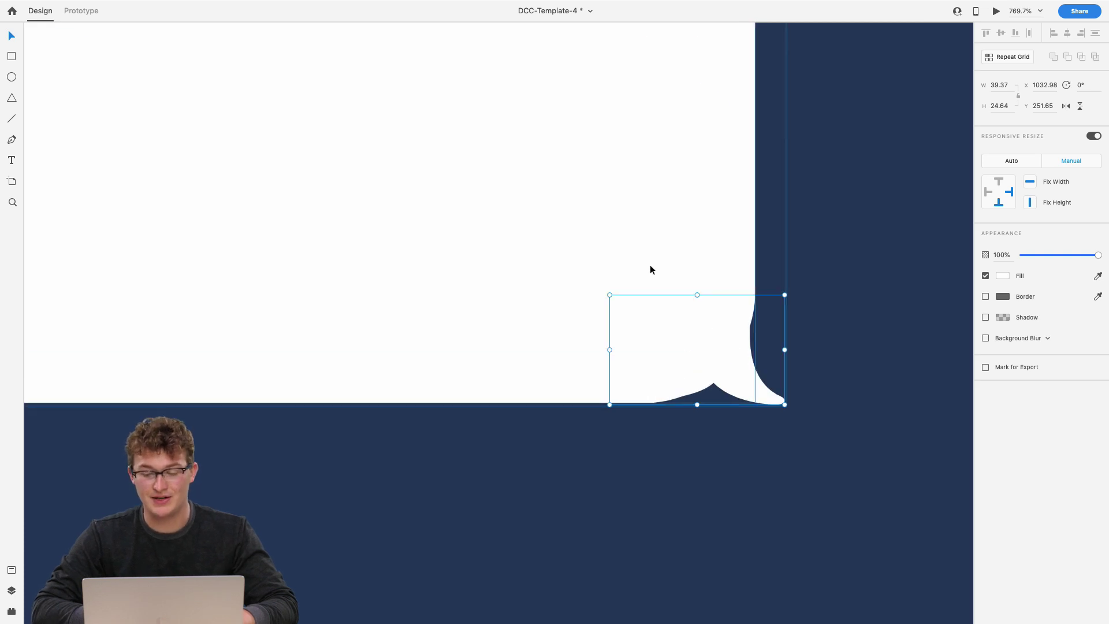
scroll(625, 258, "down", 5)
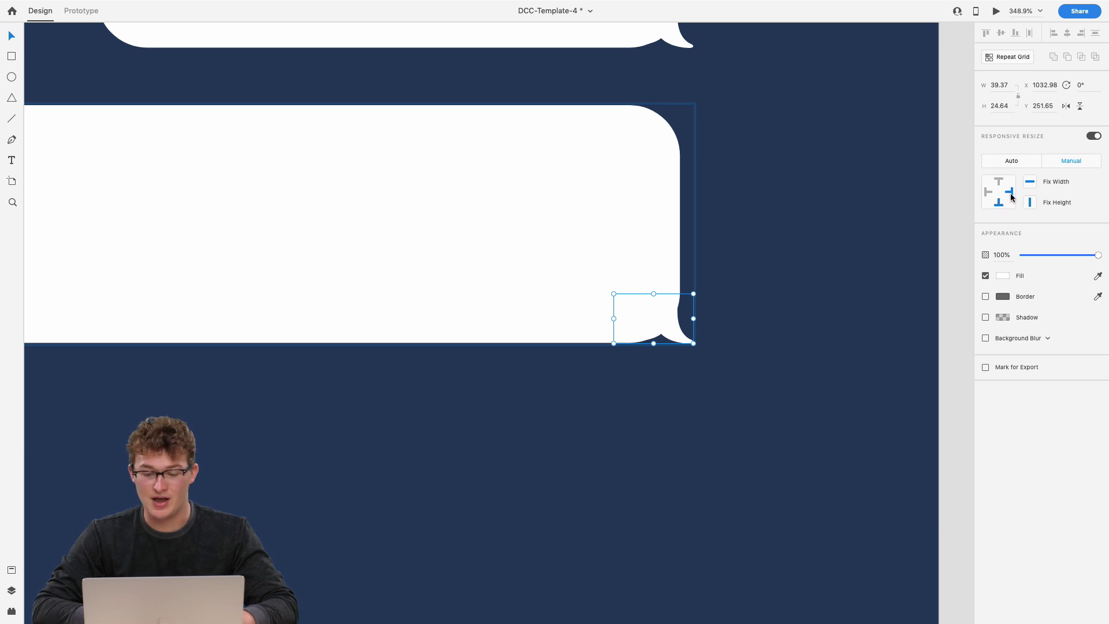
scroll(634, 321, "down", 3)
left_click(740, 311)
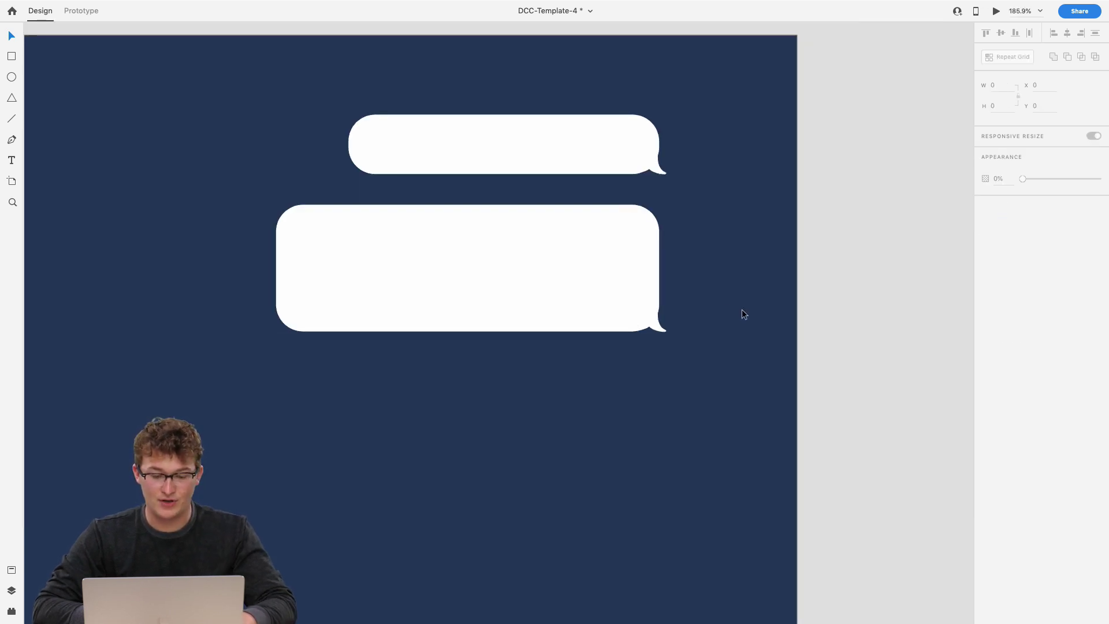
Try shrinking the larger speech bubble from its lower-left corner to test responsive resize, and undo the resize.
left_click(589, 280)
scroll(592, 274, "down", 2)
scroll(592, 274, "left", 2)
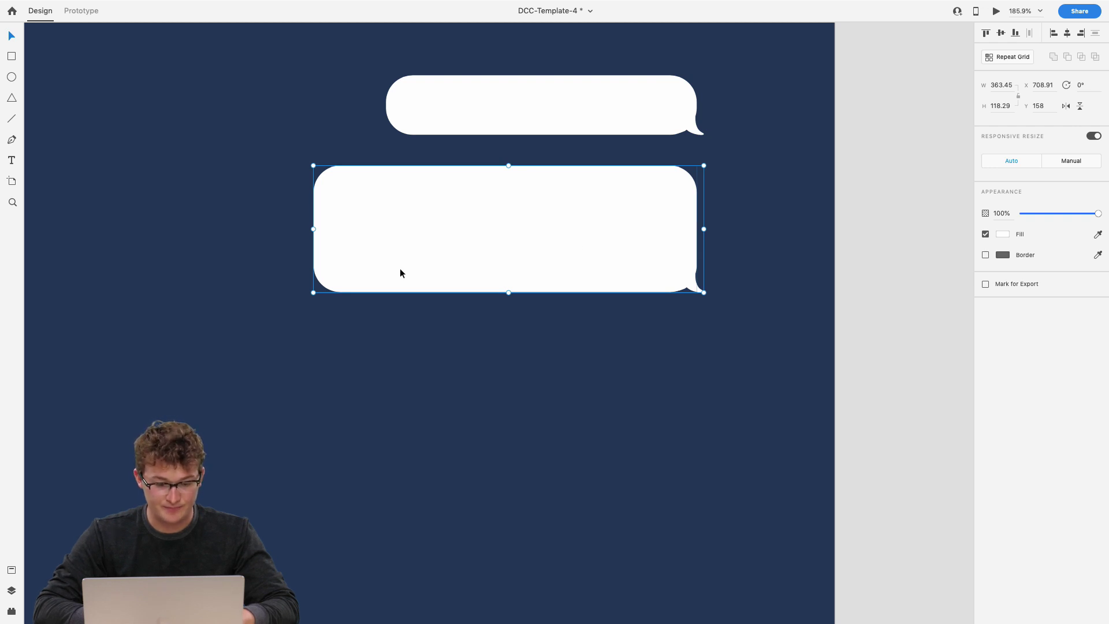
left_click_drag(313, 293, 537, 263)
key("super+z")
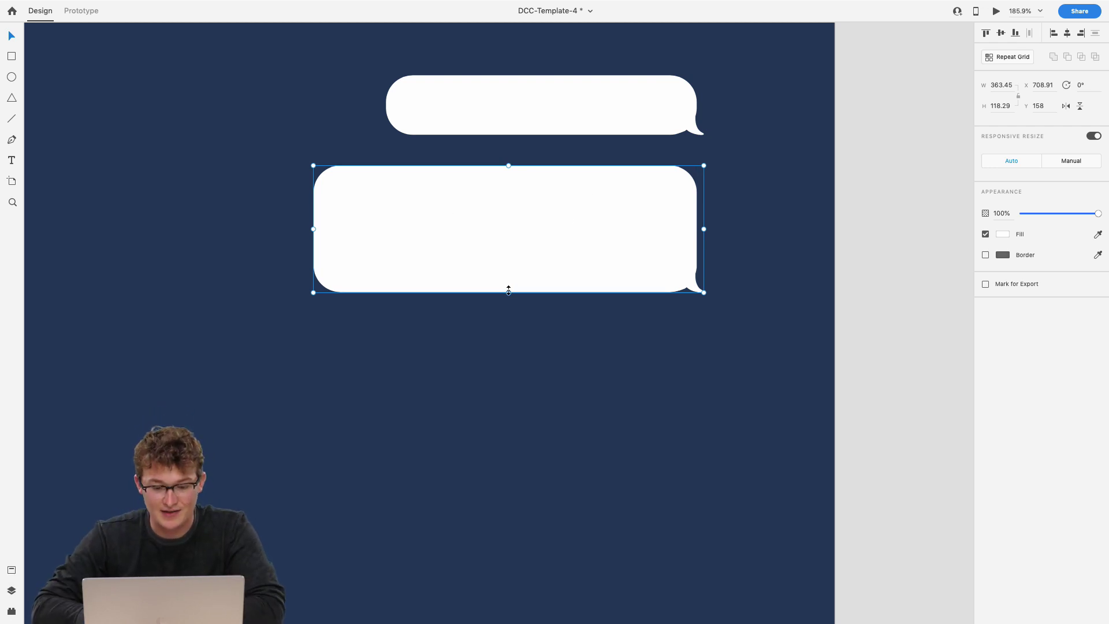
Try stretching the larger speech bubble downward from its bottom edge to test responsive resize, undo the resize and deselect the bubble.
left_click_drag(508, 292, 526, 435)
key("super+z")
left_click(514, 457)
scroll(514, 452, "left", 3)
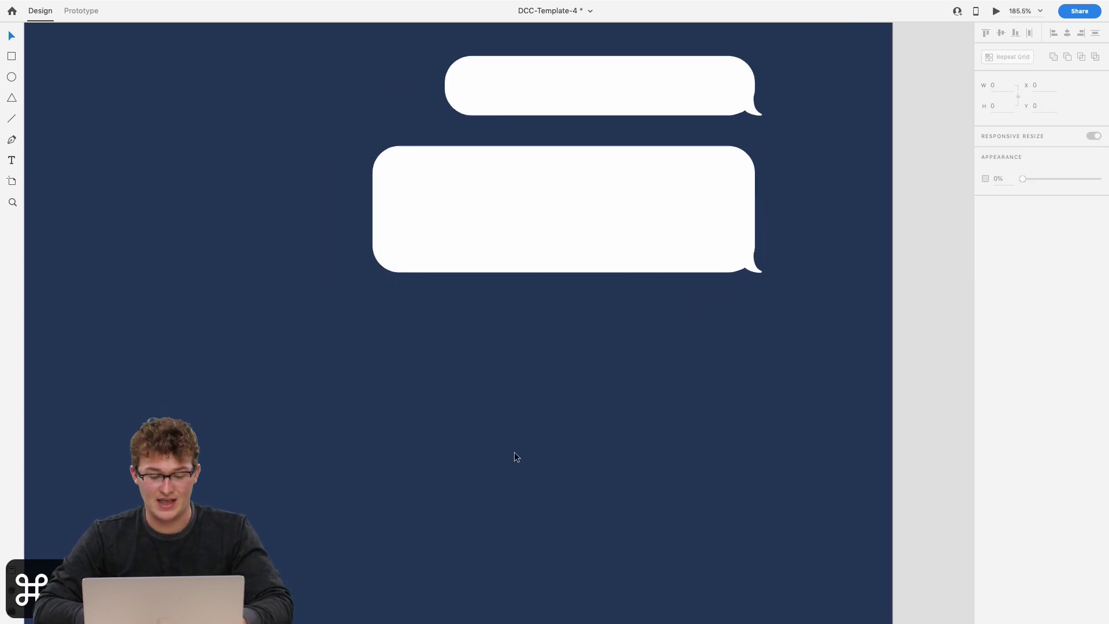
Inspect the circular profile photo and the larger speech bubble on the iPad Pro 11in – 3 artboard, and deselect them.
scroll(514, 452, "down", 5)
scroll(514, 451, "left", 3)
scroll(514, 452, "down", 1)
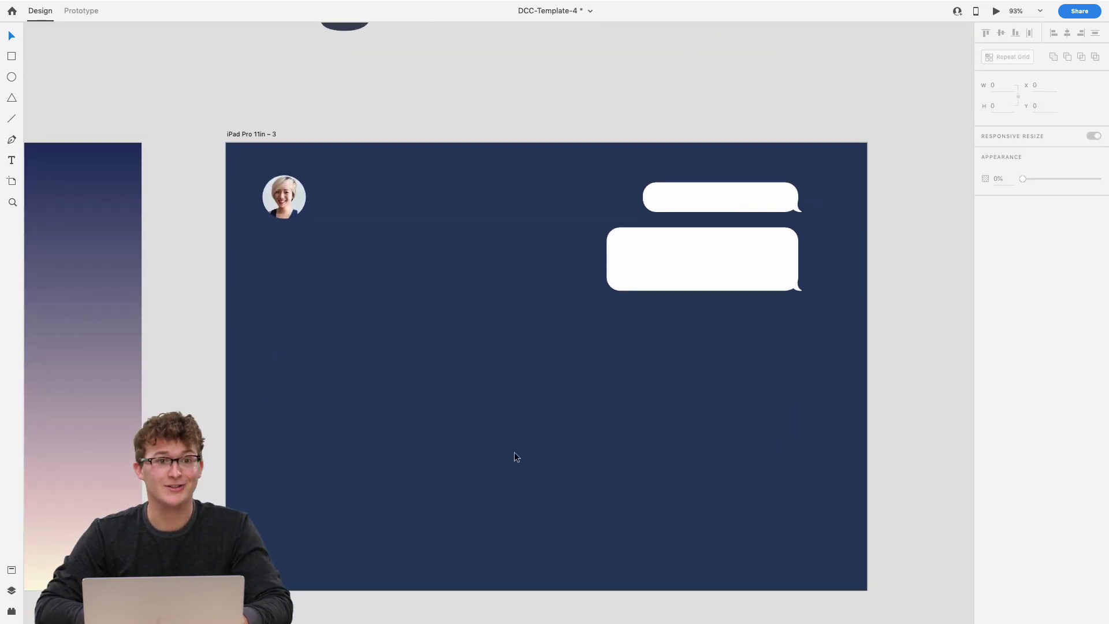
left_click(705, 273)
scroll(435, 183, "left", 3)
scroll(435, 184, "down", 2)
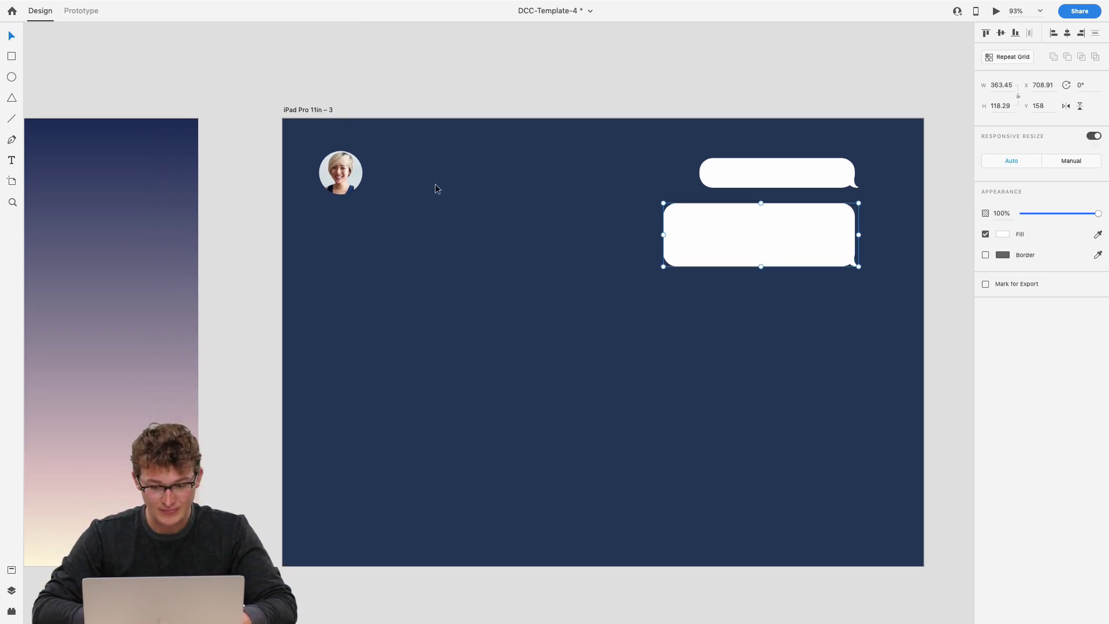
left_click(324, 181)
scroll(324, 181, "up", 5)
scroll(324, 181, "up", 2)
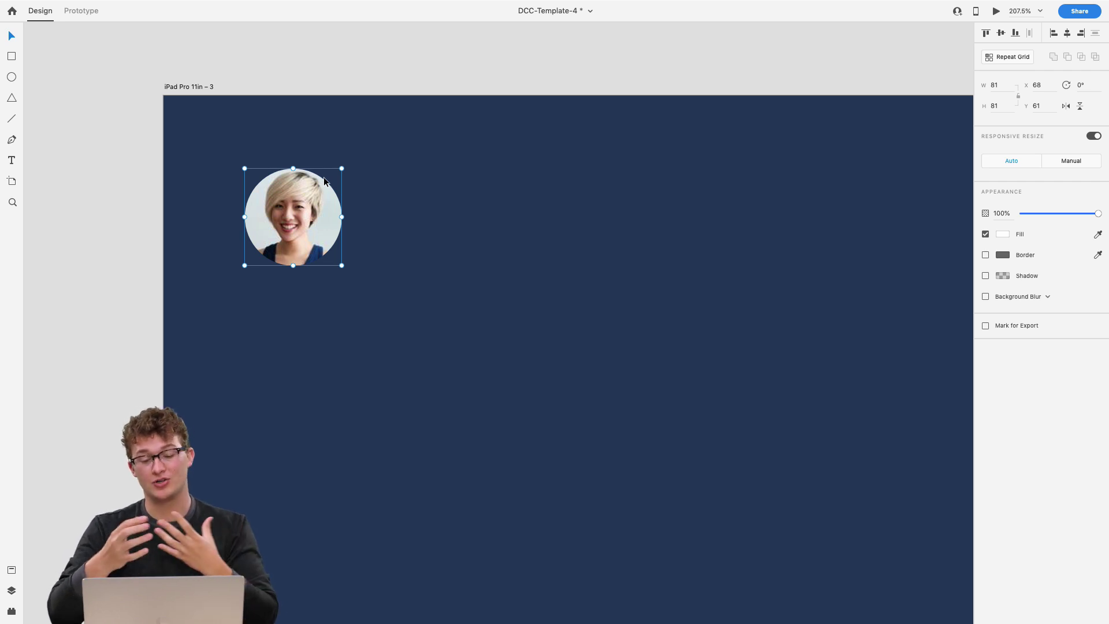
scroll(481, 248, "down", 3)
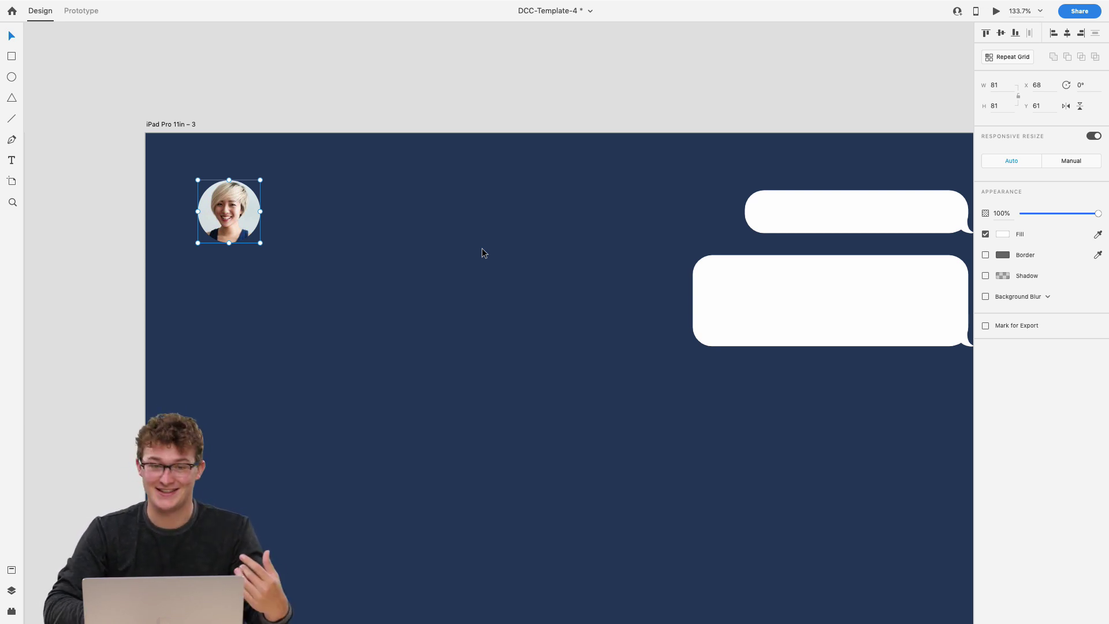
left_click(759, 306)
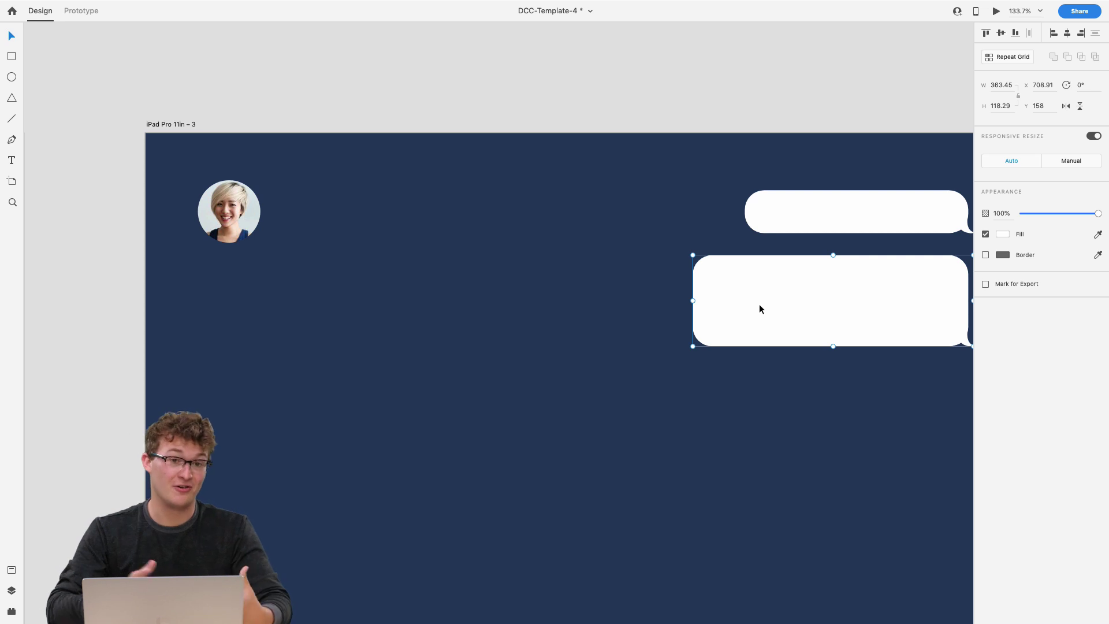
scroll(668, 321, "right", 2)
left_click(552, 346)
scroll(552, 345, "down", 3)
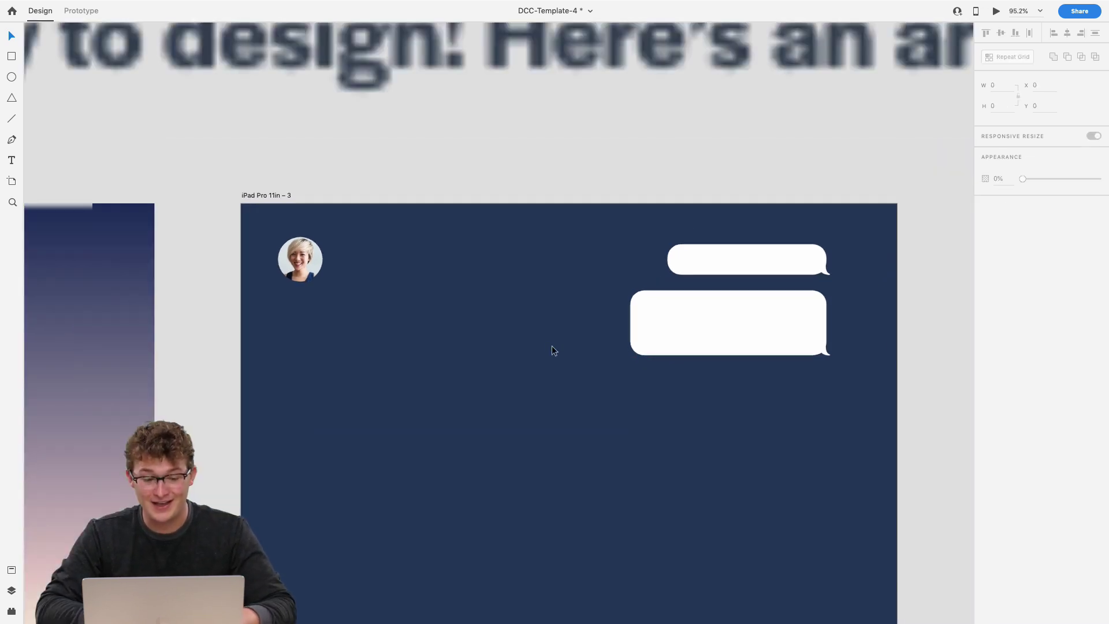
scroll(552, 347, "right", 2)
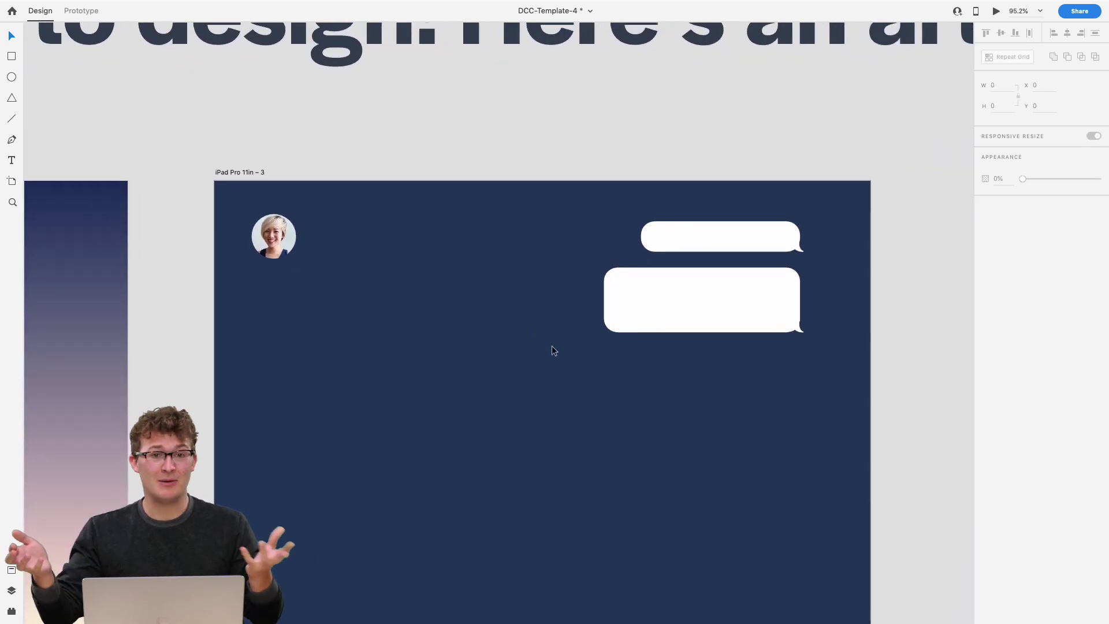
Duplicate the larger speech bubble horizontally to about X 165.91 near the profile photo, and flip the copy horizontally.
left_click(672, 302)
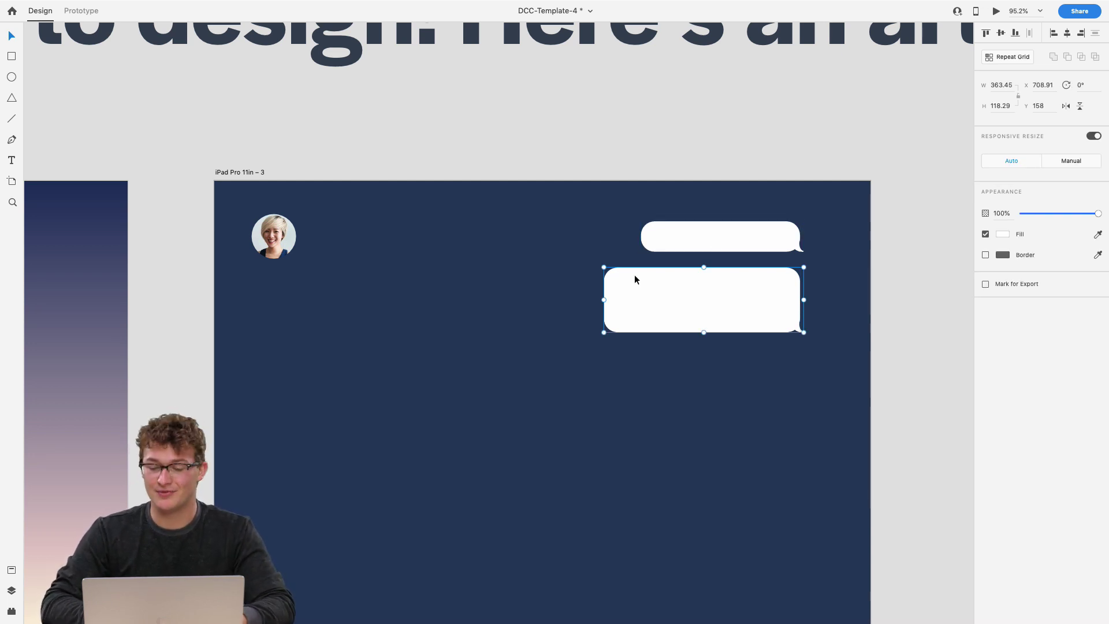
scroll(552, 307, "down", 3)
scroll(640, 272, "up", 5)
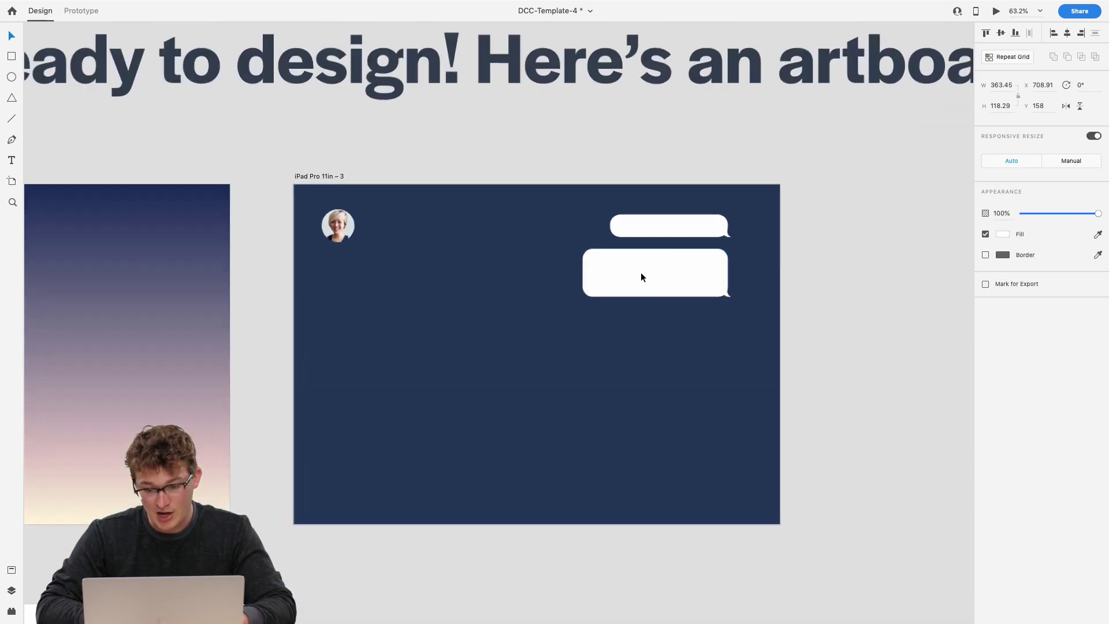
left_click_drag(641, 276, 319, 273)
scroll(678, 295, "down", 1)
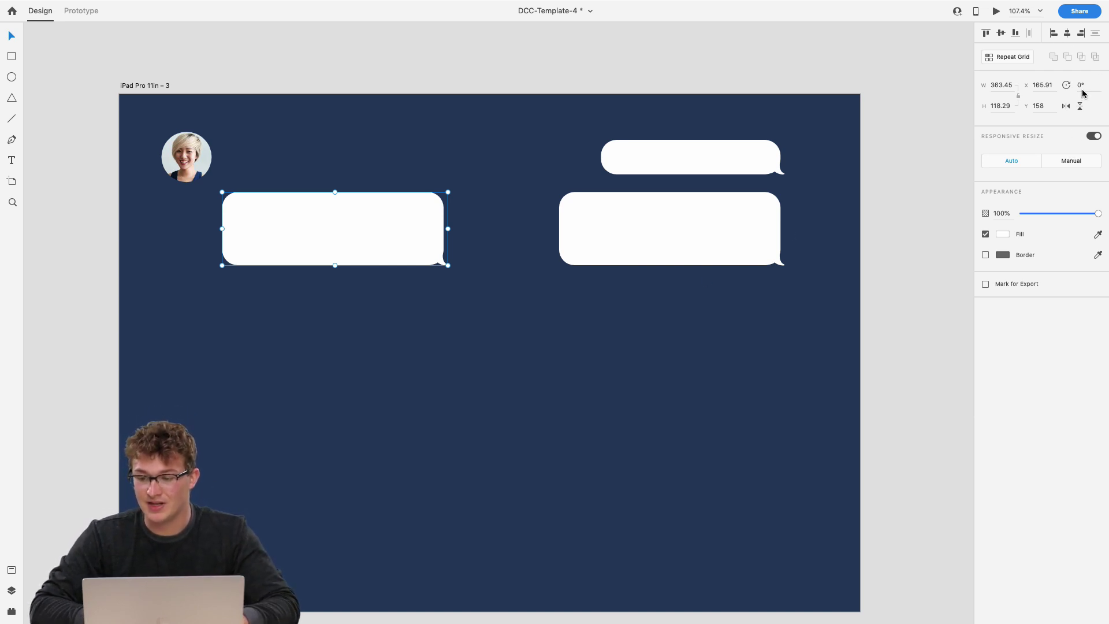
left_click(1067, 106)
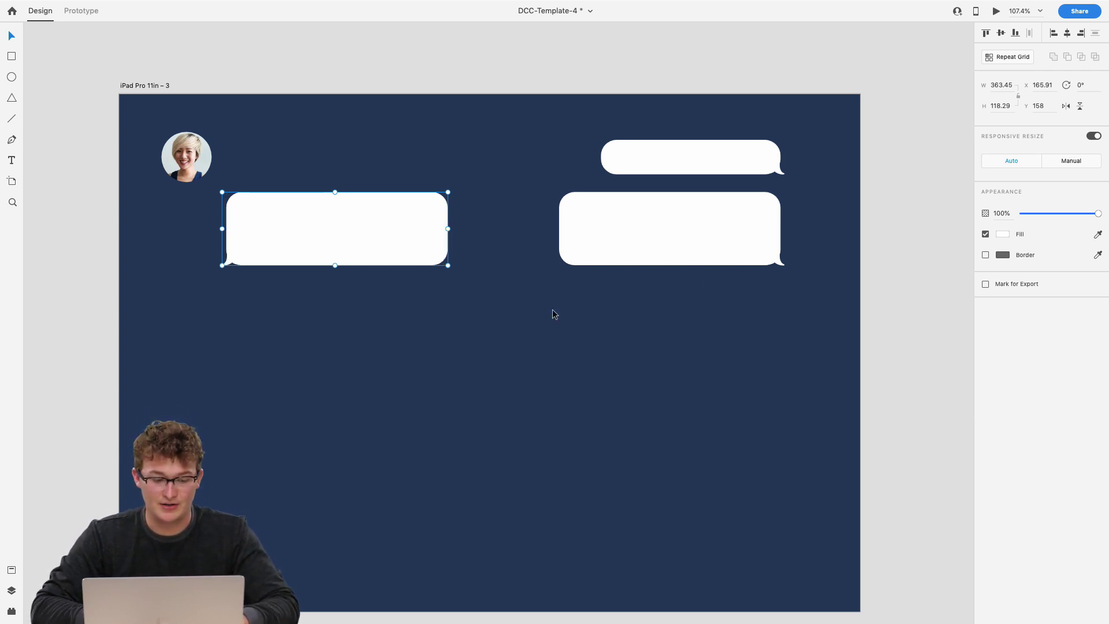
scroll(552, 310, "up", 5)
left_click(540, 345)
scroll(541, 345, "down", 5)
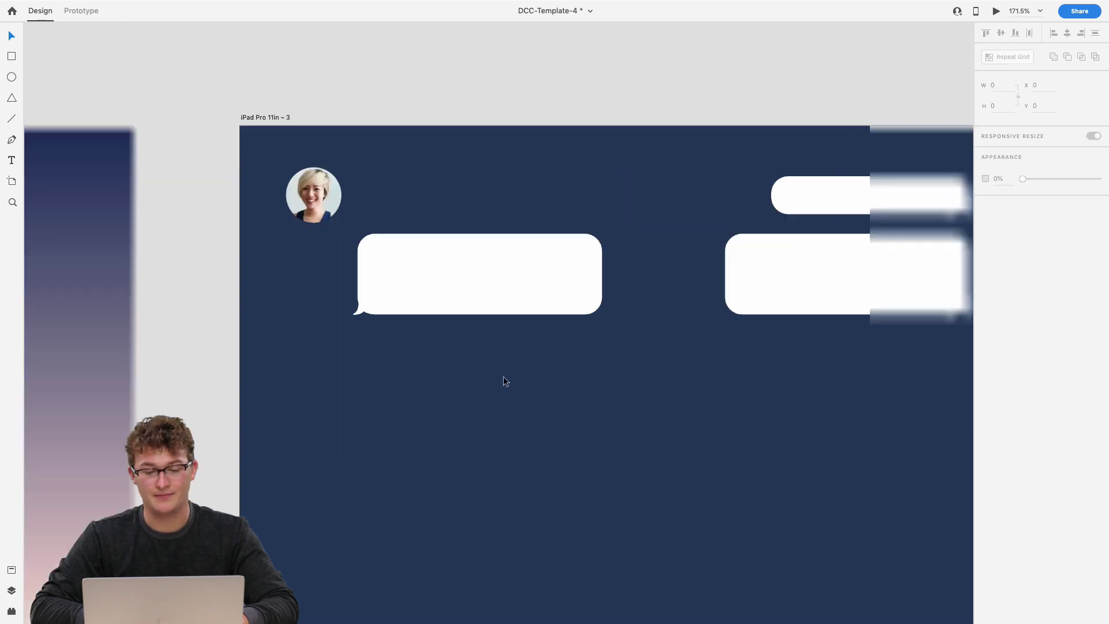
Try moving the flipped bubble up beside the profile photo to about X 169.91, Y 29, and undo the duplicate bubble's changes.
left_click(478, 314)
left_click_drag(478, 315, 478, 261)
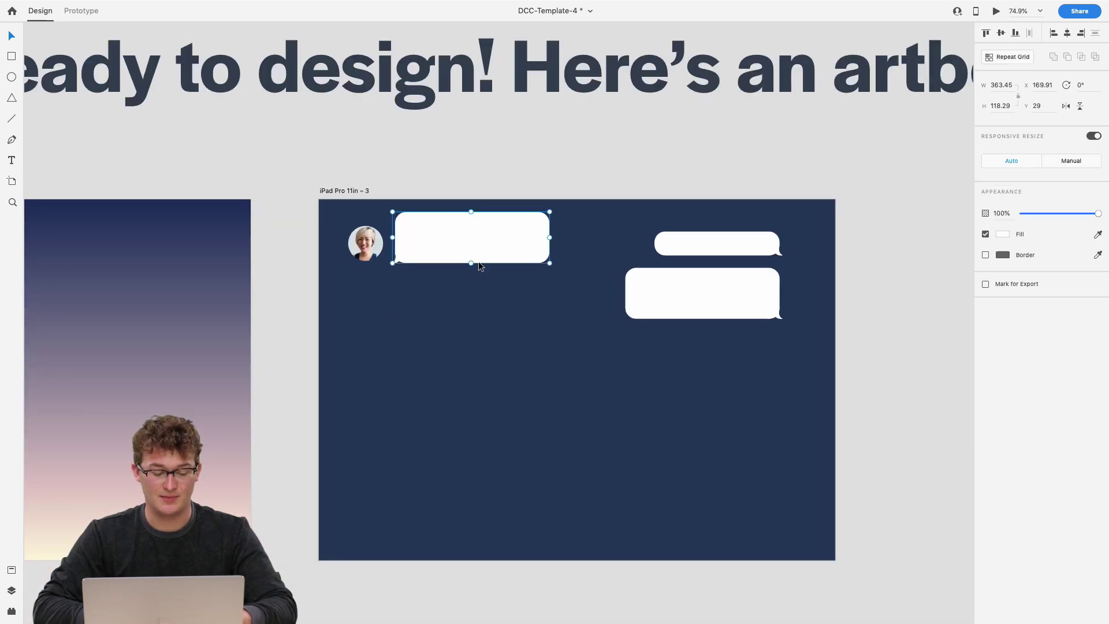
key("super+z")
key("super+z")
Select the iPad Pro 11in – 1 gradient artboard, zoom to the selection and view it alongside the neighbouring artboards.
scroll(479, 261, "down", 3)
scroll(478, 261, "left", 2)
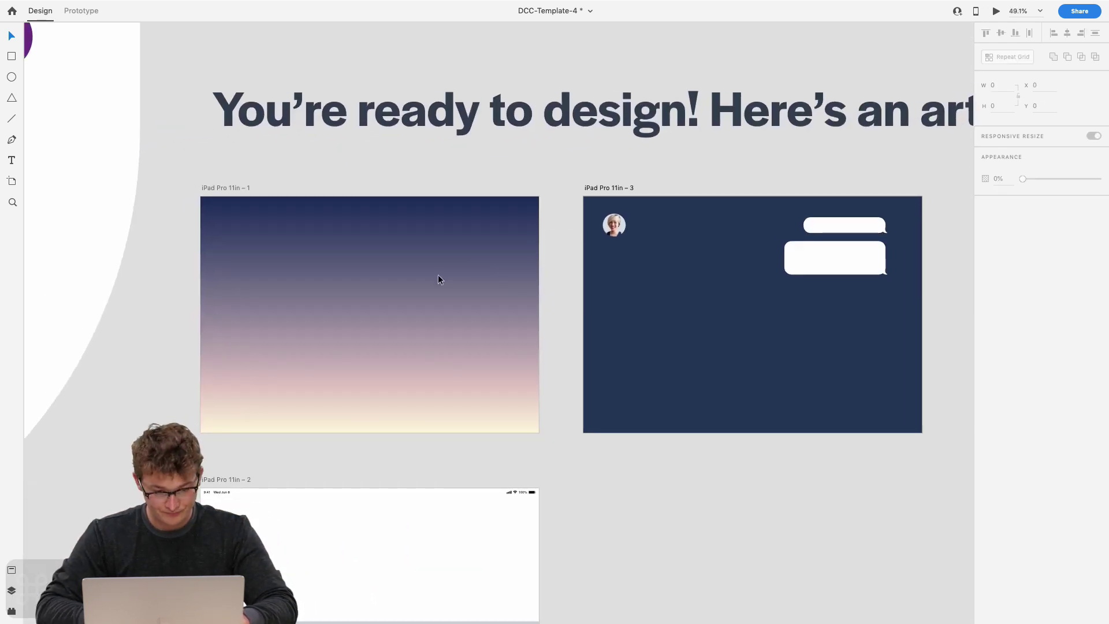
left_click(437, 275)
key("super+3")
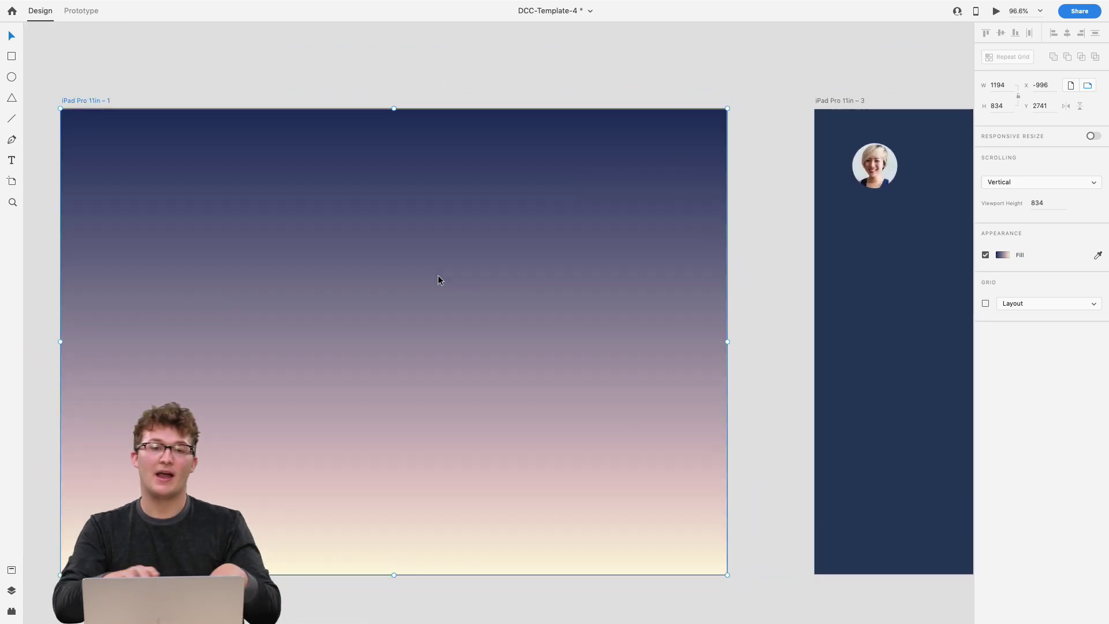
scroll(632, 338, "right", 1)
scroll(632, 339, "down", 5)
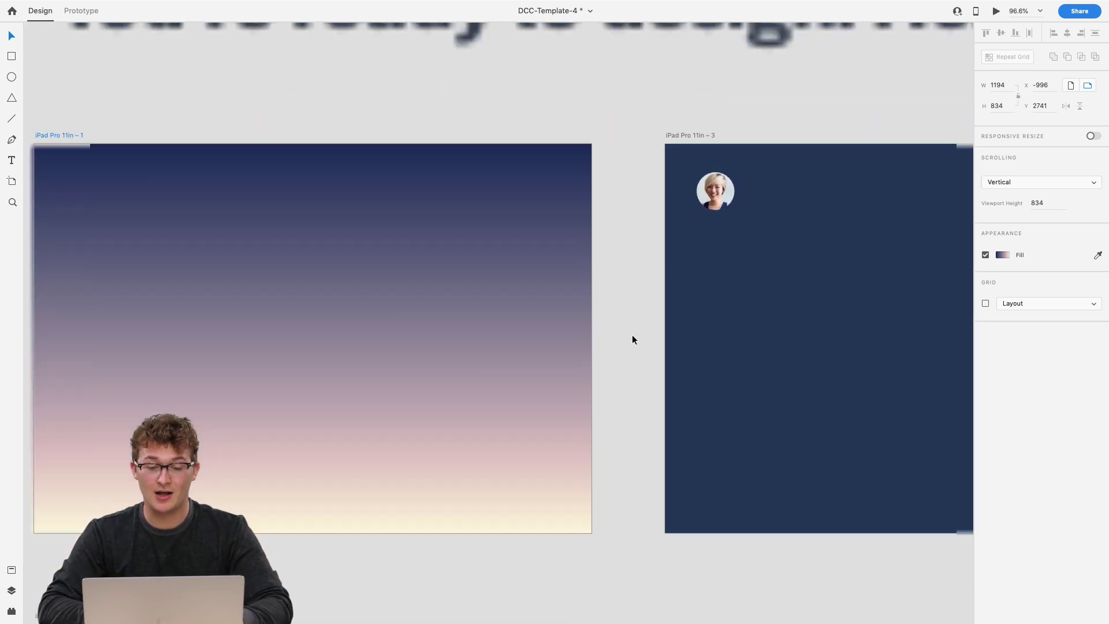
scroll(725, 285, "left", 3)
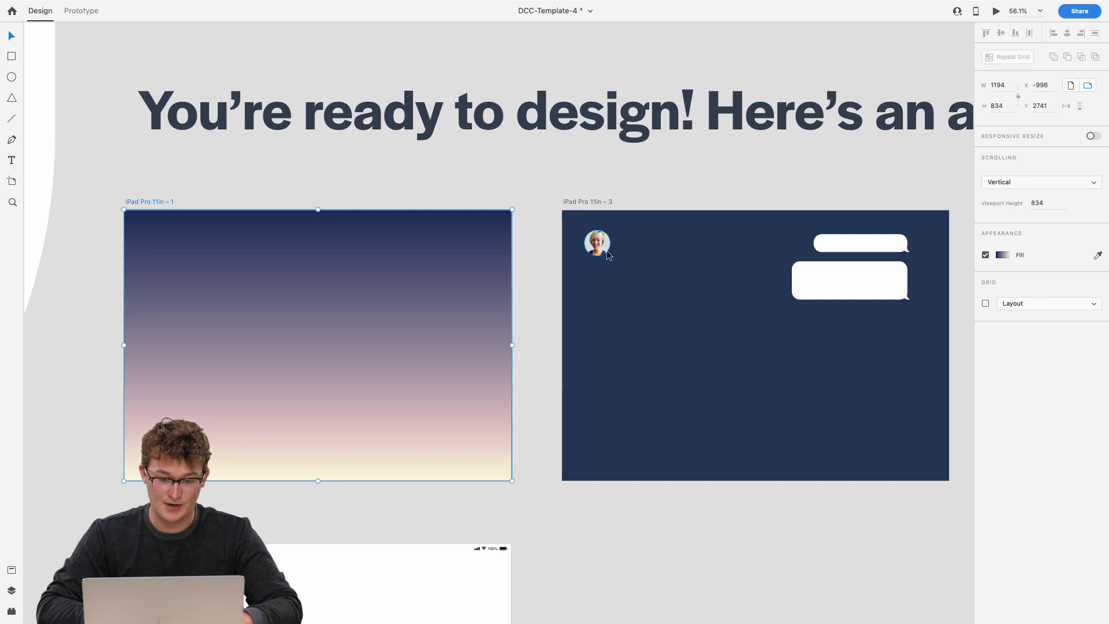
scroll(604, 251, "left", 5)
scroll(604, 252, "left", 2)
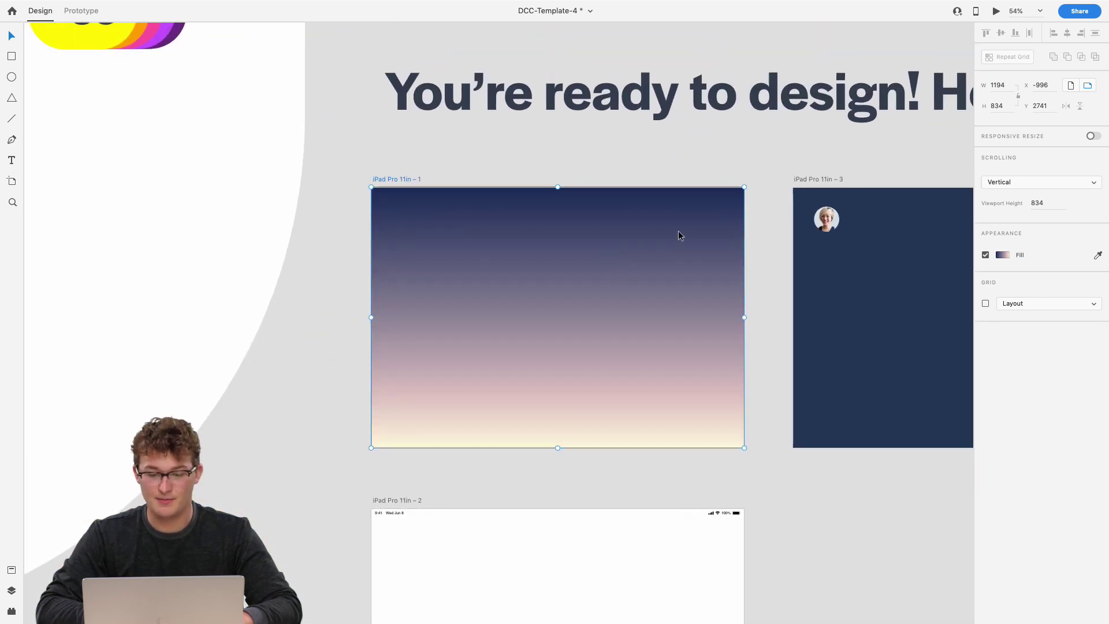
Move the larger speech bubble from the iPad Pro 11in – 3 artboard onto the gradient artboard, at about X 738.91, Y 622.
scroll(813, 215, "right", 4)
left_click(726, 210)
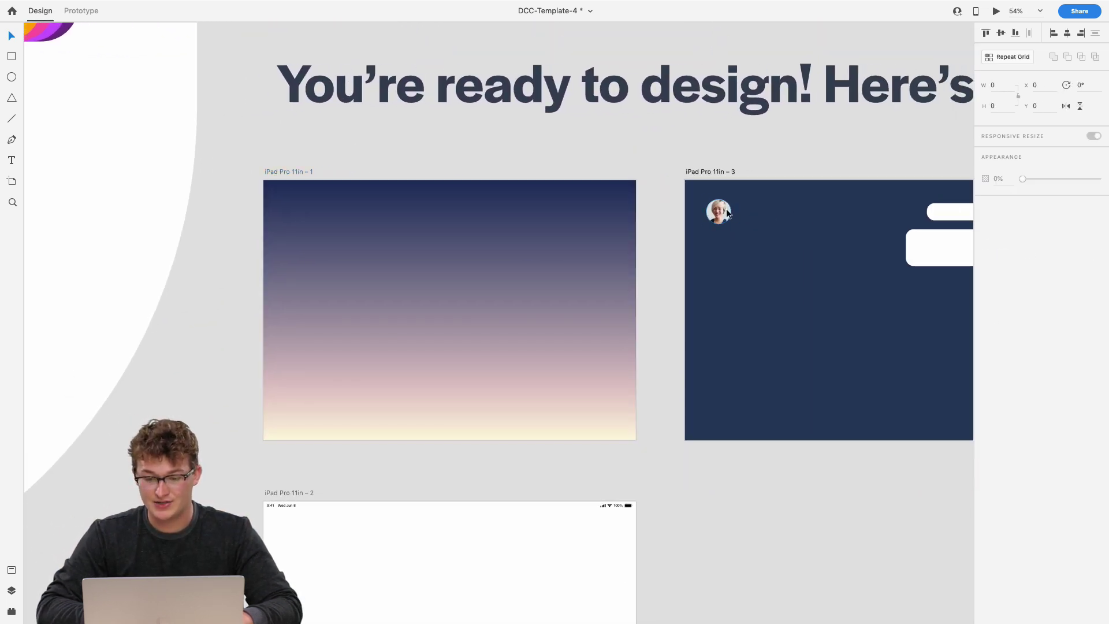
scroll(795, 217, "right", 3)
left_click(852, 256)
left_click_drag(852, 257, 440, 403)
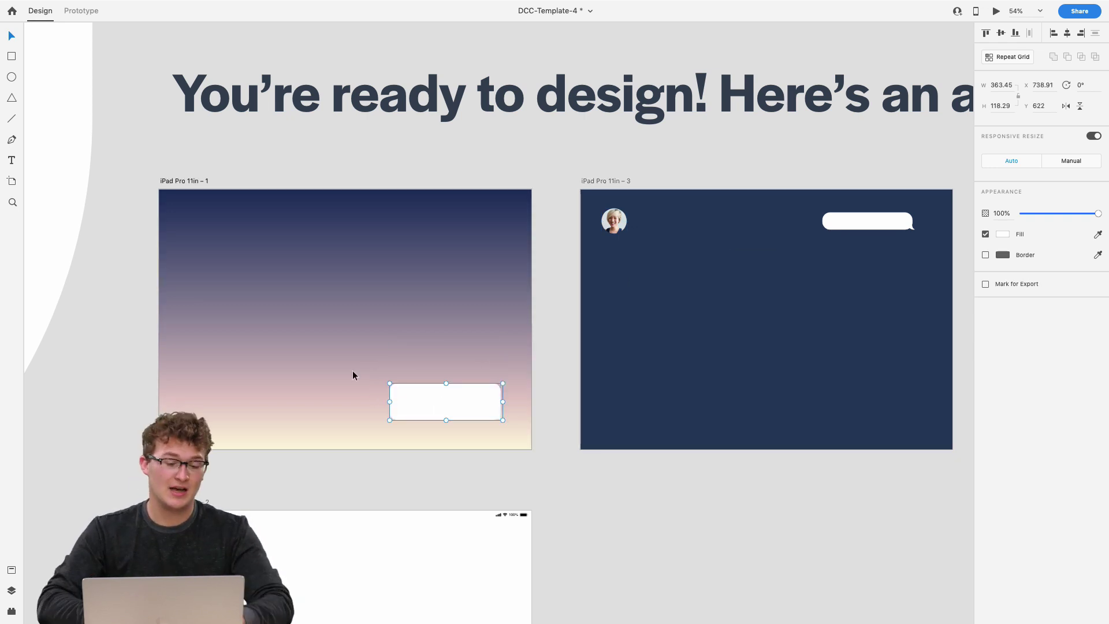
Copy the status bar from the iPad Pro 11in – 2 artboard onto the iPad Pro 11in – 1 artboard and deselect it.
scroll(354, 374, "up", 4)
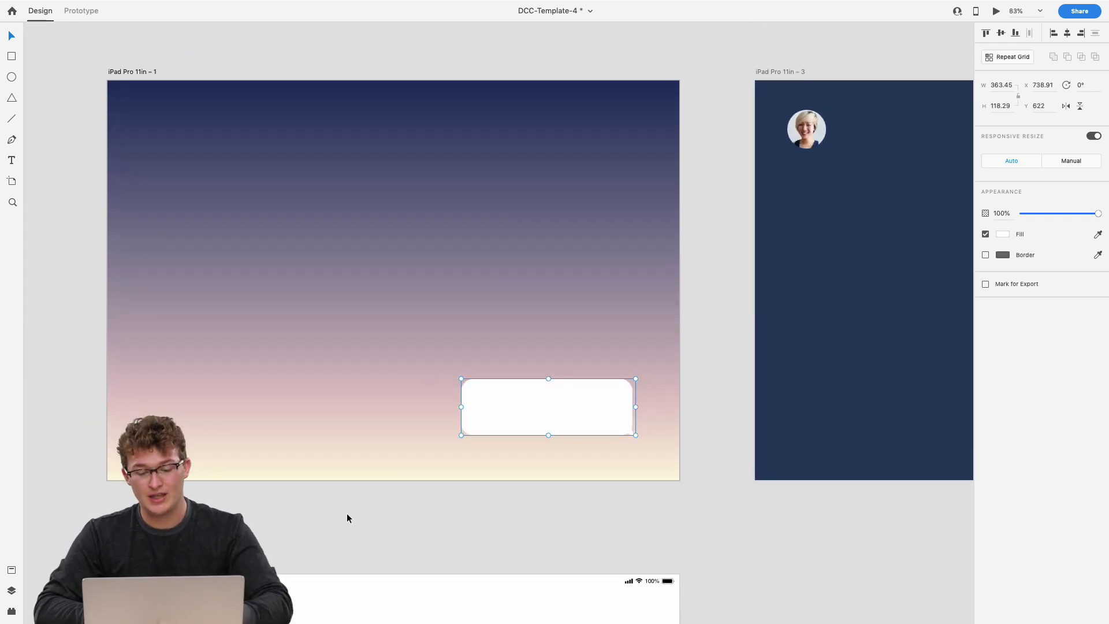
left_click(346, 580, "super")
key("super+c")
key("super+v")
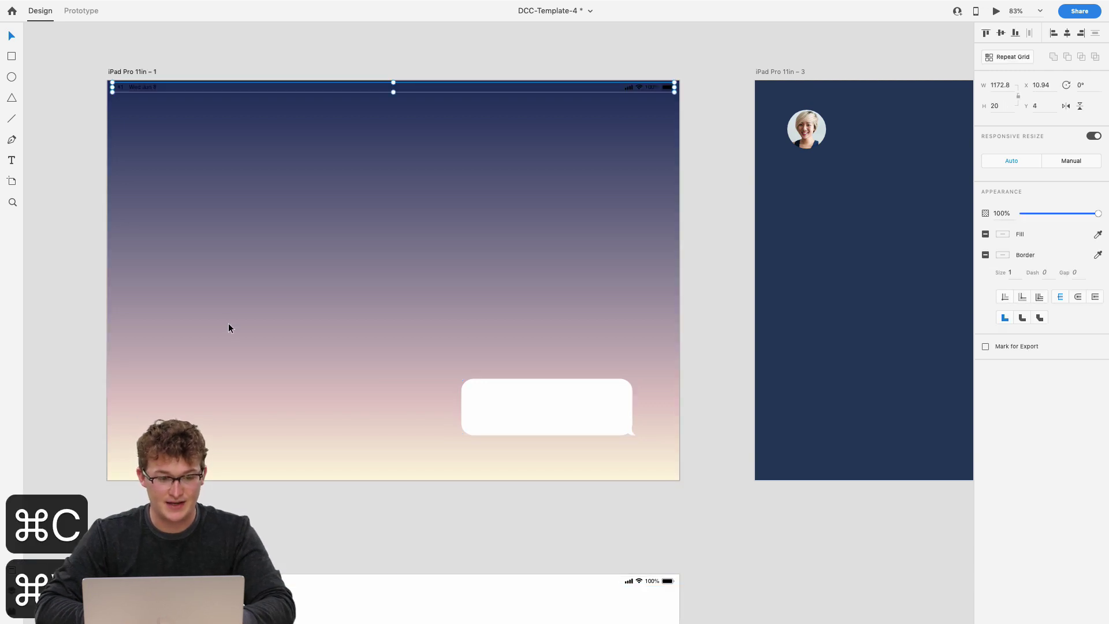
scroll(383, 178, "up", 3)
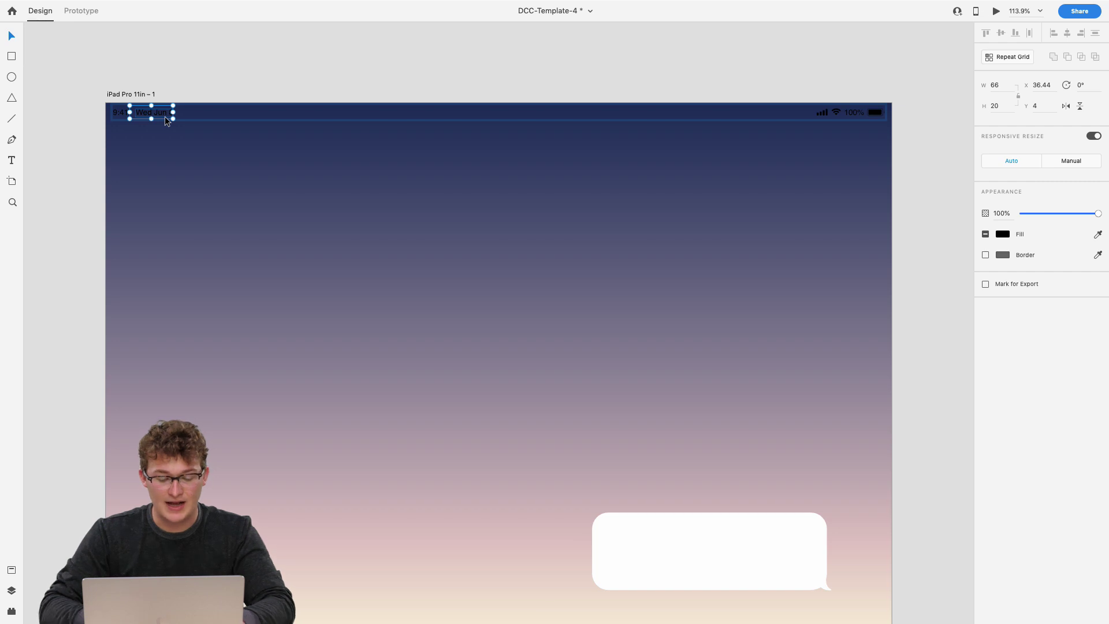
key("Escape")
key("Escape")
scroll(190, 175, "down", 5)
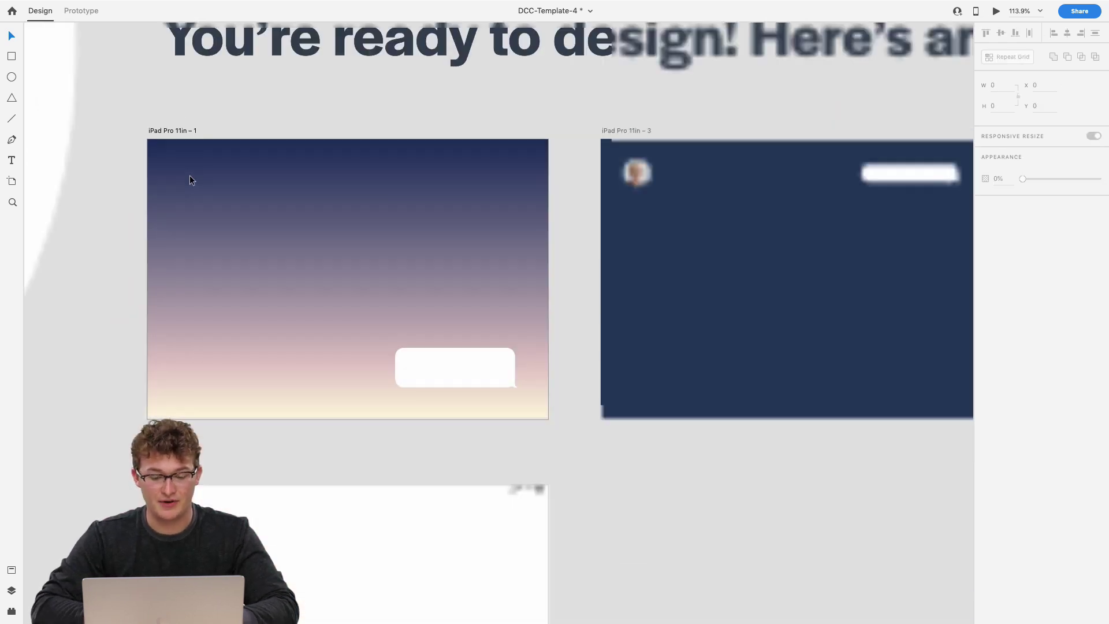
View the keyboard artboard, open the Apple iOS UI kit web page and find the Adobe XD download in its iOS section.
scroll(189, 175, "down", 7)
scroll(190, 175, "up", 4)
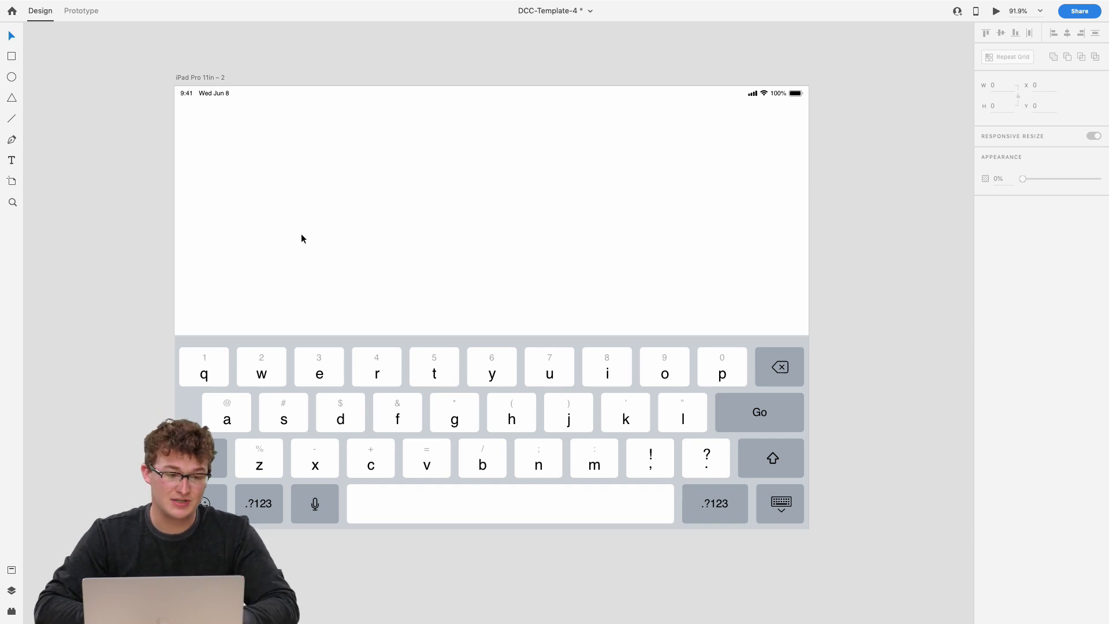
left_click(60, 6)
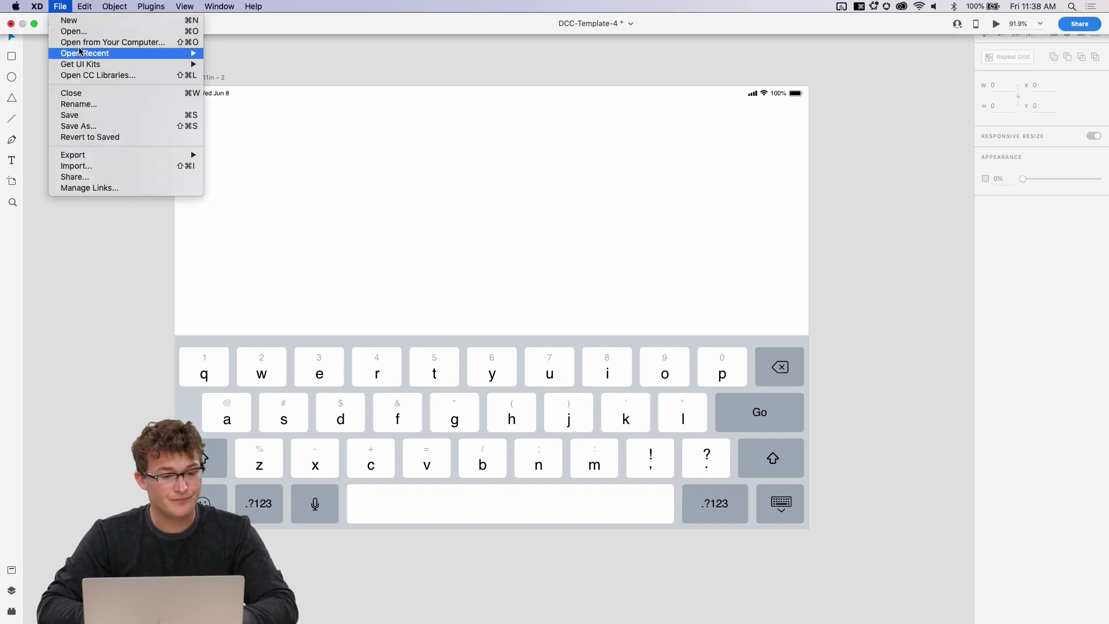
mouse_move(82, 65)
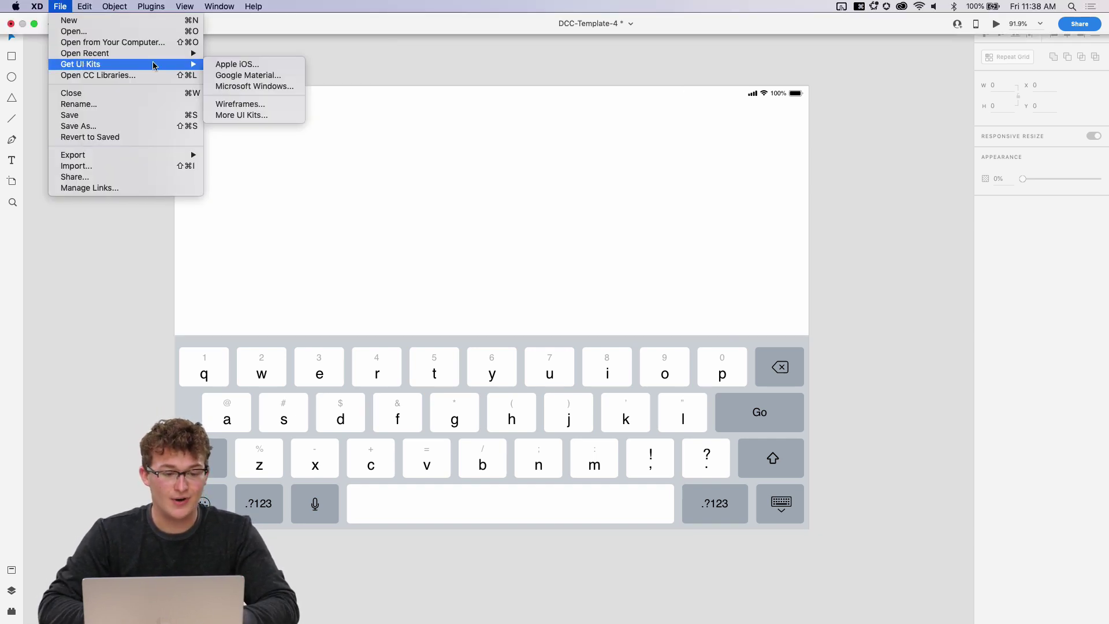
left_click(249, 70)
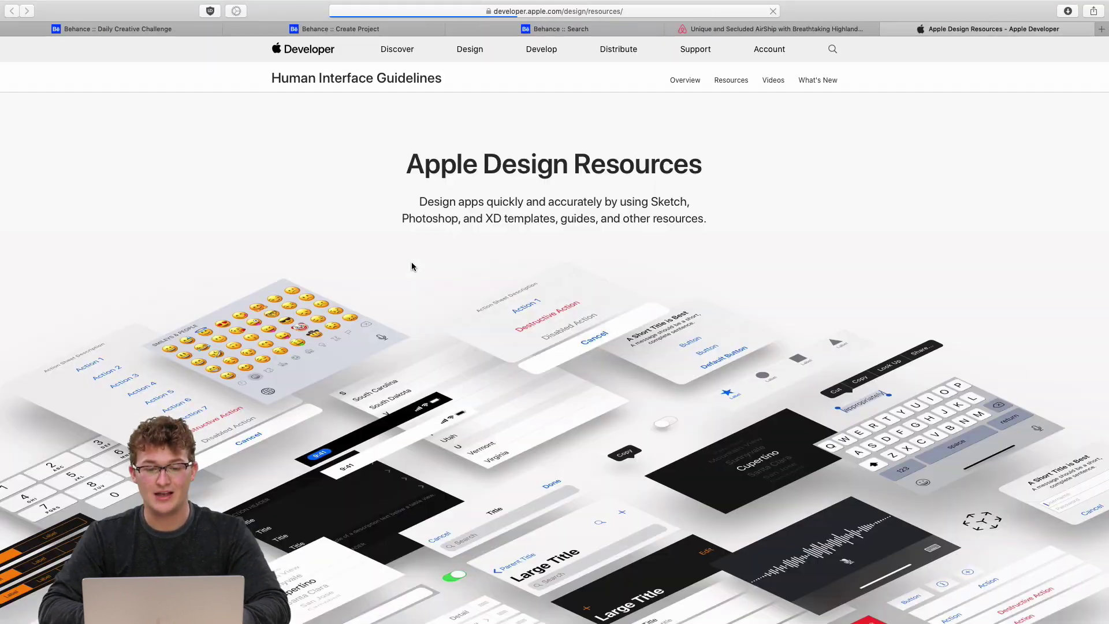
scroll(411, 266, "down", 15)
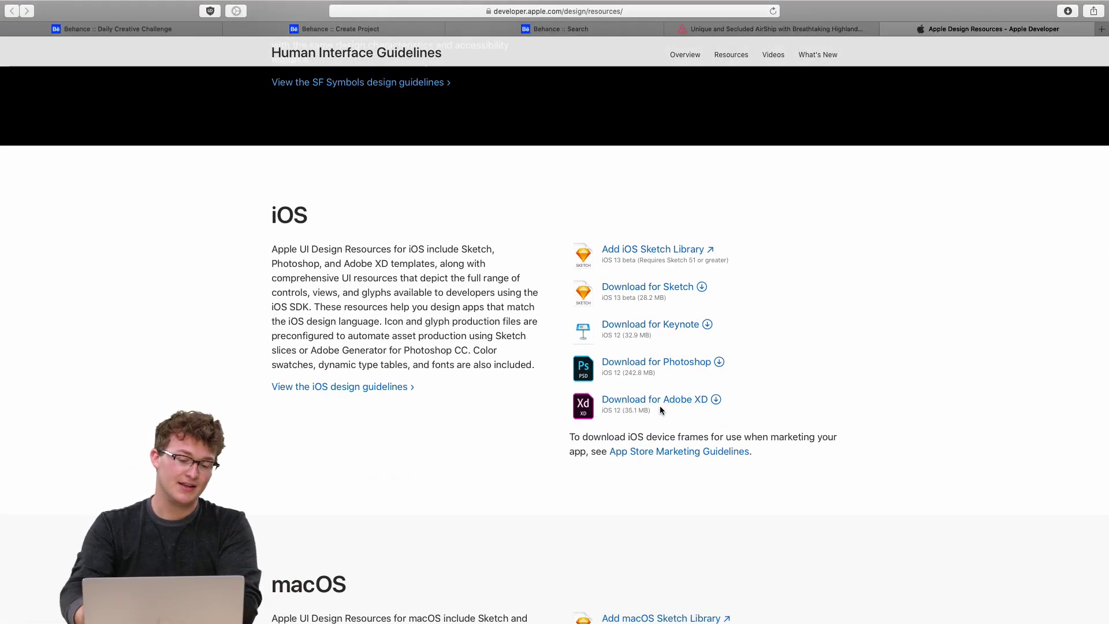
Switch back to Adobe XD and select the speech bubble on the iPad Pro 11in – 1 gradient artboard.
key("ctrl+Up")
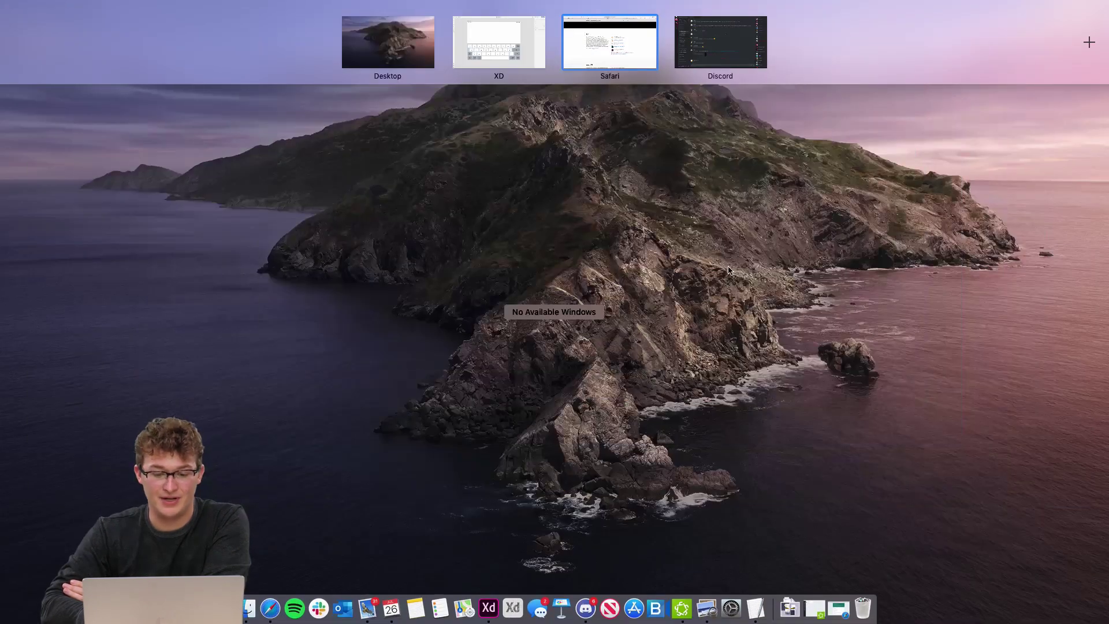
left_click(517, 39)
scroll(540, 314, "up", 2)
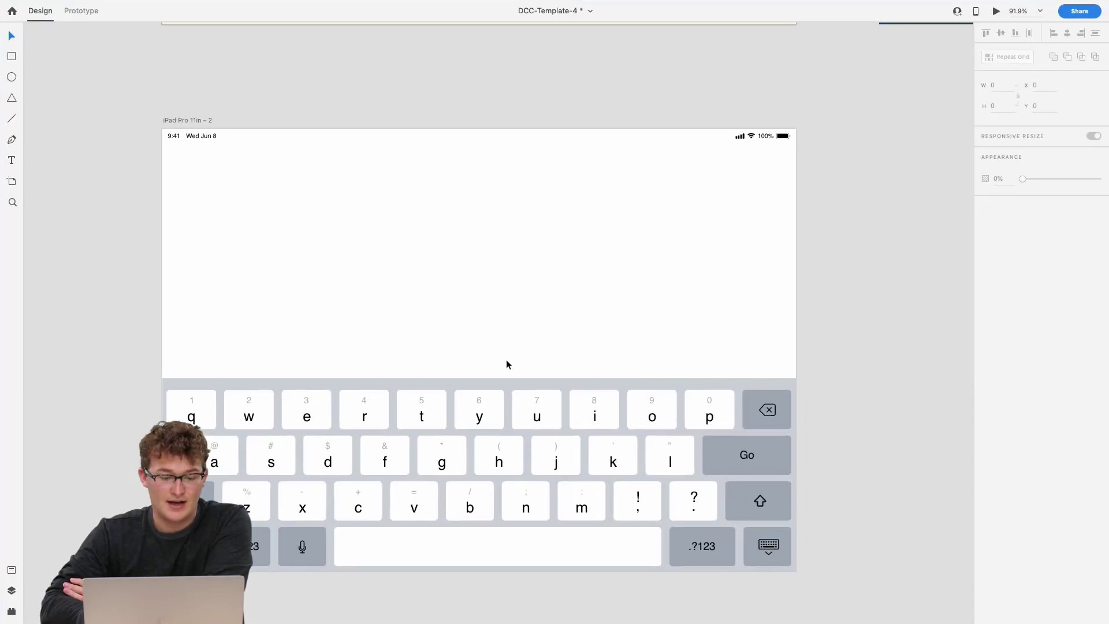
scroll(452, 462, "down", 5)
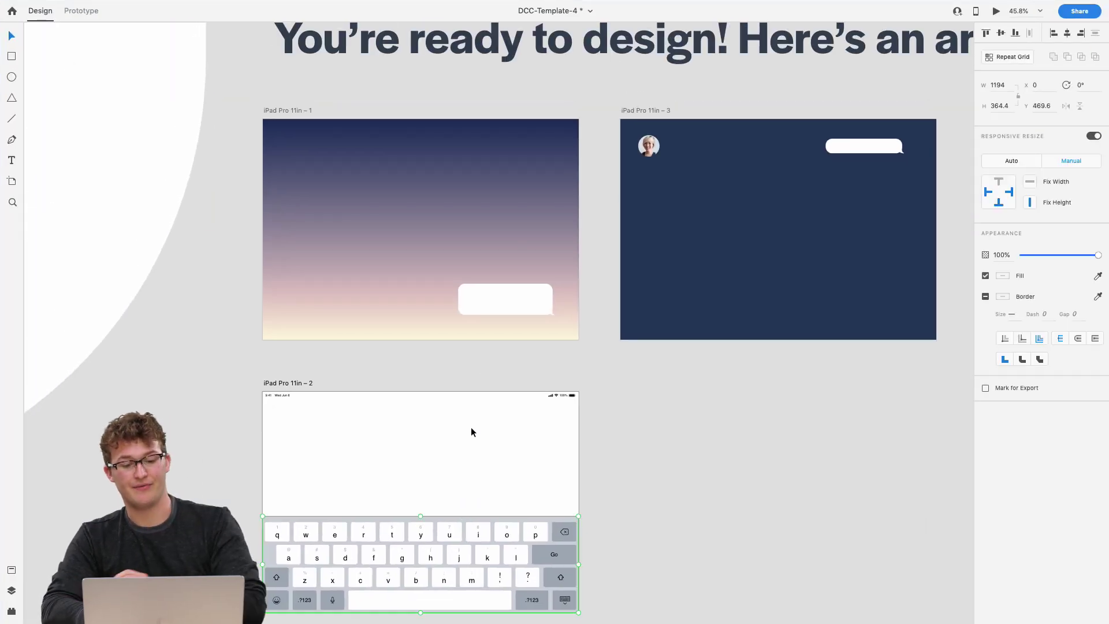
scroll(484, 217, "up", 2)
scroll(500, 363, "up", 6)
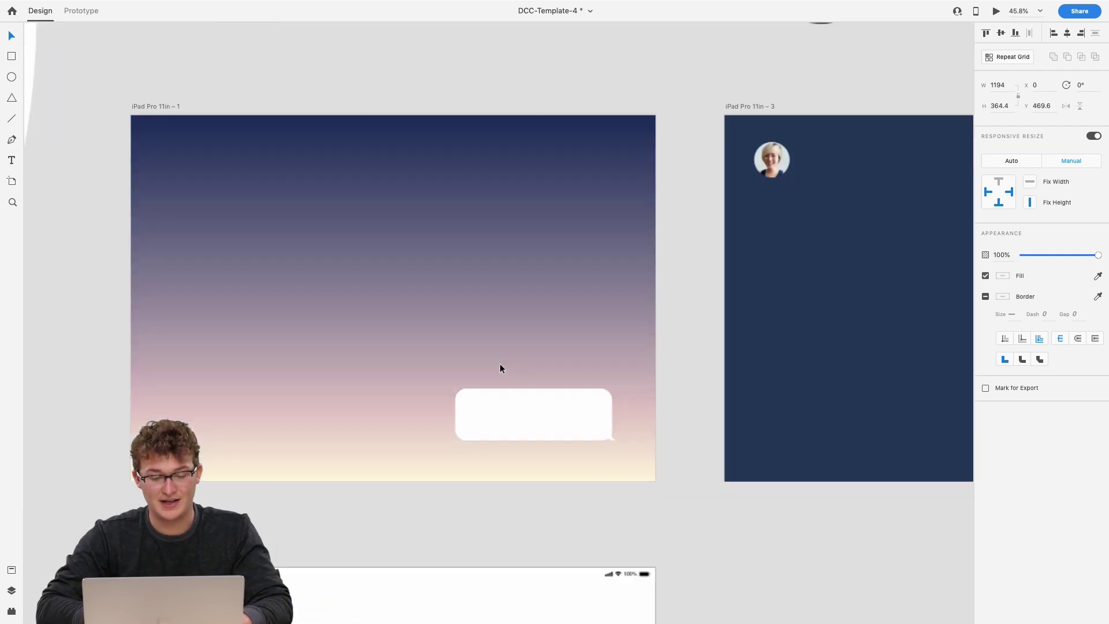
left_click(547, 397)
scroll(548, 398, "down", 3)
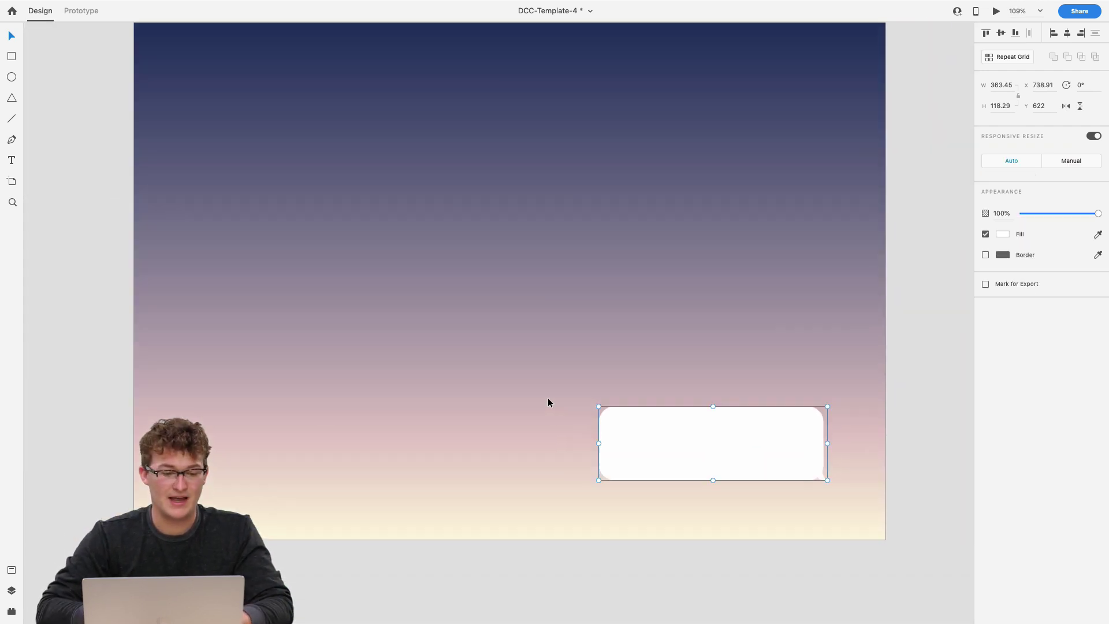
Reduce the height of the speech bubble on the iPad Pro 11in – 1 artboard to about 66.07.
scroll(522, 411, "down", 3)
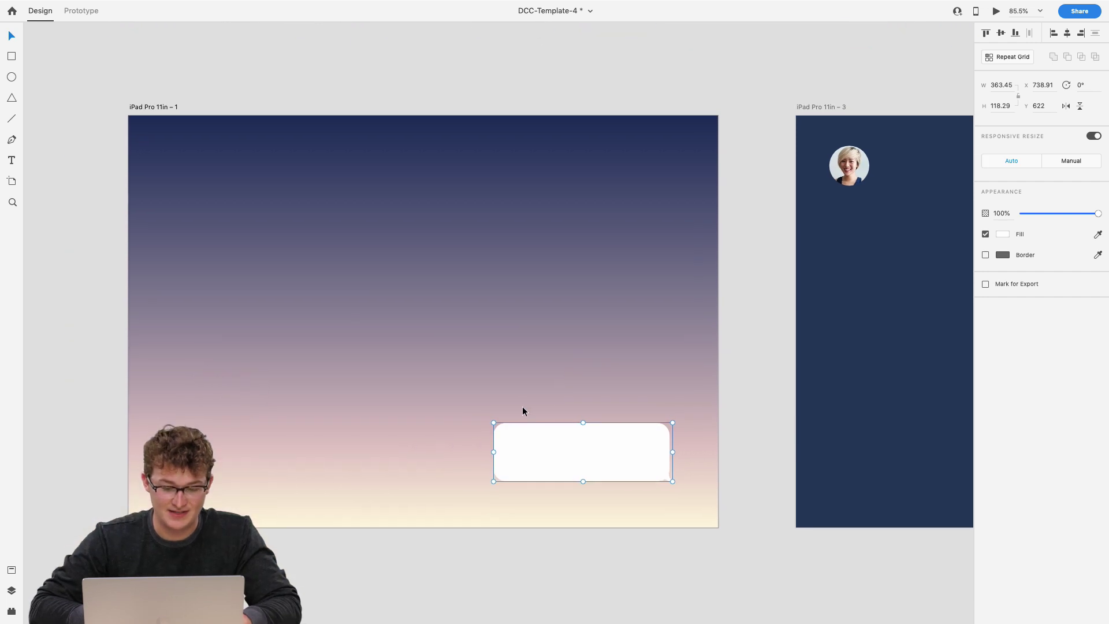
left_click(589, 397)
left_click(556, 453)
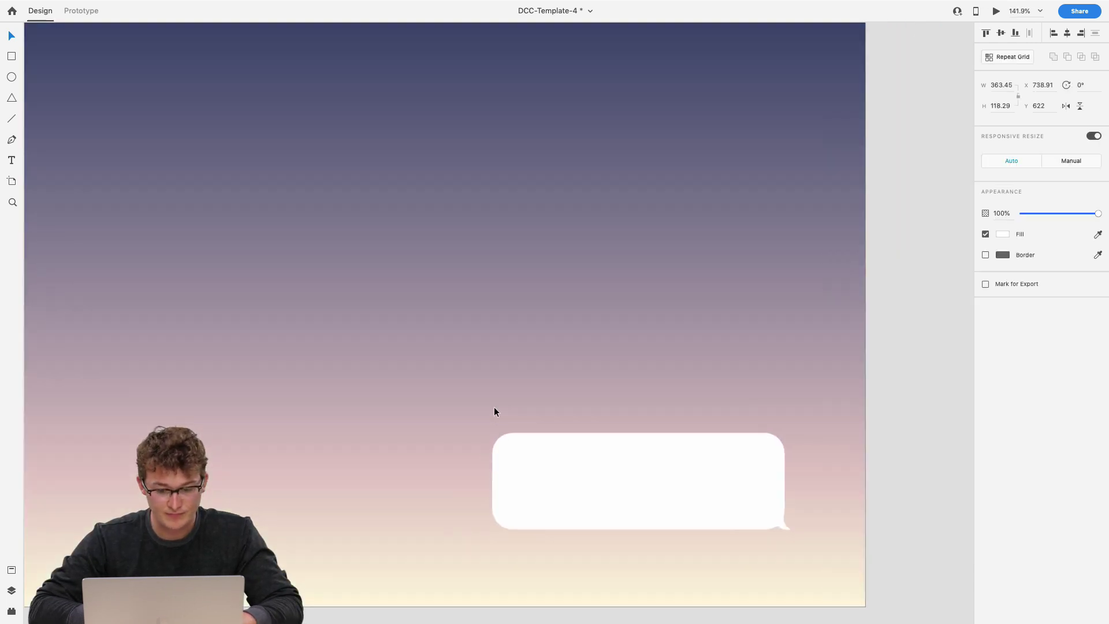
scroll(493, 407, "up", 3)
scroll(532, 452, "down", 2)
scroll(532, 454, "up", 1)
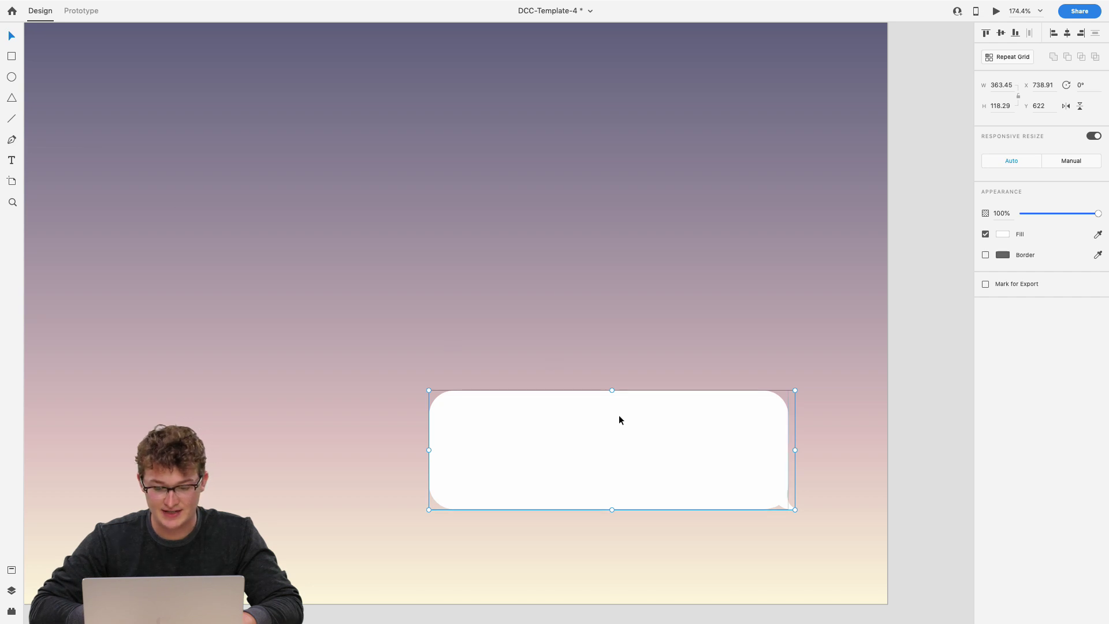
left_click_drag(611, 391, 612, 442)
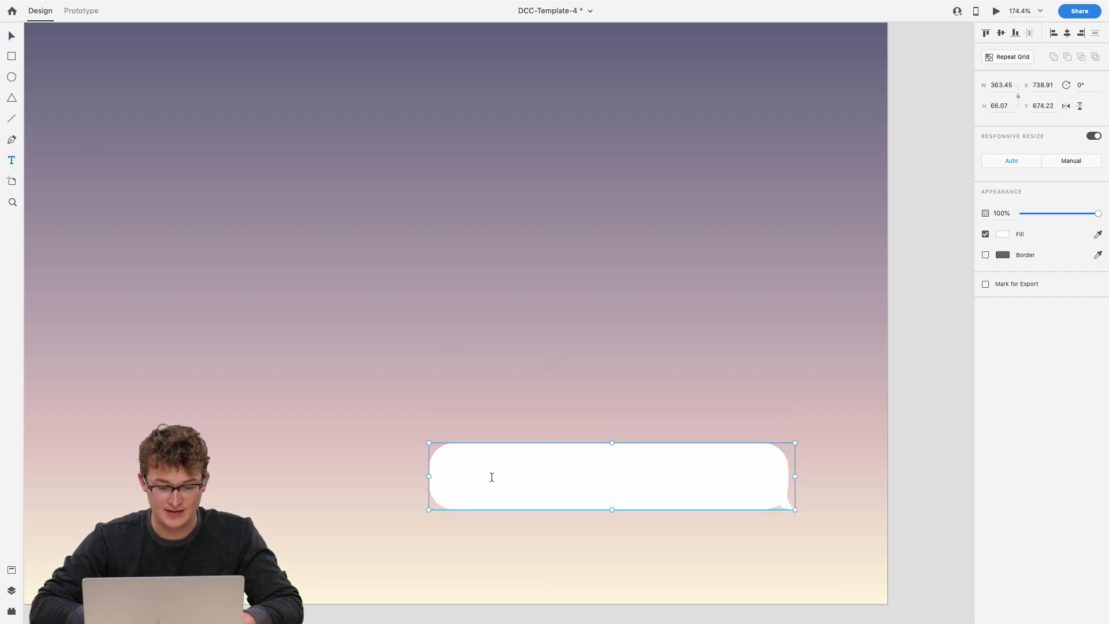
Add the text "Hey there, I'm looking to travel to the UK for an extraordinary" over the speech bubble.
left_click(460, 476)
type("Hey")
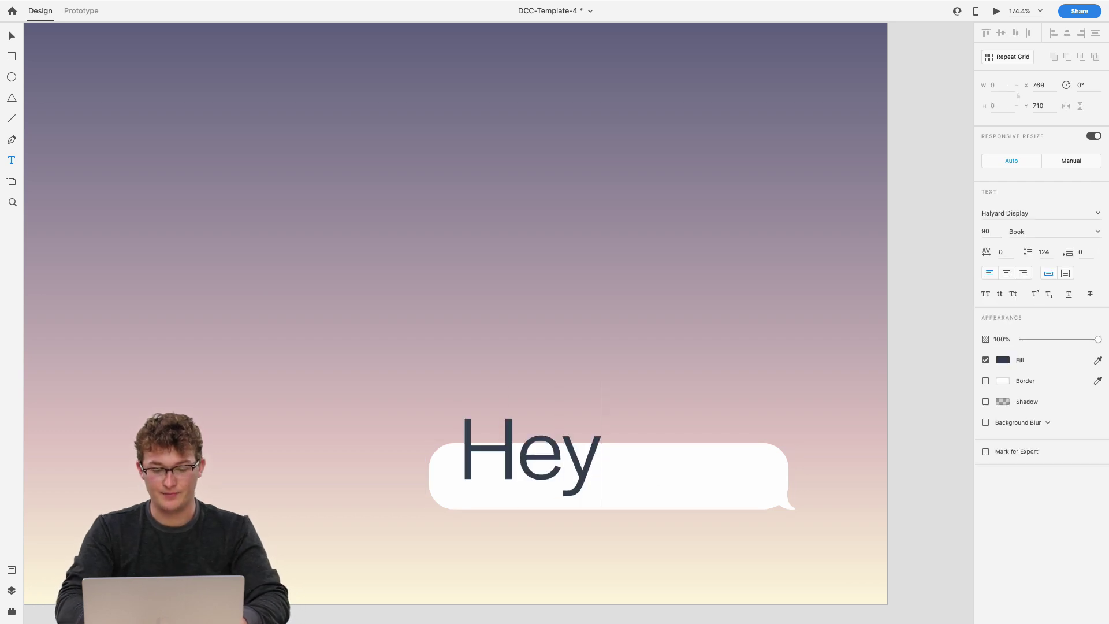
type(" there")
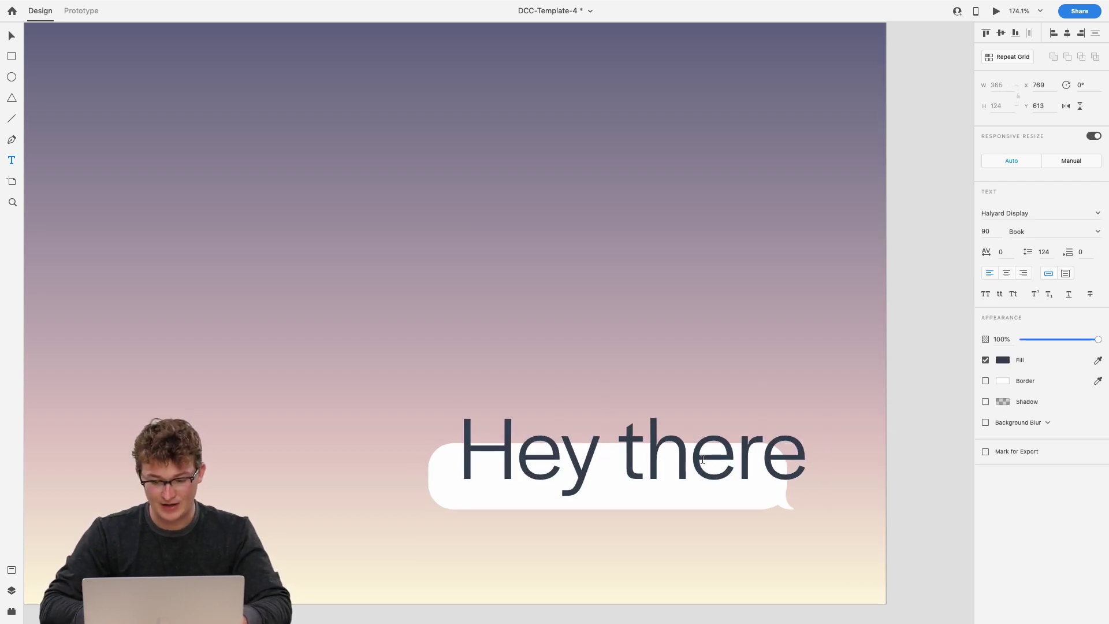
scroll(626, 450, "down", 5)
key("shift+alt+Left")
key("Right")
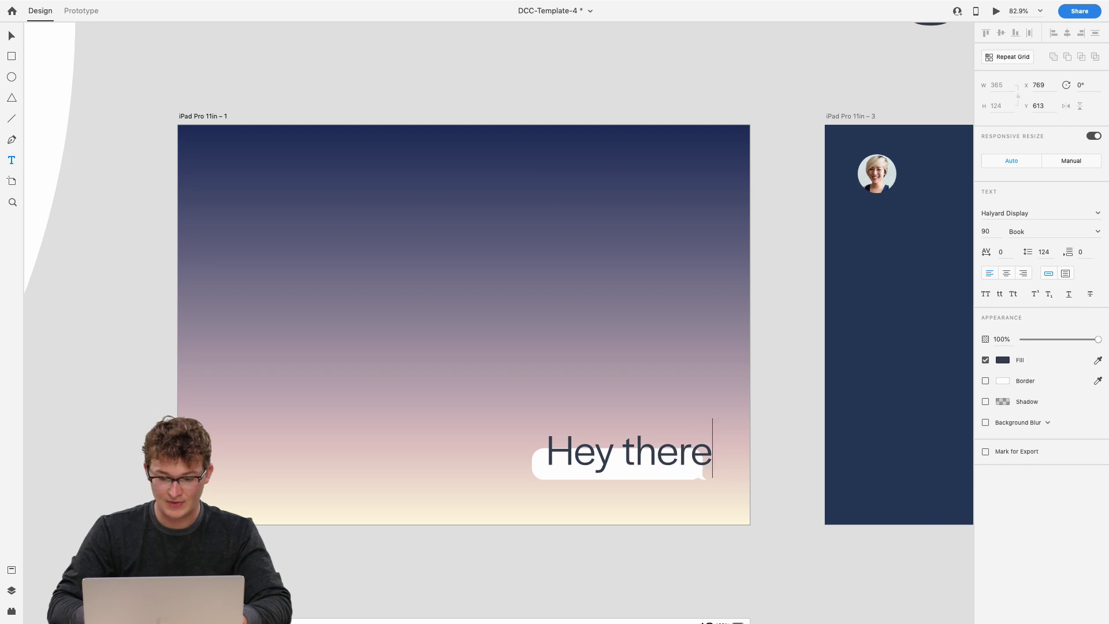
type(", I")
type("'m looking t")
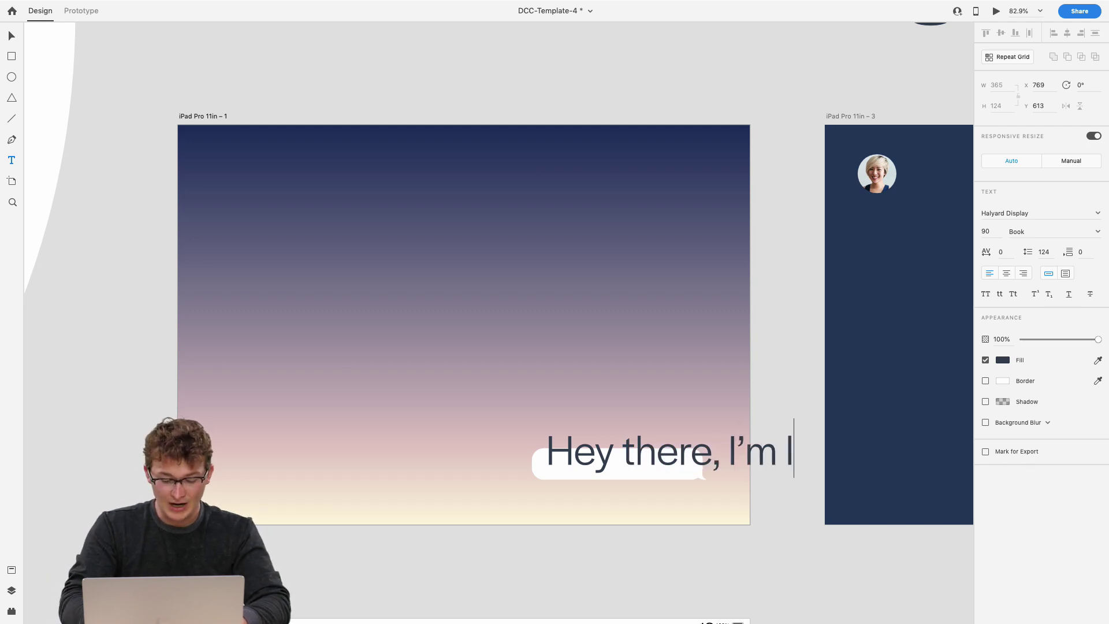
type("o t")
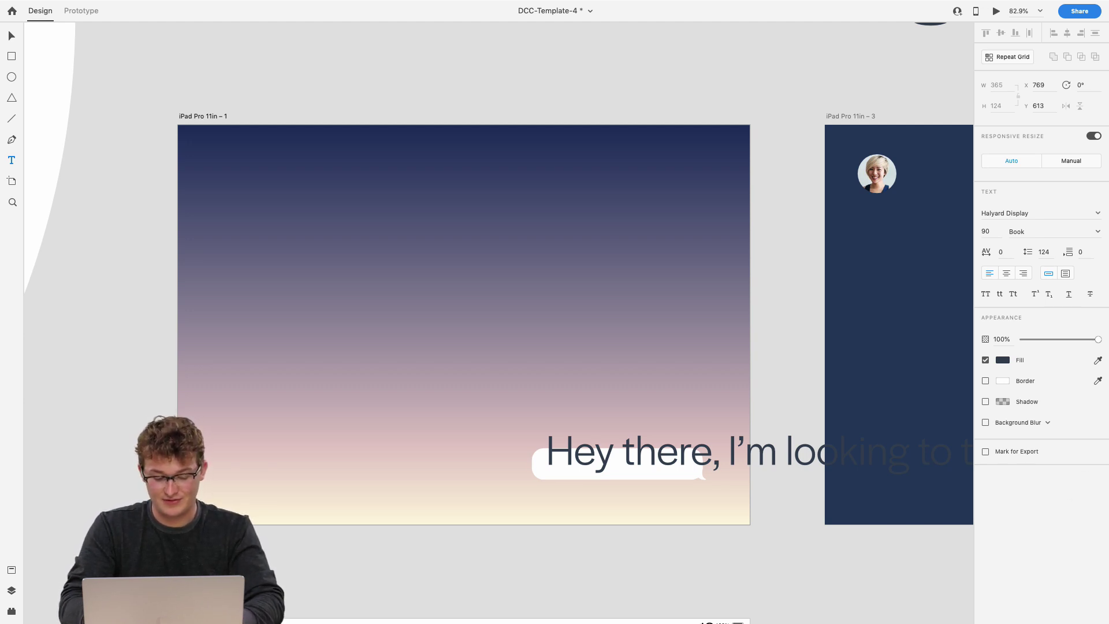
Scale the message text down to size 35 and place it on the gradient artboard at about X 203, Y 485.
scroll(805, 416, "down", 5)
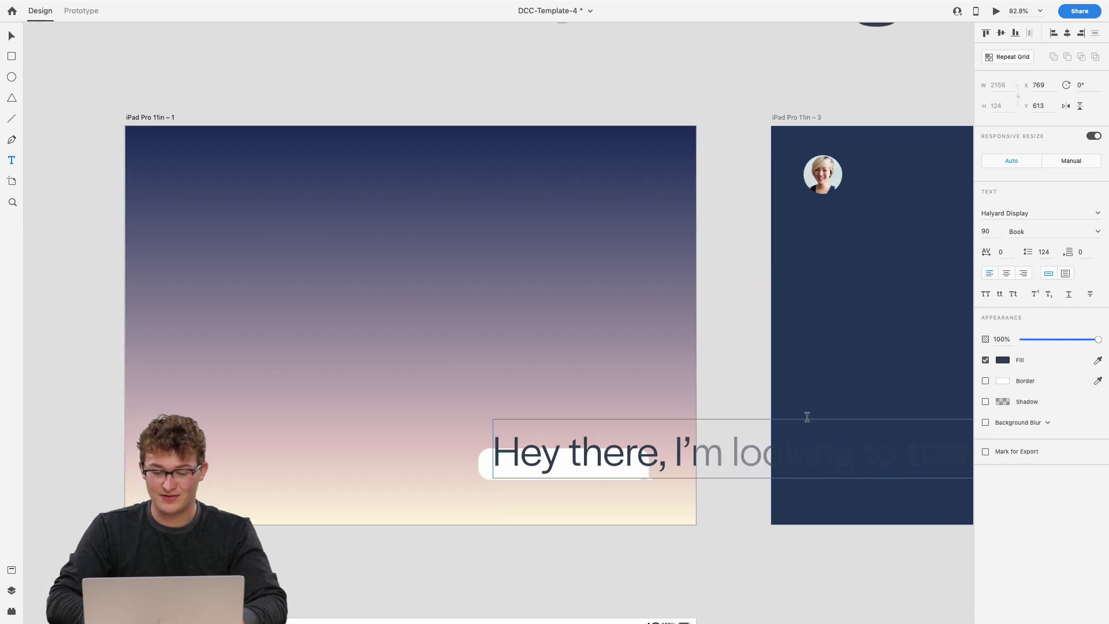
scroll(807, 416, "right", 5)
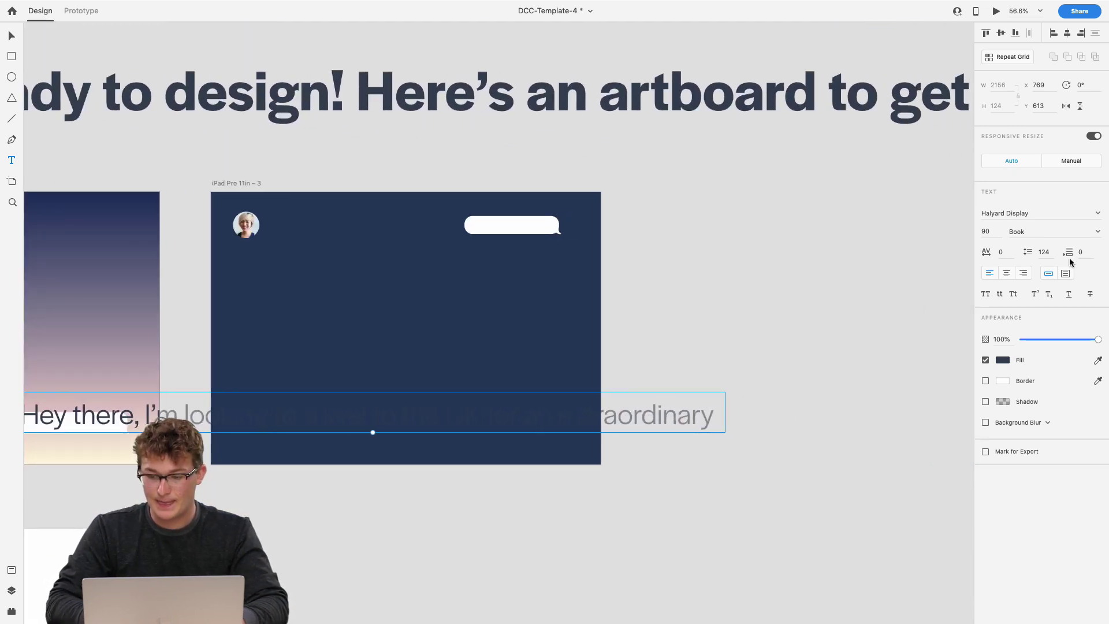
scroll(512, 396, "left", 4)
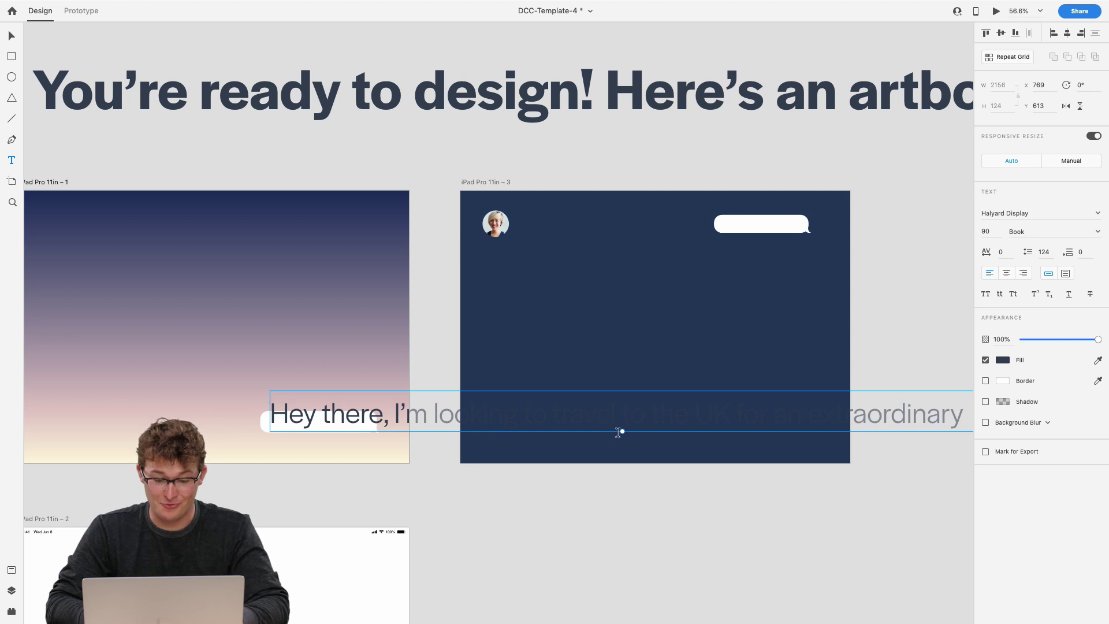
left_click_drag(621, 433, 244, 360)
scroll(242, 354, "up", 4)
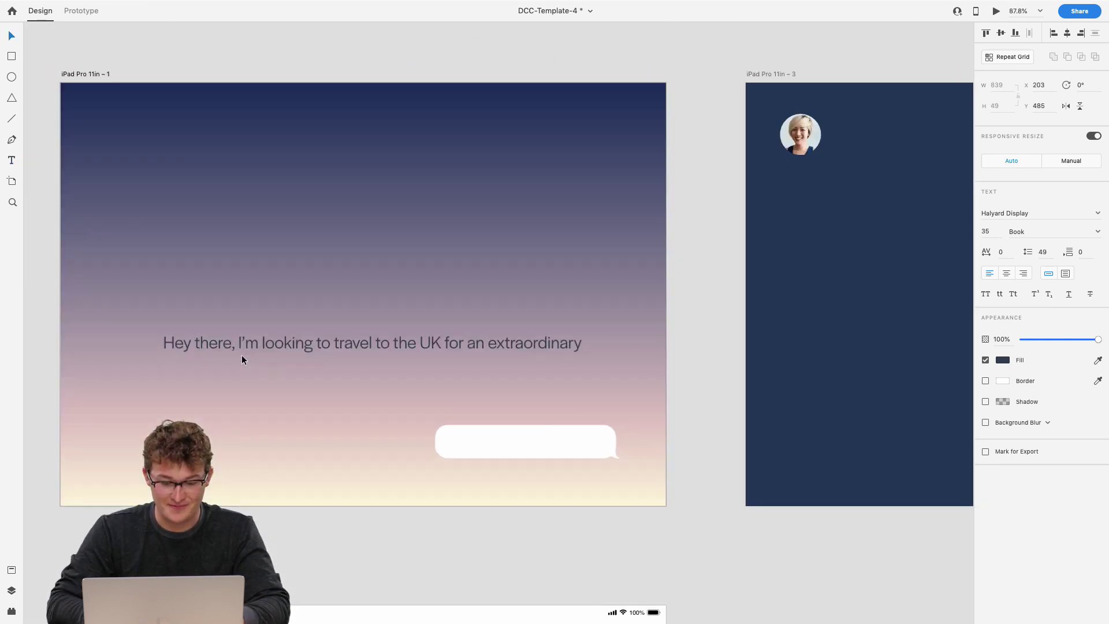
Convert the message to area text and resize its box to about 471 × 205 so it wraps.
scroll(593, 349, "up", 3)
scroll(520, 317, "left", 3)
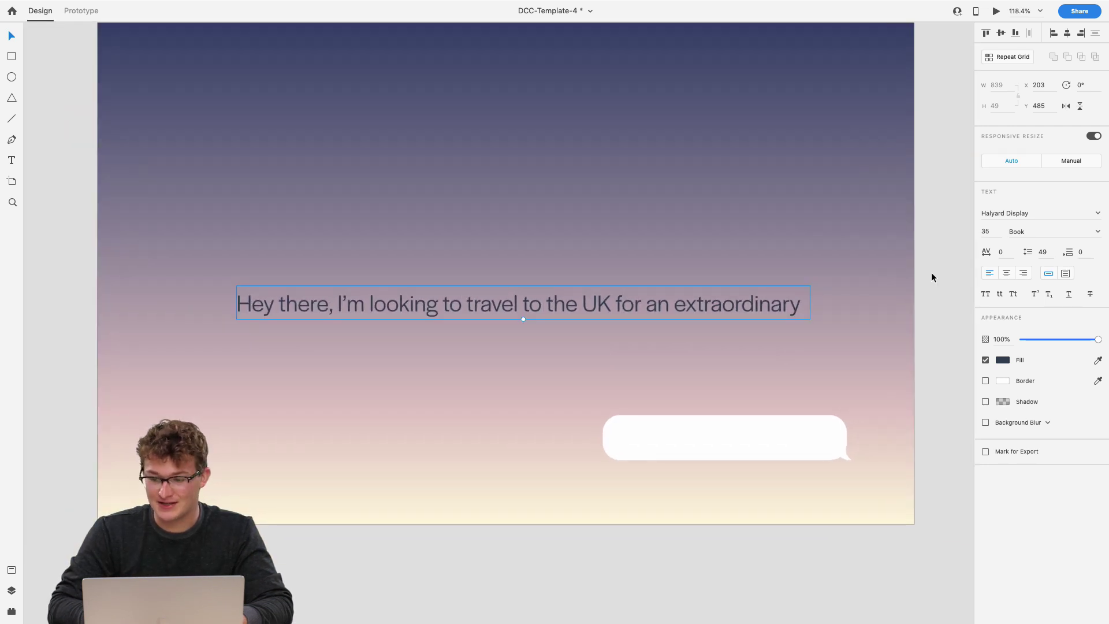
left_click(1065, 273)
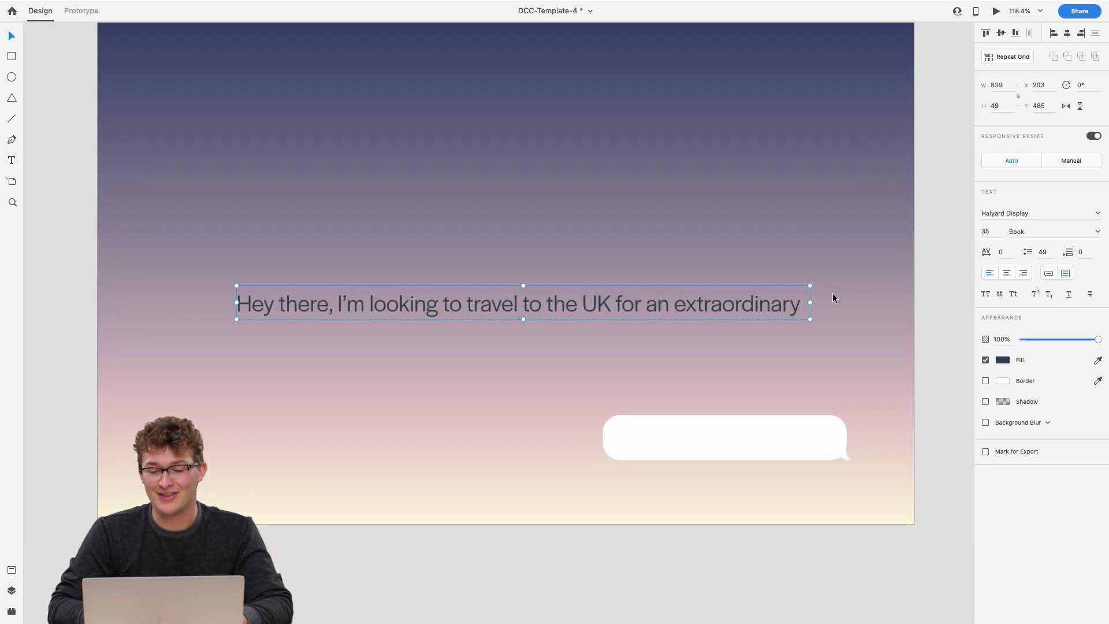
left_click_drag(808, 319, 557, 425)
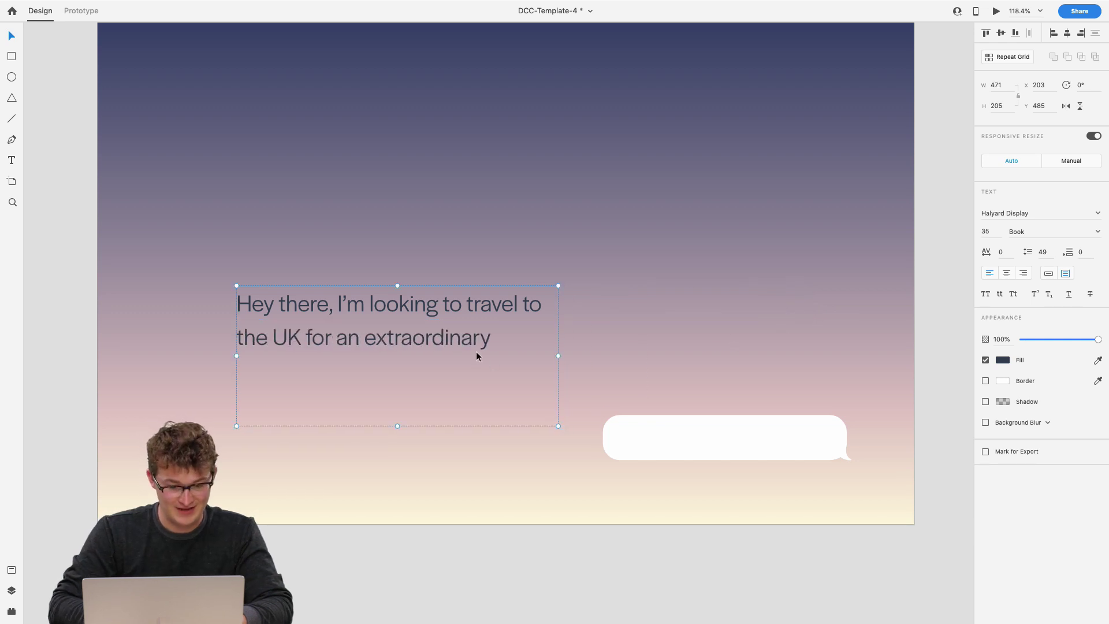
Finish the message by adding "trip. Any ideas?" after "extraordinary".
double_click(476, 351)
left_click(518, 350)
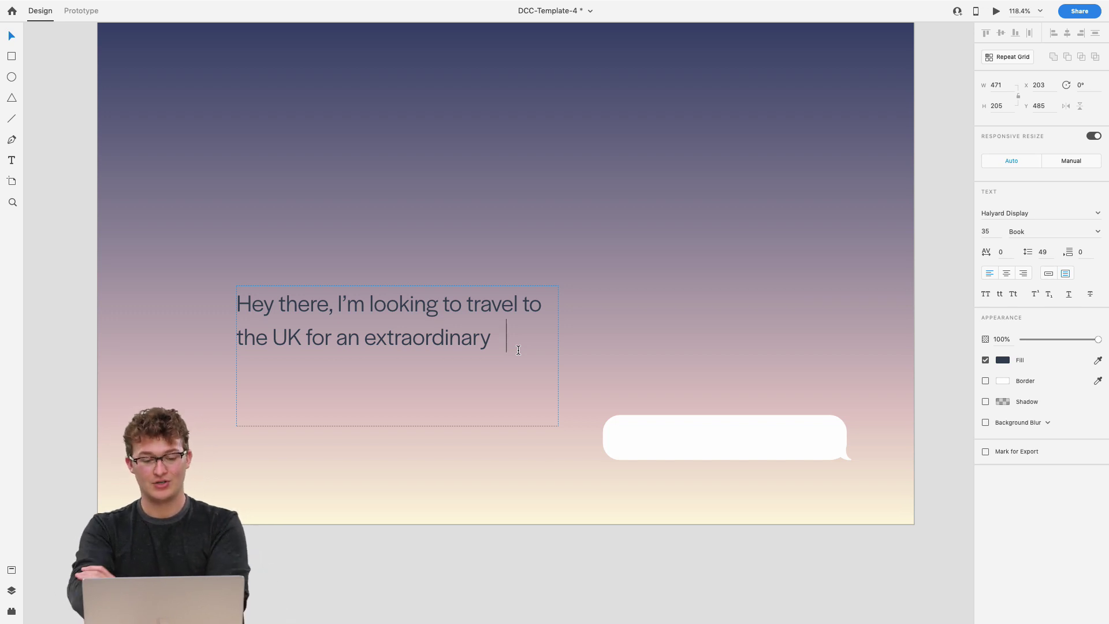
type("tri")
key("BackSpace")
key("BackSpace")
key("BackSpace")
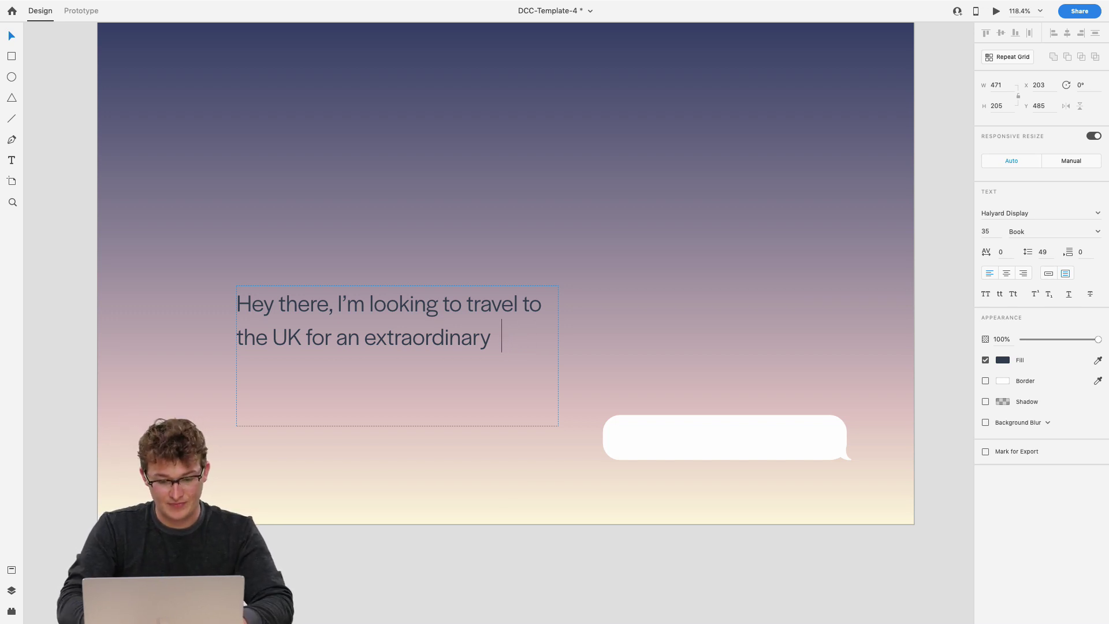
type("trip")
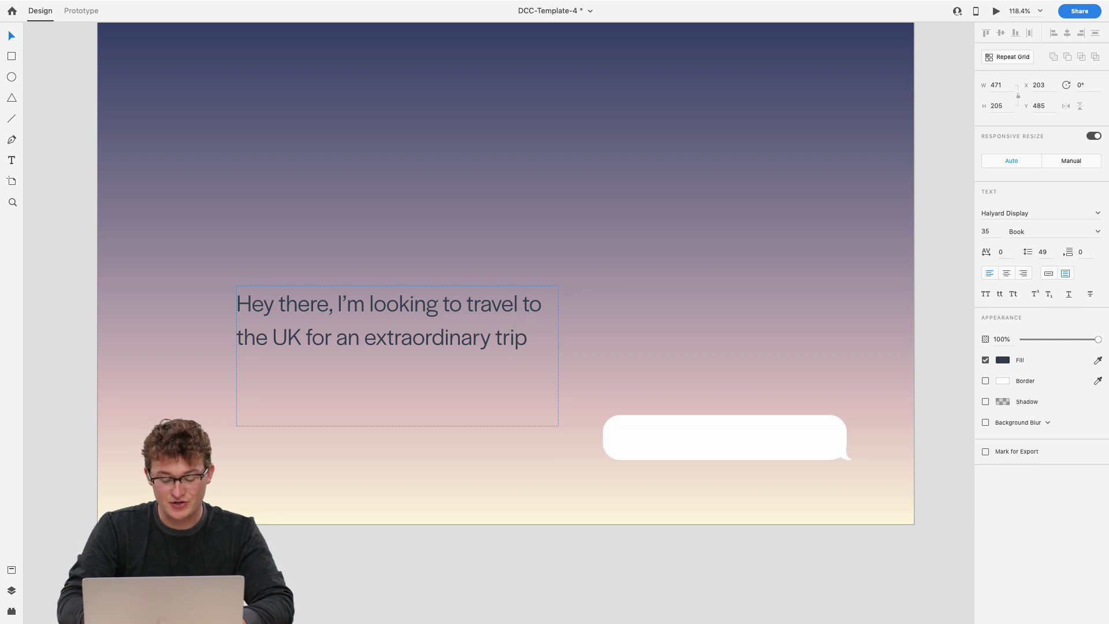
type(". Any iode")
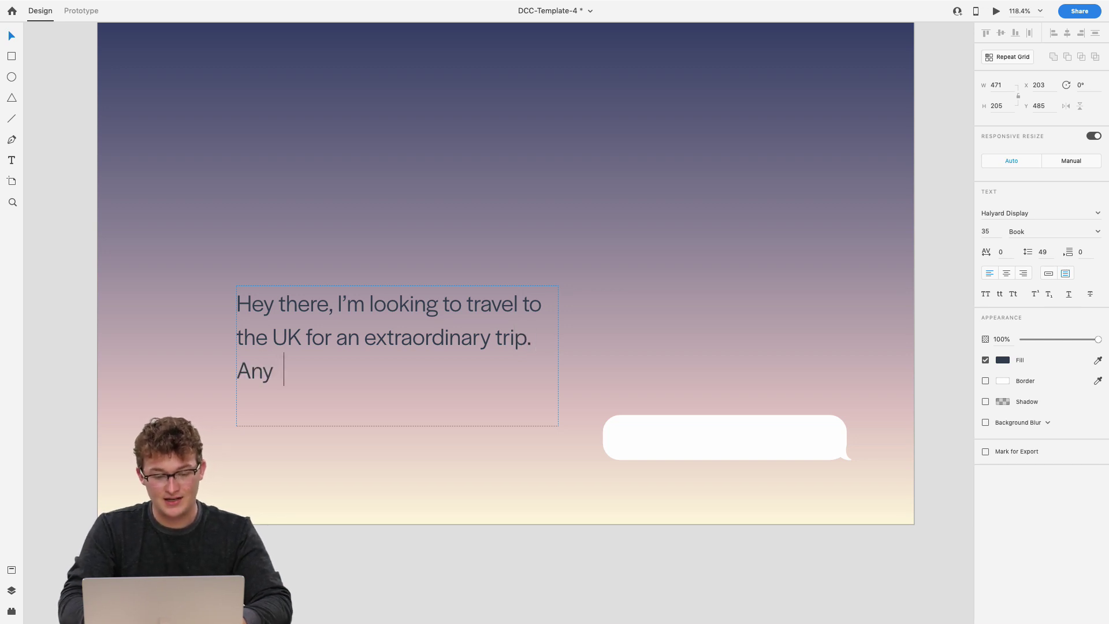
key("BackSpace")
key("BackSpace")
key("BackSpace")
type("de")
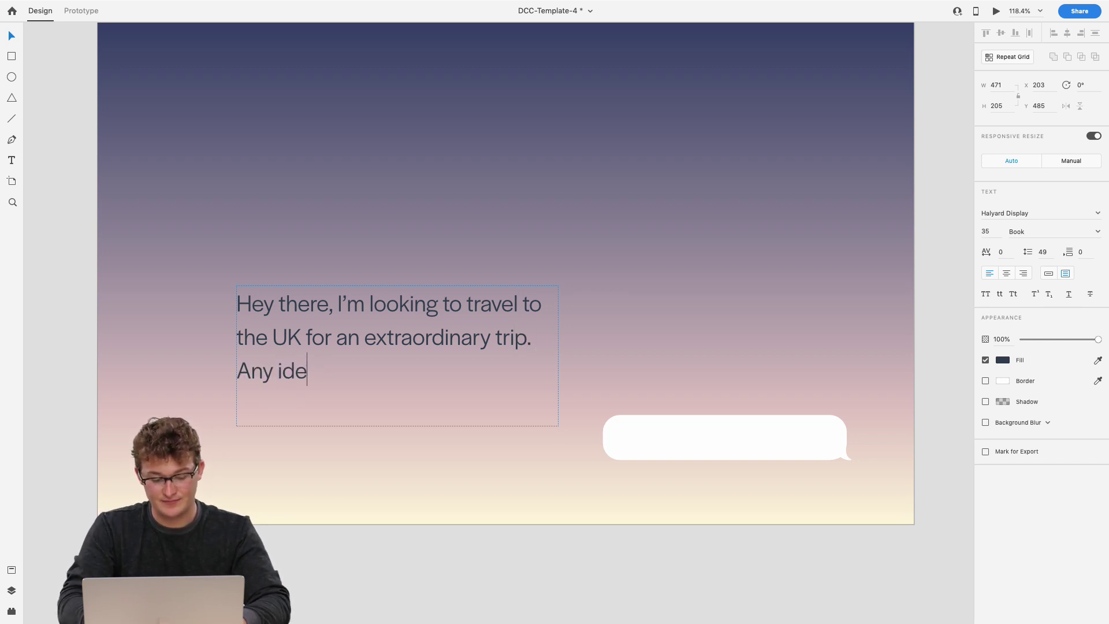
type("as?")
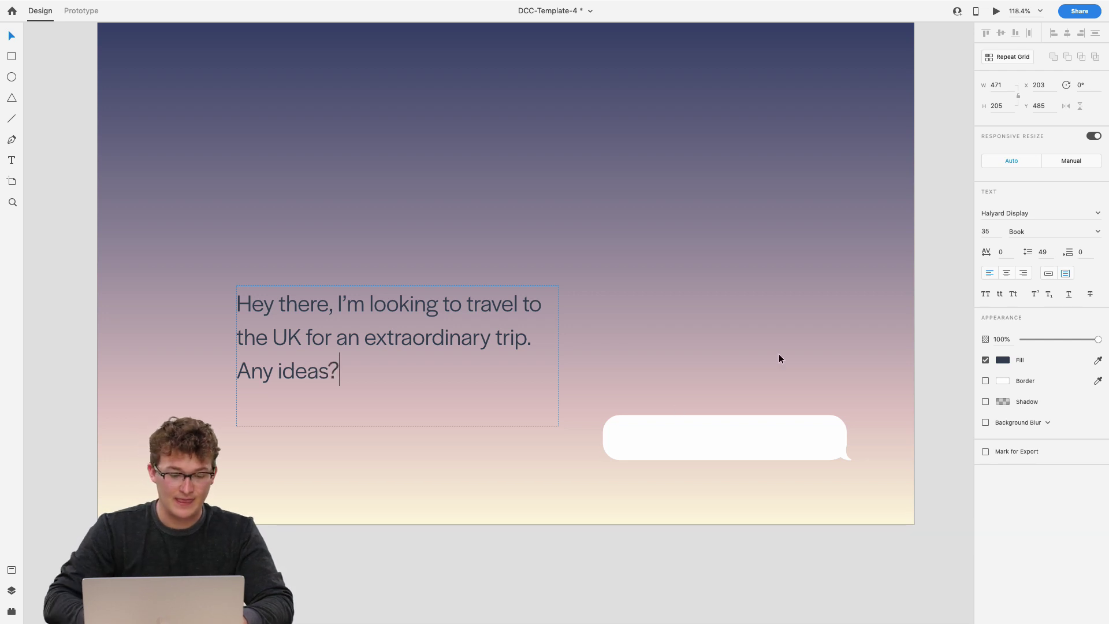
Move the message text over the speech bubble, to about X 698, Y 683, and set its font size to 20.
key("Escape")
left_click_drag(417, 343, 731, 442)
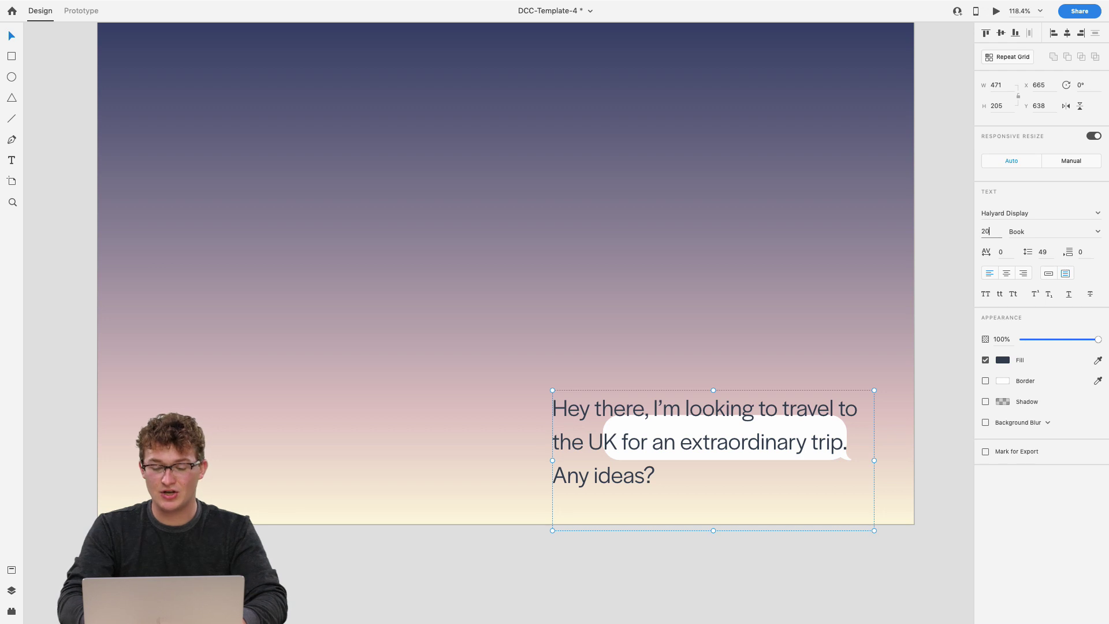
type("20")
key("Return")
left_click_drag(578, 400, 608, 432)
Try the Medium font weight on the message text and switch back to Book.
left_click(1098, 231)
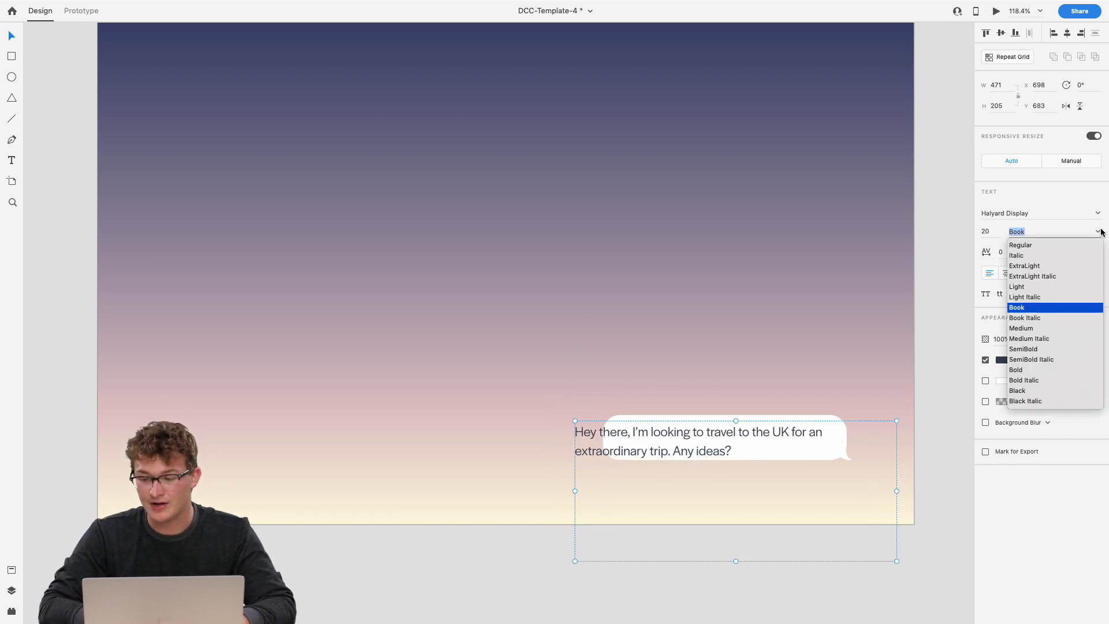
left_click(1048, 329)
scroll(614, 354, "up", 3)
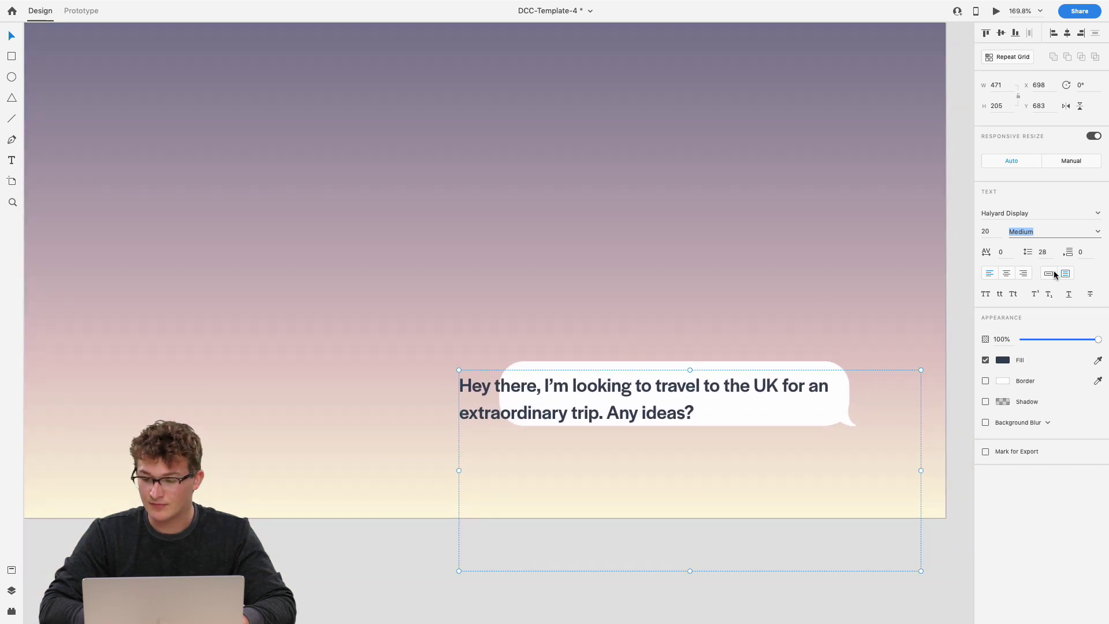
left_click(1098, 232)
left_click(1030, 307)
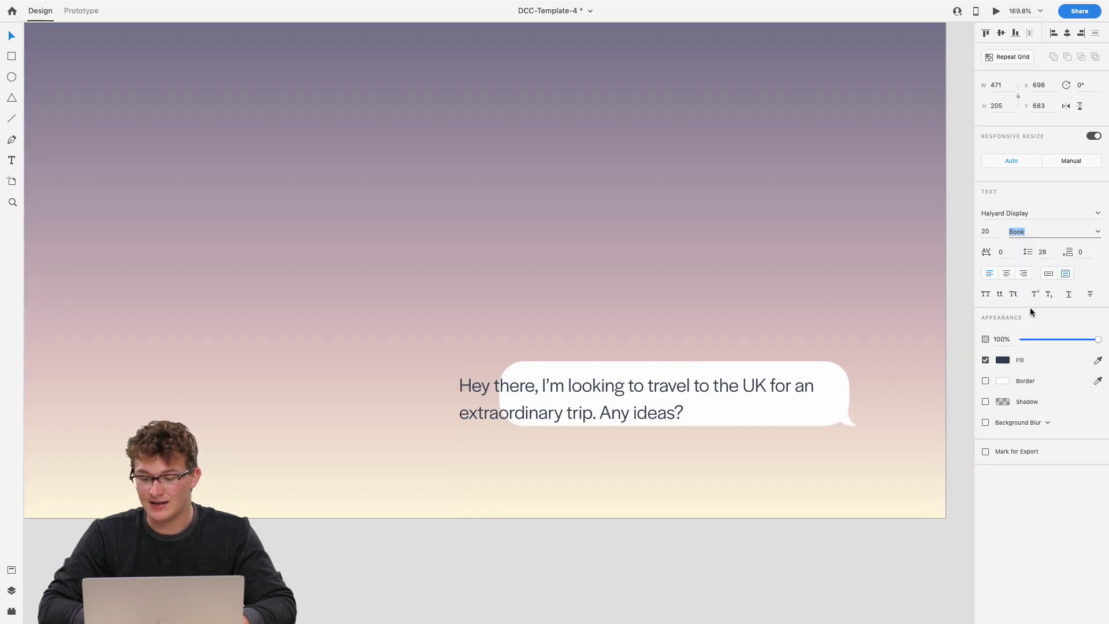
Enlarge the speech bubble to about 446.98 × 88.64 and fit the message text inside it, trimming the text box to about 389 × 63.
left_click(687, 334)
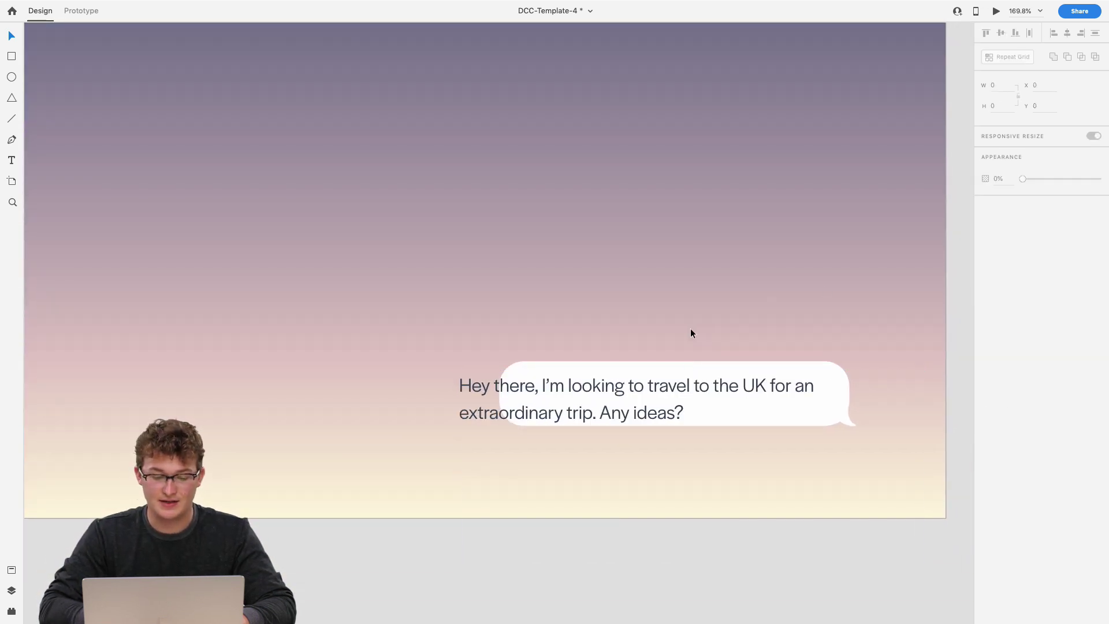
left_click(740, 367)
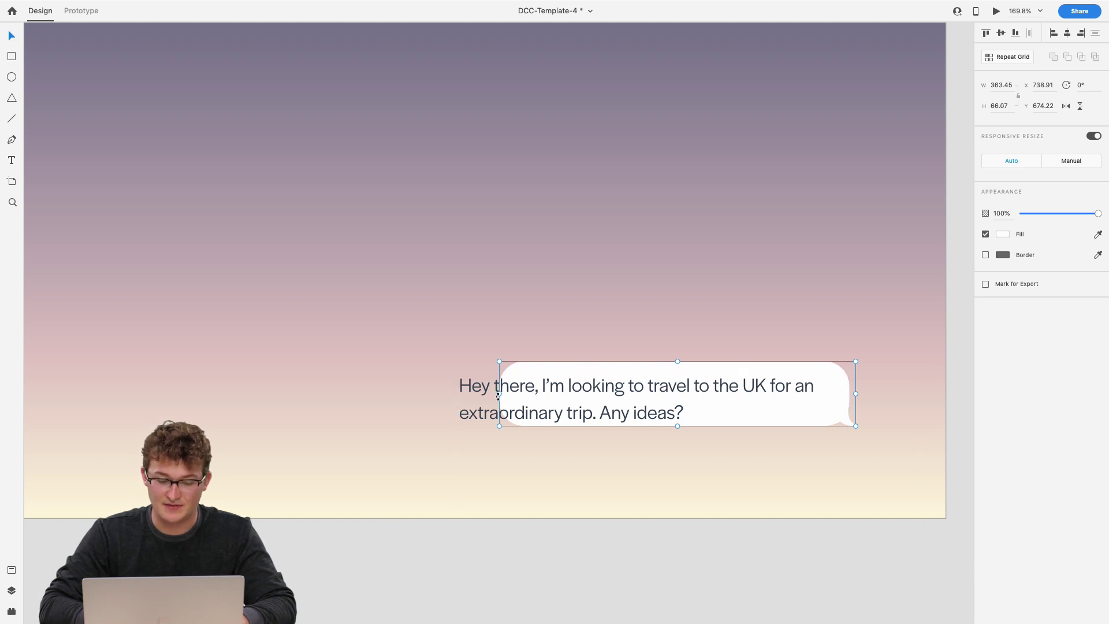
left_click_drag(497, 395, 417, 394)
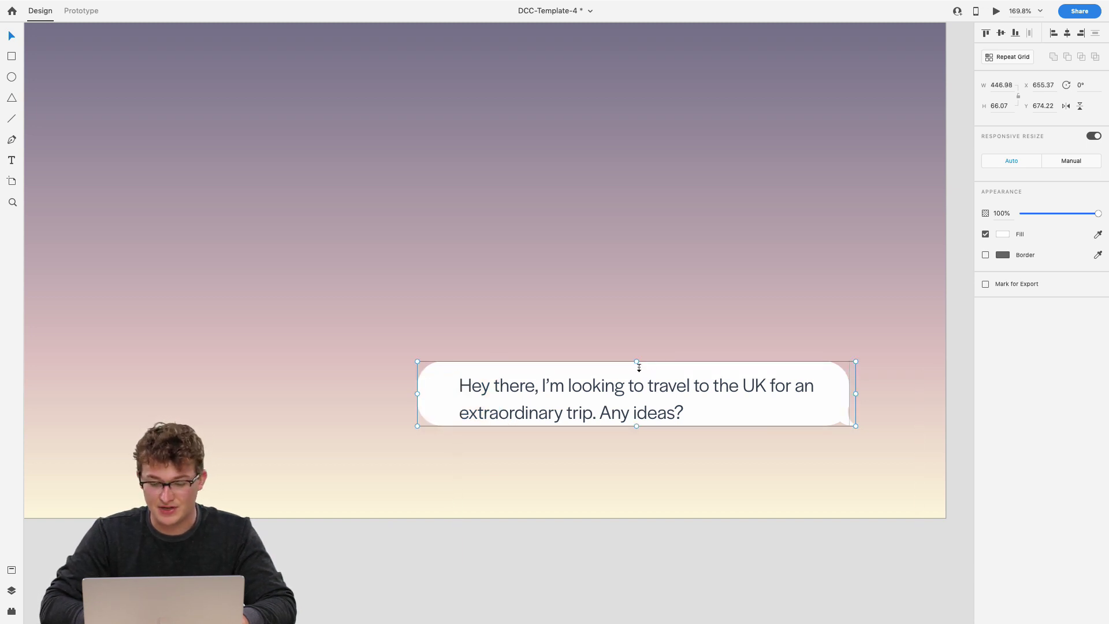
left_click_drag(636, 362, 638, 339)
left_click_drag(638, 395, 624, 378)
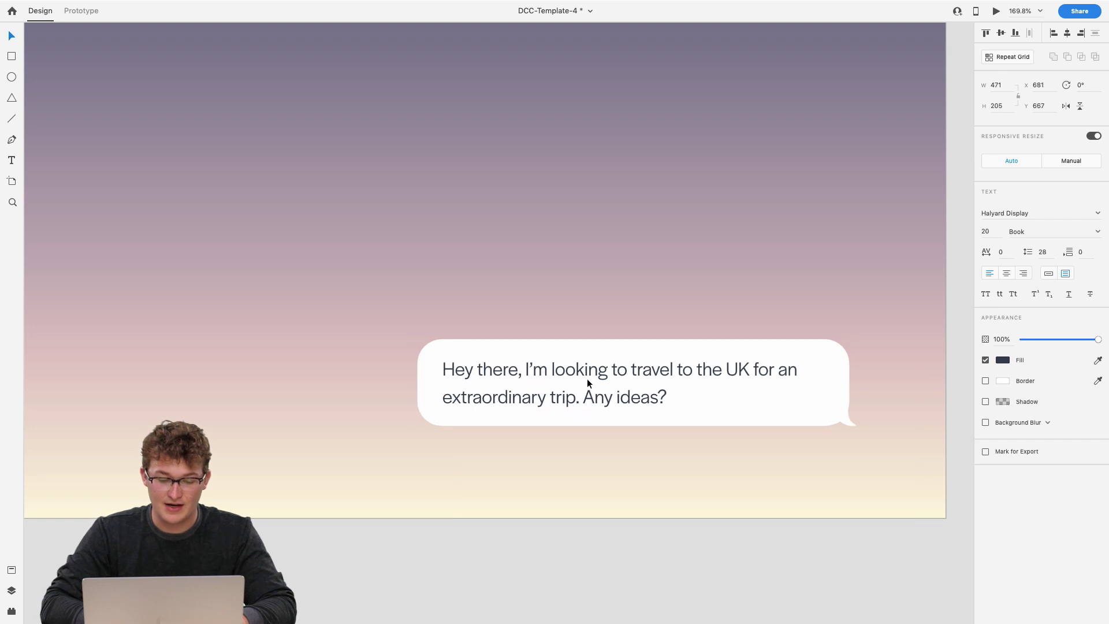
left_click_drag(904, 556, 824, 416)
Cut the message text and paste it inside the speech bubble's group.
key("super+x")
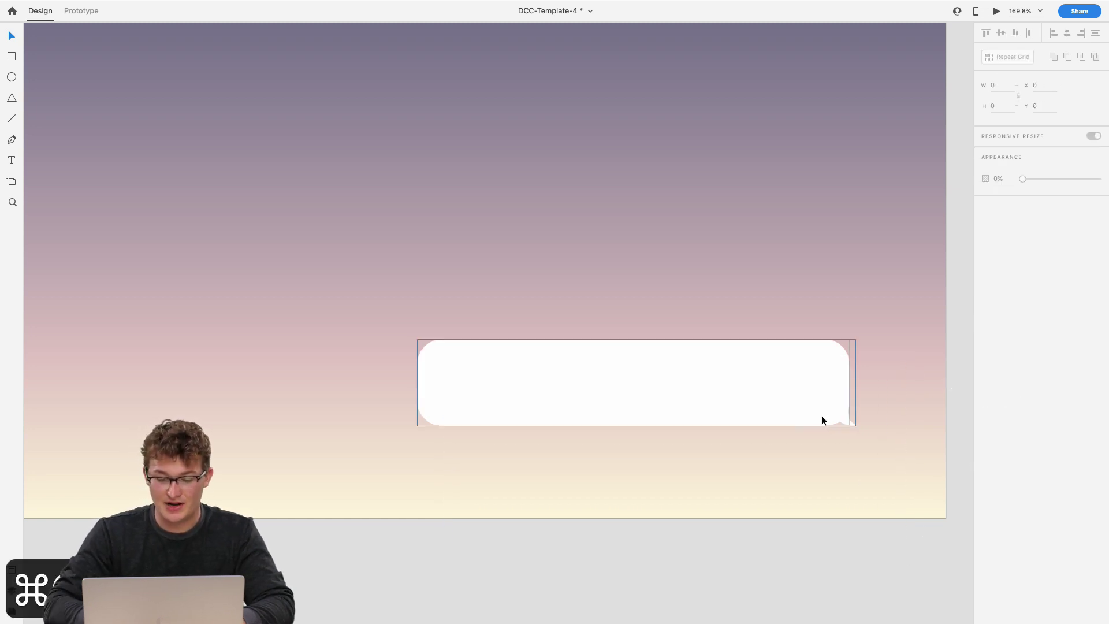
left_click(821, 414)
key("super+v")
key("super+minus")
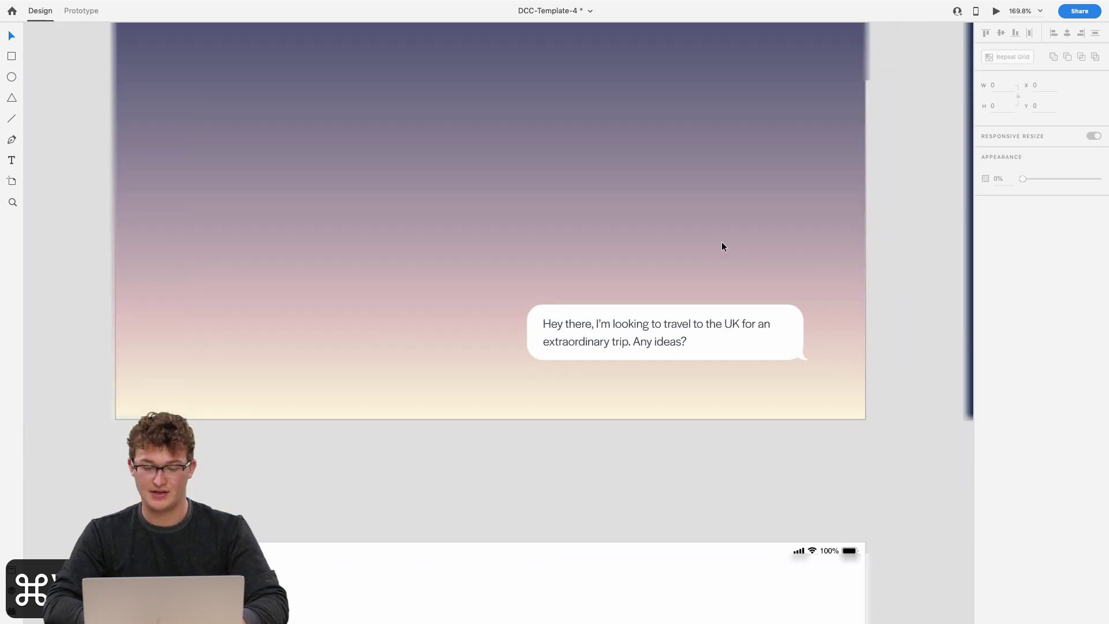
Nudge the message text to Y 666 inside the bubble and move the speech bubble with its text to about X 723.37.
left_click(612, 373)
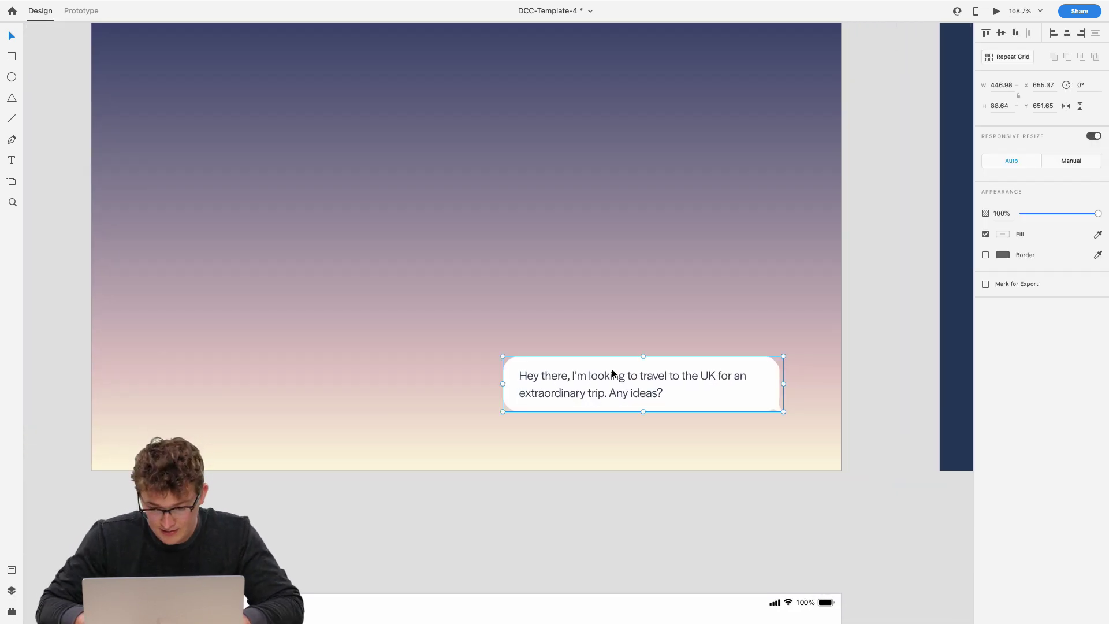
double_click(612, 369)
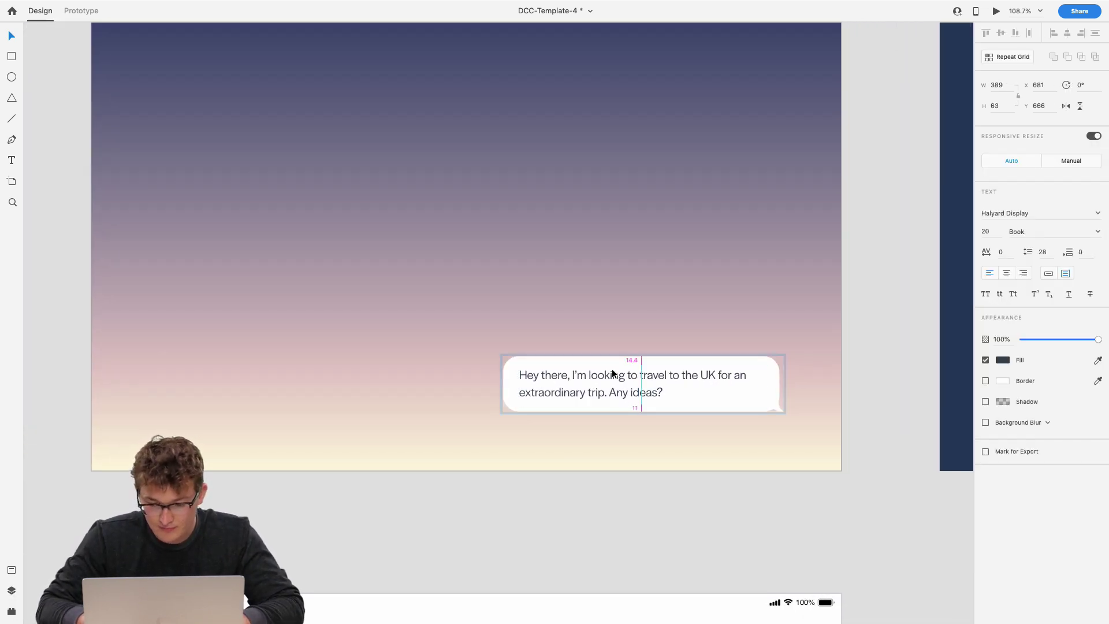
left_click(597, 341)
left_click_drag(475, 336, 718, 401)
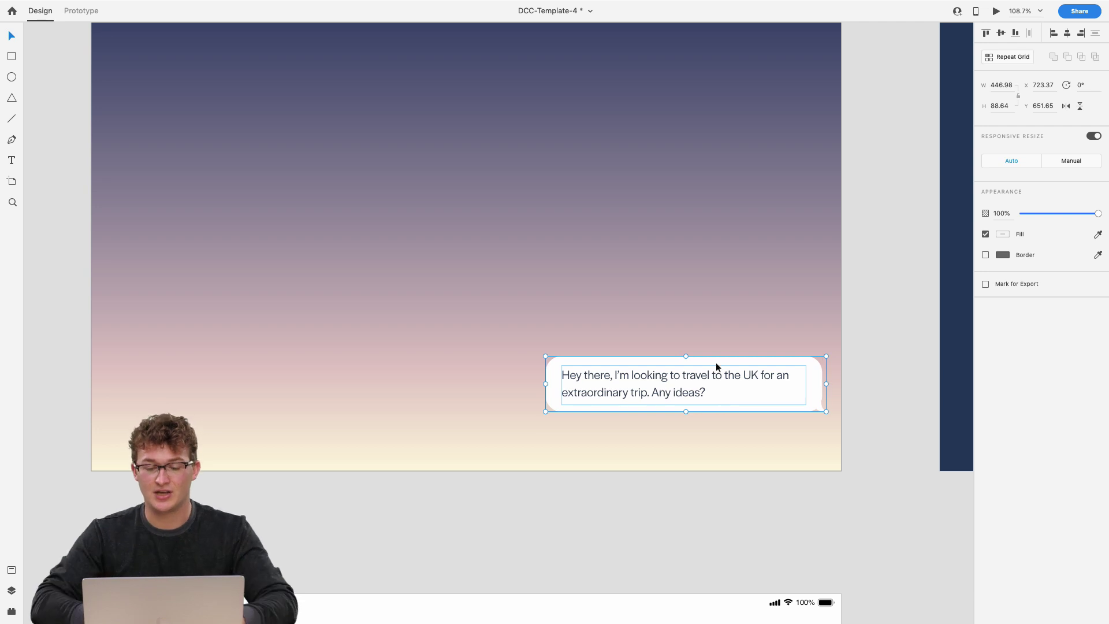
Fill the body of the speech bubble behind the message text with solid blue #127FFF.
left_click(712, 324)
scroll(712, 325, "down", 3)
scroll(711, 324, "up", 5)
scroll(711, 331, "down", 3)
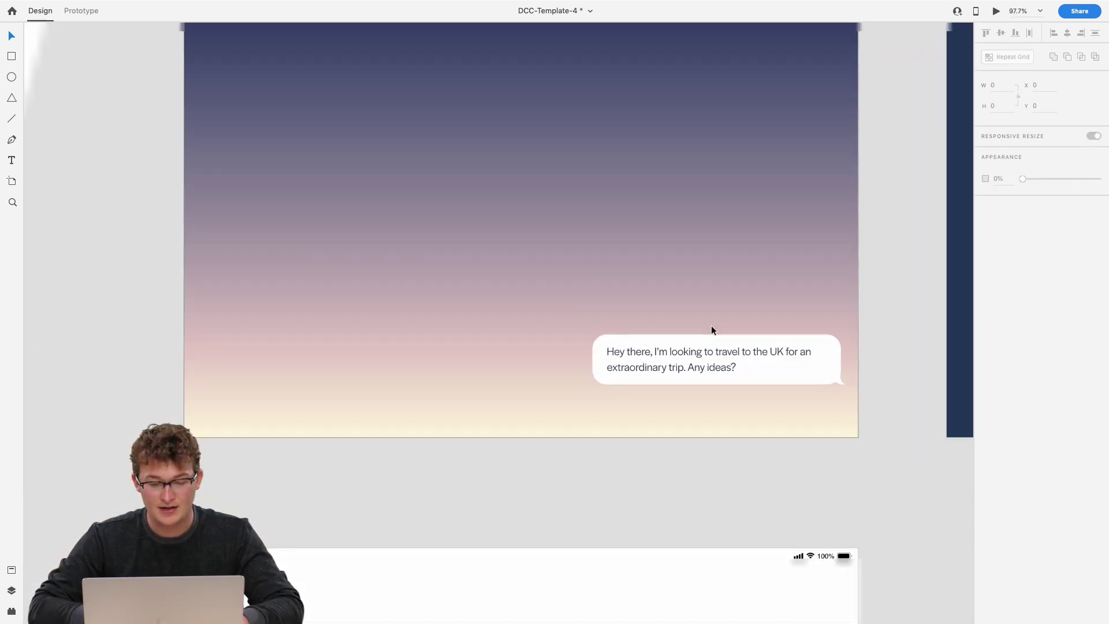
left_click(641, 374)
scroll(680, 362, "up", 2)
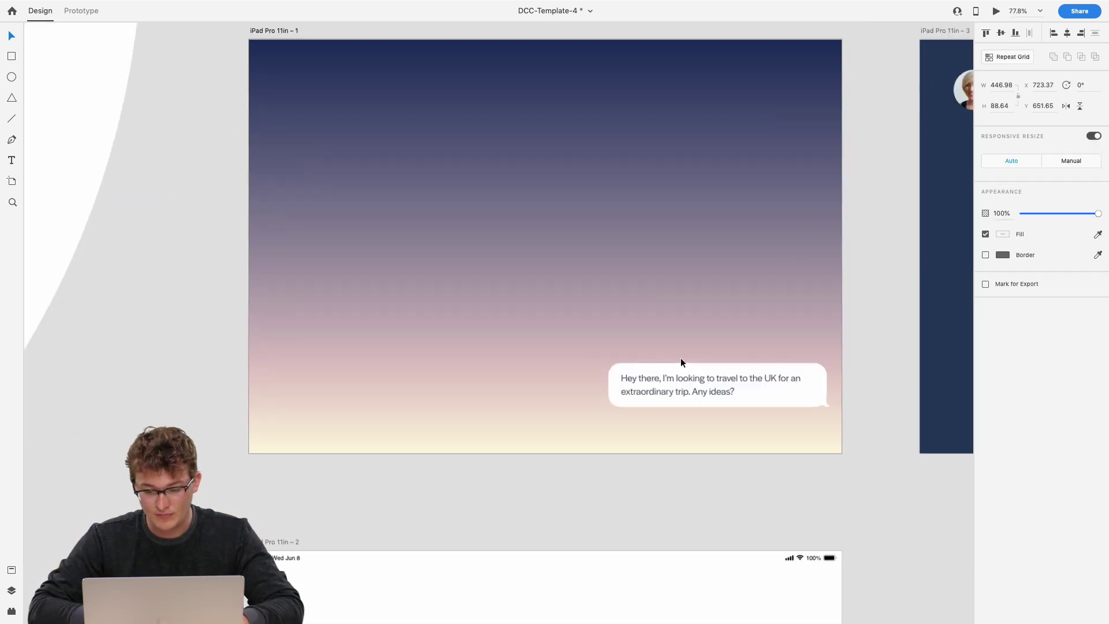
double_click(684, 383)
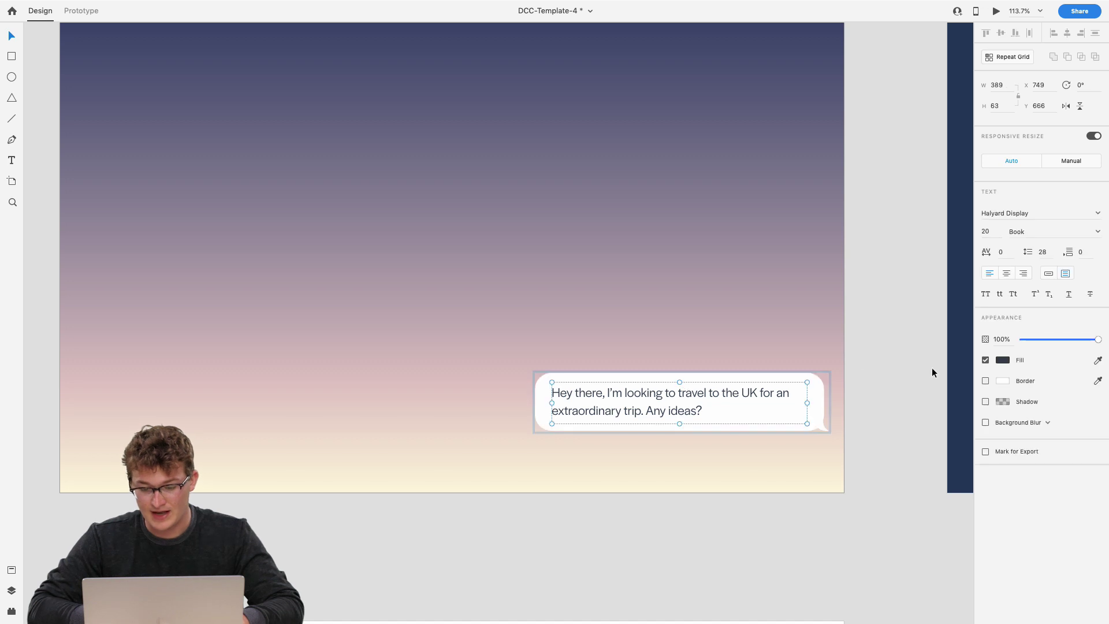
left_click(808, 384)
left_click(1002, 296)
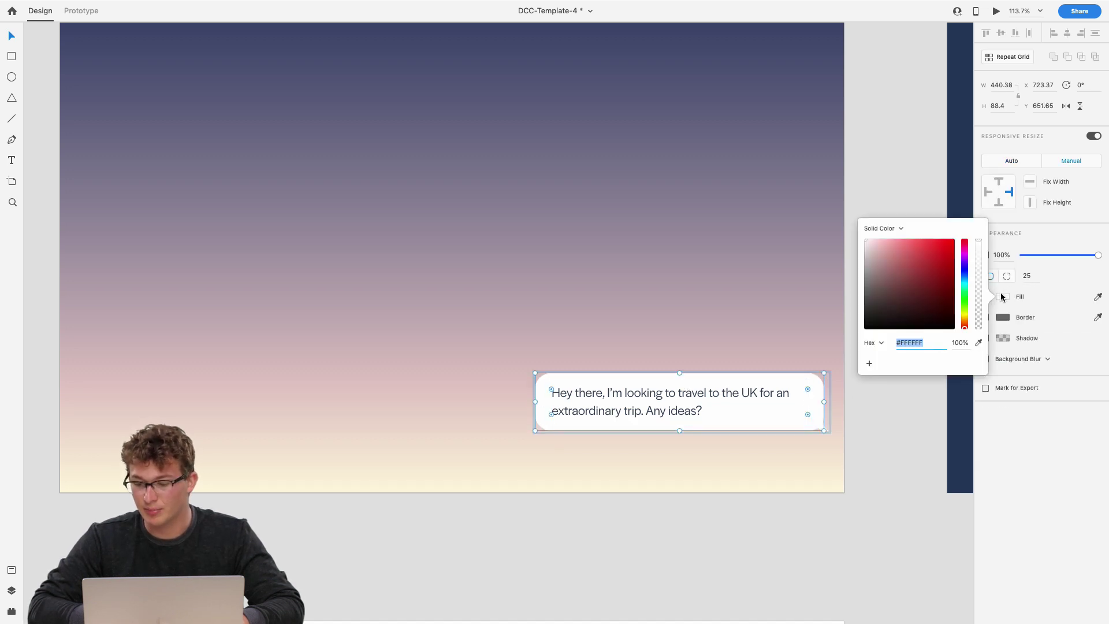
mouse_move(965, 285)
left_mouse_down()
mouse_move(927, 210)
mouse_move(945, 208)
mouse_move(912, 207)
mouse_move(947, 206)
left_mouse_up()
scroll(785, 274, "up", 5)
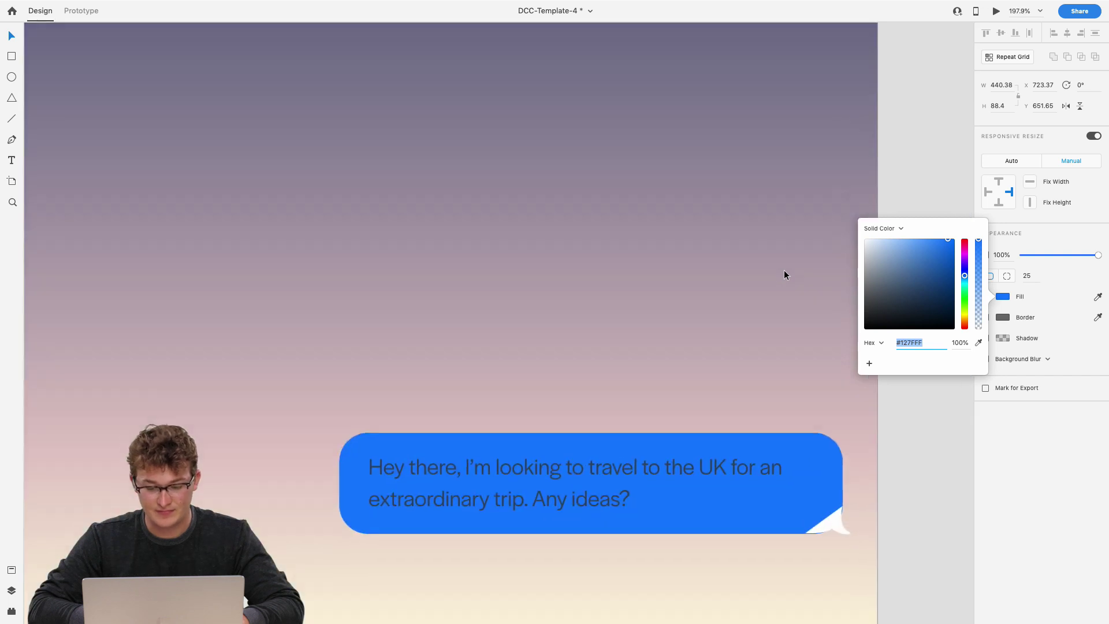
Change the fill colour of the message text inside the blue bubble to white.
scroll(693, 346, "down", 2)
left_click(604, 424)
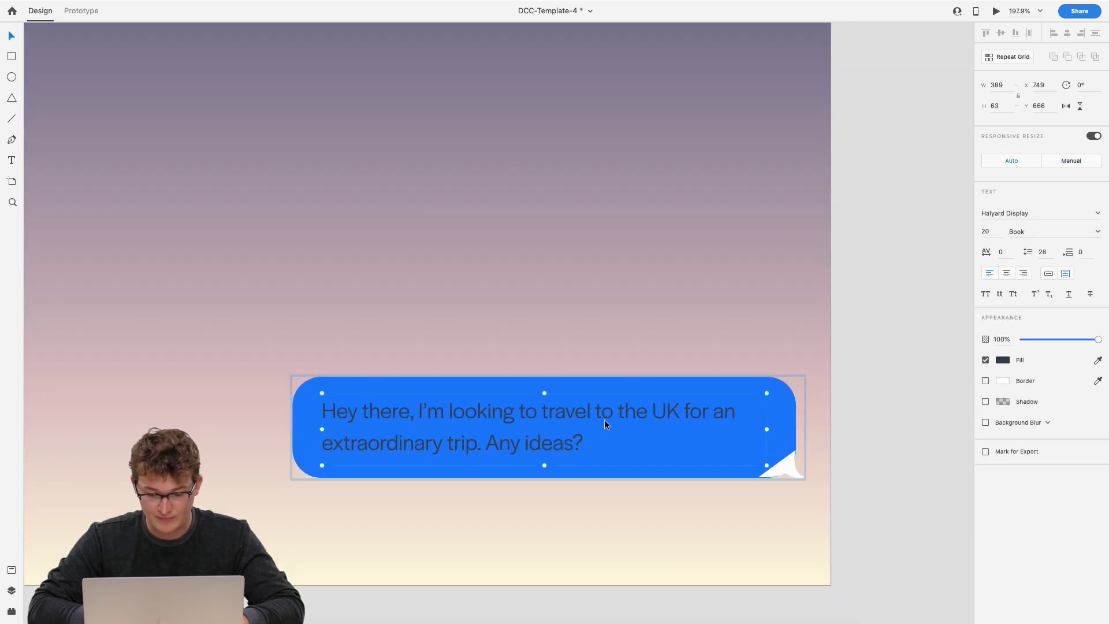
left_click(1002, 360)
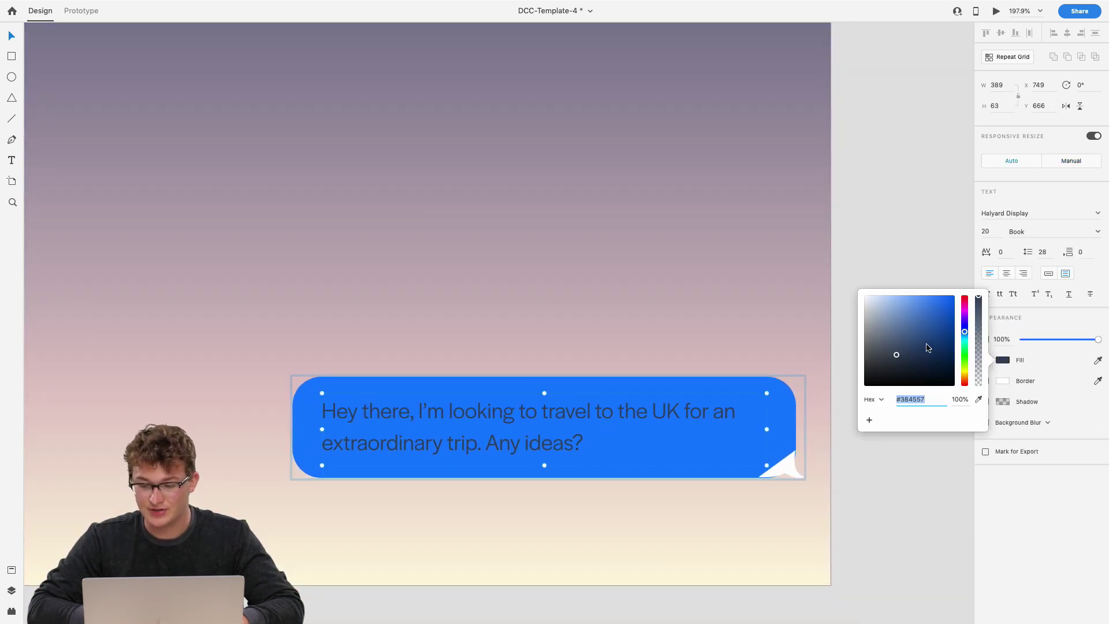
Recolour the speech bubble's white tail by sampling the blue of the bubble's body, and clear the selection.
left_click(783, 468)
key("Escape")
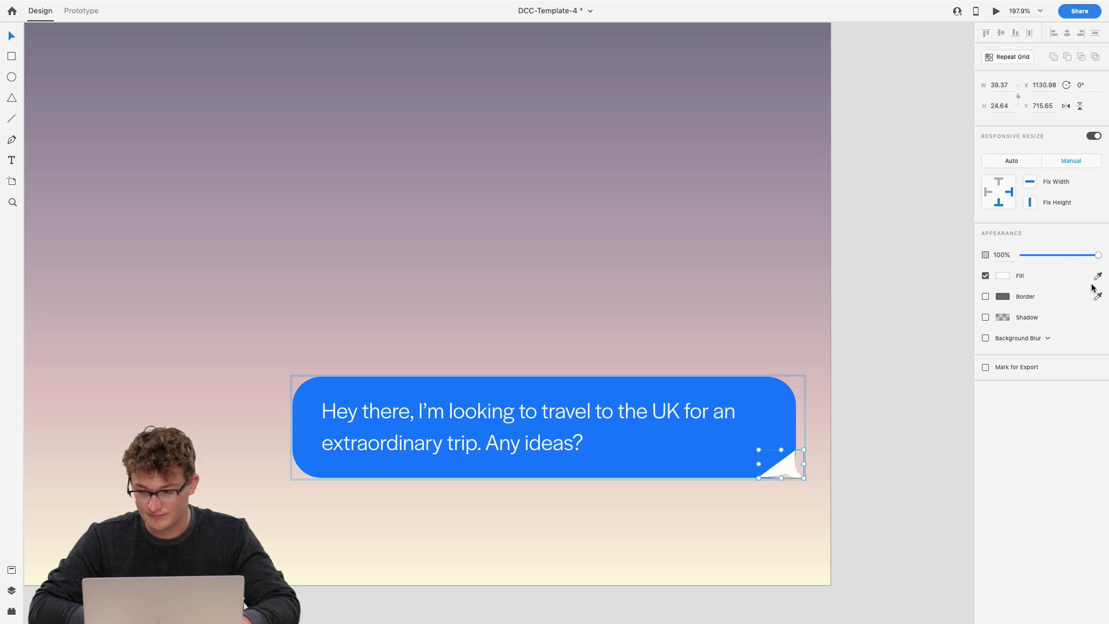
left_click(1097, 276)
left_click(717, 442)
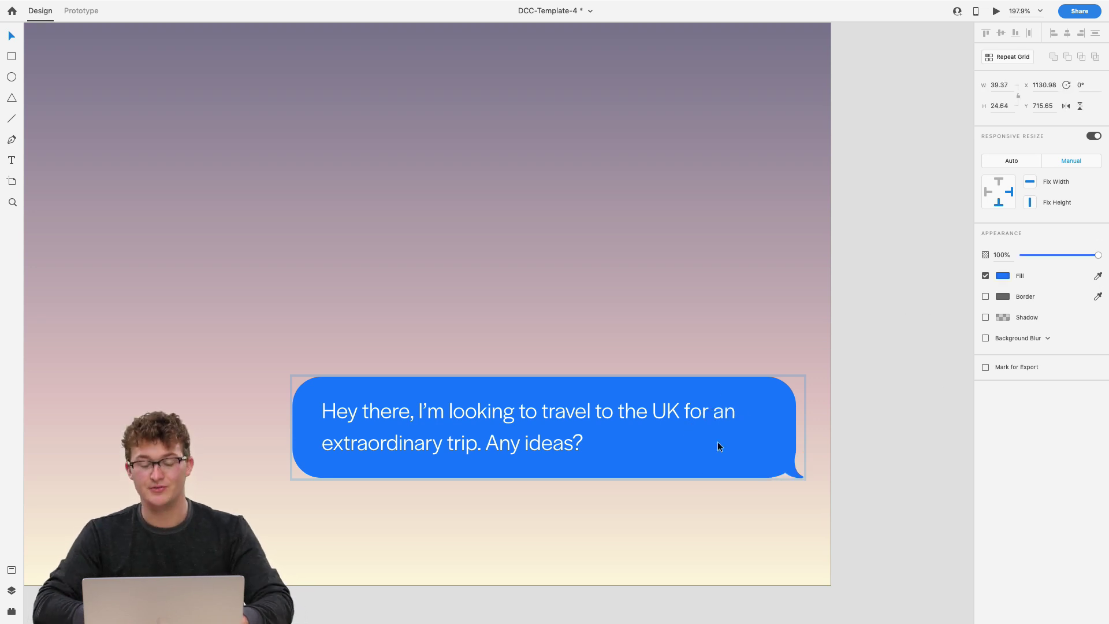
left_click(644, 349)
Try black #000000, blue #1957FF and purple #8000FF fills on the message text and set it back to white #FFFFFF.
scroll(643, 348, "down", 3)
left_click(649, 417)
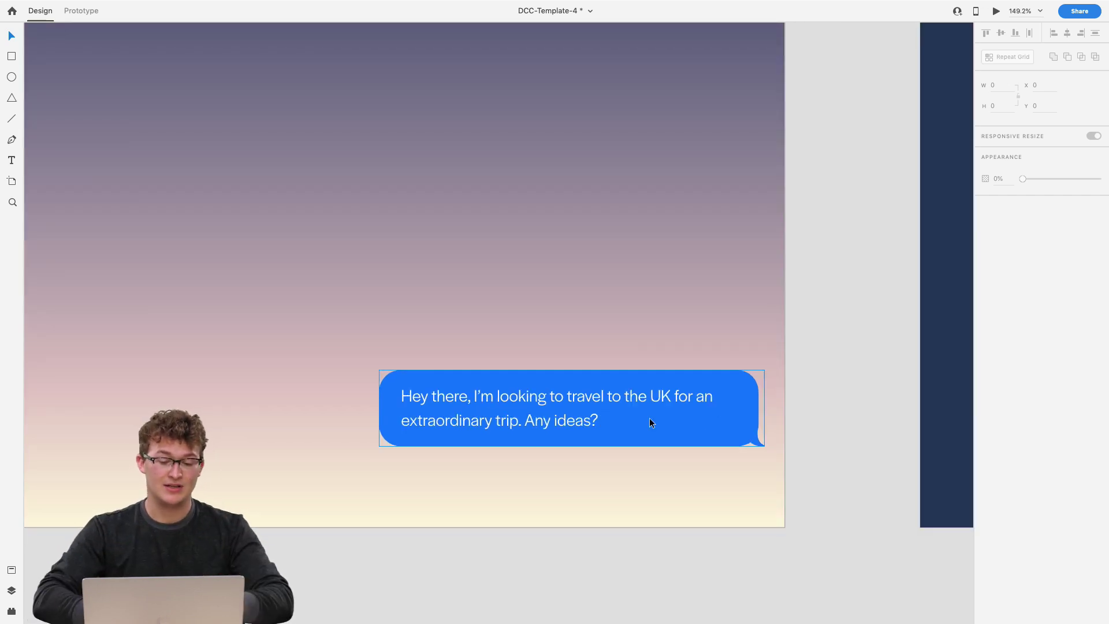
scroll(649, 418, "up", 3)
left_click(784, 351)
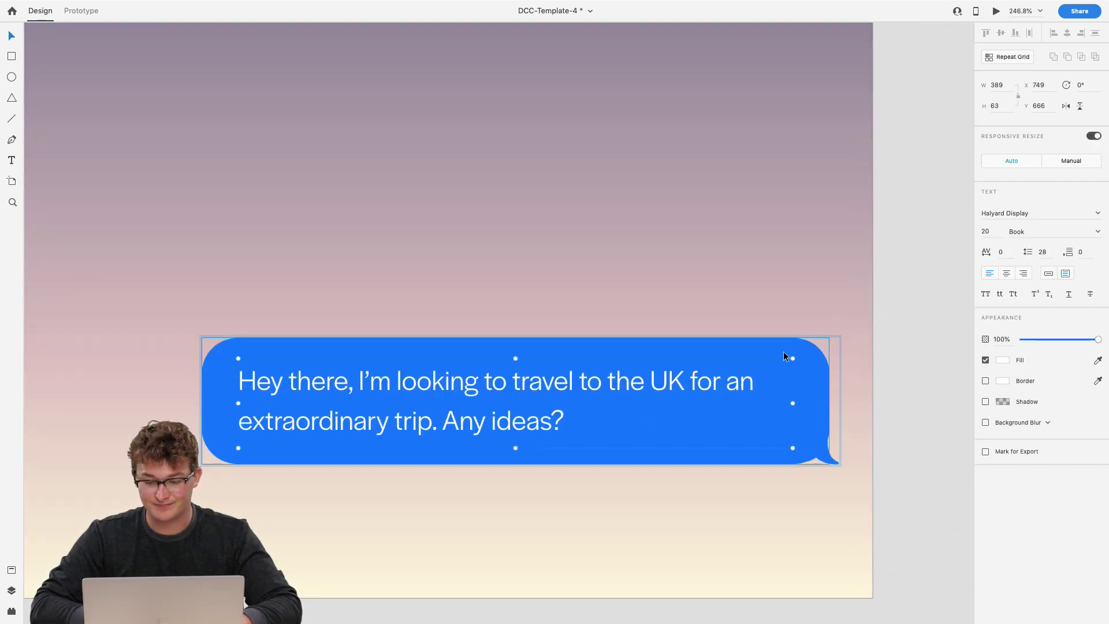
left_click(711, 385)
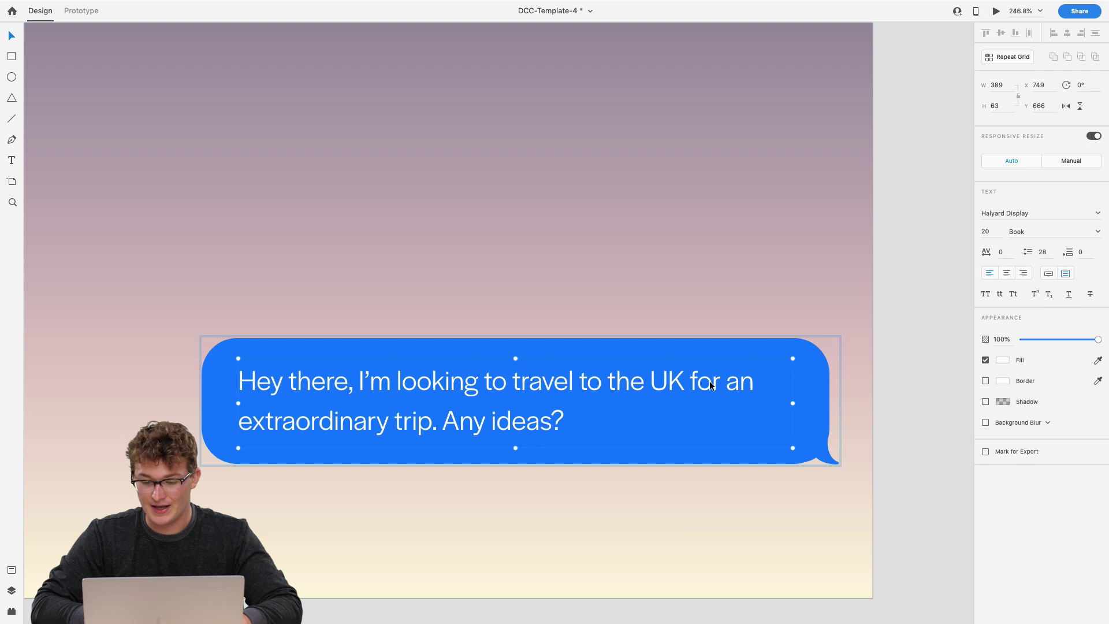
left_click(1002, 360)
left_click_drag(949, 353, 837, 452)
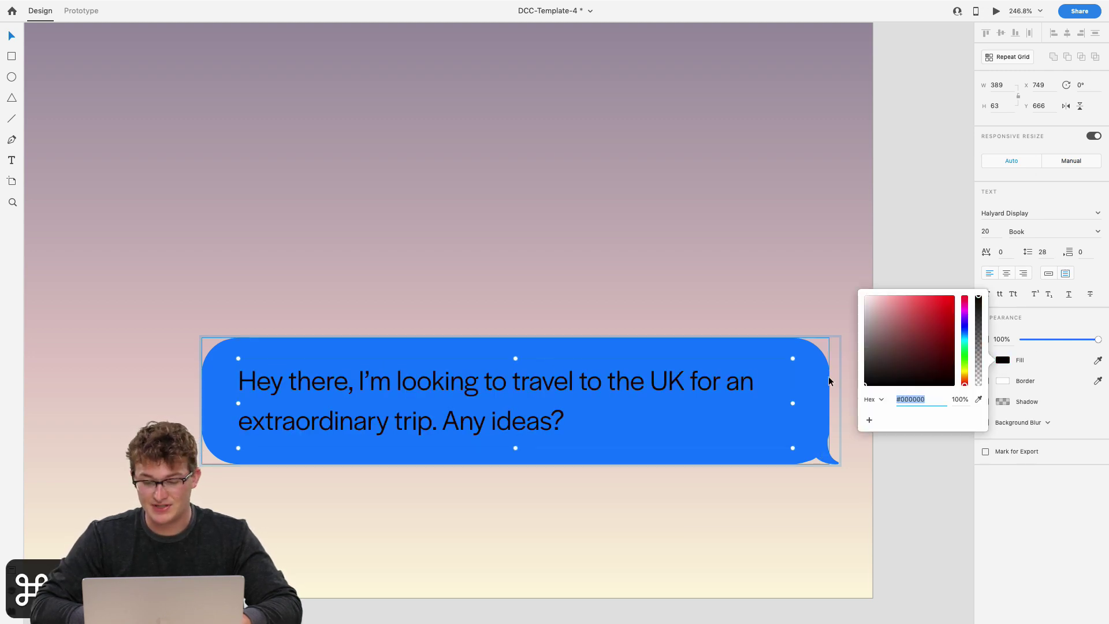
left_click_drag(965, 341, 945, 266)
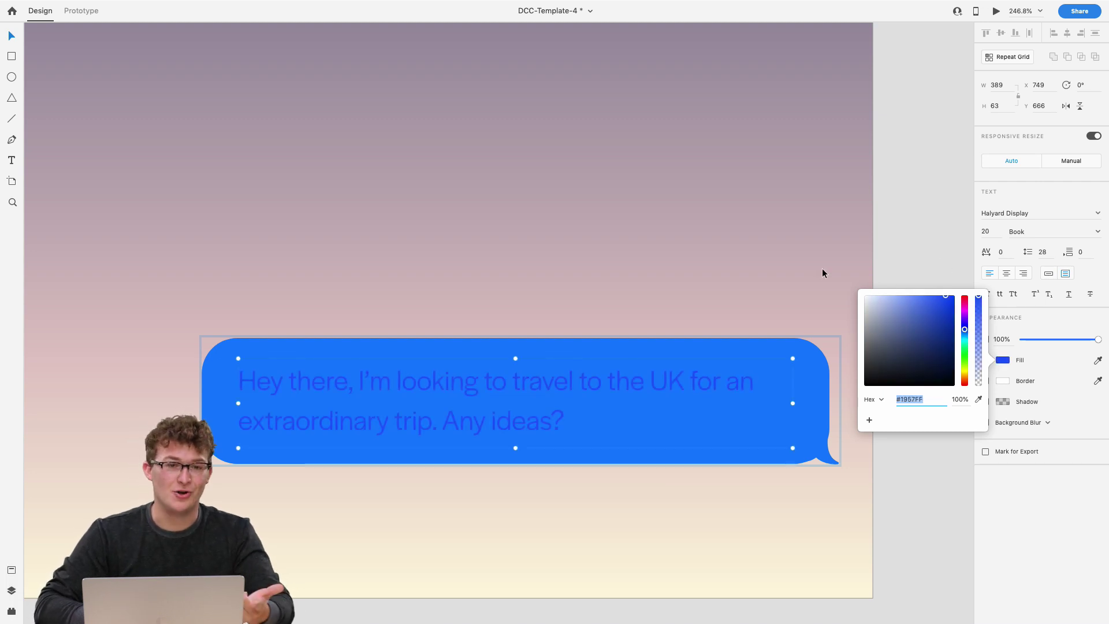
left_click_drag(965, 324, 996, 252)
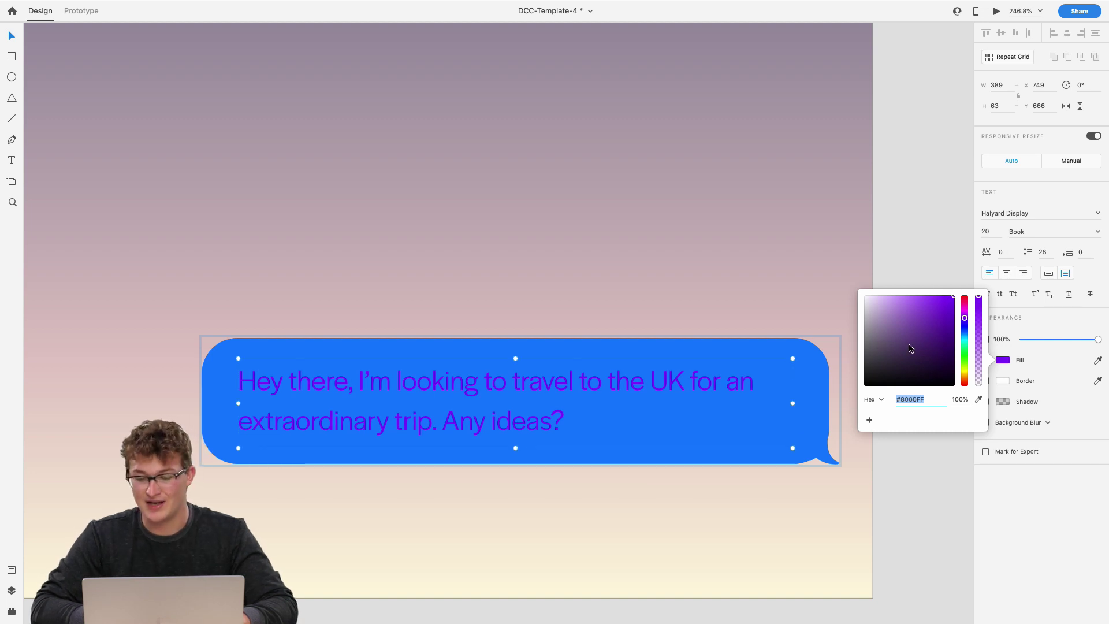
type("FFFFFF")
key("Return")
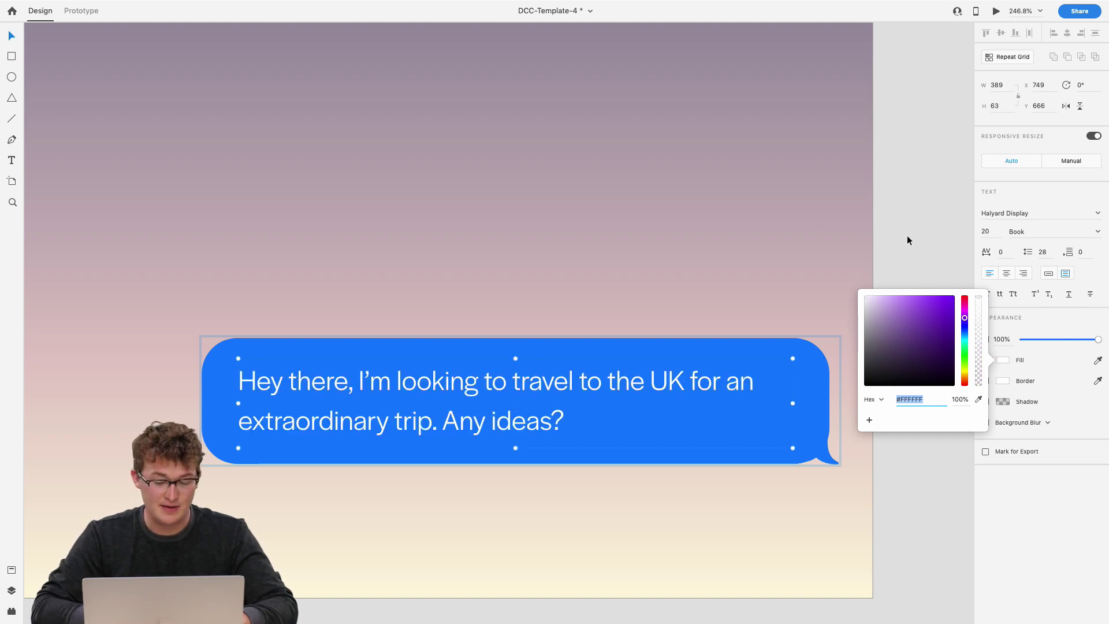
Move artboard 3 down beside artboard 2 to Y 3771, and place a duplicate of artboard 1 next to the original at X 382, Y 2741.
left_click(907, 240)
scroll(773, 362, "down", 5)
scroll(887, 362, "right", 2)
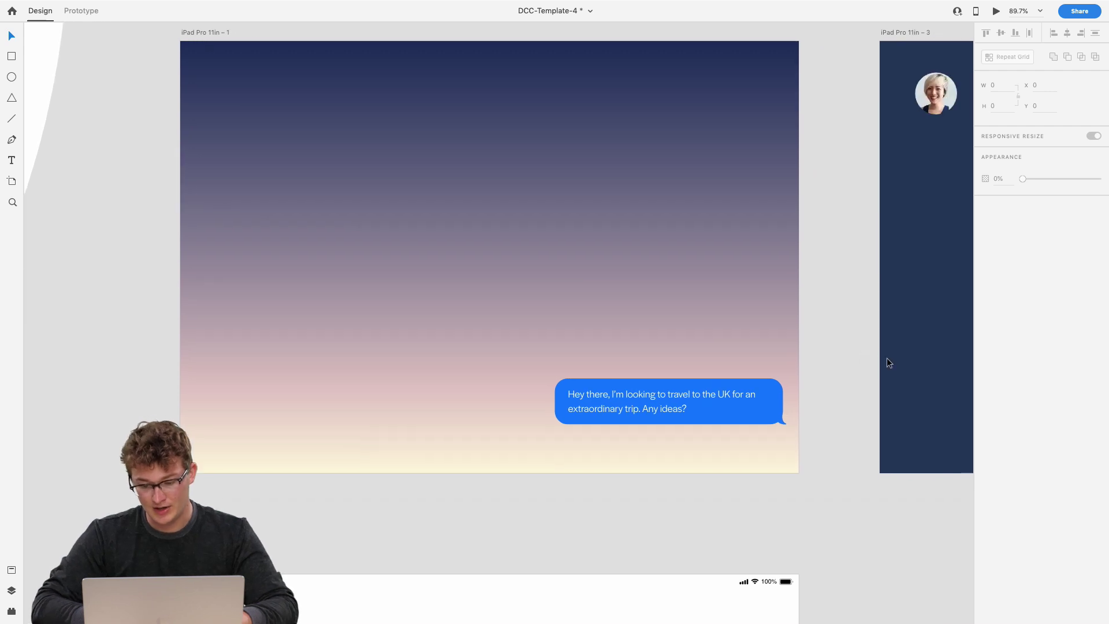
scroll(757, 382, "up", 3)
scroll(757, 382, "down", 3)
left_click(754, 377)
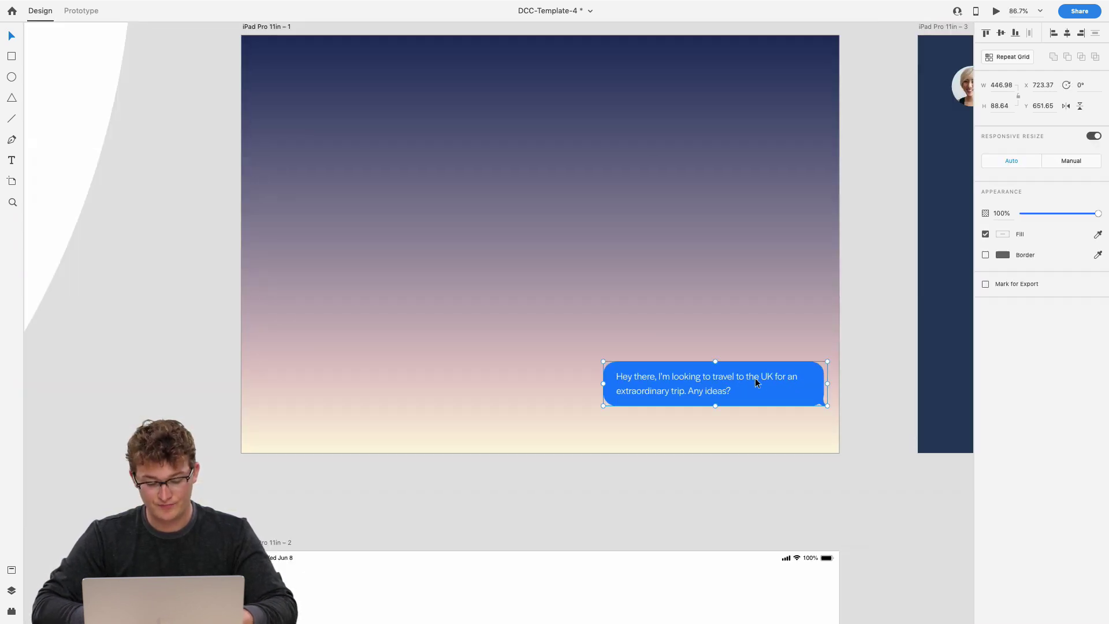
key("super+minus")
scroll(426, 387, "up", 3)
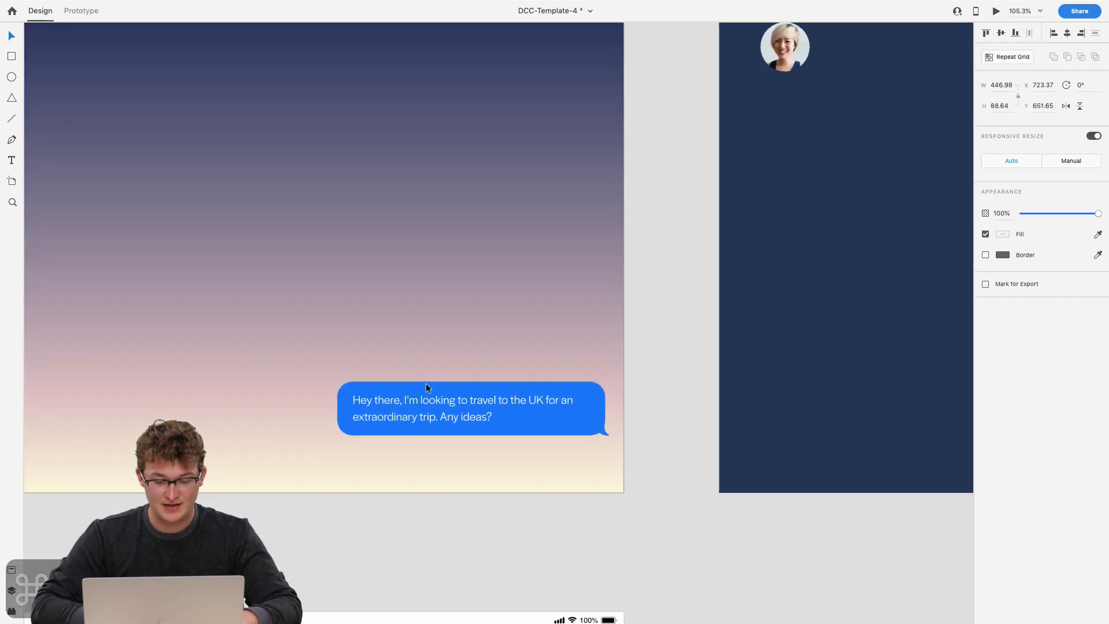
scroll(426, 386, "down", 5)
scroll(488, 378, "right", 2)
scroll(420, 390, "down", 3)
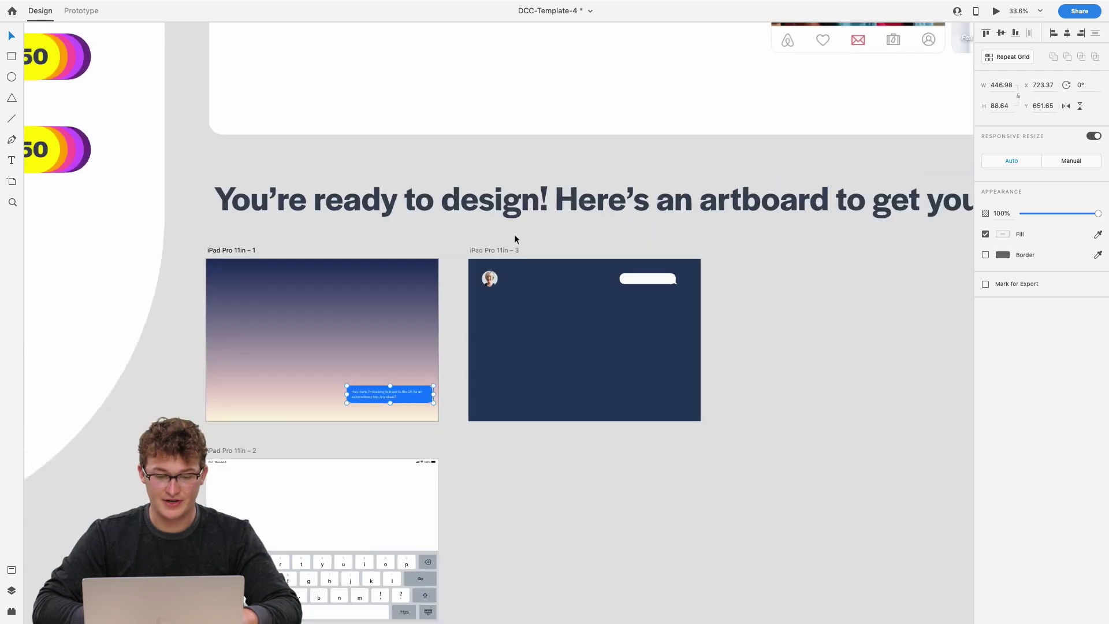
left_click_drag(507, 247, 508, 445)
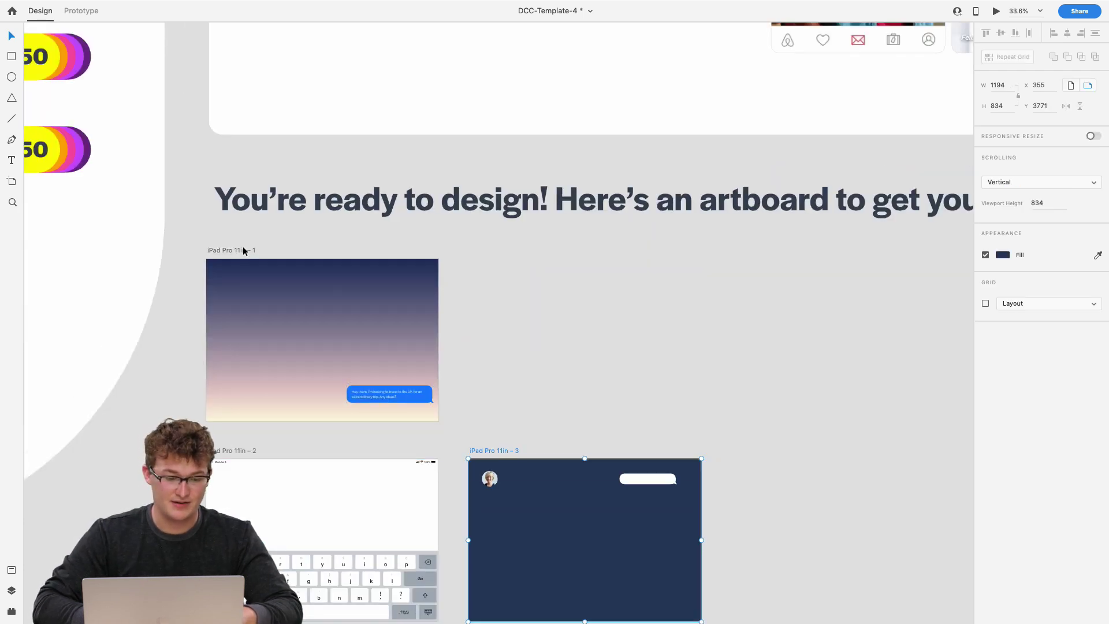
left_click_drag(243, 250, 510, 250)
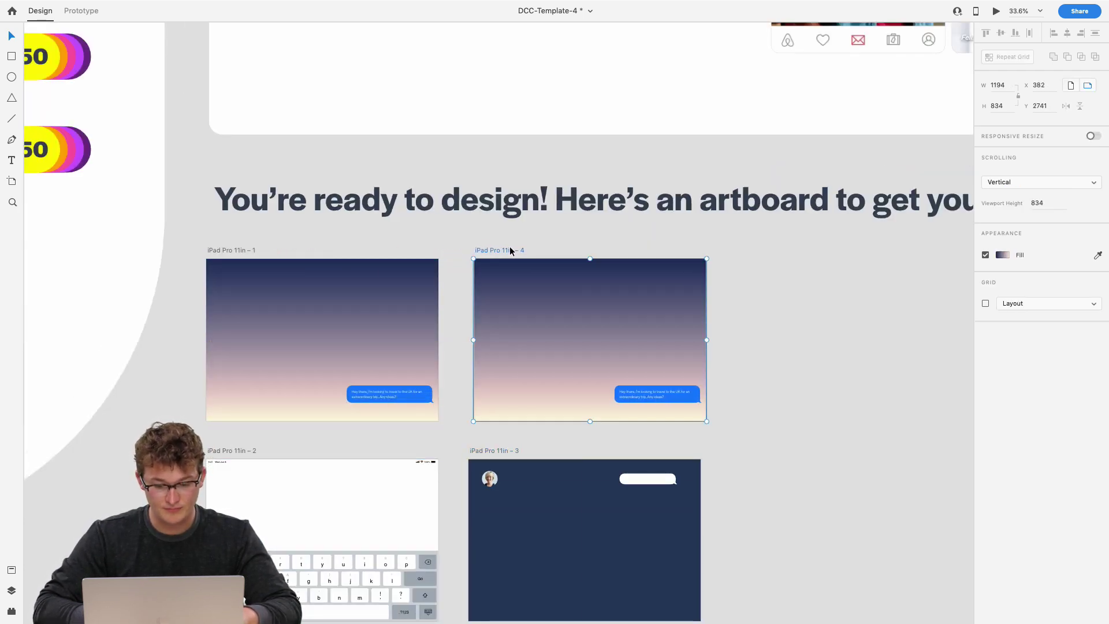
On artboard iPad Pro 11in – 1, move the speech bubble straight down to Y 732.65 and reduce its opacity to 0%.
scroll(509, 248, "up", 3)
left_click(426, 481)
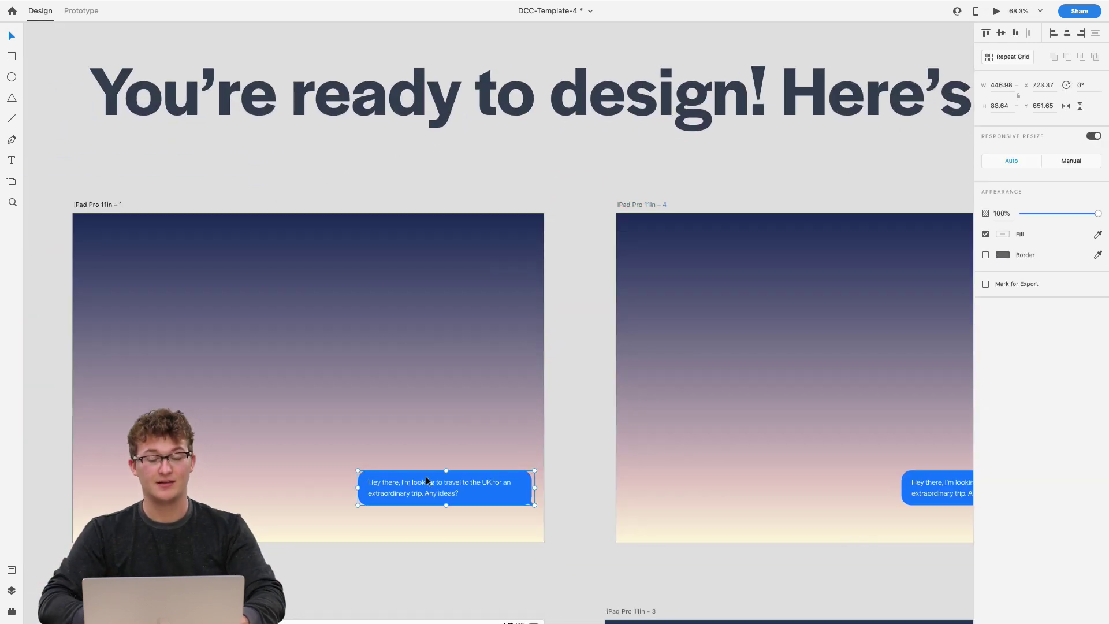
left_click_drag(426, 487, 425, 518)
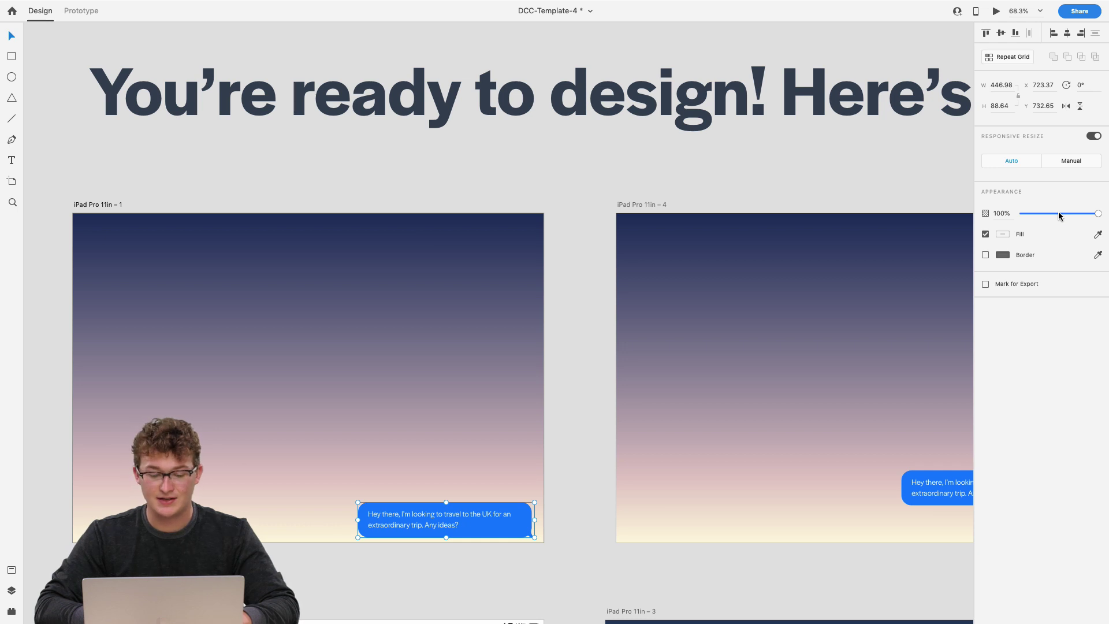
left_click_drag(1060, 216, 778, 227)
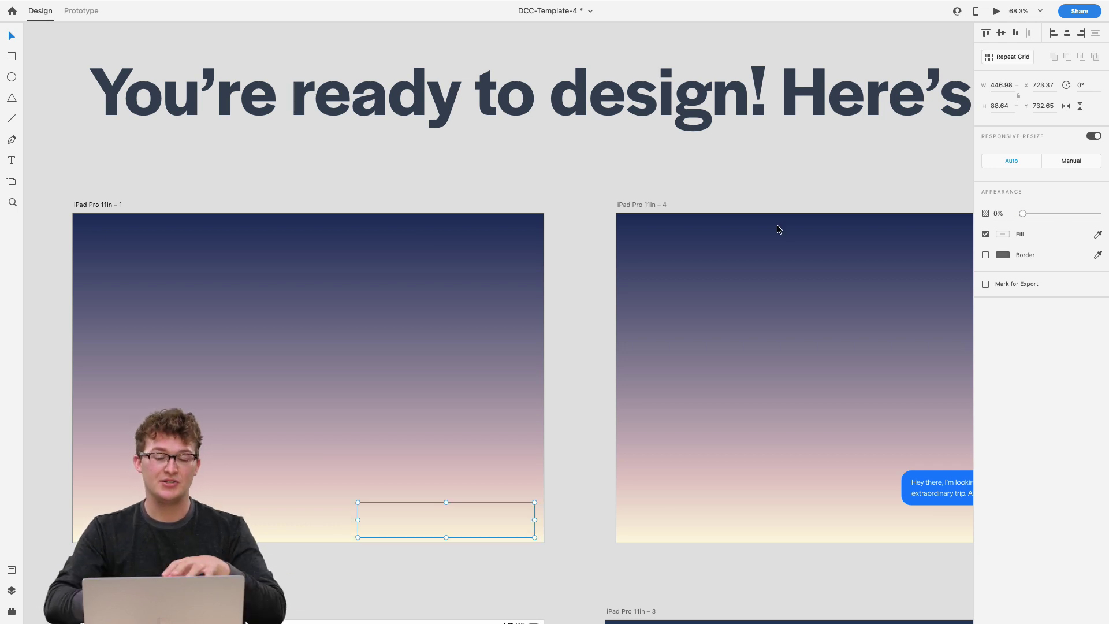
key("Escape")
scroll(694, 278, "down", 3)
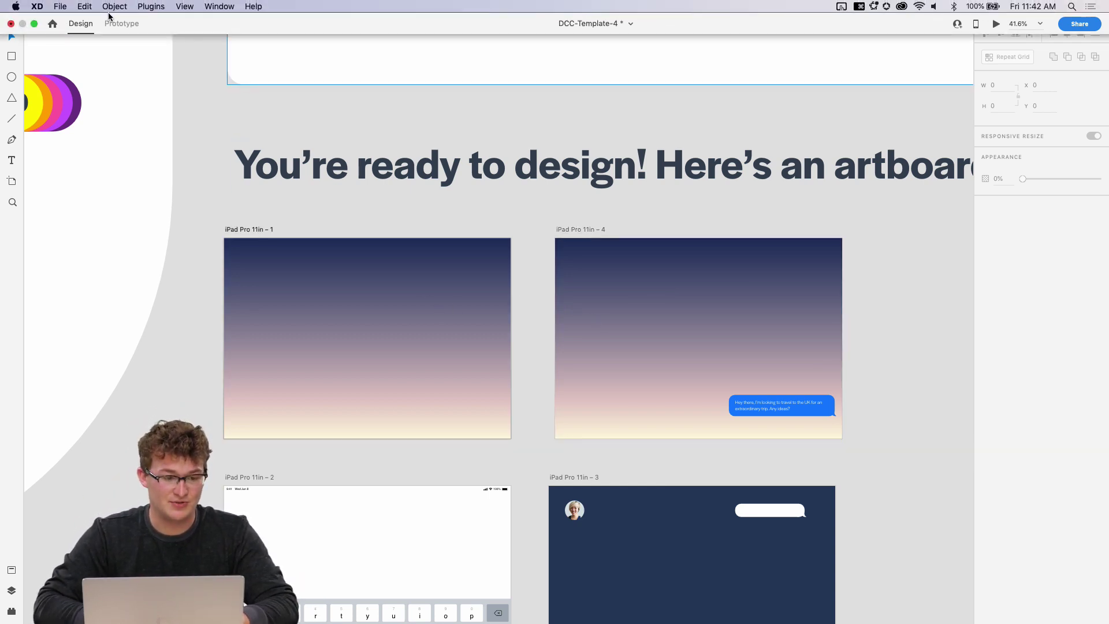
Link artboard iPad Pro 11in – 1 to iPad Pro 11in – 4 in the prototype with a Tap trigger and the Auto-Animate action.
left_click(121, 24)
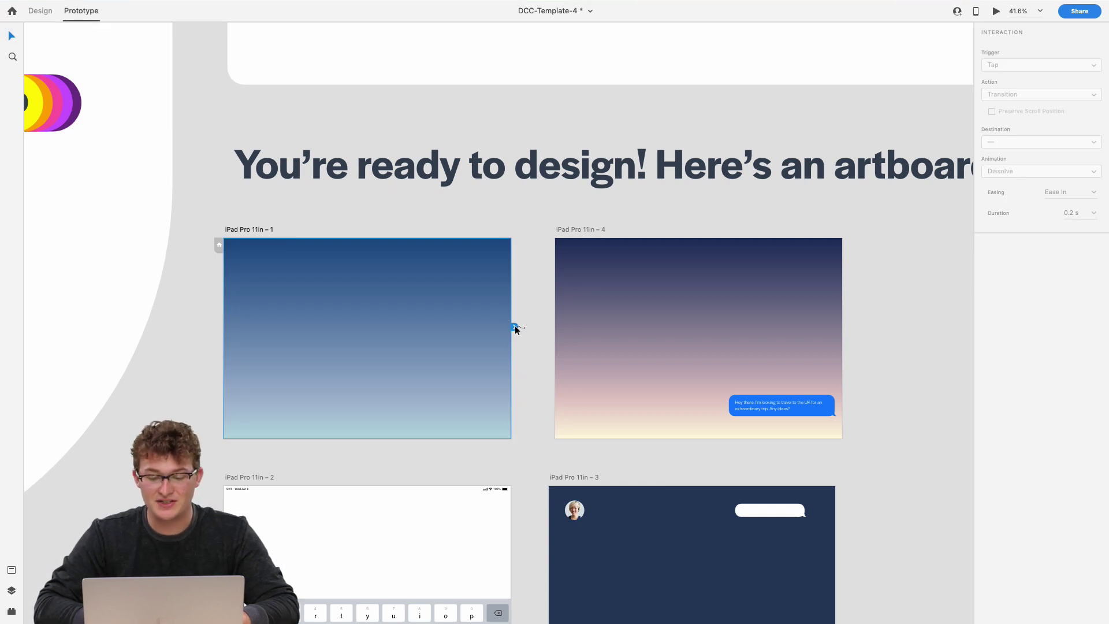
left_click_drag(514, 328, 693, 337)
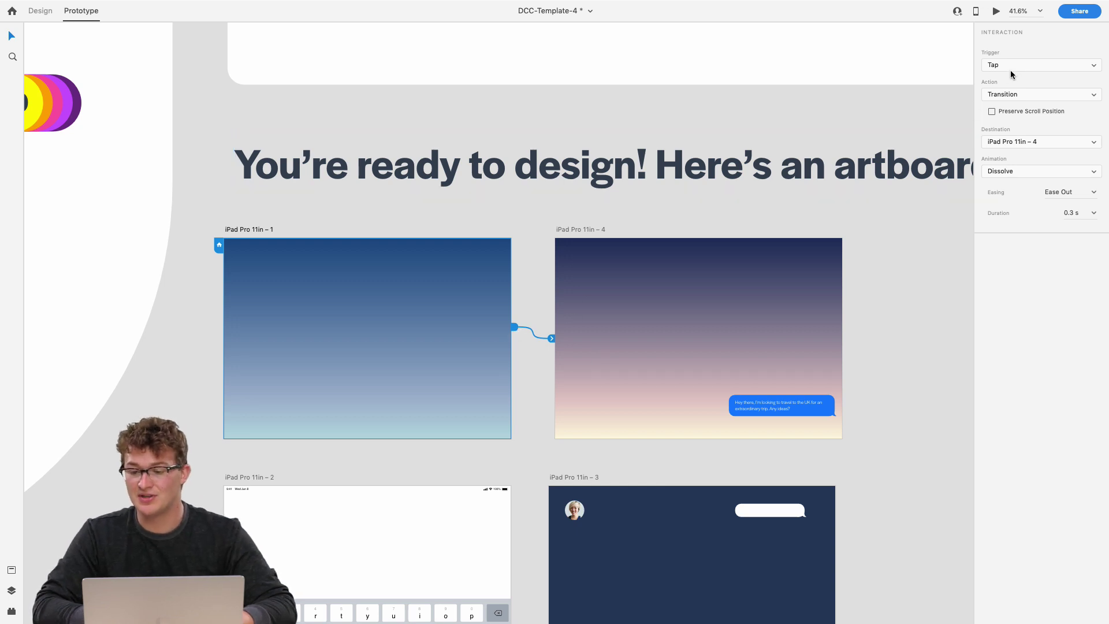
left_click(1035, 94)
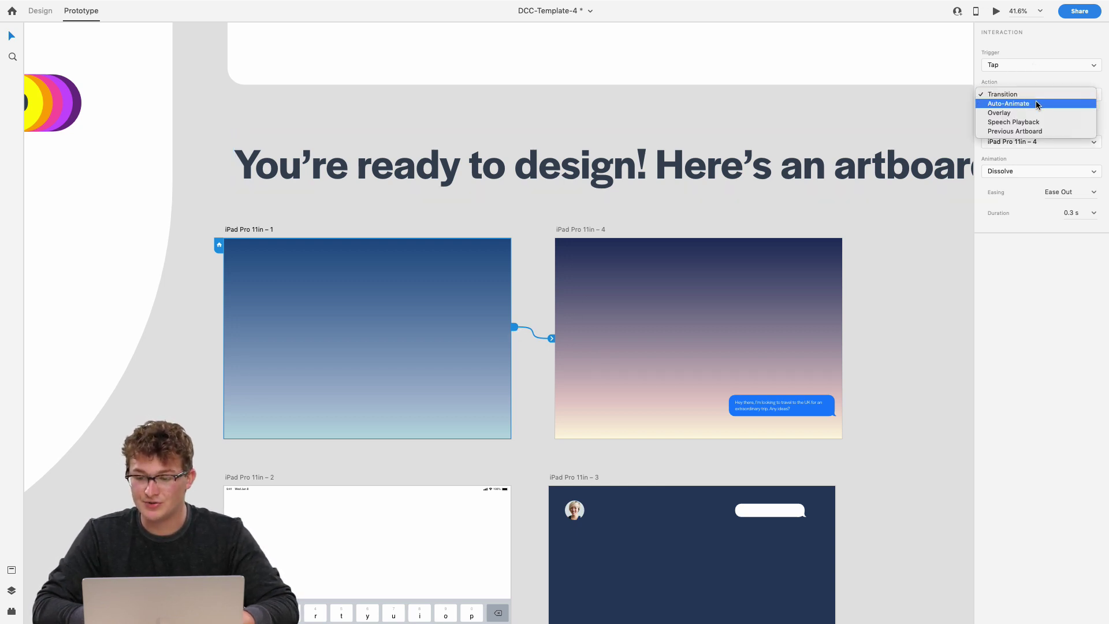
left_click(1036, 104)
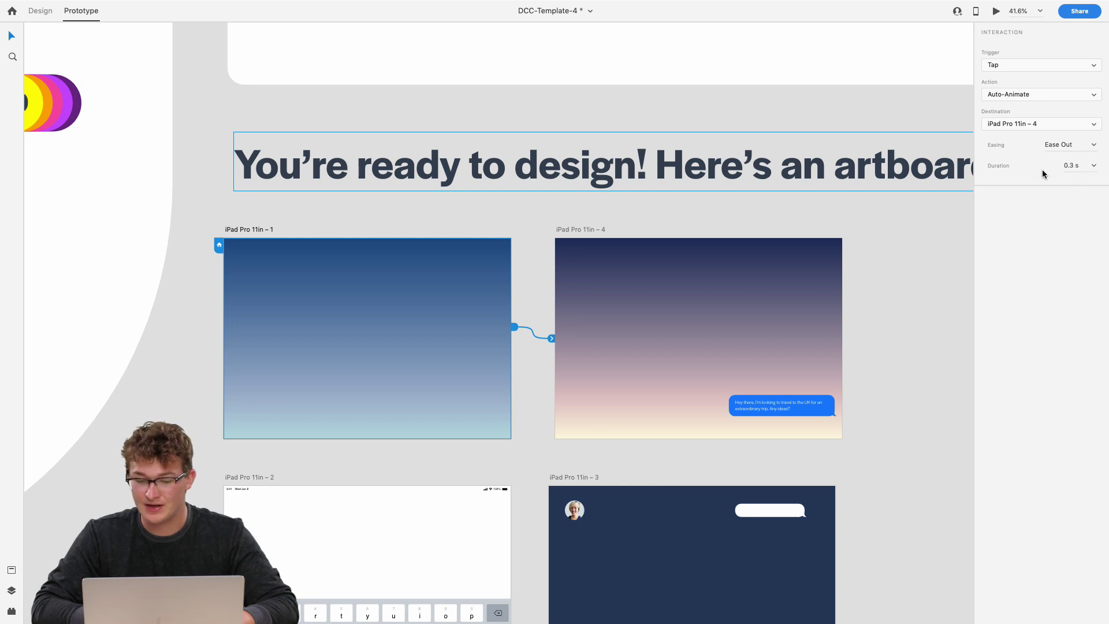
Preview the animated transition that brings in the message bubble, and close the preview window.
left_click(997, 12)
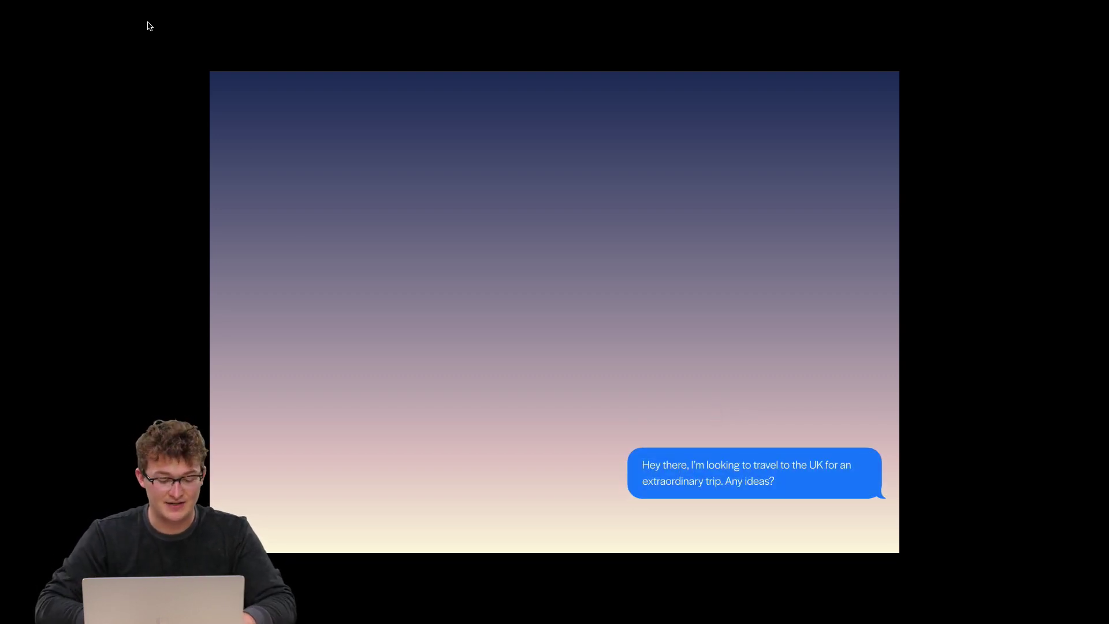
key("Escape")
key("ctrl+Up")
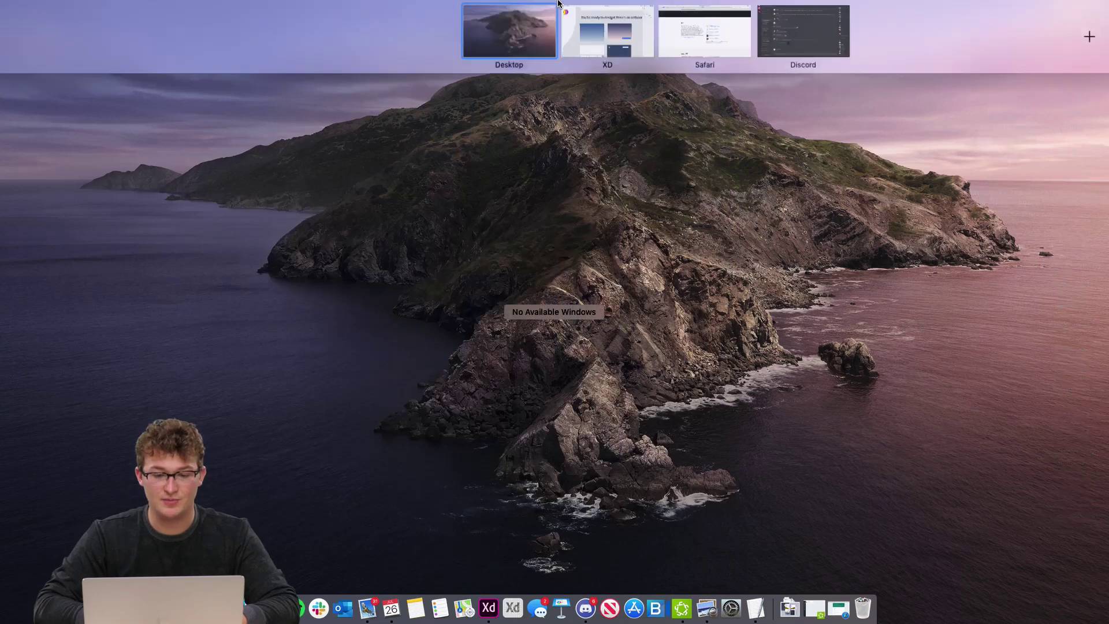
key("ctrl+Right")
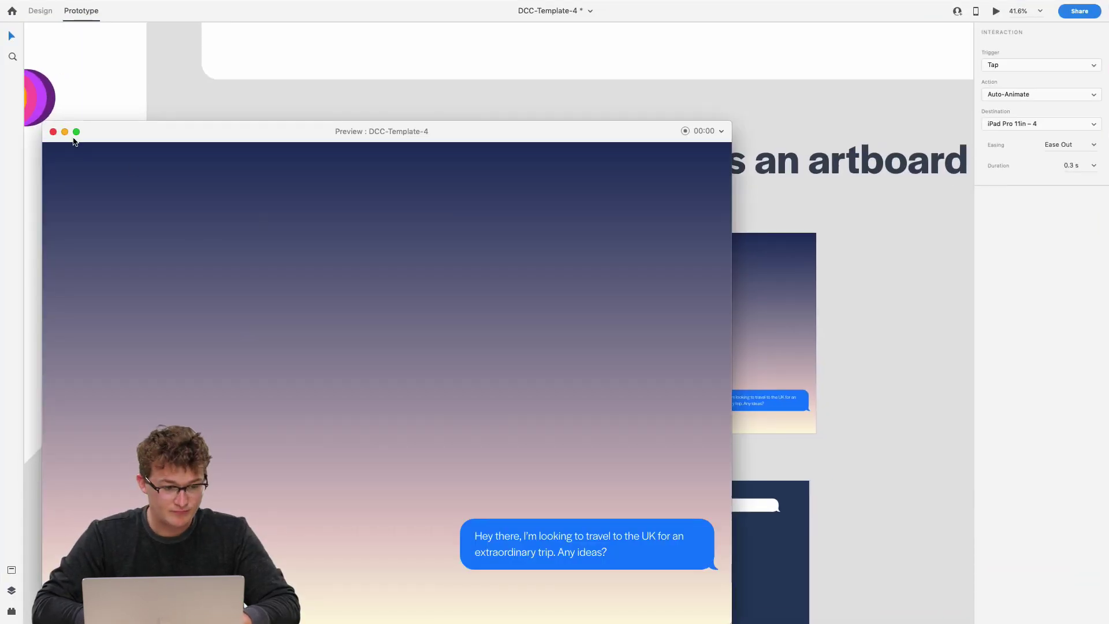
left_click(53, 132)
Move the message bubble on artboard iPad Pro 11in – 4 straight up a little.
scroll(643, 301, "up", 5)
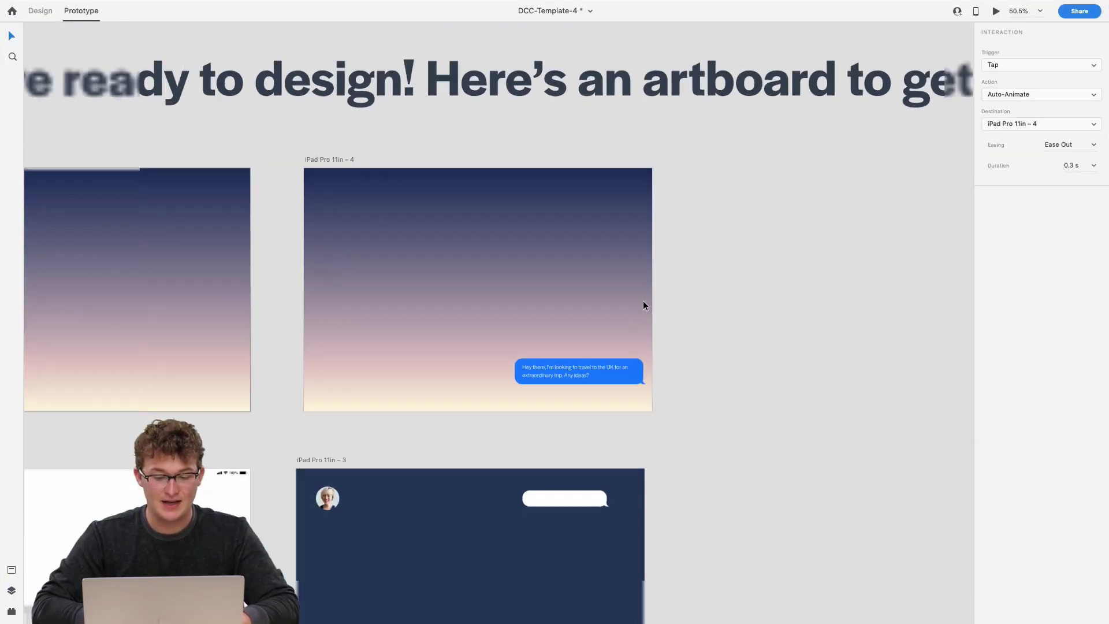
left_click(623, 381)
scroll(624, 393, "up", 6)
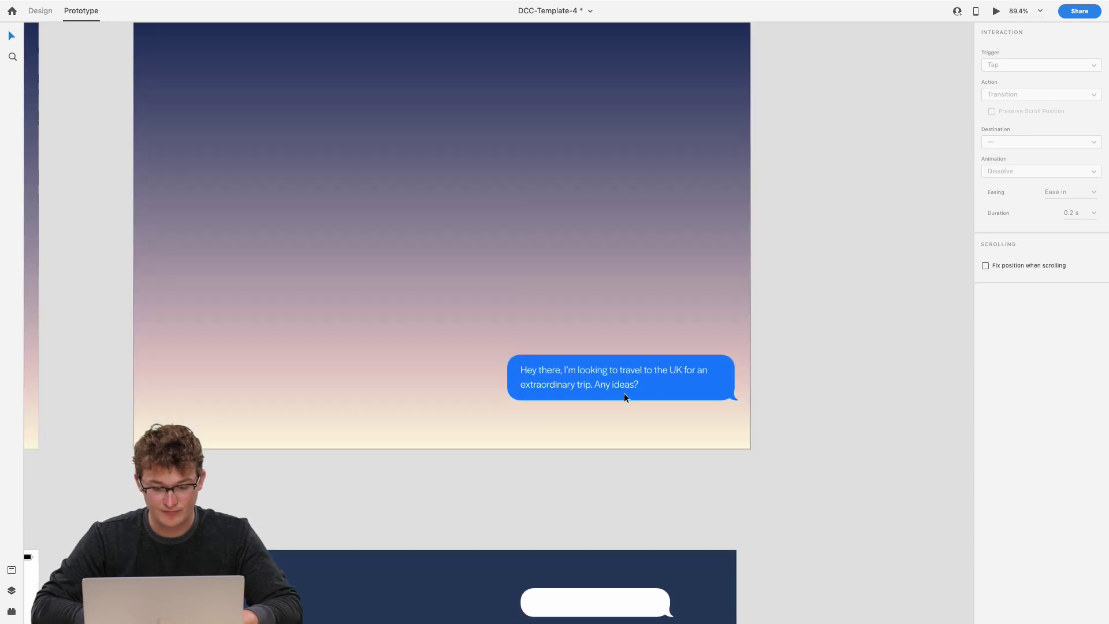
scroll(623, 393, "down", 4)
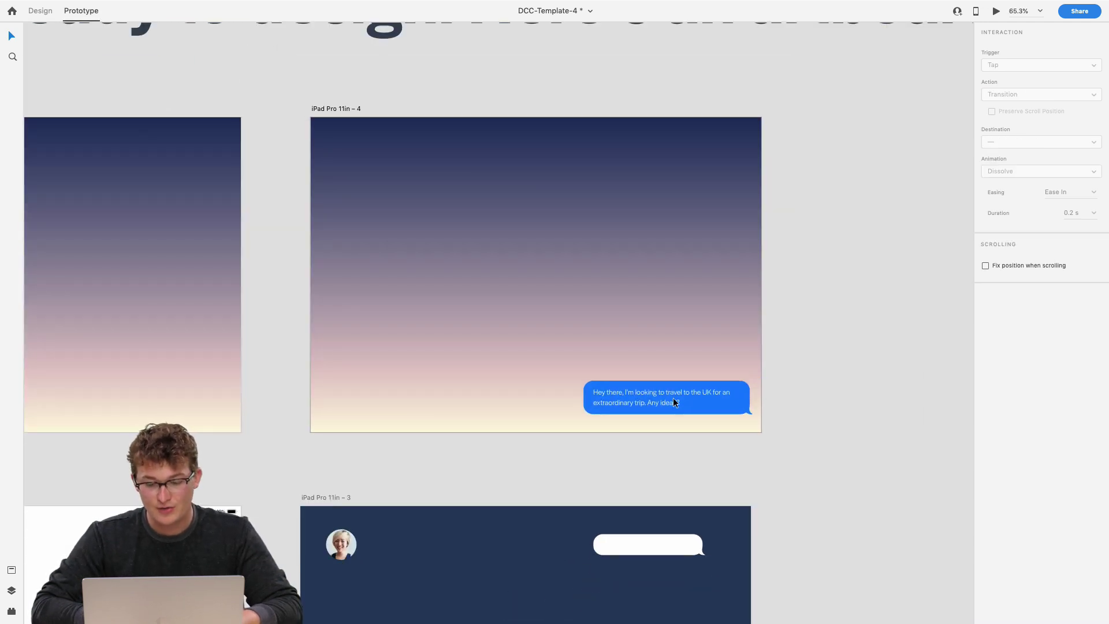
left_click_drag(674, 399, 674, 380)
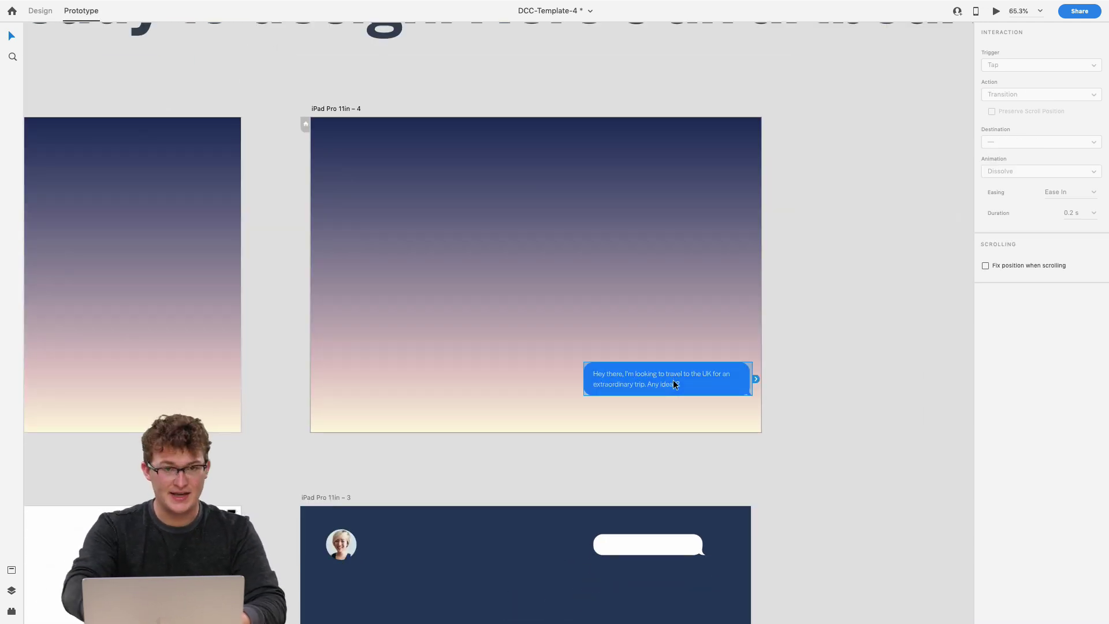
Duplicate artboard iPad Pro 11in – 4 to create another chat screen beside it.
left_click(813, 354)
scroll(800, 357, "right", 3)
left_click(259, 128)
key("super+d")
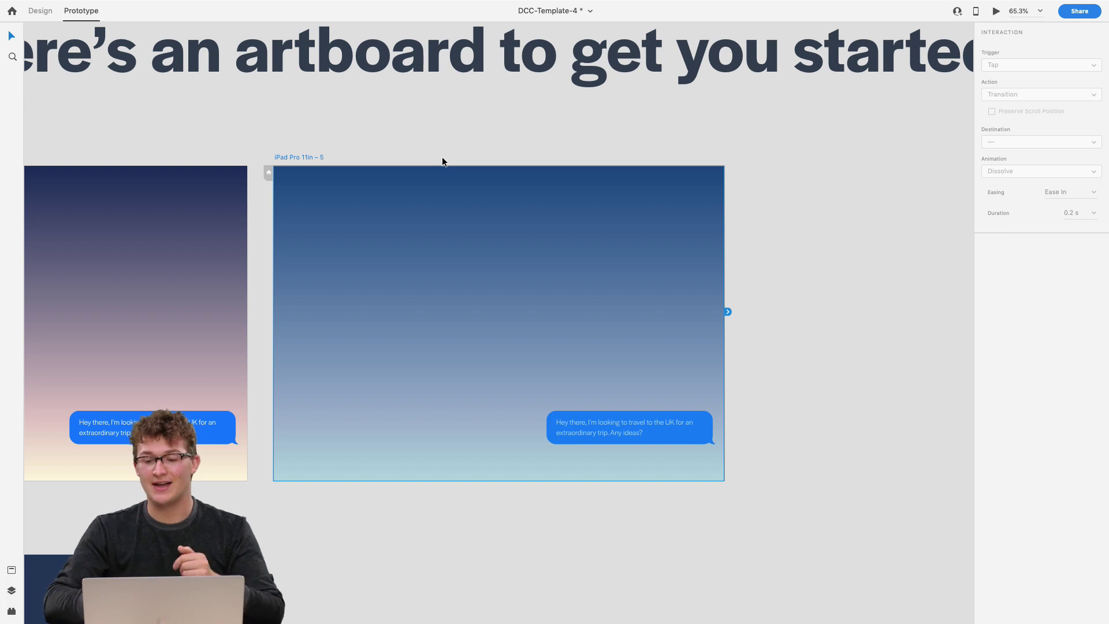
left_click(762, 239)
Move the message bubble on artboard iPad Pro 11in – 5 up, about one and a half bubble heights.
scroll(582, 368, "up", 3)
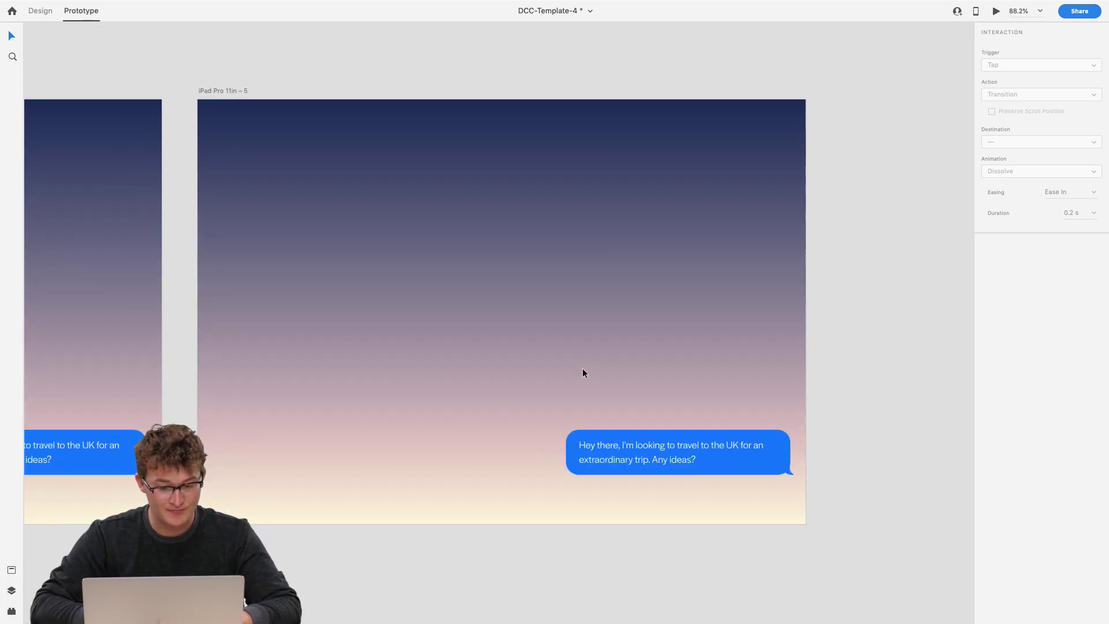
scroll(582, 373, "up", 2)
left_click(691, 477)
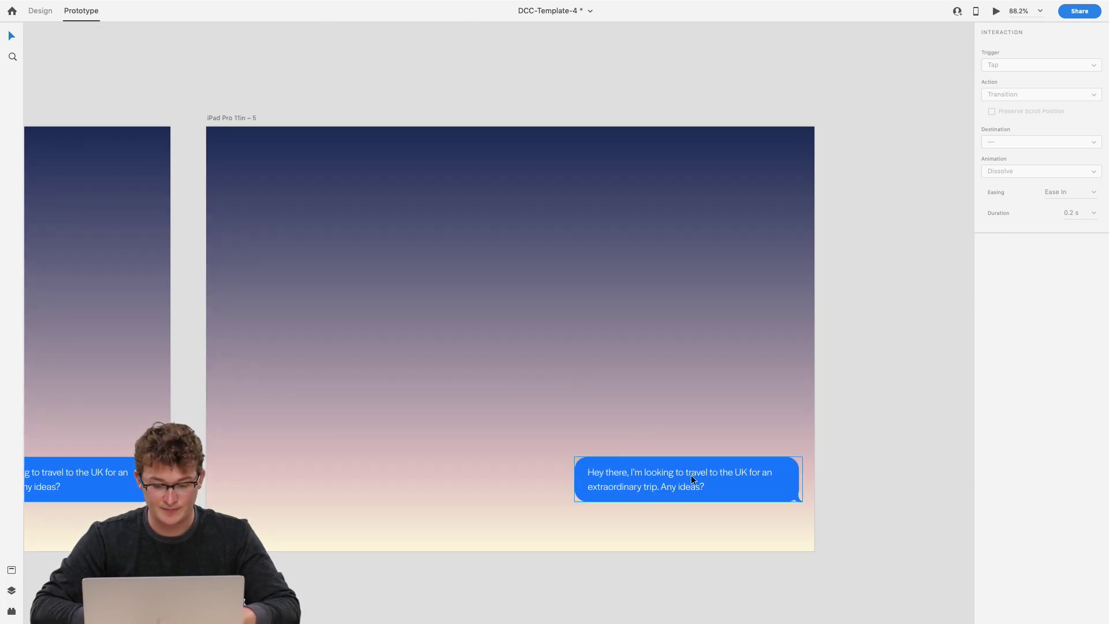
scroll(638, 438, "down", 3)
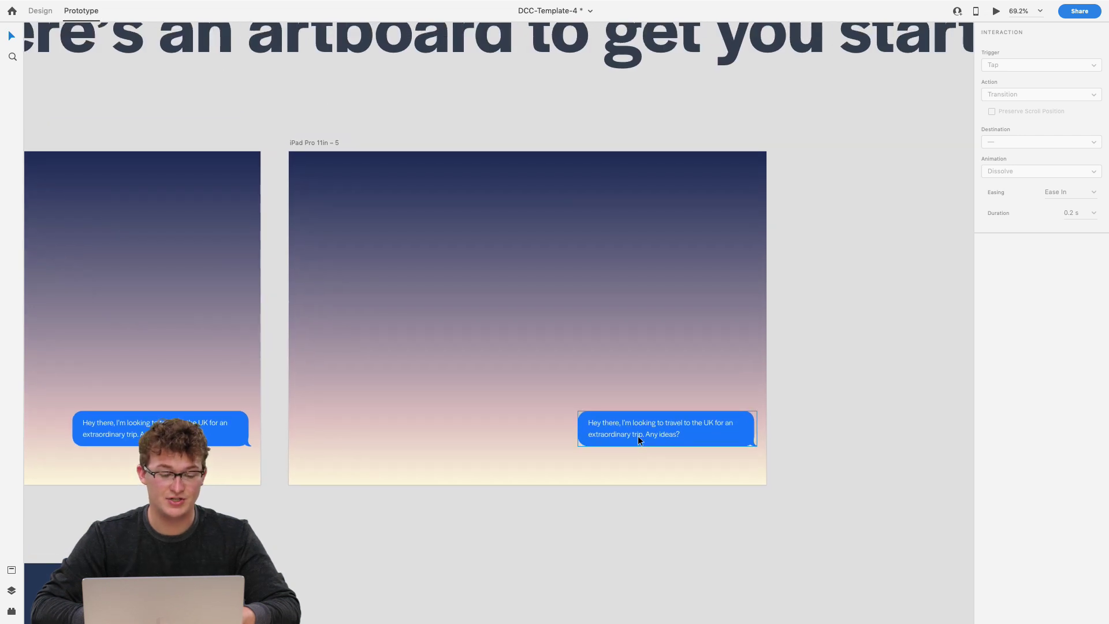
left_click_drag(637, 436, 639, 382)
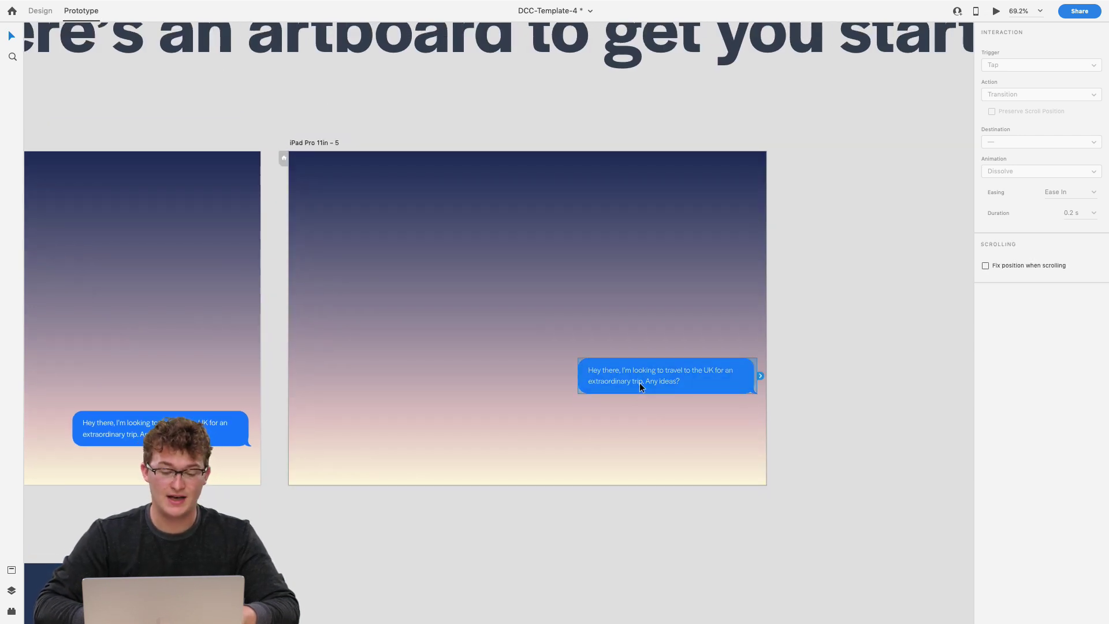
Move the message bubble on iPad Pro 11in – 4 toward the artboard's left side, and delete the bubble on iPad Pro 11in – 5.
scroll(554, 365, "down", 3)
scroll(635, 370, "left", 4)
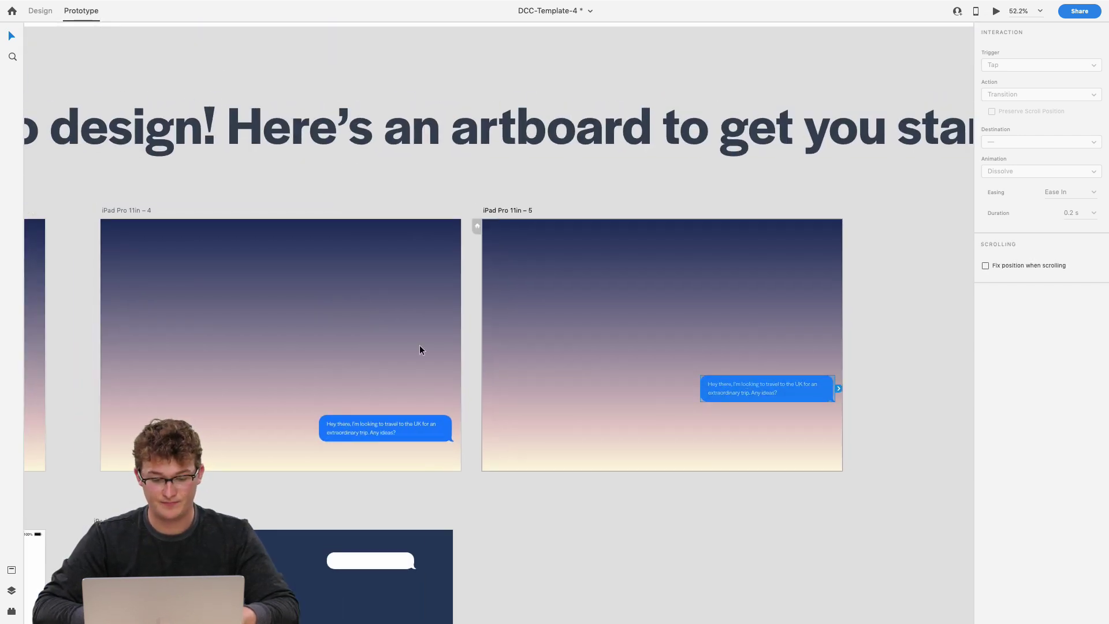
left_click_drag(384, 435, 238, 428)
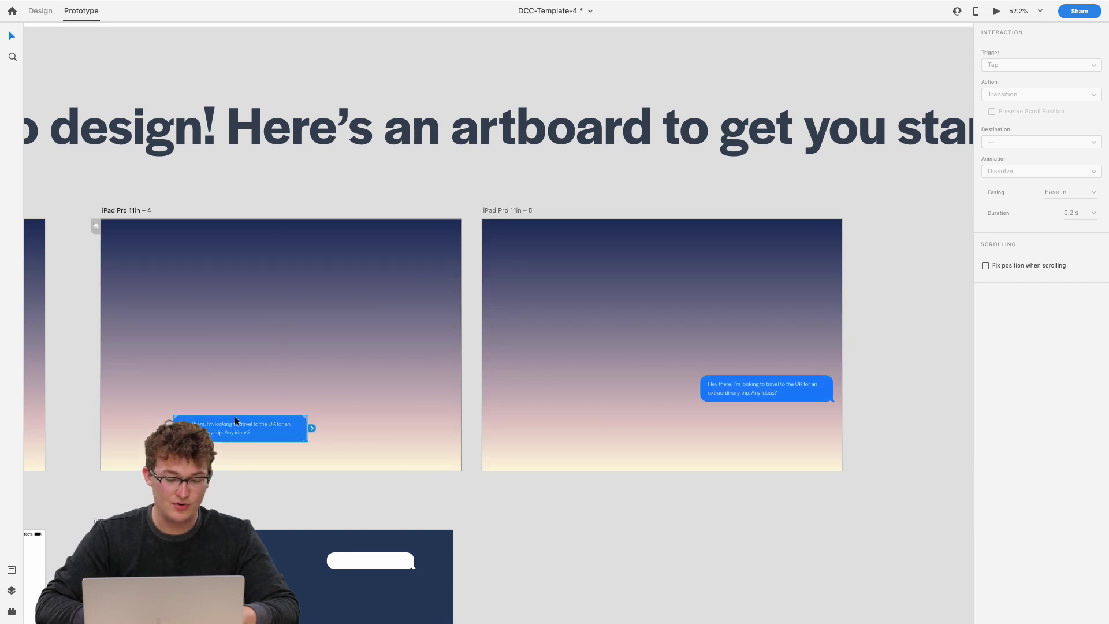
left_click(704, 395)
key("Delete")
Move the message bubble on iPad Pro 11in – 4 farther left and up, to about X 74, Y 545.
scroll(374, 419, "left", 2)
left_click(324, 429)
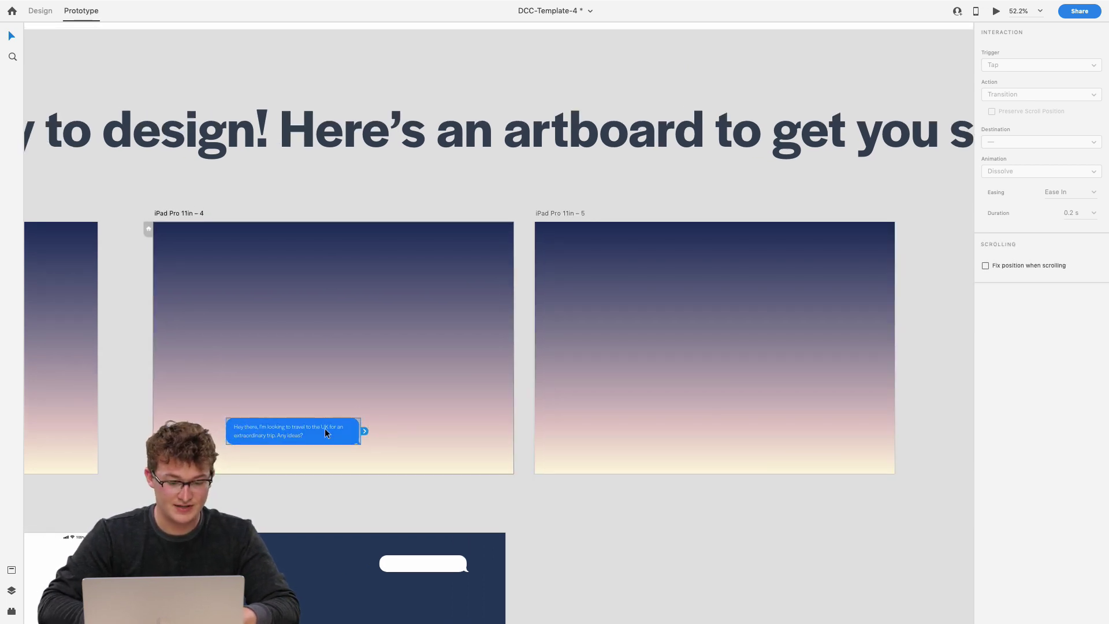
left_click_drag(325, 428, 310, 395)
scroll(392, 397, "left", 2)
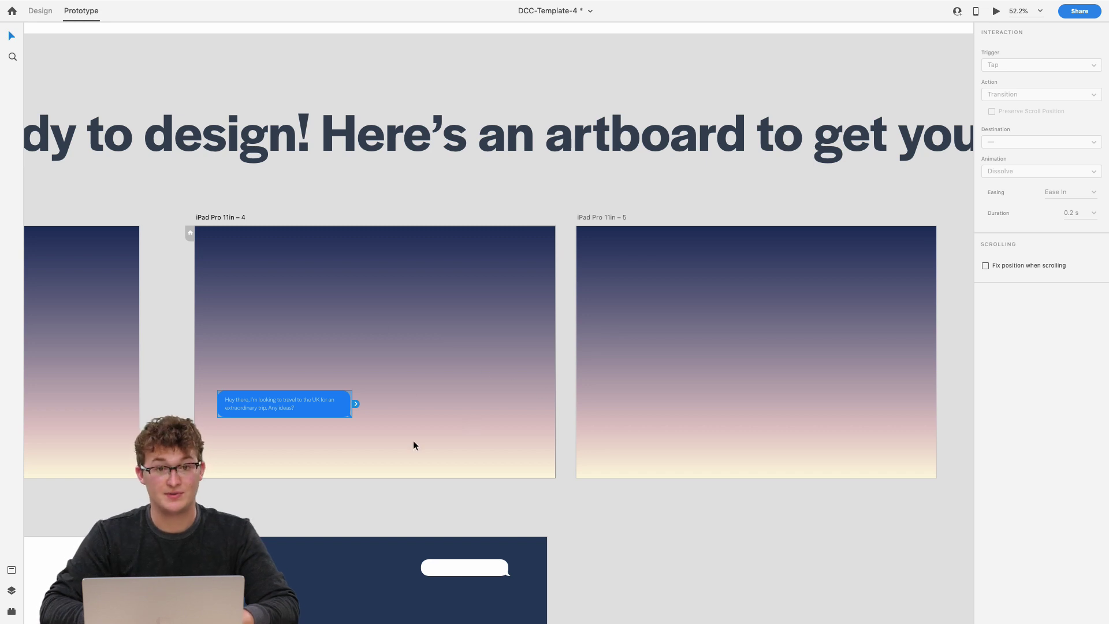
Paste a copy of the message bubble from iPad Pro 11in – 4 onto artboard iPad Pro 11in – 1.
scroll(413, 441, "up", 2)
scroll(415, 391, "left", 2)
scroll(414, 390, "right", 4)
scroll(415, 390, "down", 2)
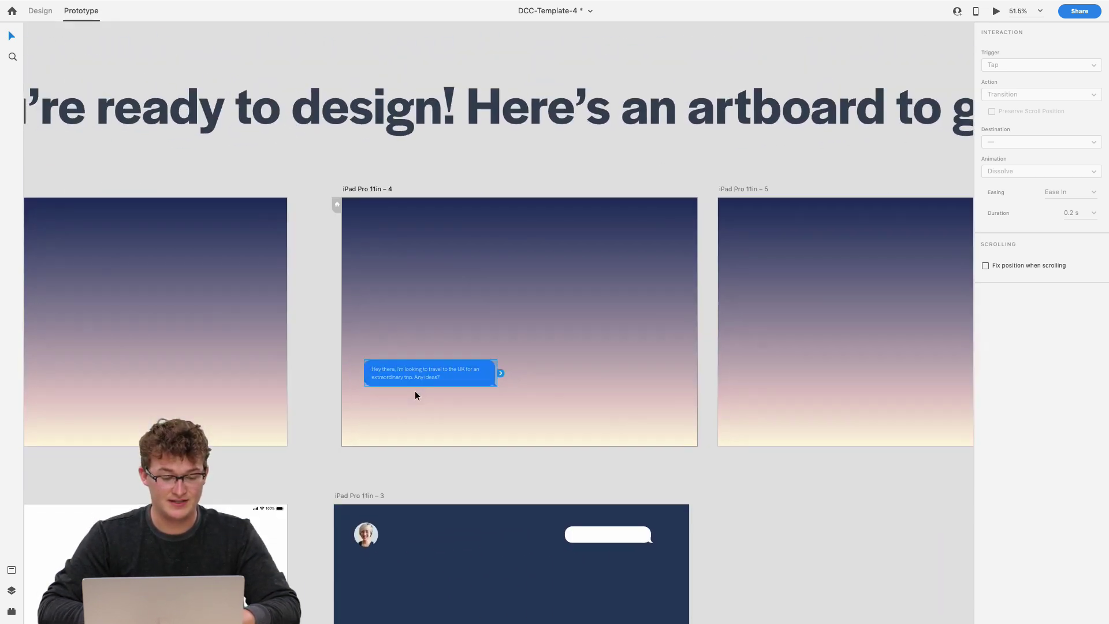
scroll(428, 376, "left", 2)
scroll(428, 377, "up", 1)
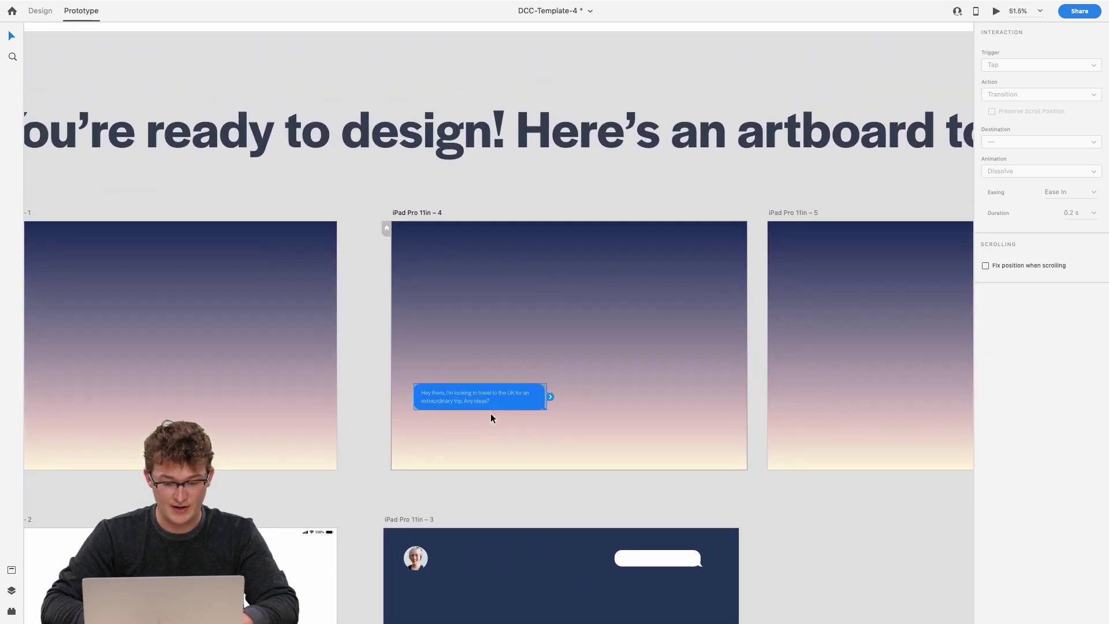
scroll(490, 413, "left", 5)
left_click(439, 434)
left_click(358, 432)
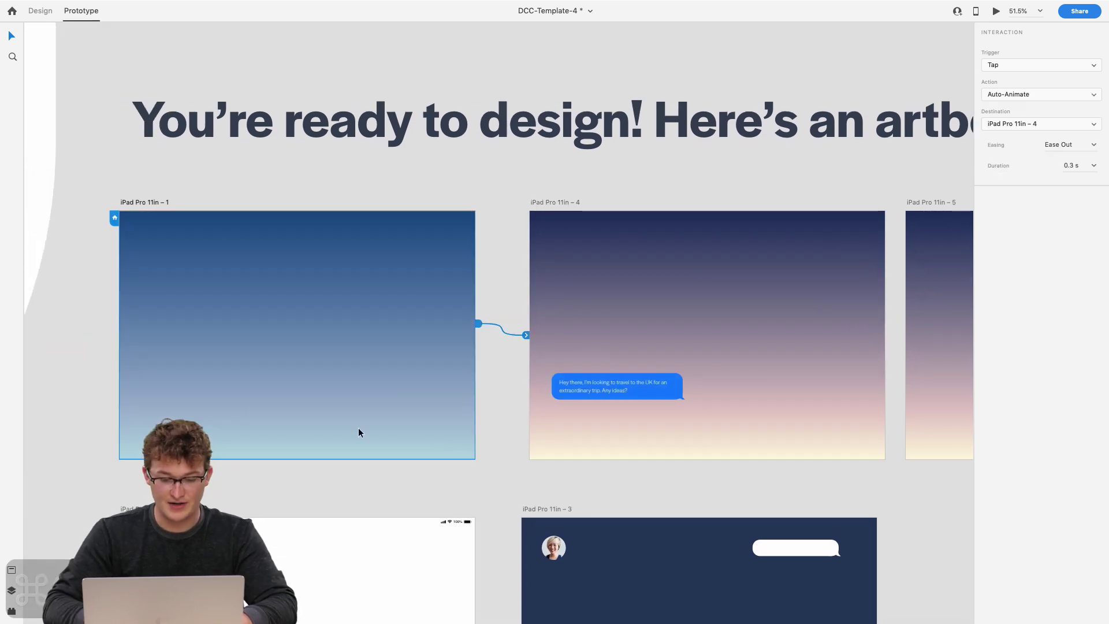
key("super+v")
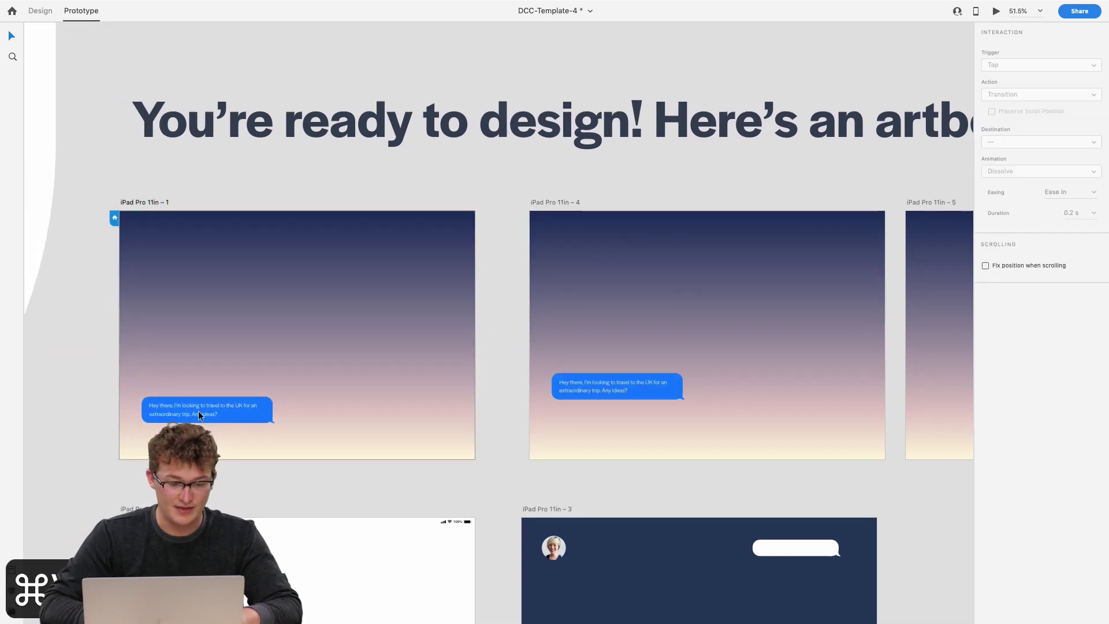
Move the pasted bubble on iPad Pro 11in – 1 straight down to Y 652.65 and reduce its opacity to 0%.
left_click(198, 411)
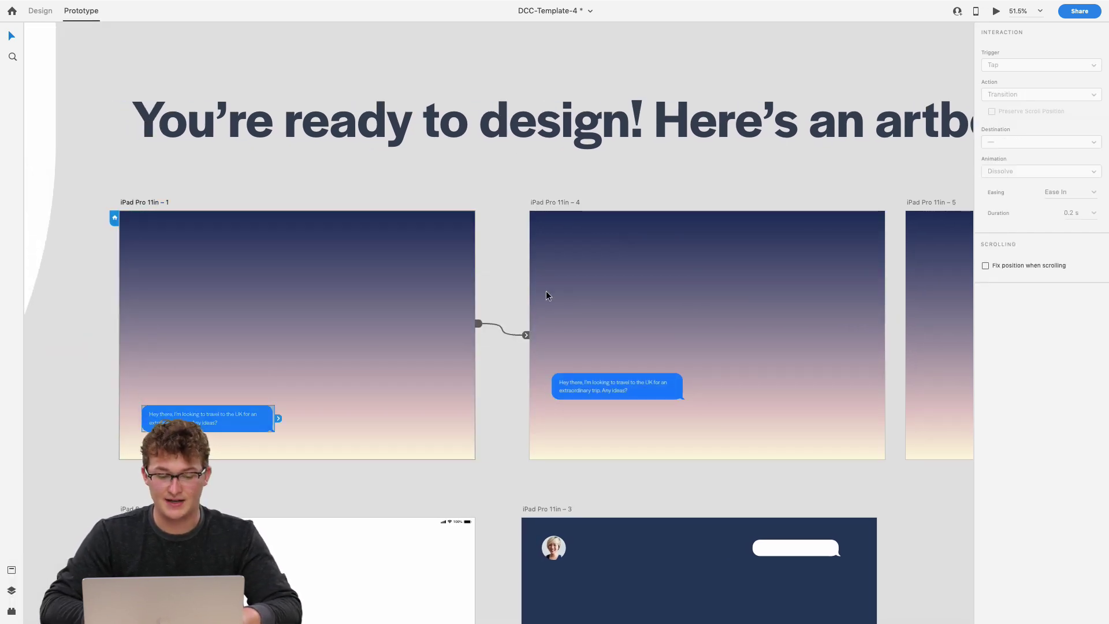
left_click(40, 11)
left_click_drag(1055, 215, 908, 222)
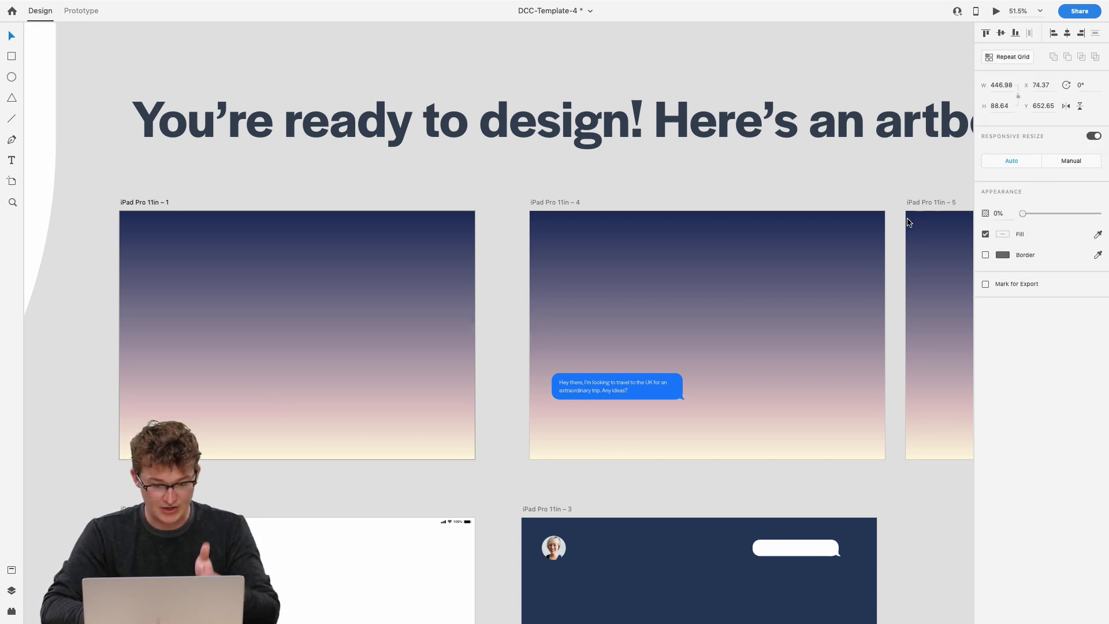
Copy the message bubble from iPad Pro 11in – 4 and paste it onto iPad Pro 11in – 5 at the same position.
scroll(674, 310, "right", 5)
left_click(625, 334)
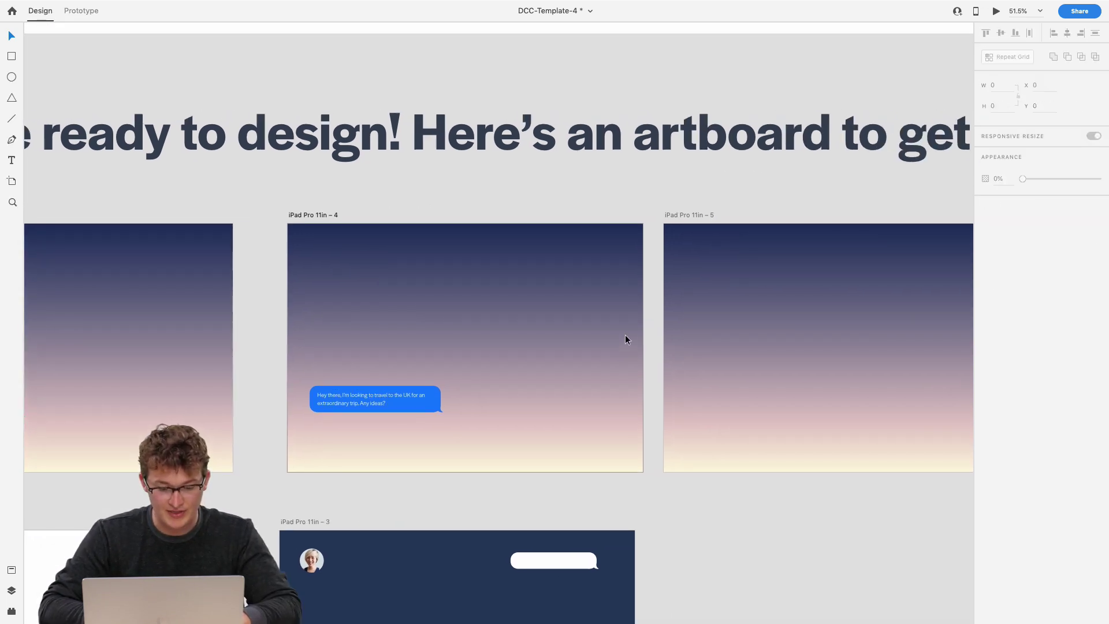
scroll(625, 334, "right", 5)
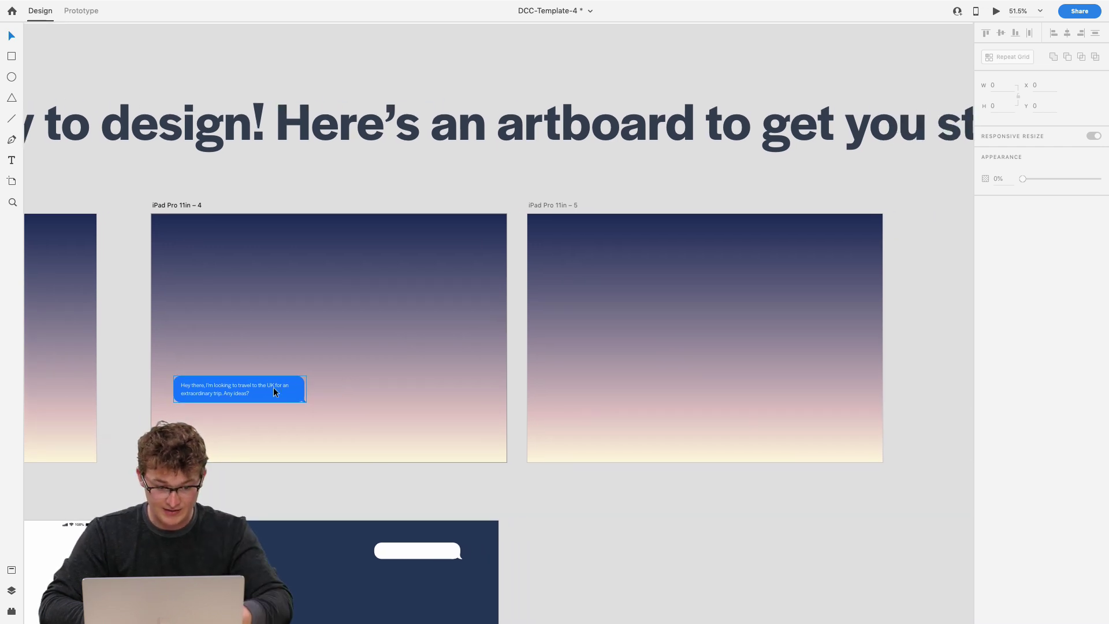
left_click(273, 387)
key("super+c")
left_click(594, 410)
key("super+v")
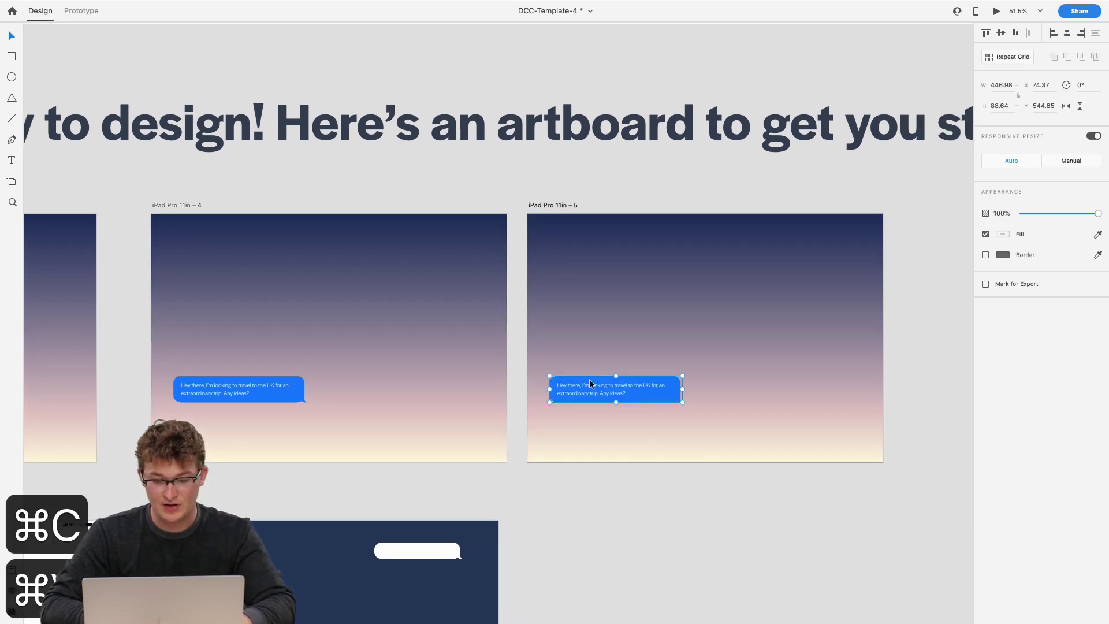
Flip the bubble's rounded rectangle and tail horizontally on iPad Pro 11in – 5 so the tail points left, leaving the text unflipped.
scroll(589, 381, "up", 5)
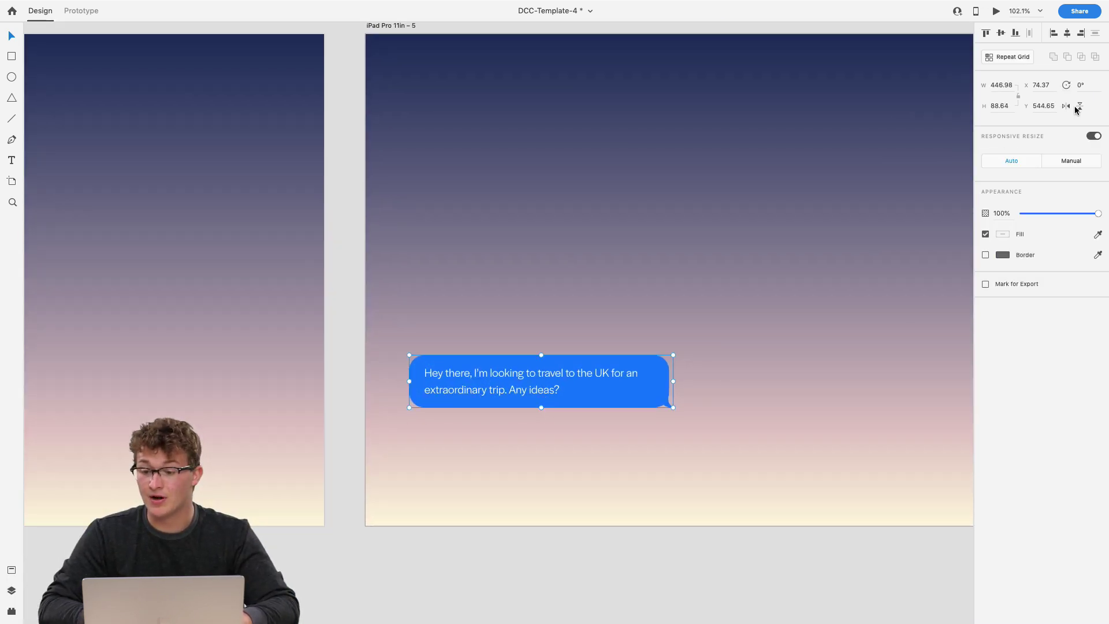
double_click(665, 394)
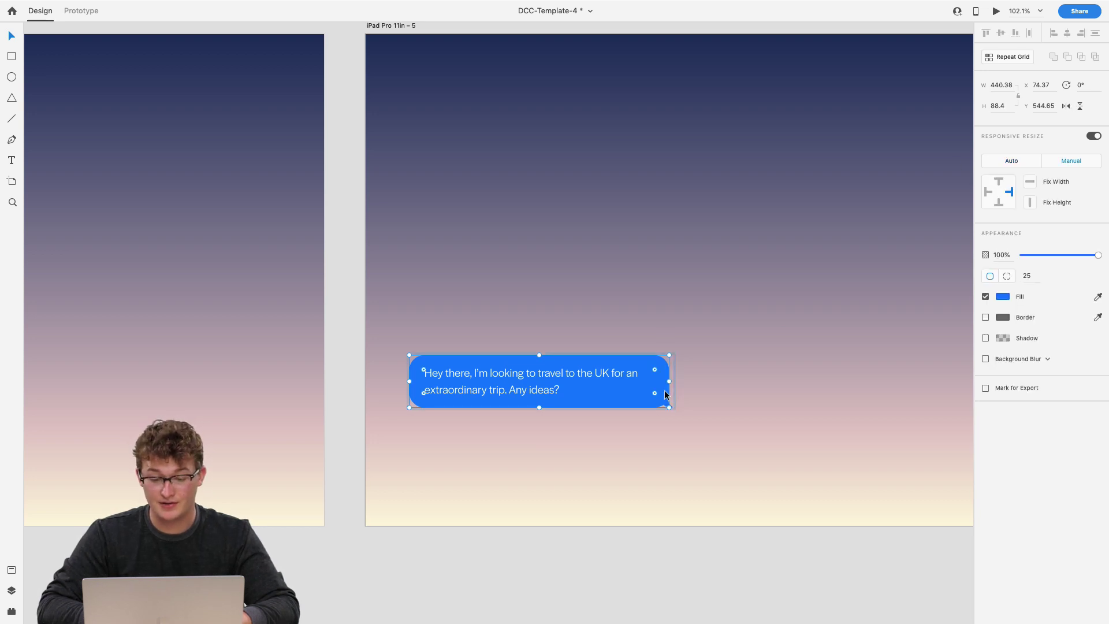
scroll(665, 394, "up", 5)
left_click(666, 406, "shift")
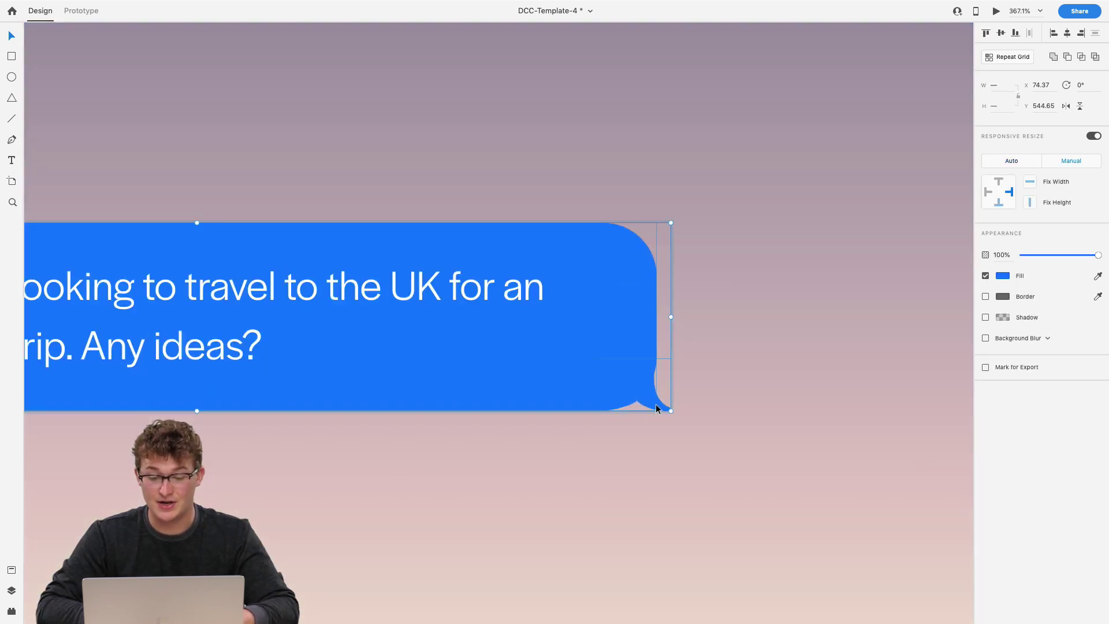
scroll(709, 379, "down", 5)
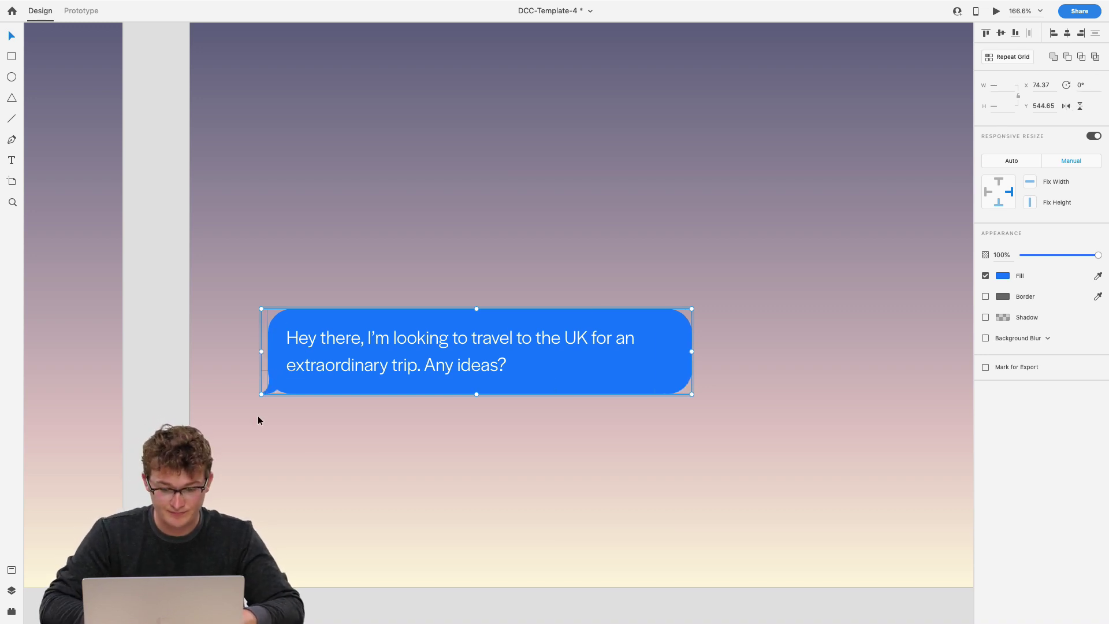
left_click(501, 422)
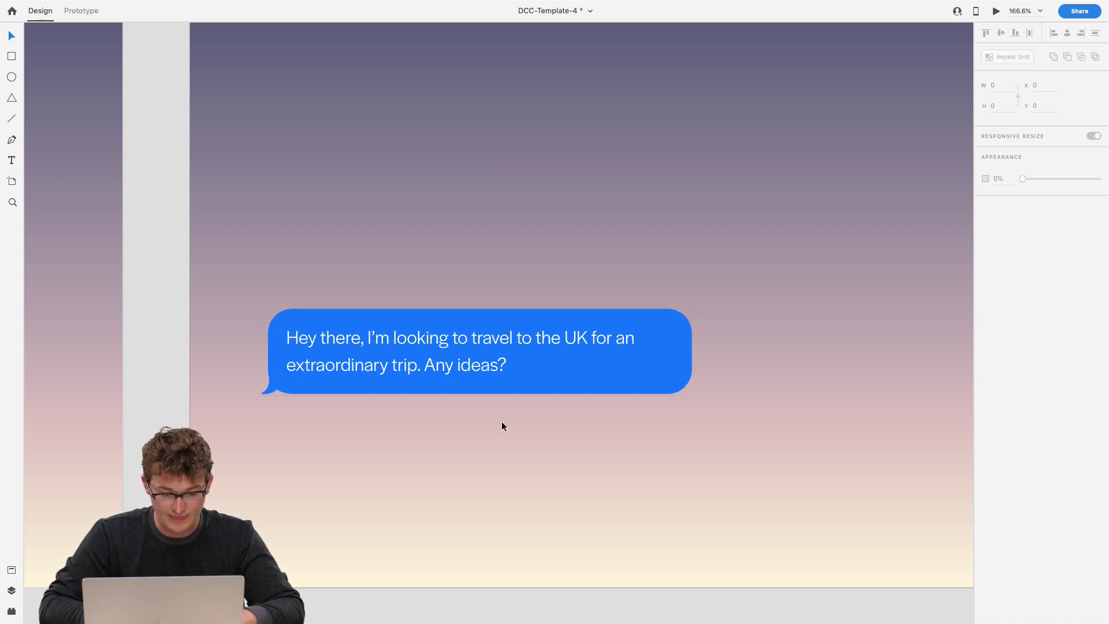
Nudge the flipped message bubble on iPad Pro 11in – 5 slightly left and deselect it.
left_click(350, 387)
key("Escape")
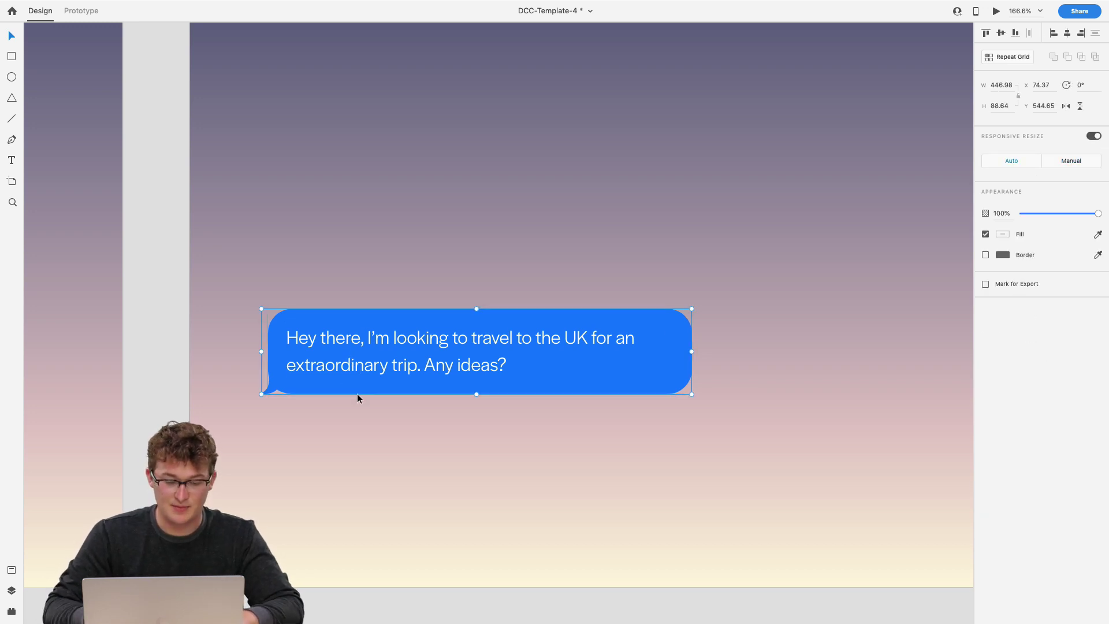
key("Escape")
double_click(349, 365)
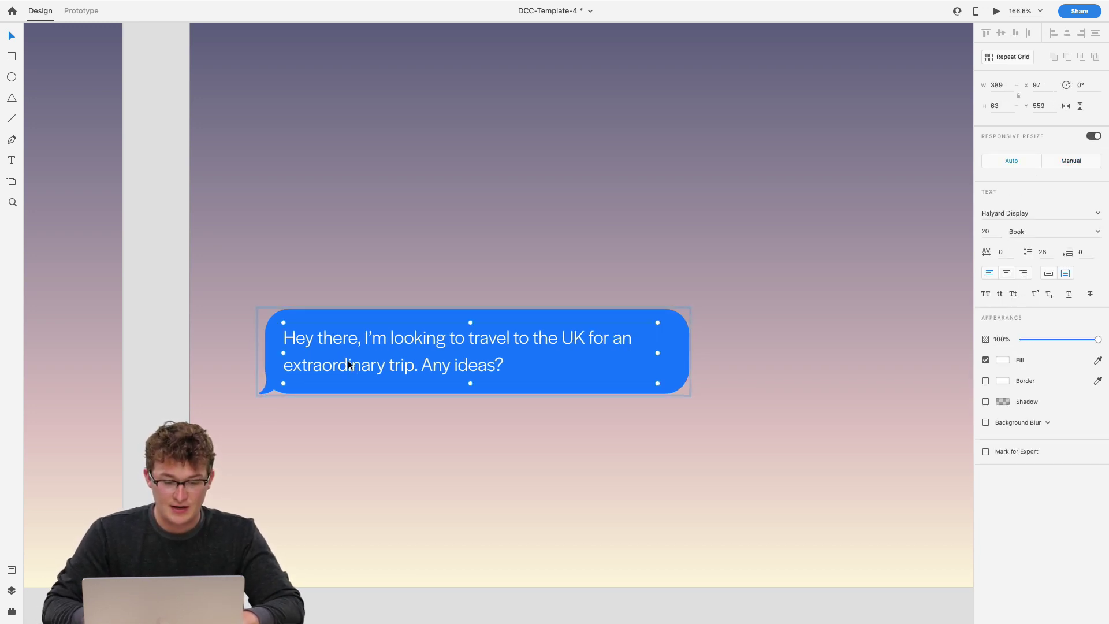
key("Escape")
key("Escape")
scroll(373, 469, "down", 5)
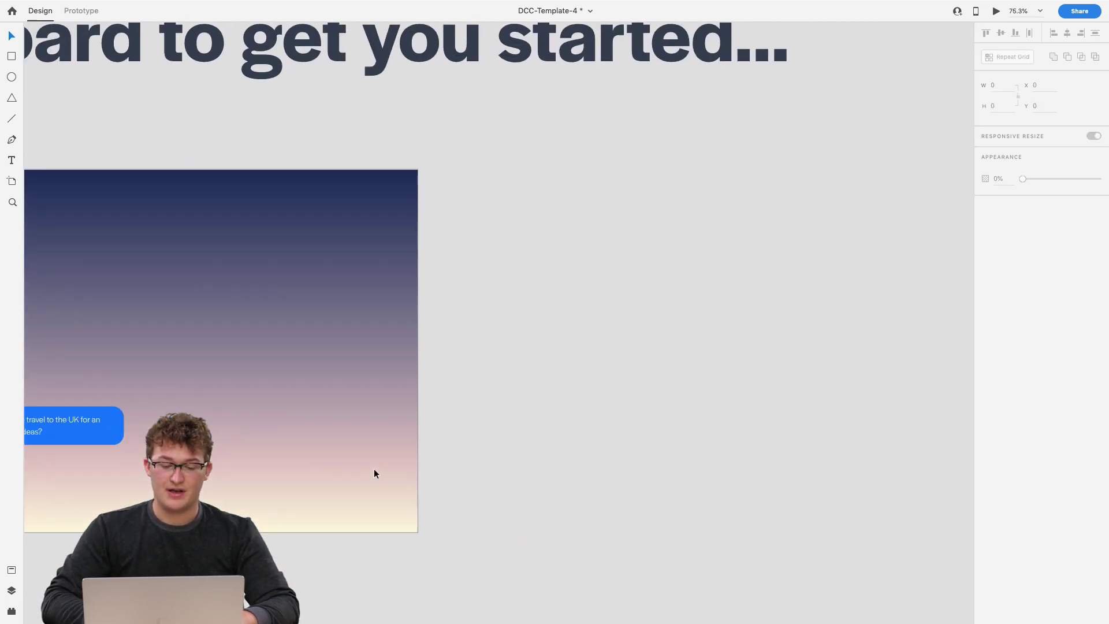
Draw an 81 × 81 circle directly below the portrait avatar on the iPad Pro 11in – 3 artboard.
scroll(373, 469, "down", 5)
scroll(399, 442, "up", 10)
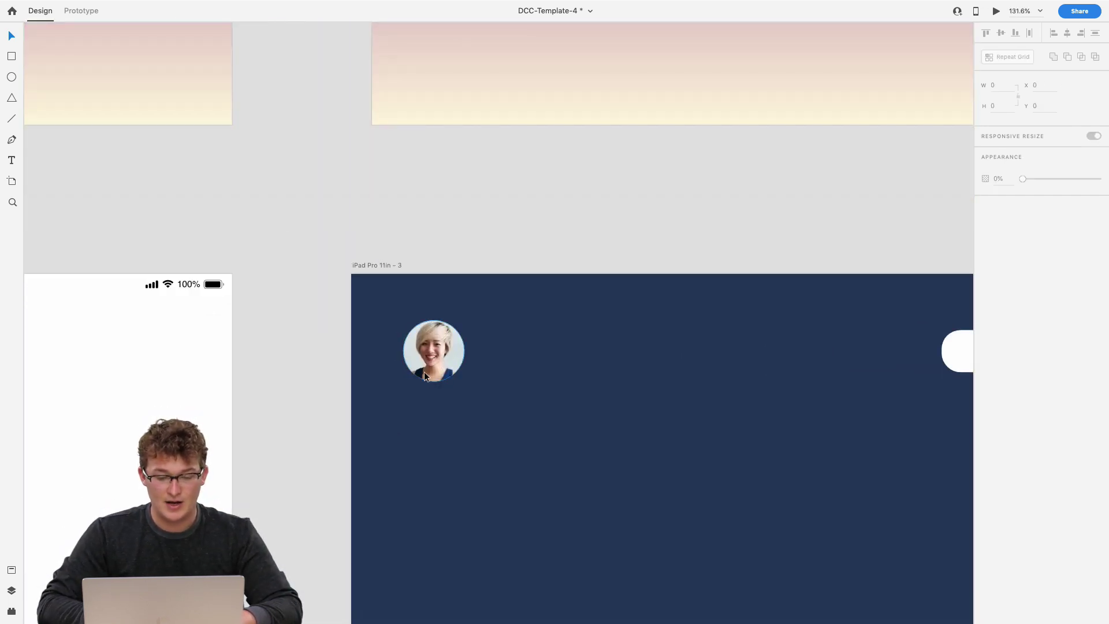
left_click(424, 375)
scroll(424, 375, "up", 5)
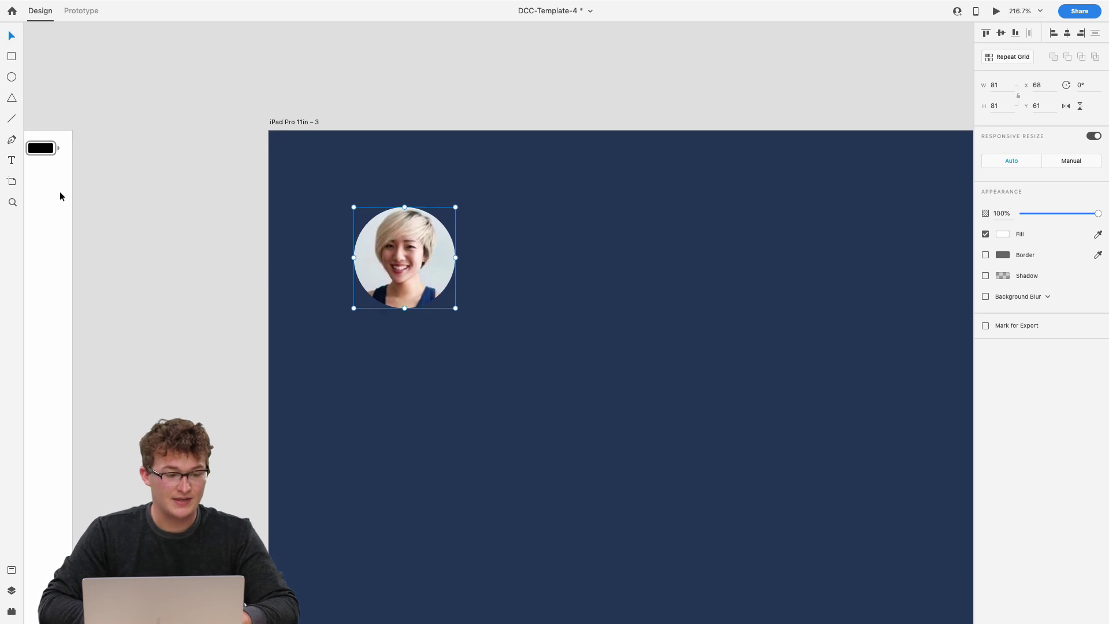
scroll(379, 351, "down", 5)
left_click_drag(352, 268, 472, 373)
scroll(471, 372, "down", 4)
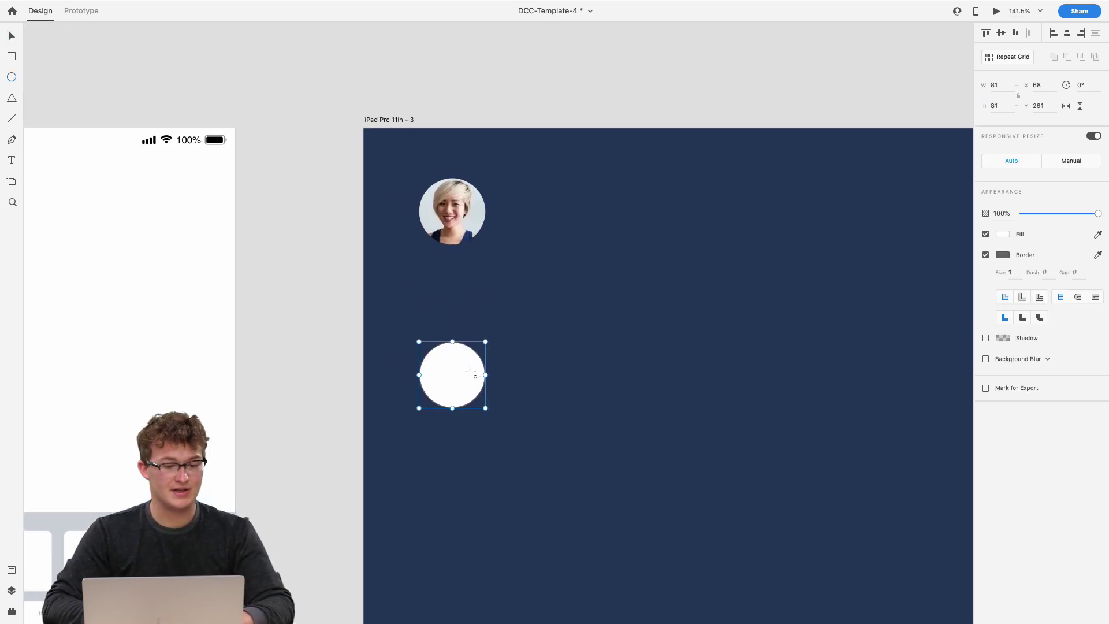
Try to fill the circle with a randomized avatar using the UI Faces plugin and its default filters.
left_click(151, 6)
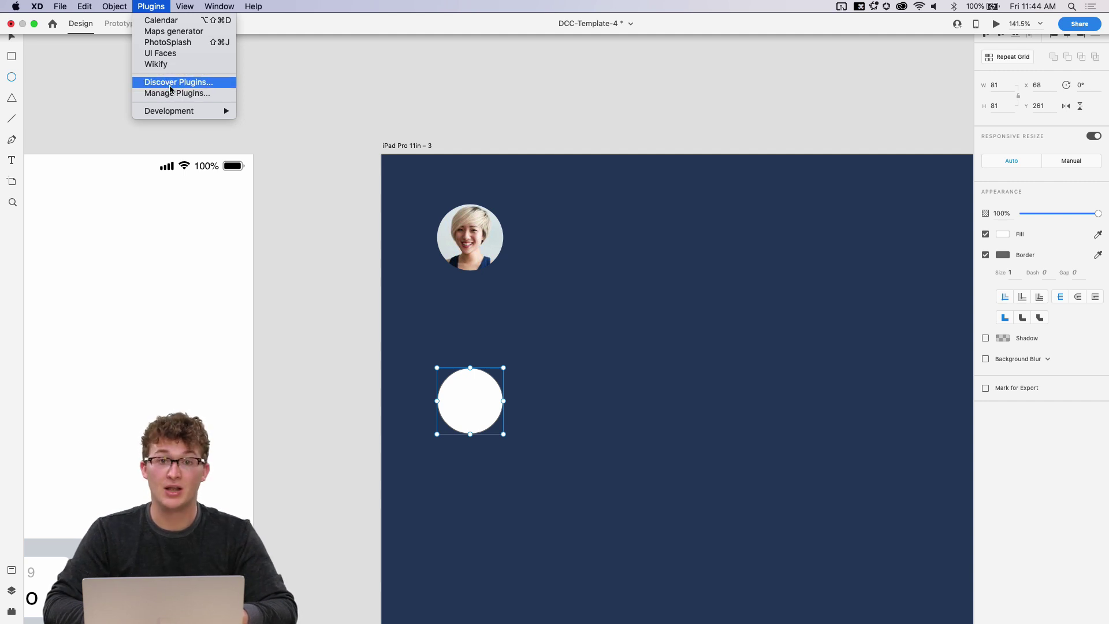
left_click(160, 55)
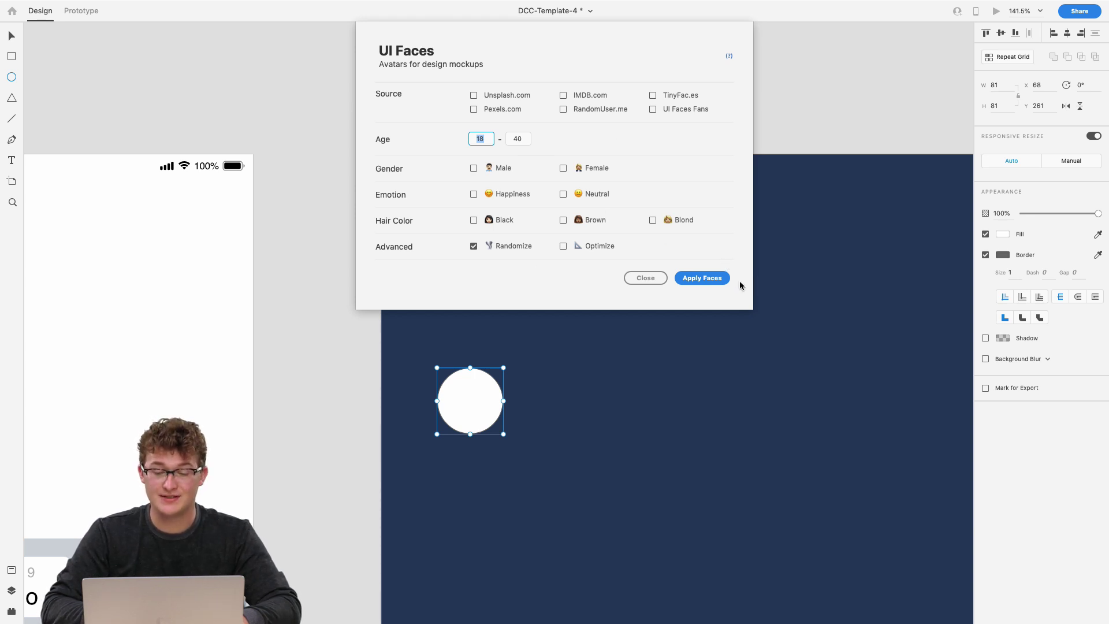
left_click(716, 279)
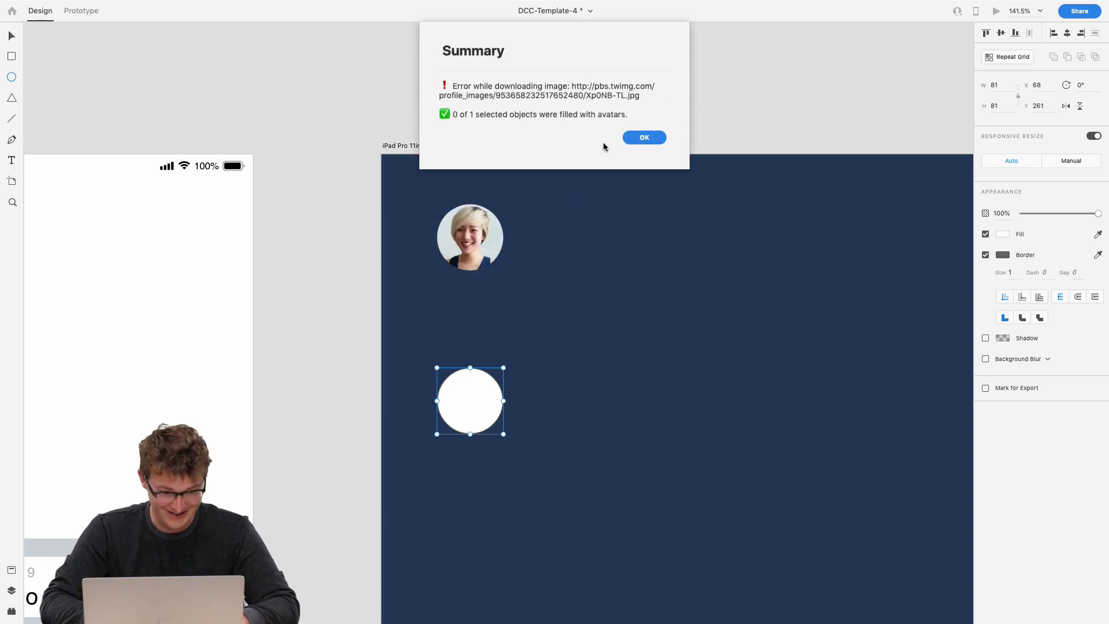
left_click(645, 138)
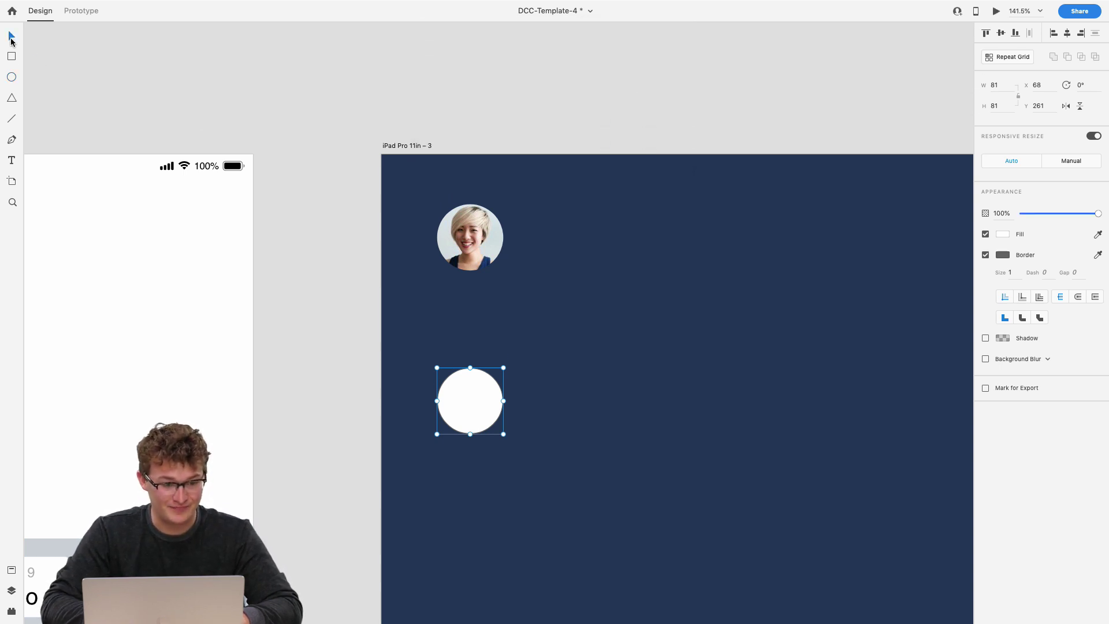
Duplicate the white circle beside the original at X 177 and select both circles.
left_click_drag(477, 397, 564, 392)
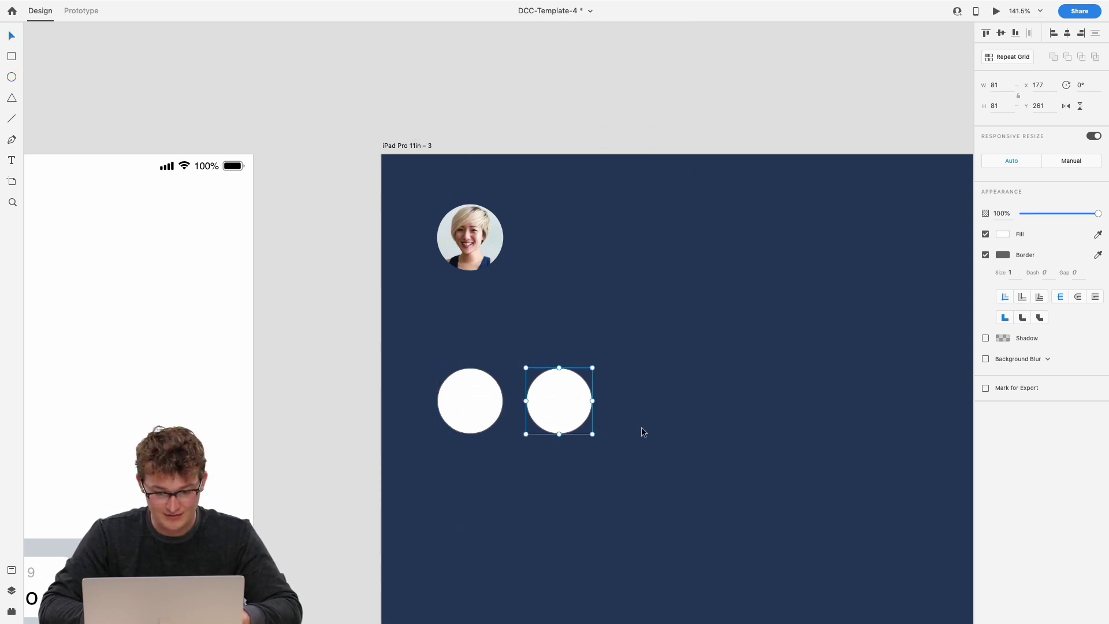
left_click_drag(641, 427, 403, 392)
left_click(151, 6)
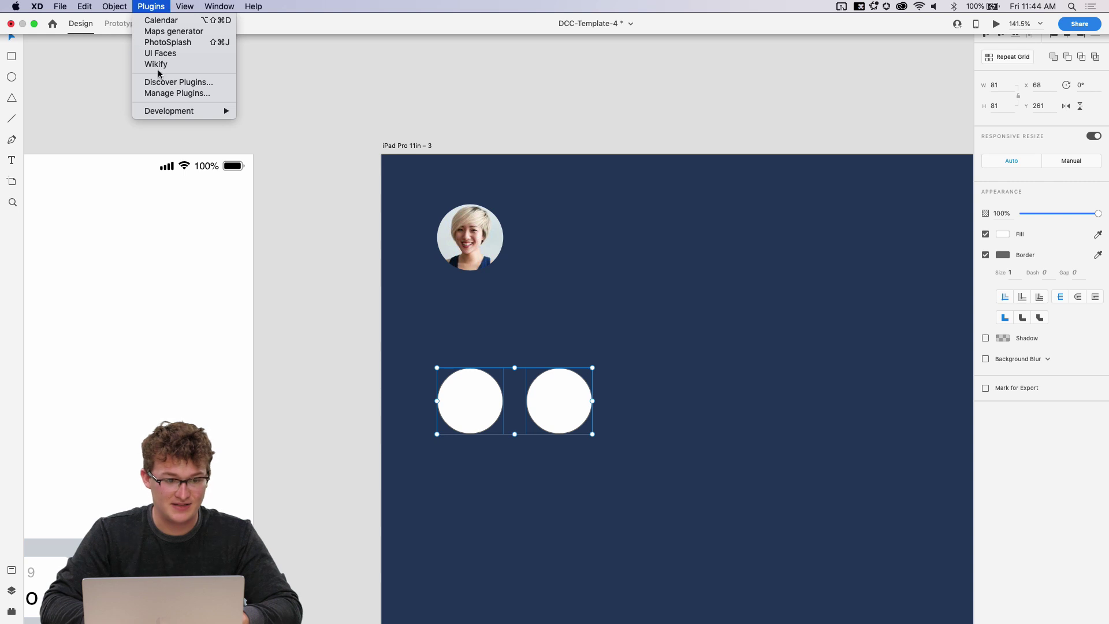
left_click(171, 53)
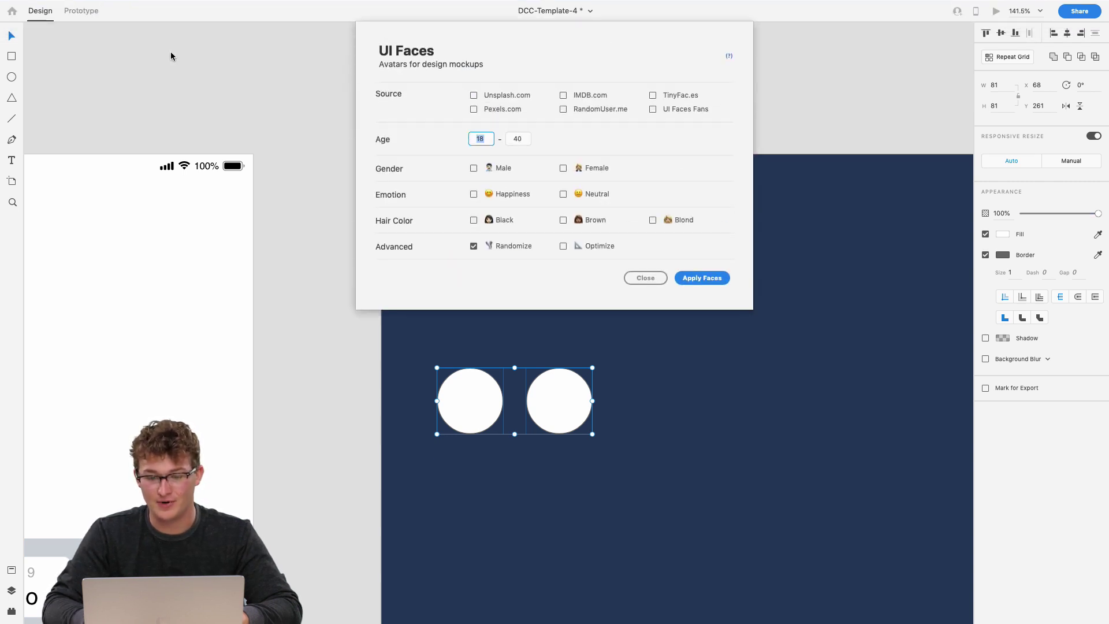
key("Escape")
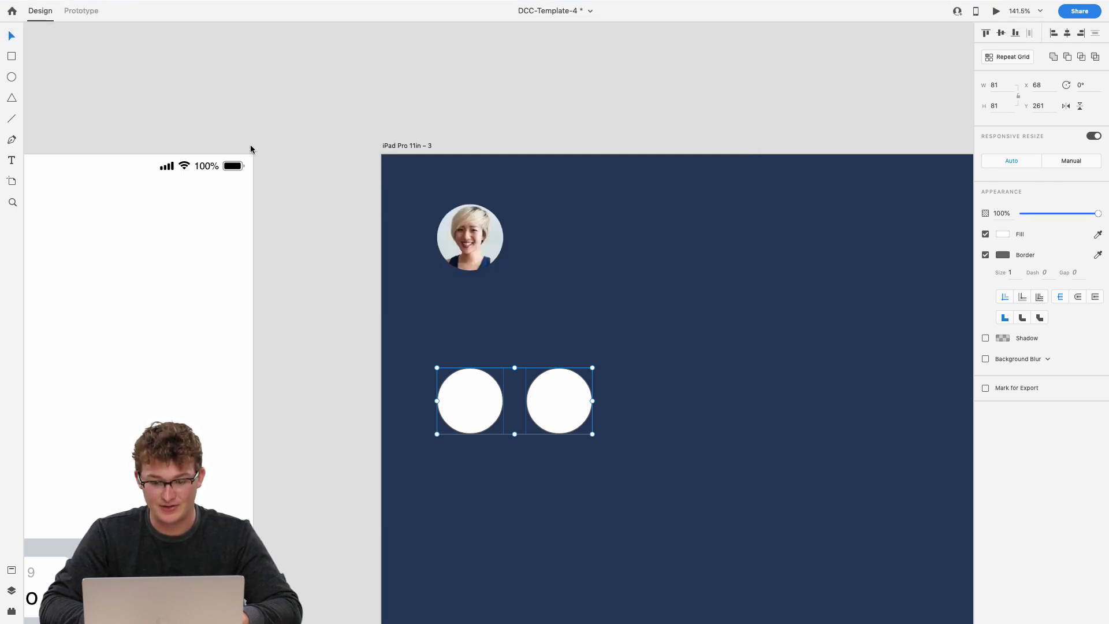
Fill both circles with randomized avatars using the UI Faces plugin, and delete the two filled circles.
scroll(453, 337, "down", 2)
scroll(453, 337, "up", 2)
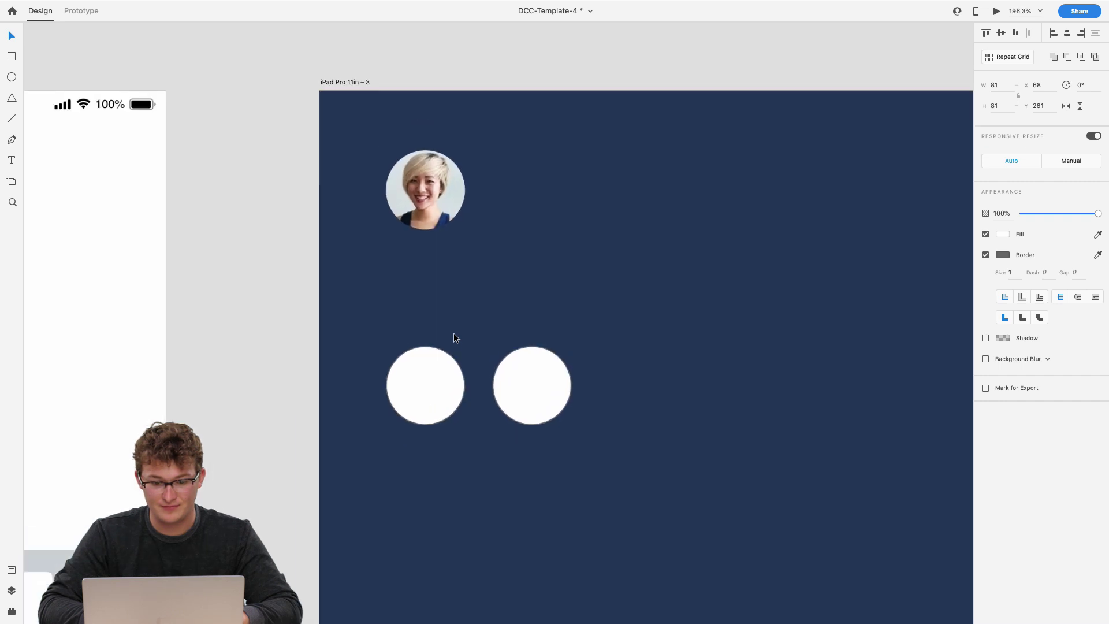
left_click(152, 6)
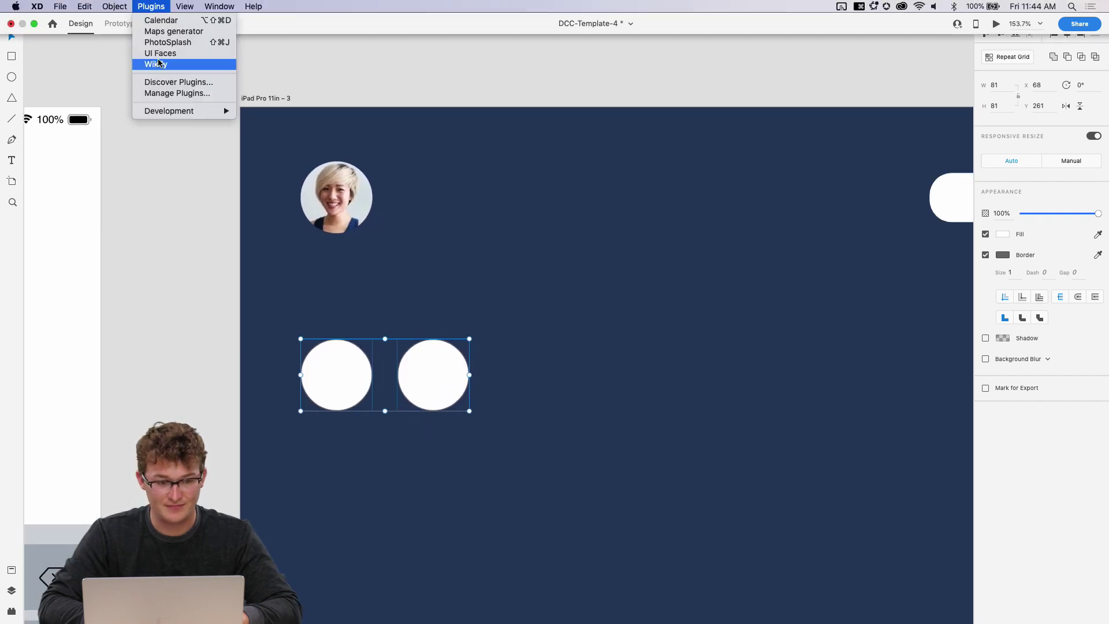
left_click(160, 56)
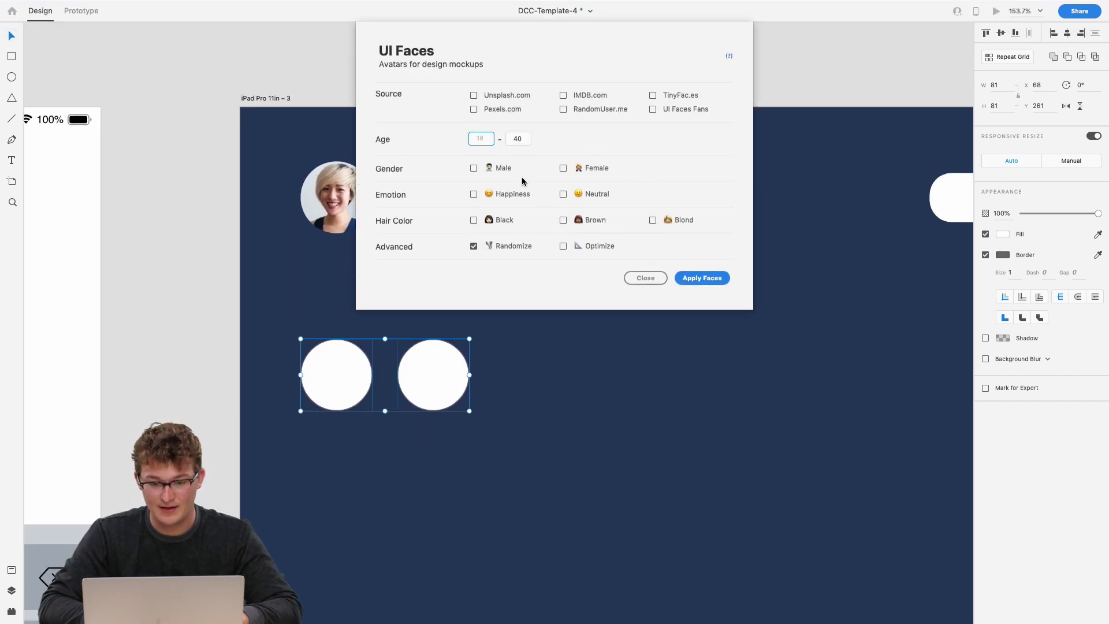
left_click(706, 282)
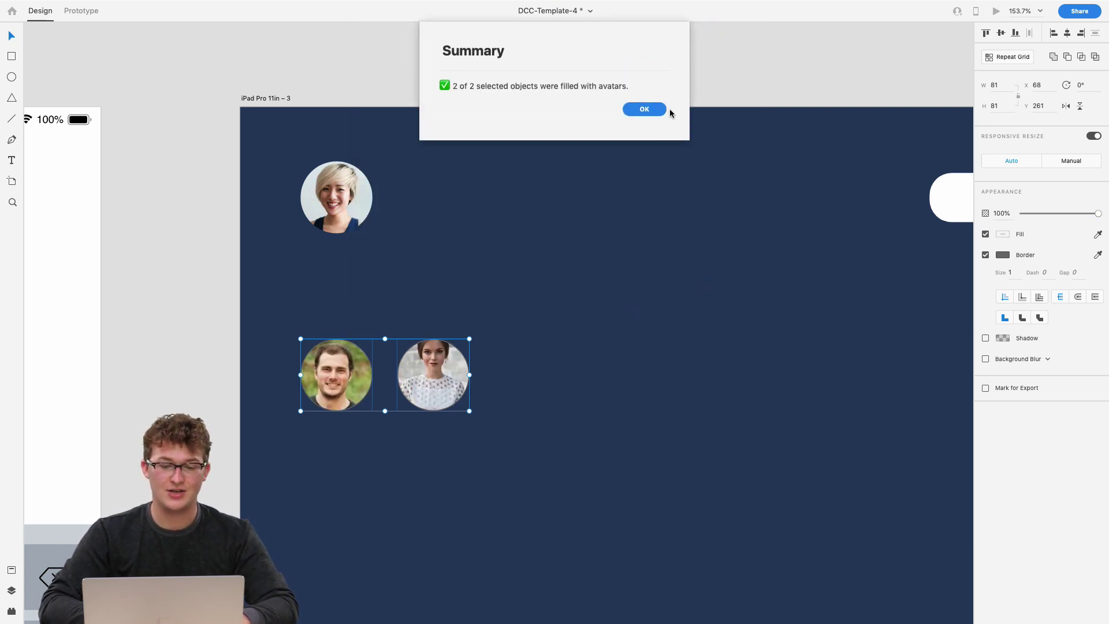
left_click(656, 108)
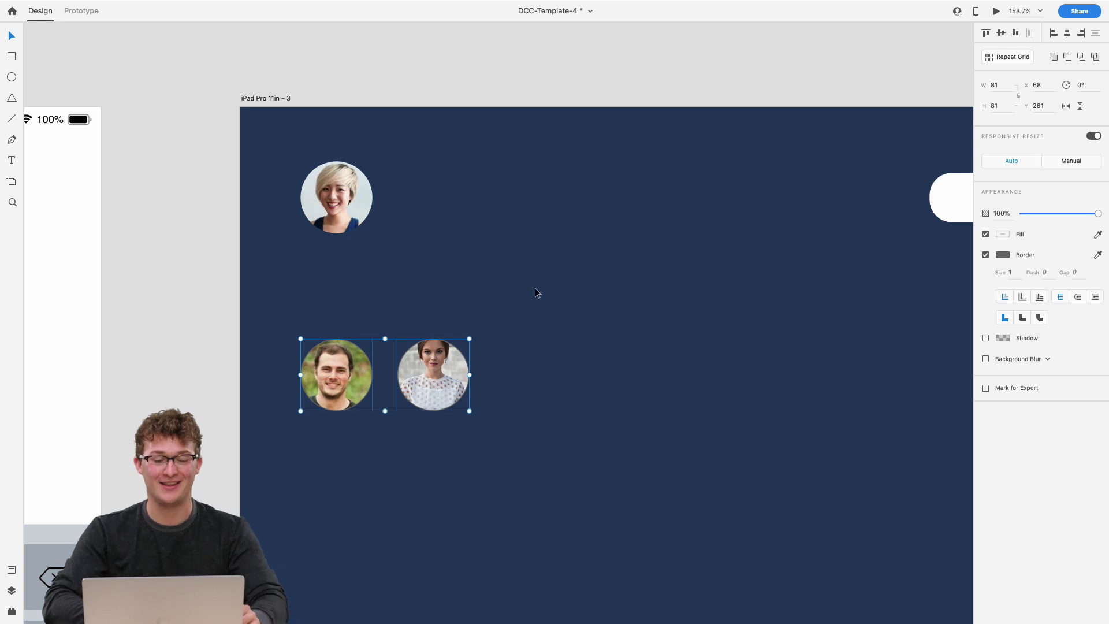
key("BackSpace")
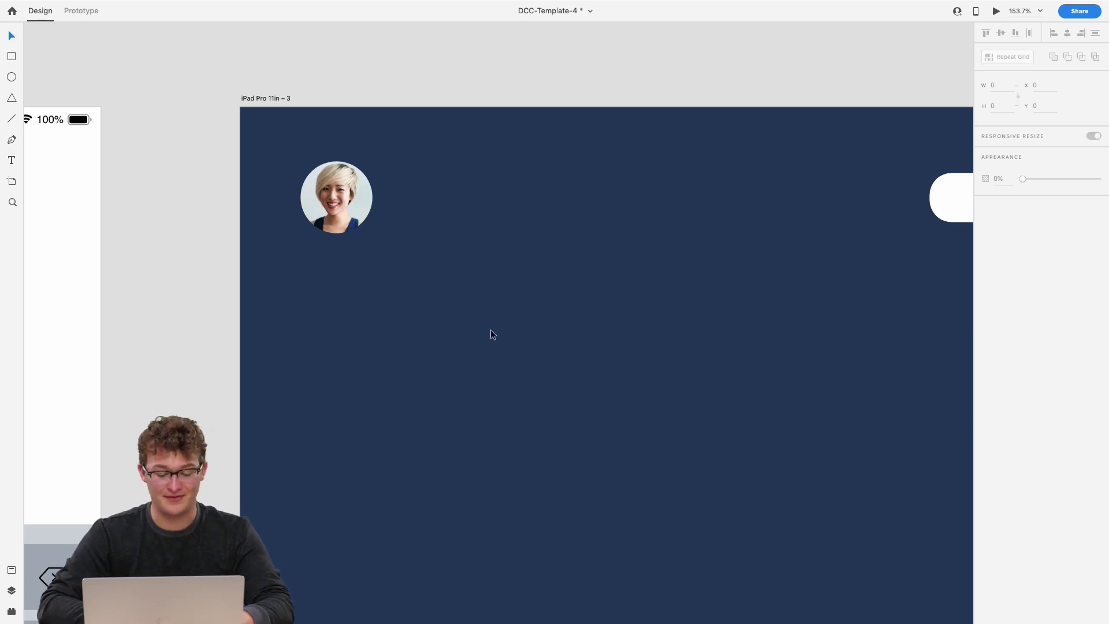
Copy the portrait avatar from iPad Pro 11in – 3 onto iPad Pro 11in – 5, left of the blue bubble, and shift the bubble right.
scroll(490, 329, "up", 2)
scroll(491, 329, "right", 1)
scroll(490, 334, "down", 3)
left_click(363, 390)
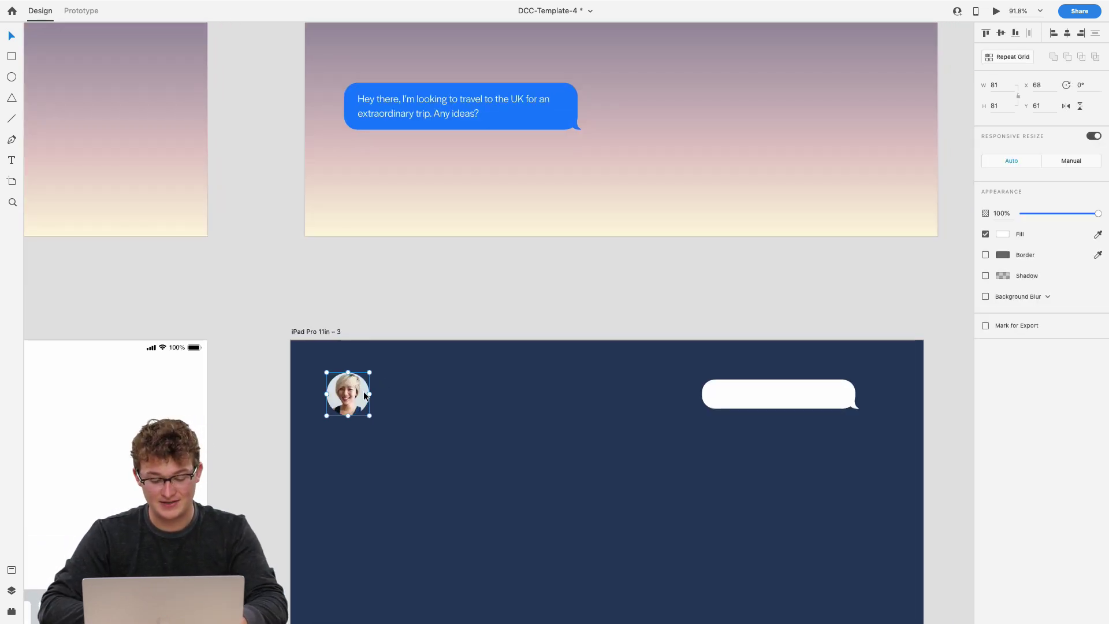
scroll(363, 390, "up", 2)
left_click(415, 234)
scroll(415, 234, "down", 5)
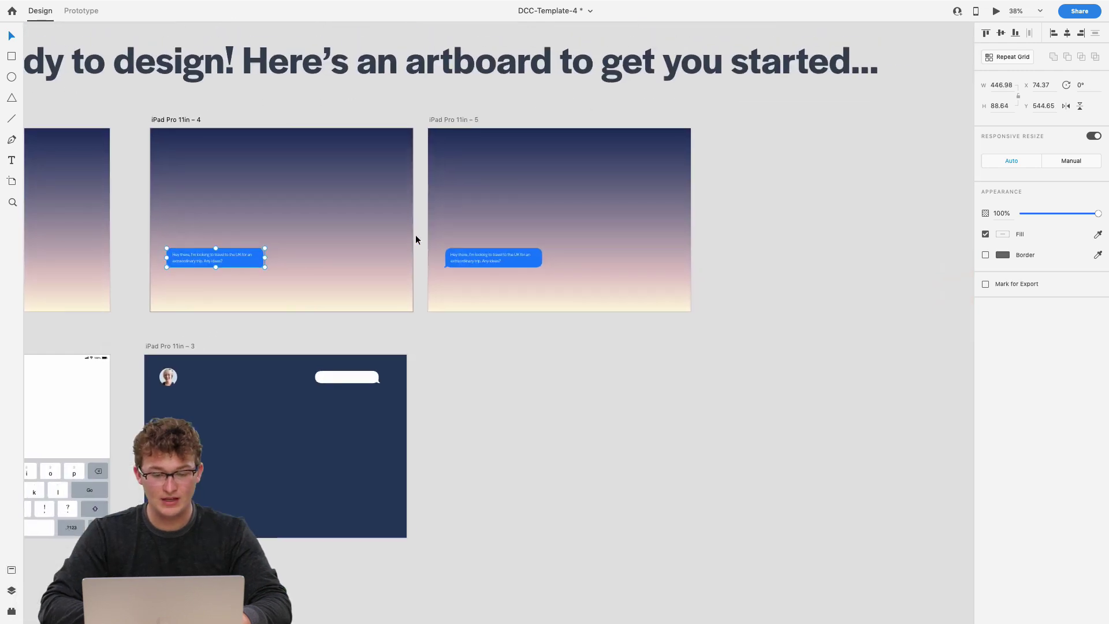
scroll(490, 276, "up", 6)
key("super+v")
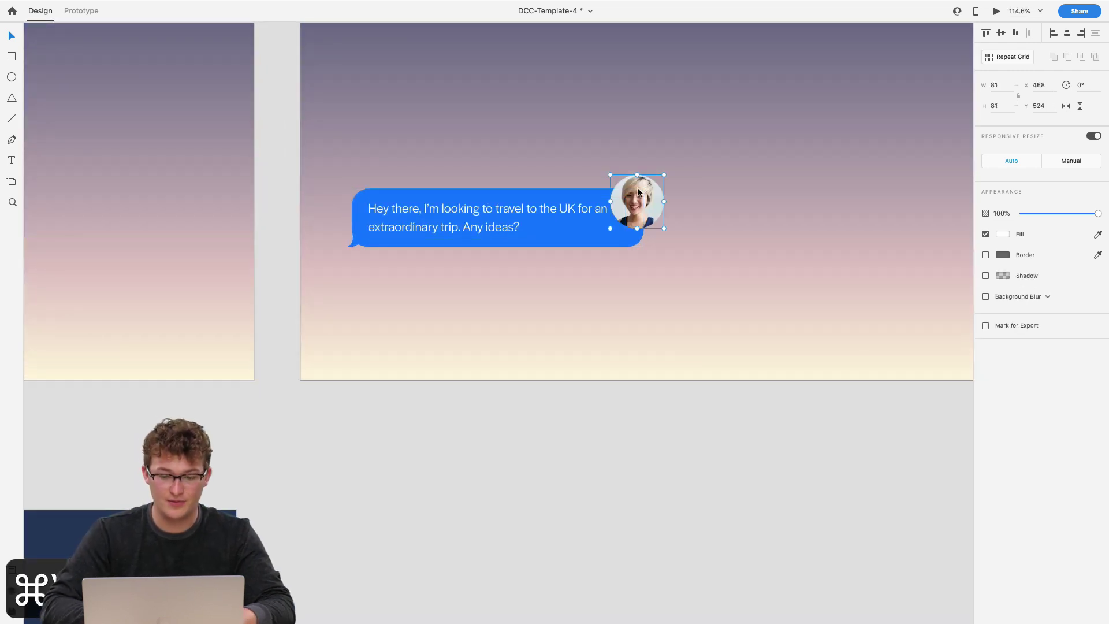
left_click_drag(635, 203, 350, 210)
left_click_drag(439, 209, 472, 208)
Copy the avatar and blue bubble from iPad Pro 11in – 5 onto iPad Pro 11in – 4, below its existing bubble at Y 678.65.
scroll(468, 209, "down", 5)
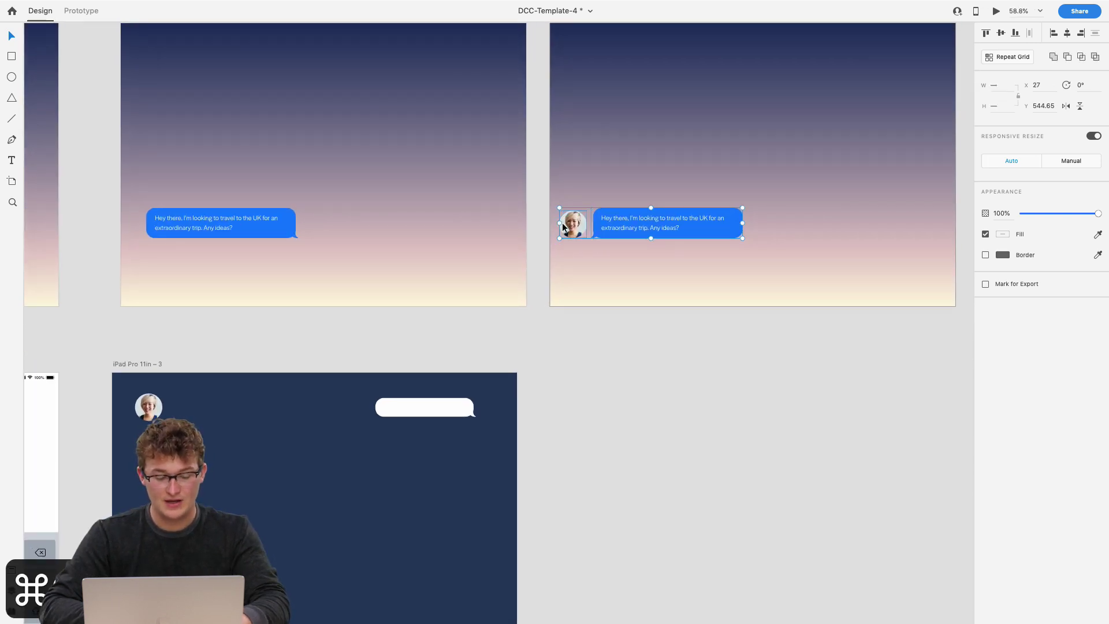
scroll(562, 223, "left", 5)
key("super+c")
key("super+v")
left_click_drag(441, 236, 440, 282)
scroll(440, 282, "up", 5)
scroll(457, 218, "down", 3)
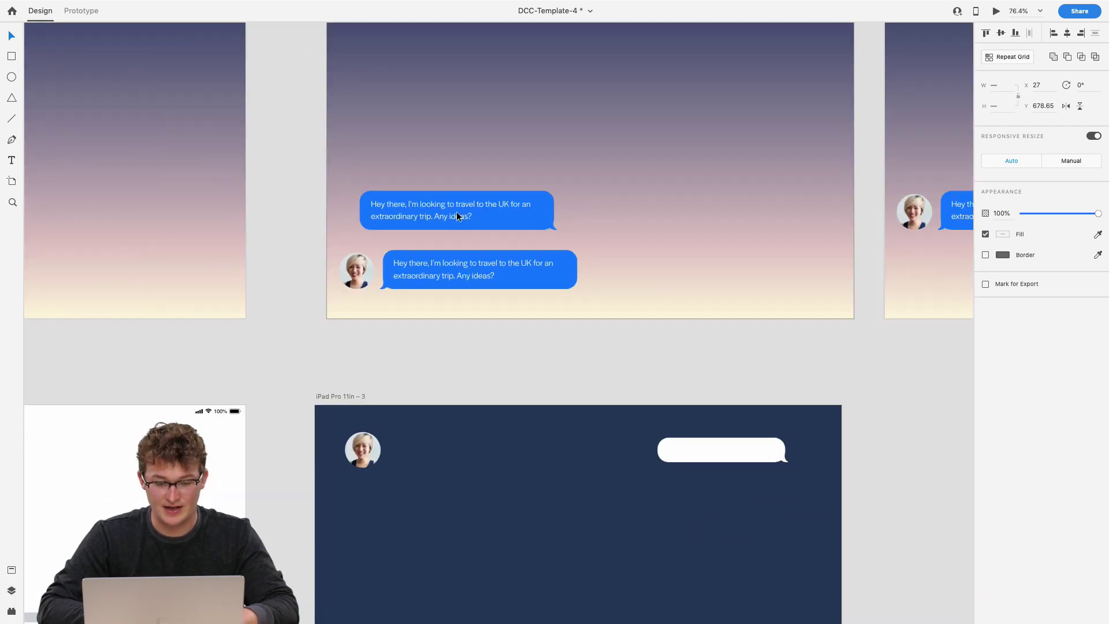
Move the upper blue bubble on iPad Pro 11in – 4 right to X 129.37, in line with the lower bubble.
scroll(456, 217, "right", 1)
scroll(456, 217, "up", 5)
left_click_drag(453, 218, 499, 225)
scroll(499, 225, "down", 3)
key("Right")
key("Right")
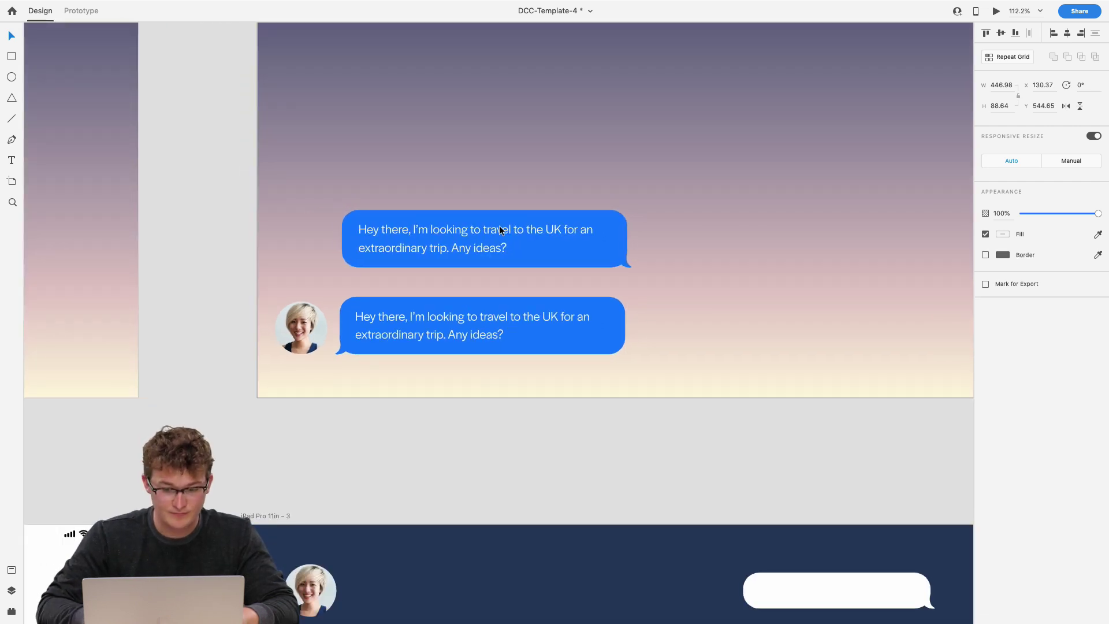
scroll(500, 229, "up", 3)
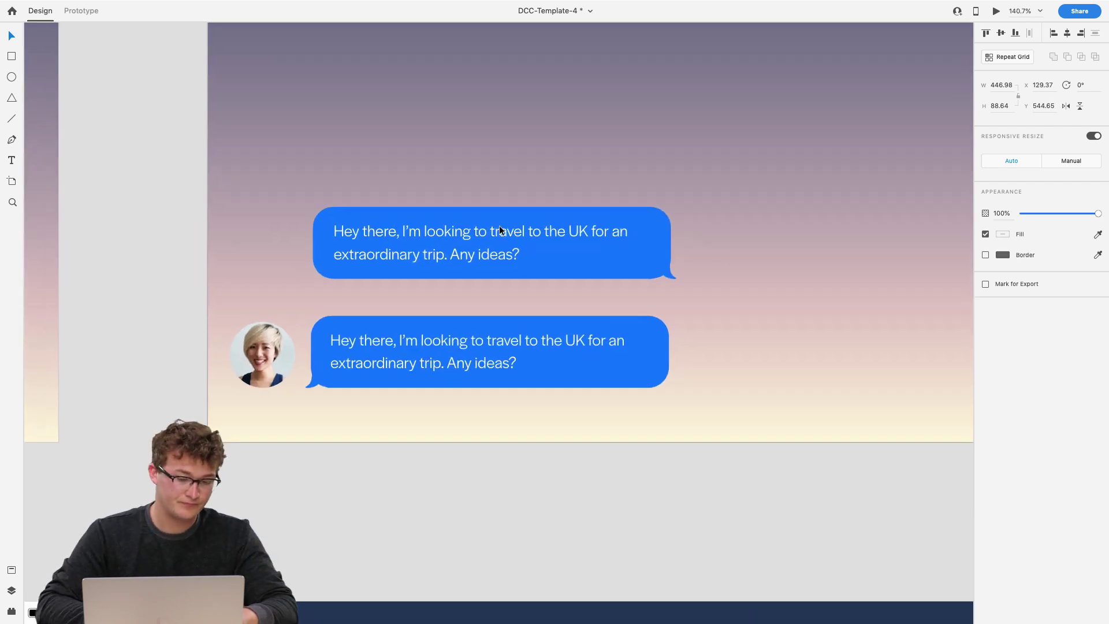
Change the fill of the lower message bubble's body and tail to white.
left_click(632, 320)
scroll(924, 277, "right", 3)
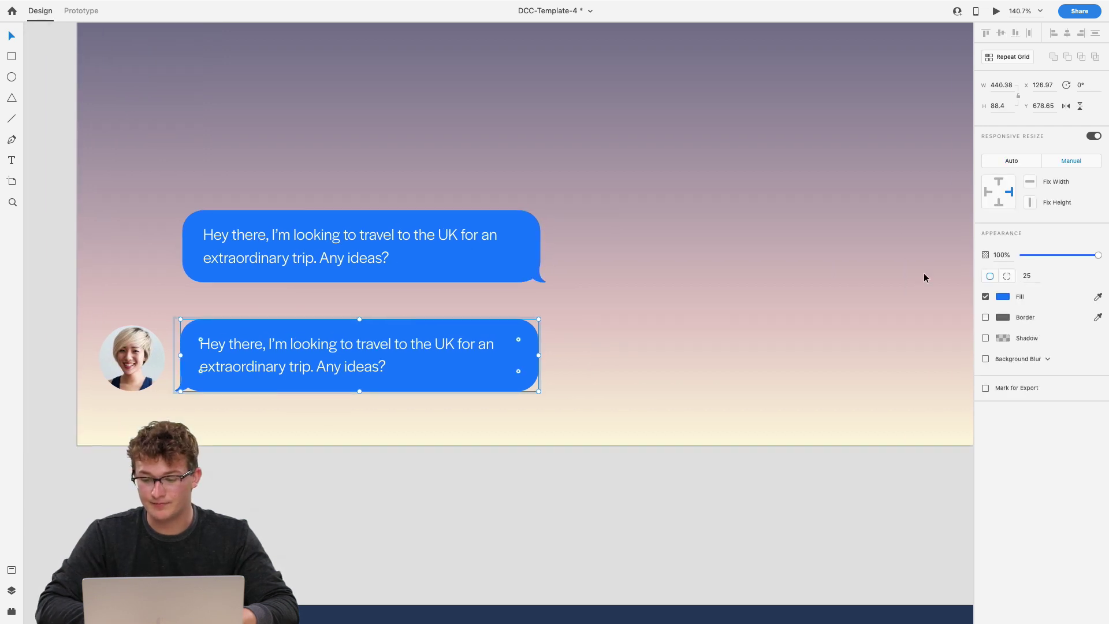
left_click(1003, 297)
left_click_drag(889, 260, 712, 173)
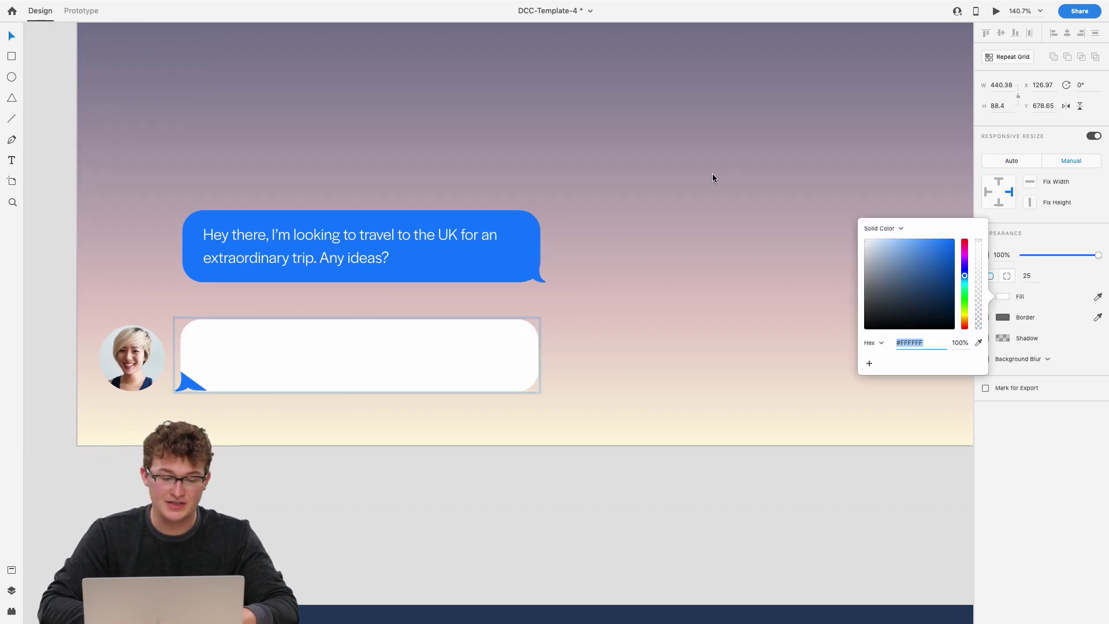
left_click(186, 381)
left_click(1003, 275)
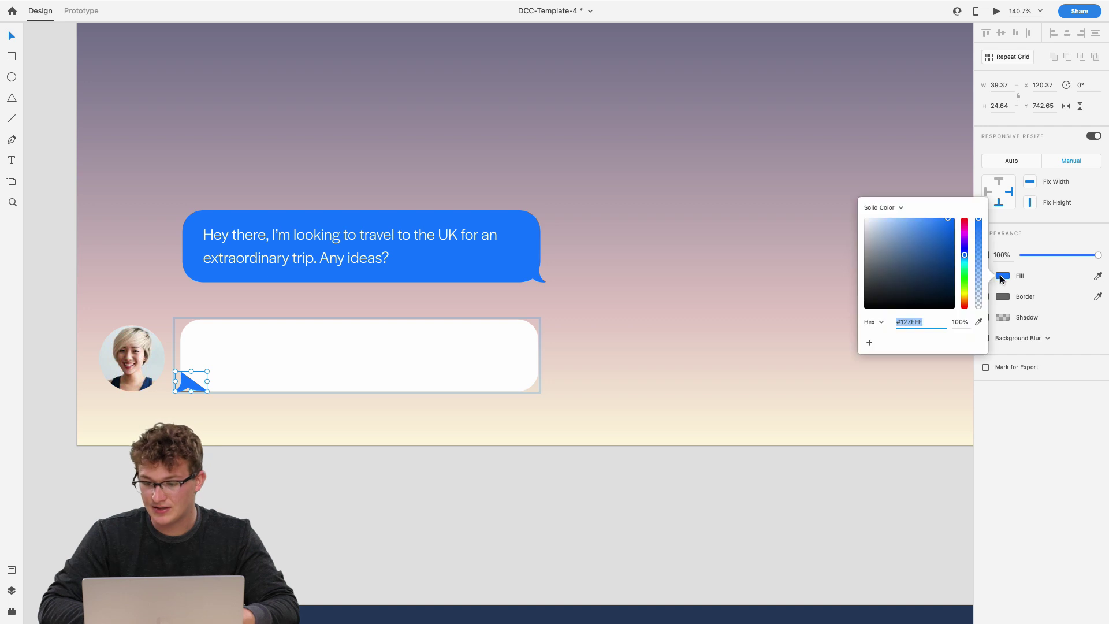
left_click_drag(866, 222, 767, 186)
Recolour the message text in the lower white bubble to black.
left_click(396, 345)
double_click(396, 346)
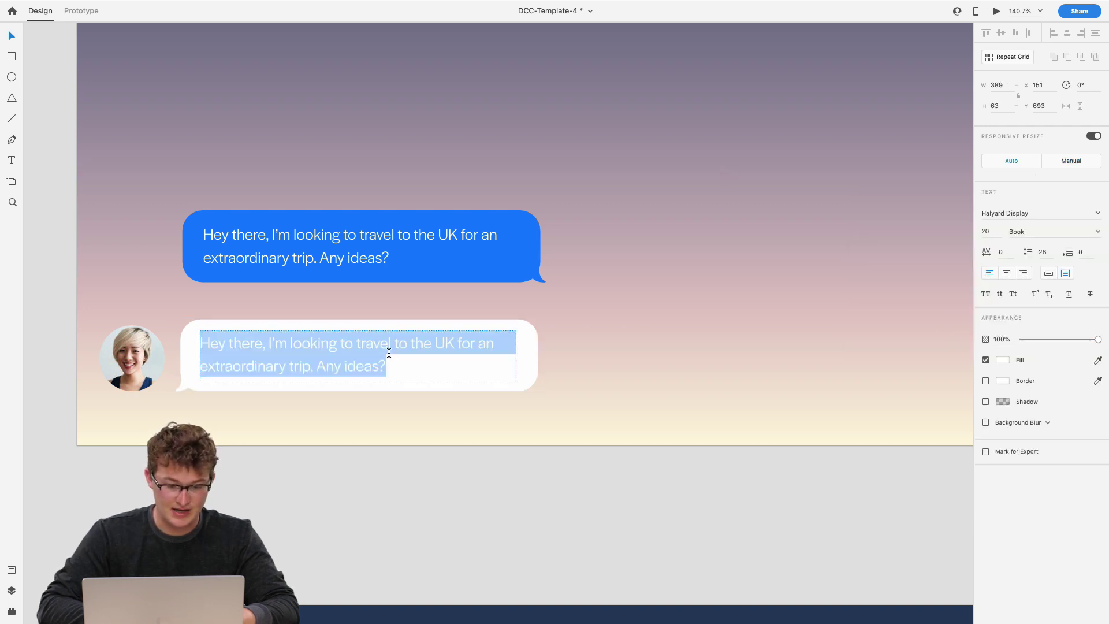
left_click(1003, 360)
left_click(869, 382)
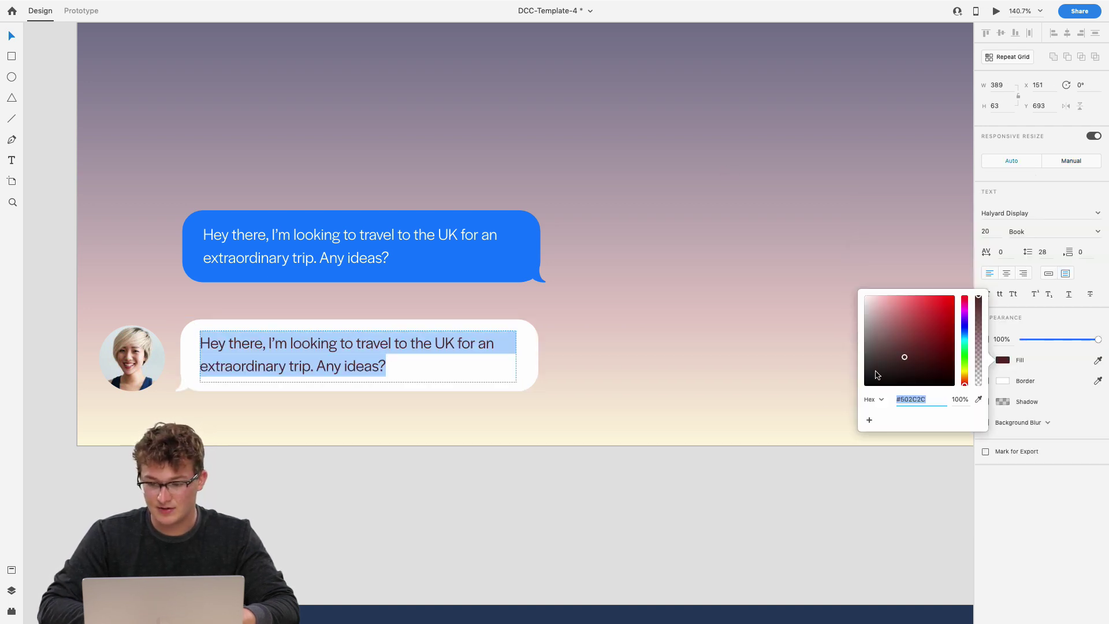
key("Escape")
scroll(736, 410, "down", 3)
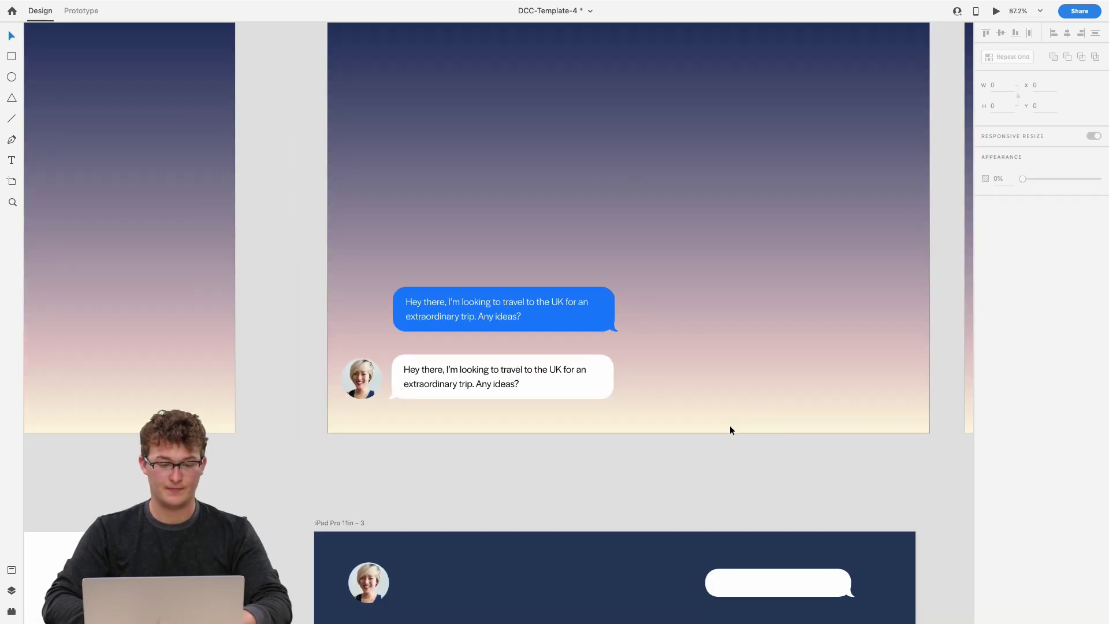
Copy the upper blue message bubble from iPad Pro 11in – 4 and paste it onto the iPad Pro 11in – 1 artboard.
left_click(504, 381)
scroll(504, 378, "down", 5)
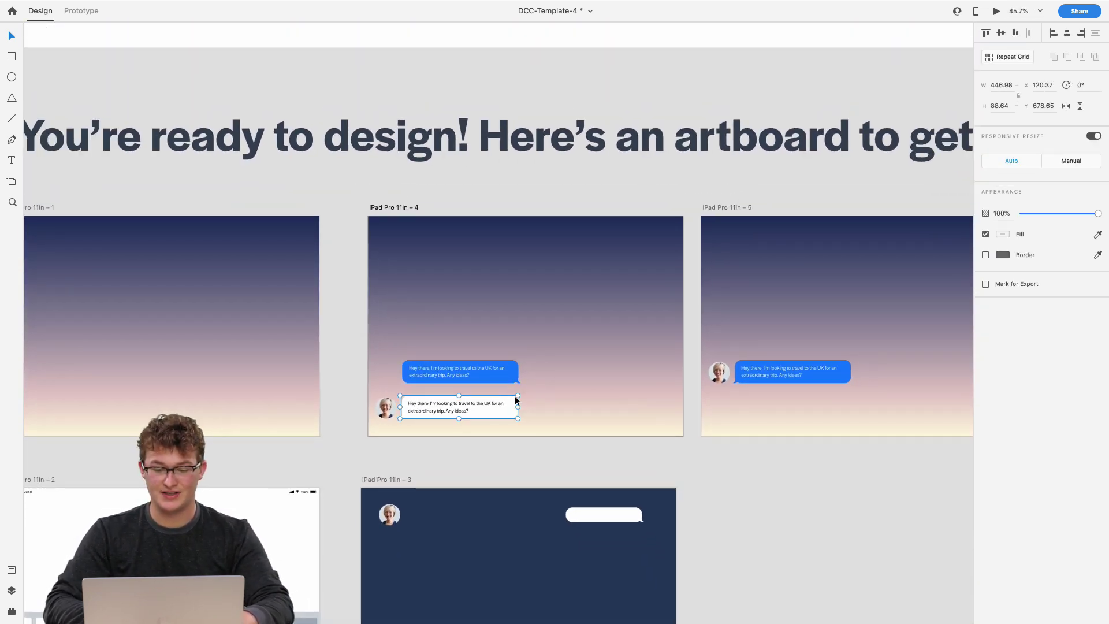
scroll(469, 369, "up", 5)
left_click(444, 360)
scroll(438, 362, "down", 3)
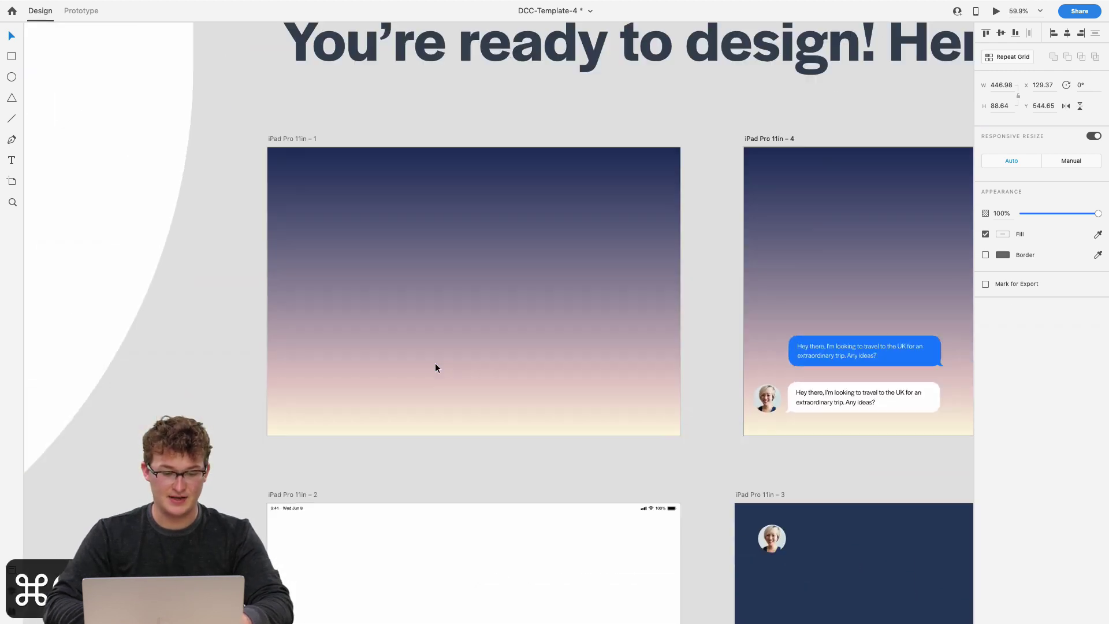
left_click(346, 394)
key("super+v")
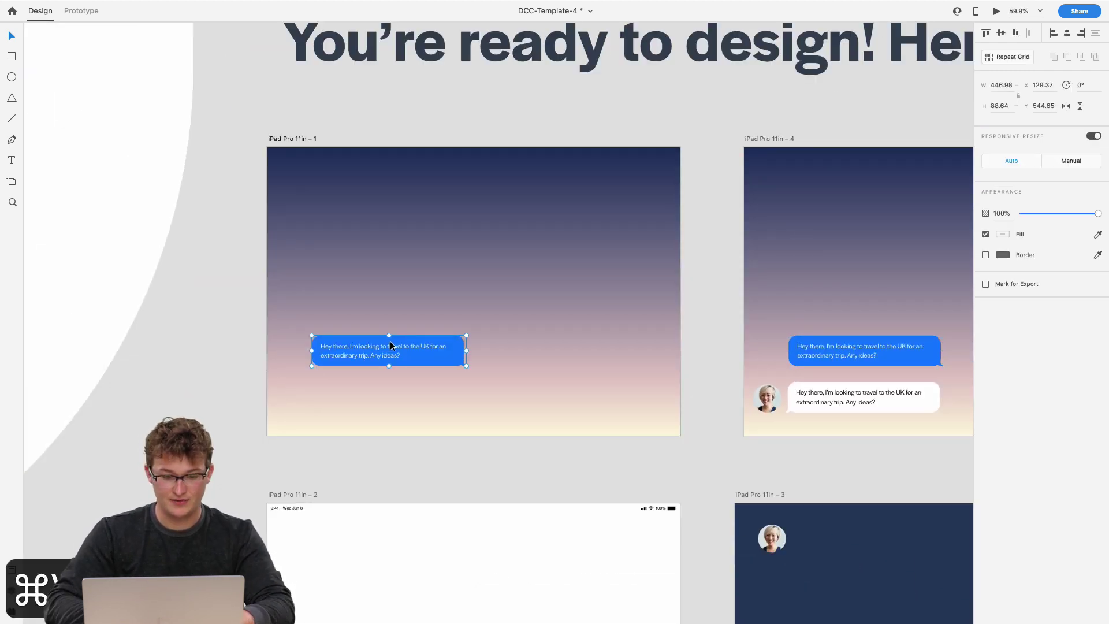
Move the pasted bubble on iPad Pro 11in – 1 down to Y 618.65 and set its opacity to 0%.
left_click_drag(390, 341, 398, 368)
left_click_drag(1051, 217, 807, 217)
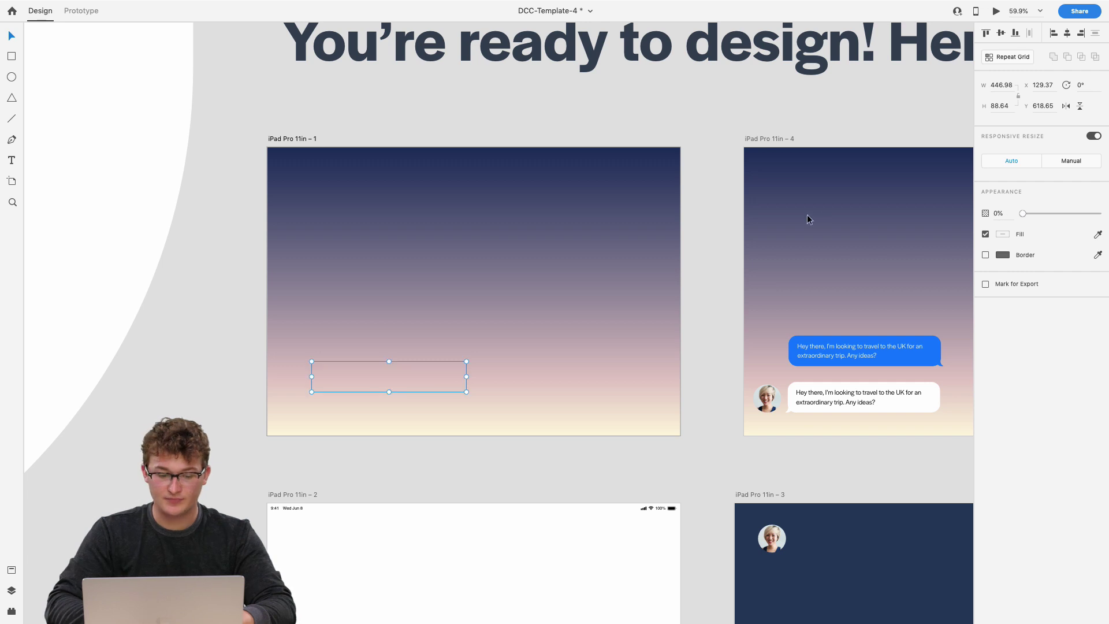
scroll(618, 292, "right", 5)
scroll(653, 280, "right", 3)
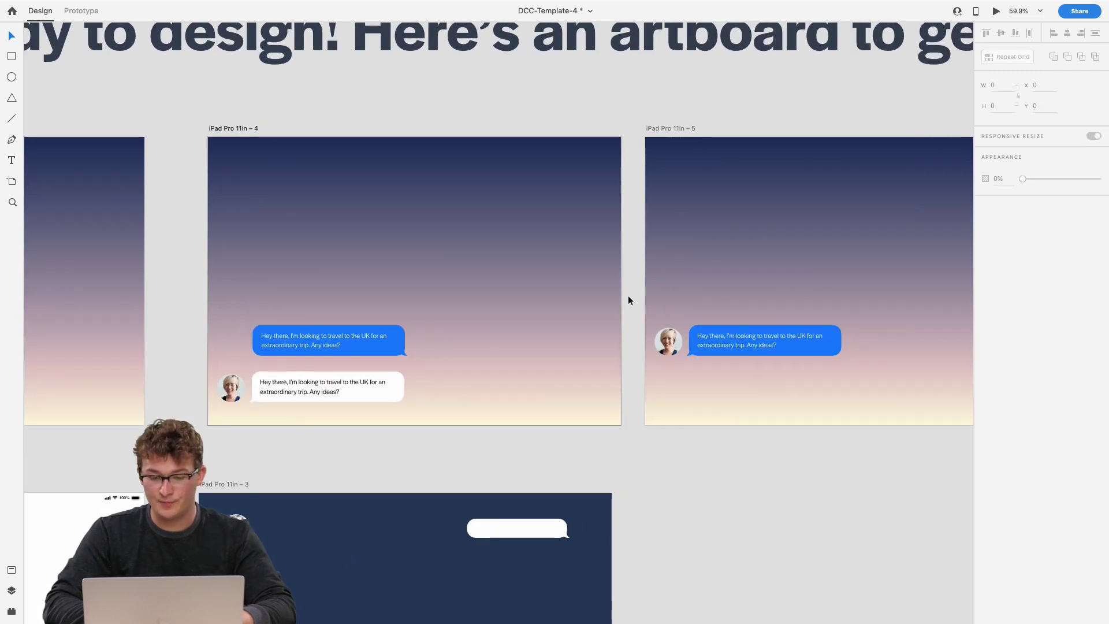
Delete the avatar and blue message bubble from the iPad Pro 11in – 5 artboard.
scroll(458, 376, "up", 5)
left_click(284, 388)
scroll(283, 390, "down", 5)
scroll(283, 390, "left", 1)
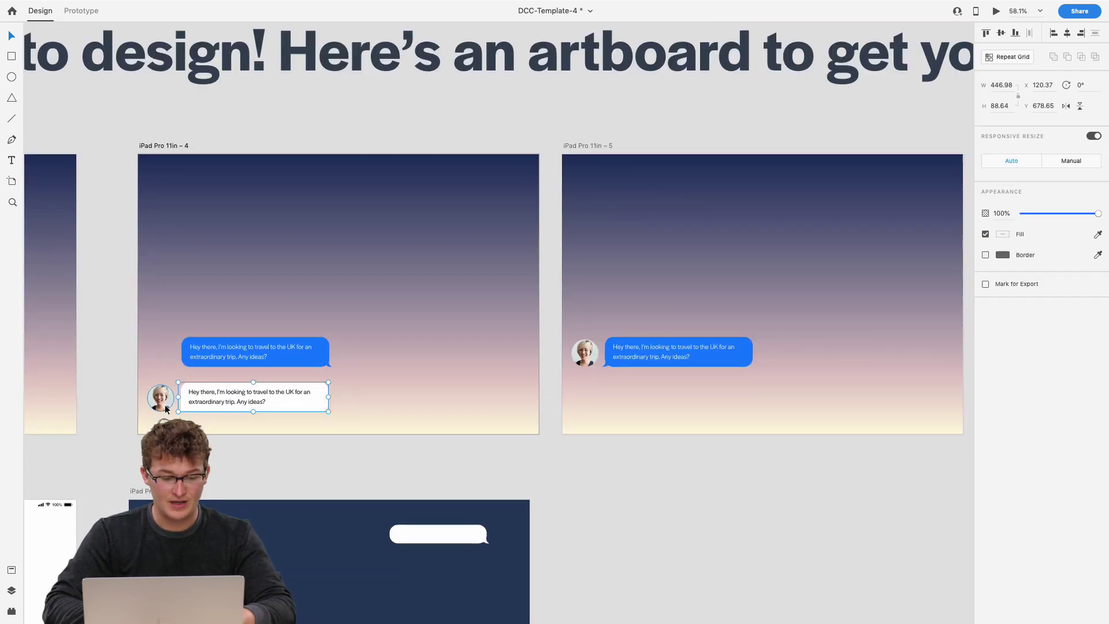
scroll(228, 399, "up", 5)
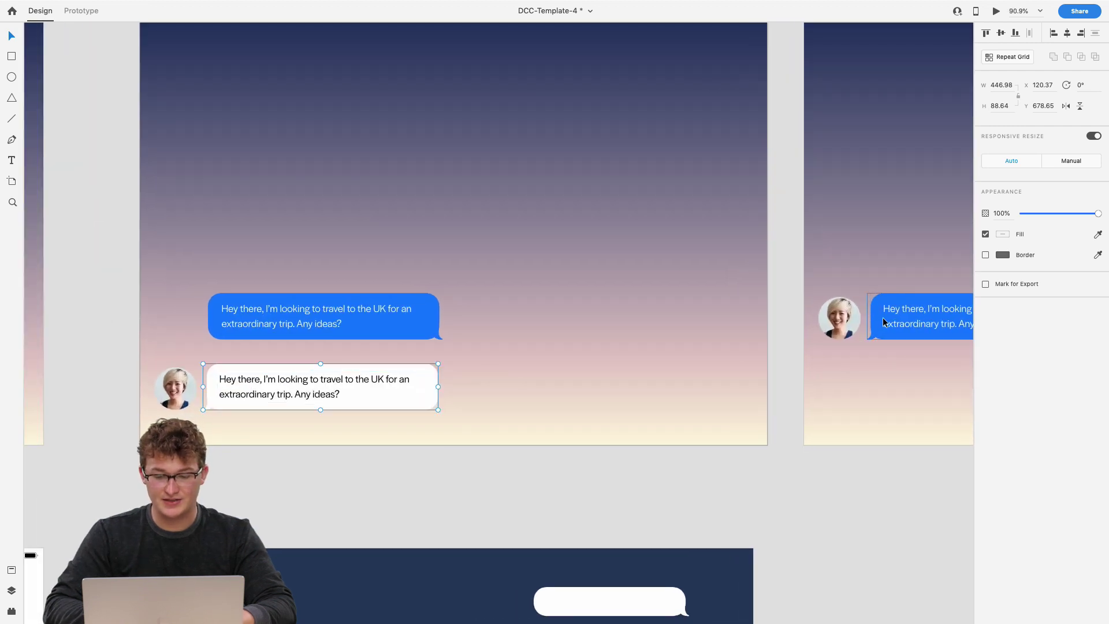
left_click_drag(917, 362, 824, 324)
key("Delete")
Replace the message in the white bubble on iPad Pro 11in – 4 with "How about this Airbnb?".
scroll(287, 404, "up", 3)
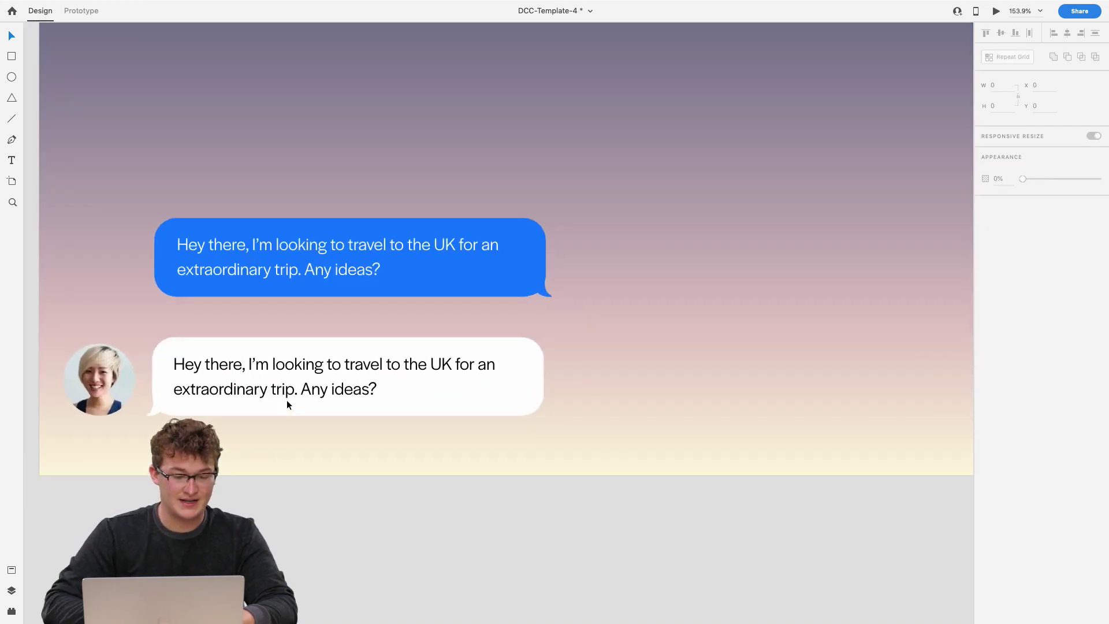
double_click(288, 404)
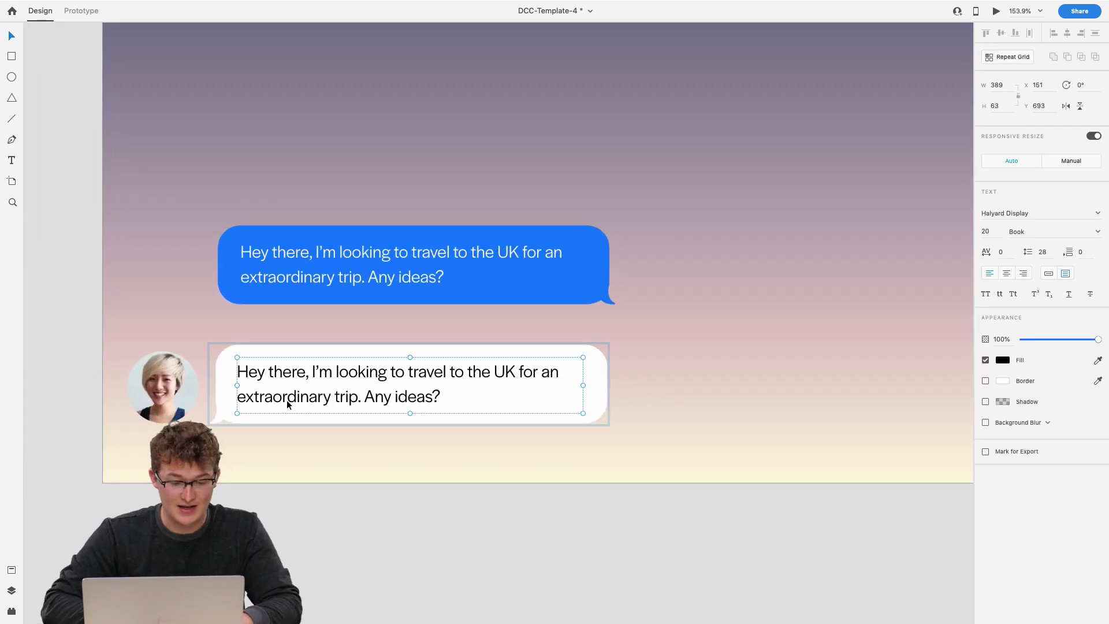
double_click(287, 401)
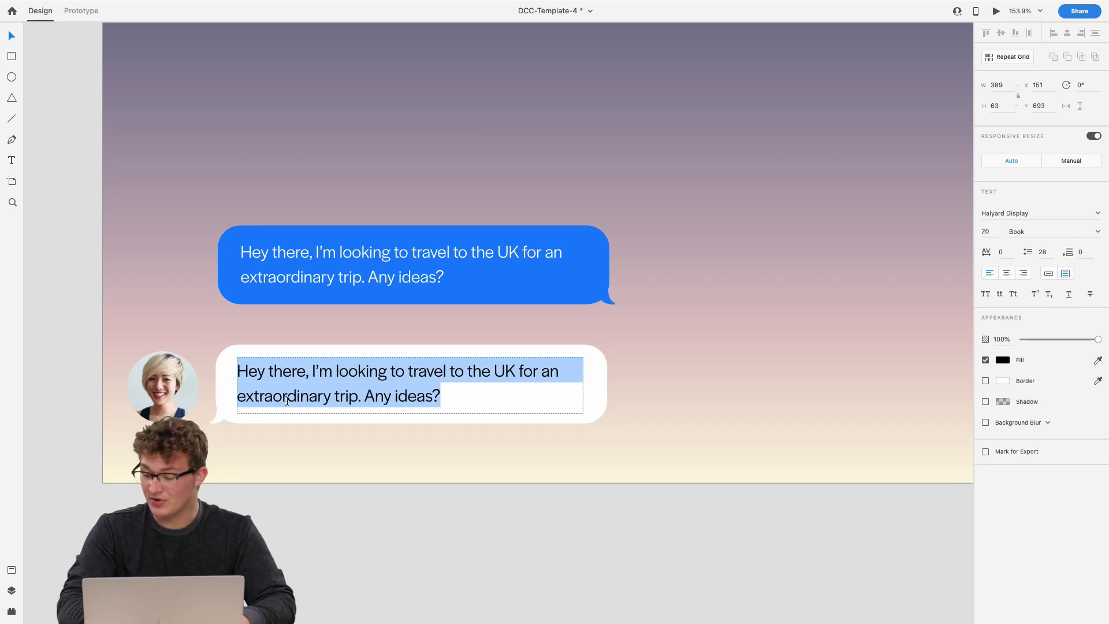
type("L")
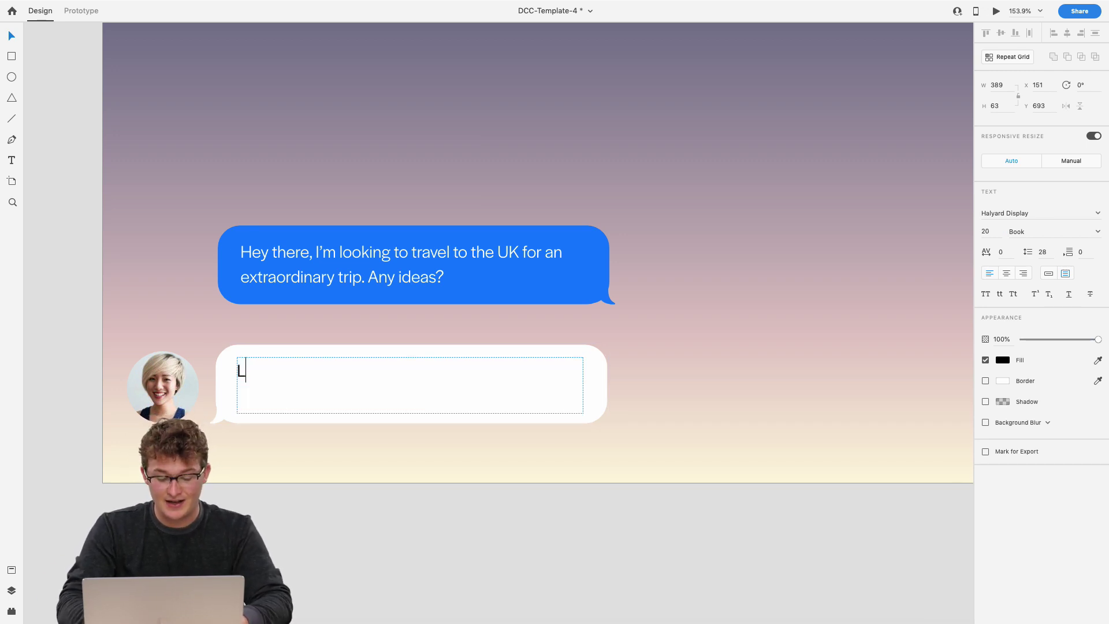
type("G")
key("BackSpace")
type("ow about this Airb")
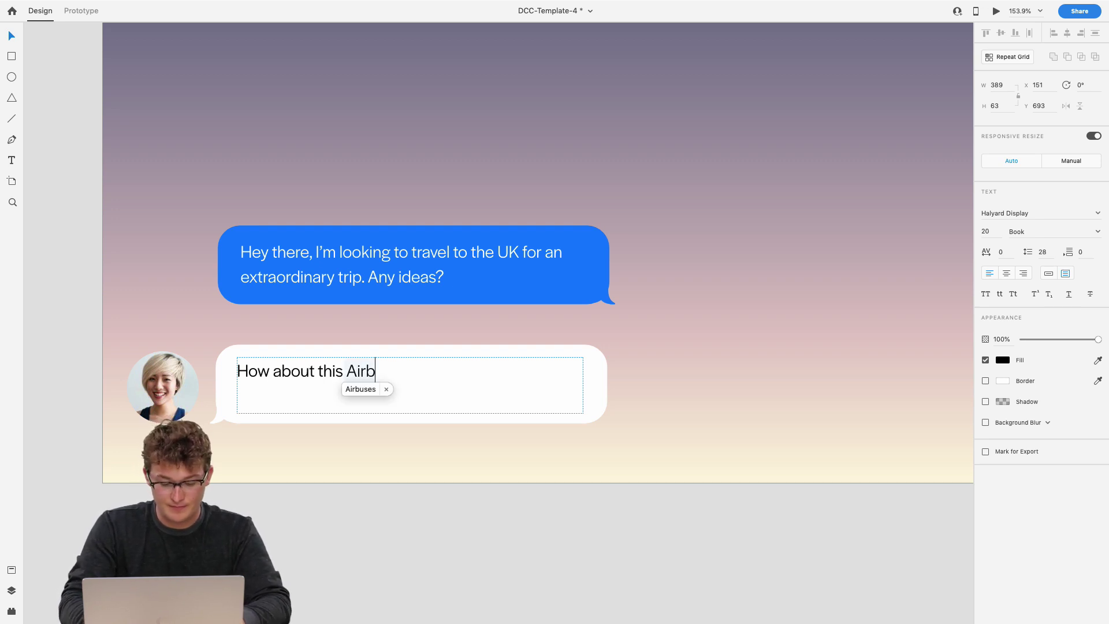
type("nb?")
key("Escape")
Try to shrink only the white bubble's body around its short message, and undo the resizing.
left_click(602, 414)
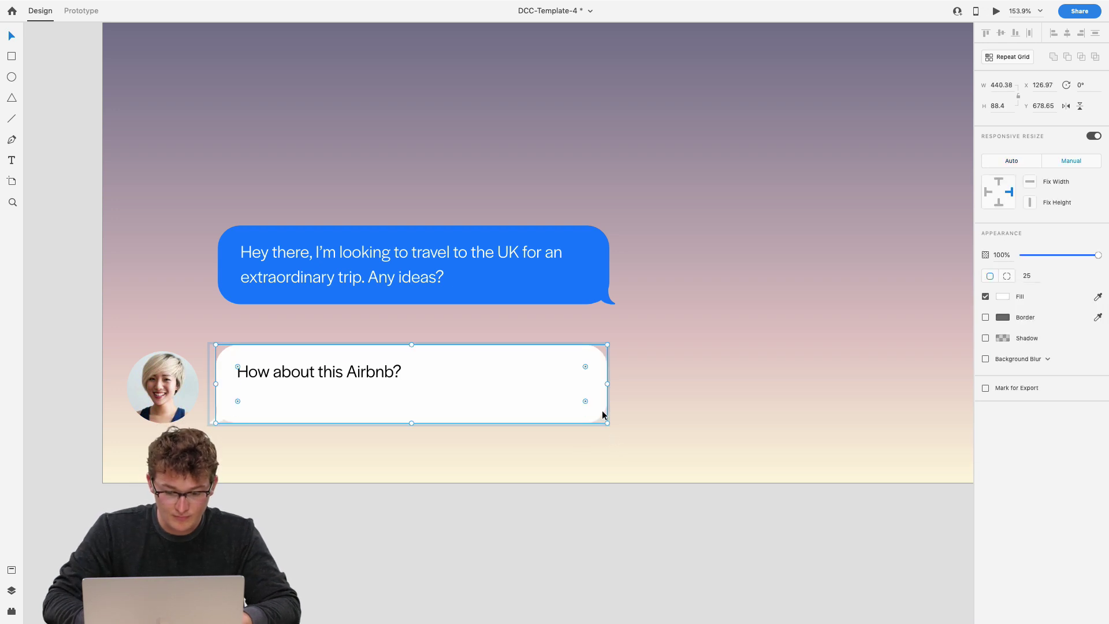
left_click_drag(607, 424, 436, 391)
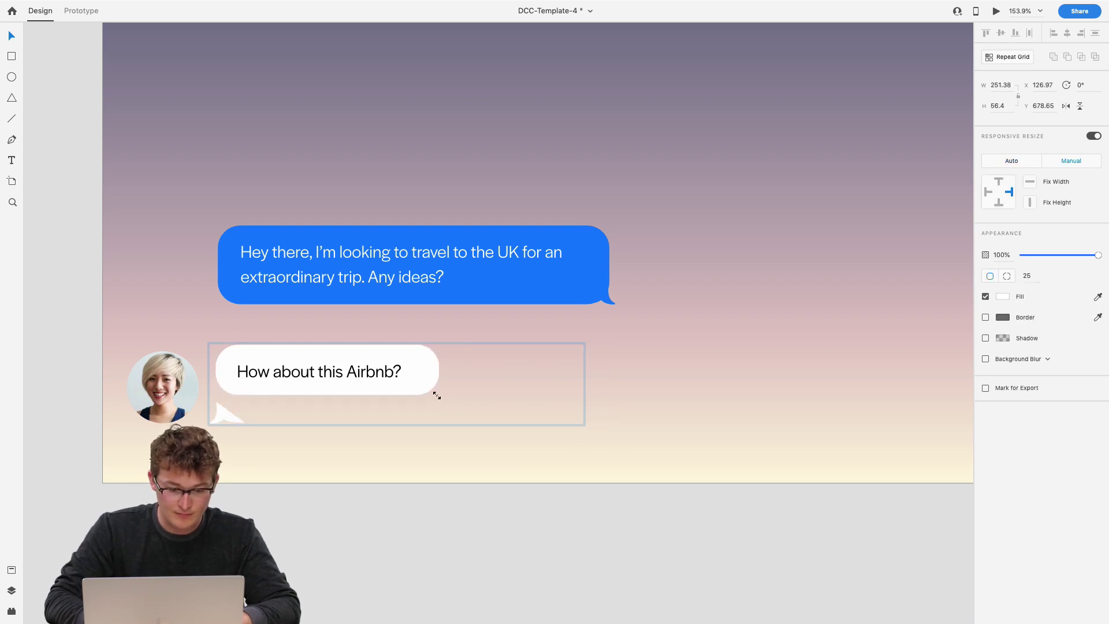
left_click(437, 397)
key("super+z")
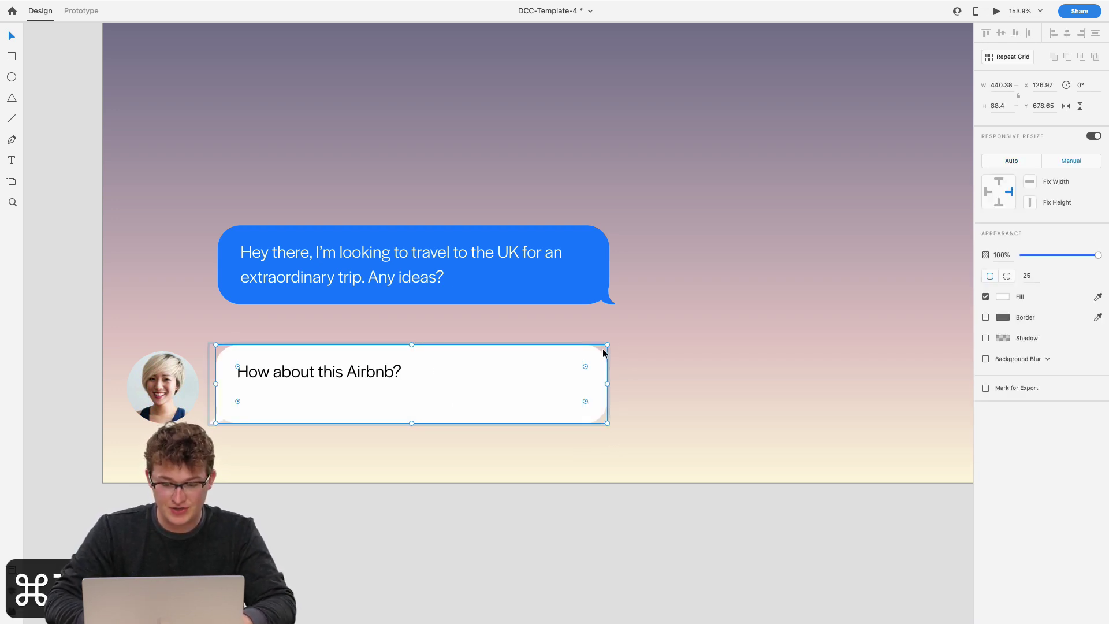
left_click_drag(605, 422, 508, 396)
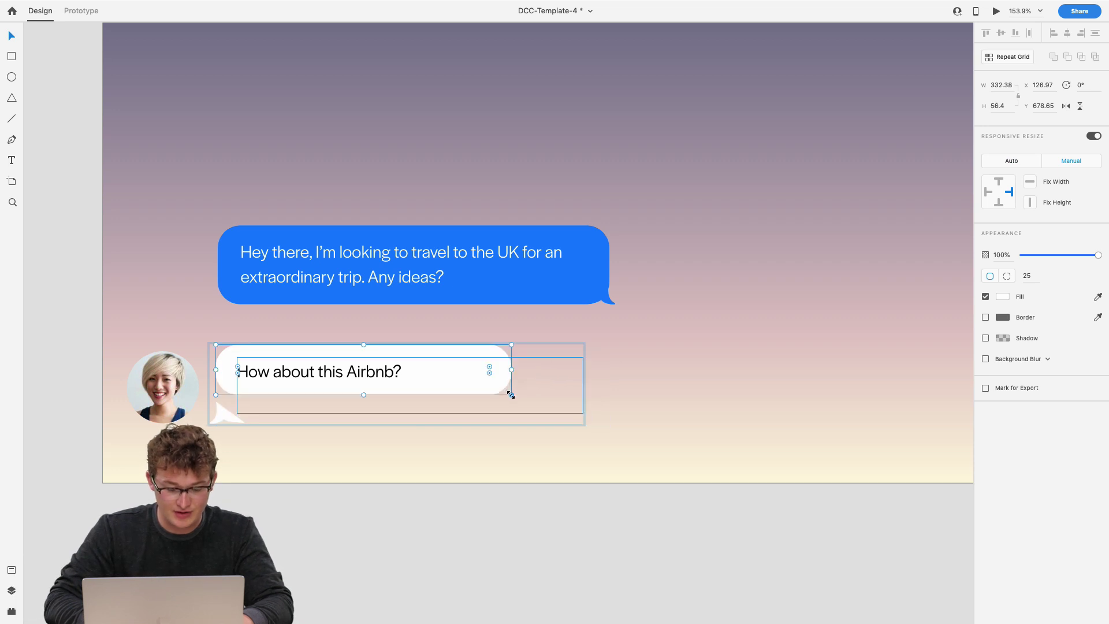
key("super+z")
key("Escape")
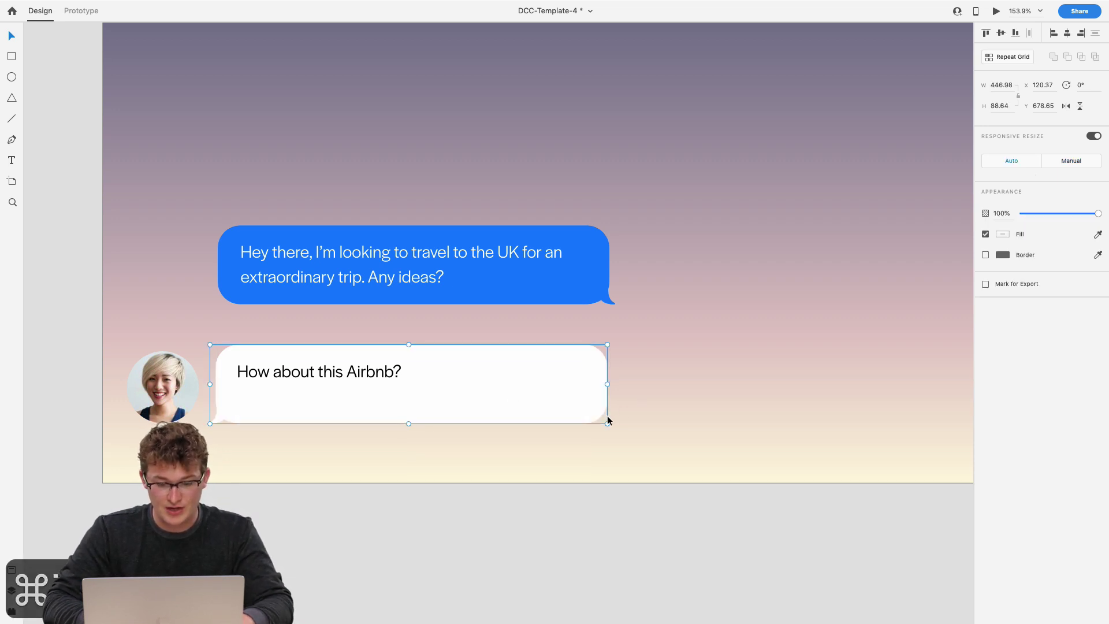
Shrink the whole white message bubble so that it fits closely around its one-line text.
left_click_drag(607, 423, 314, 379)
scroll(396, 384, "down", 5)
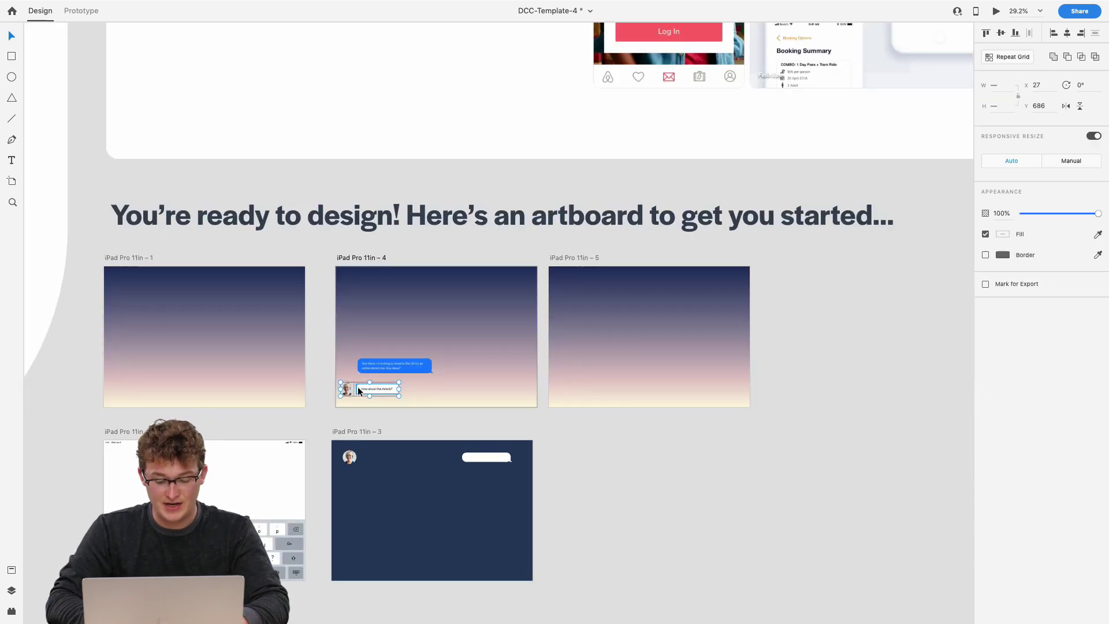
Group the avatar with the white bubble on iPad Pro 11in – 4 and set the group's opacity to 0%.
key("super+g")
key("super+equal")
left_click_drag(1035, 214, 1021, 213)
Paste the blue message bubble onto iPad Pro 11in – 5 and undo the paste.
left_click(812, 278)
scroll(812, 279, "right", 5)
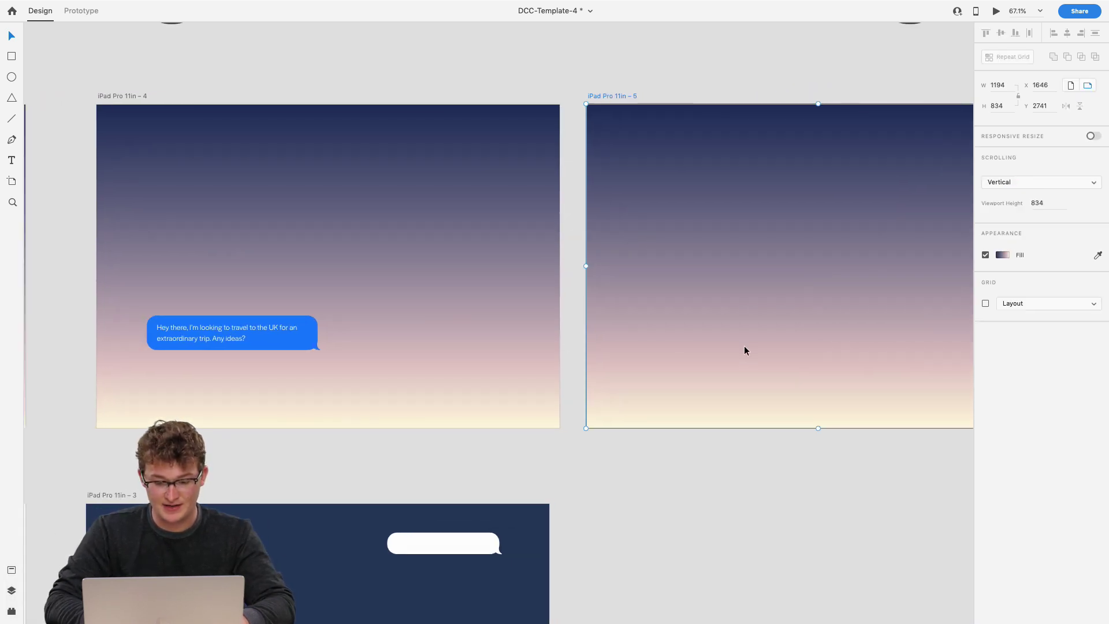
key("super+v")
scroll(622, 374, "right", 2)
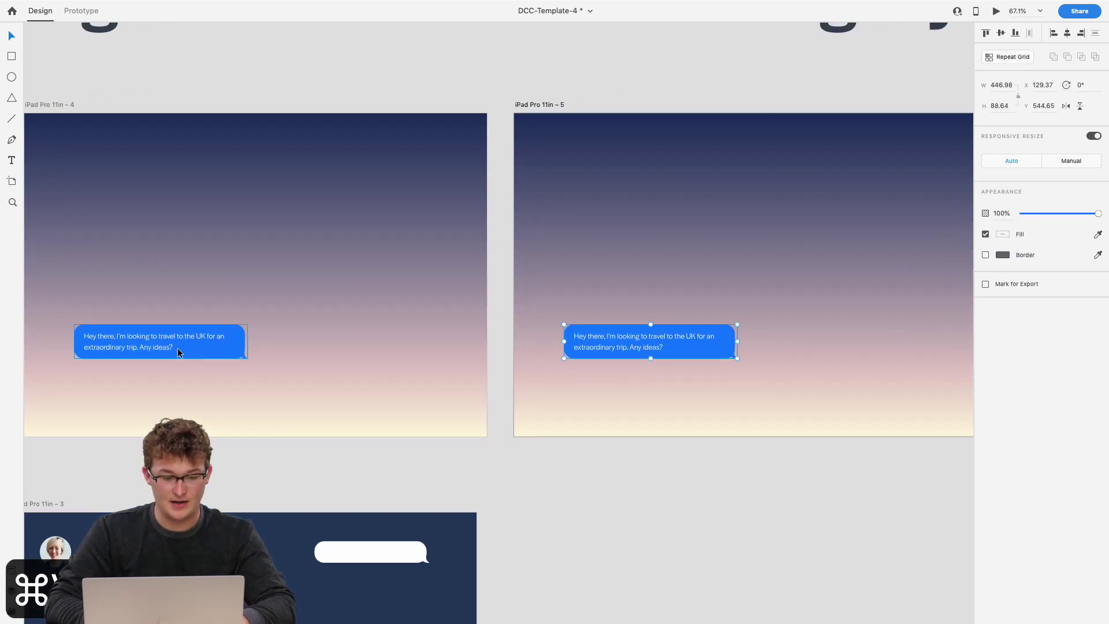
key("super+z")
Copy the blue bubble and the hidden avatar-and-reply group from iPad Pro 11in – 4 onto iPad Pro 11in – 5.
left_click(186, 335)
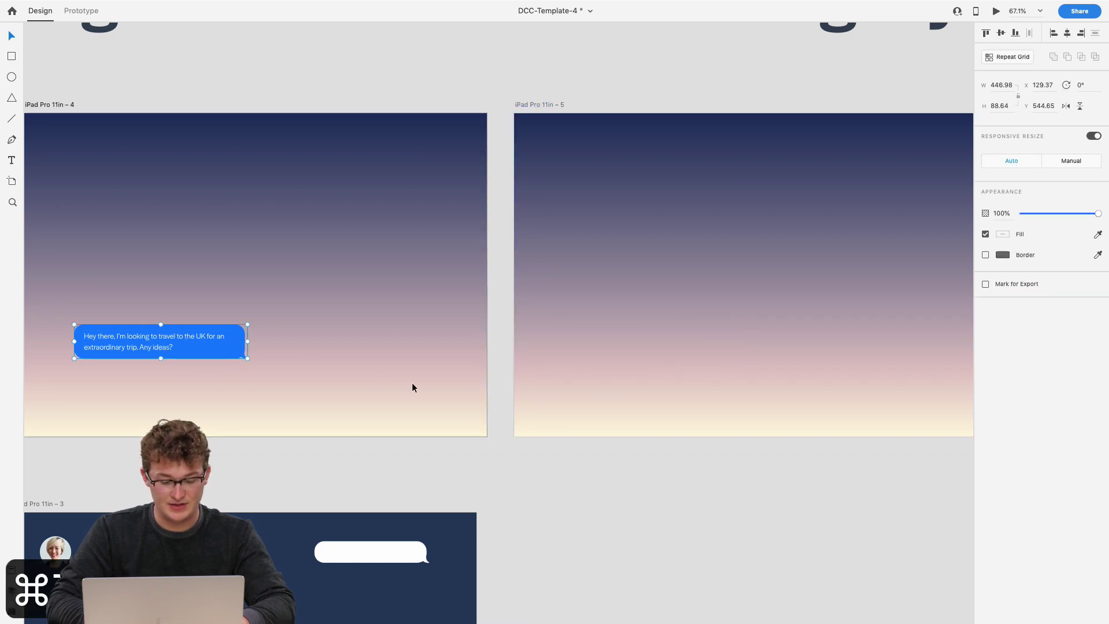
key("super+c")
left_click(674, 359)
key("super+v")
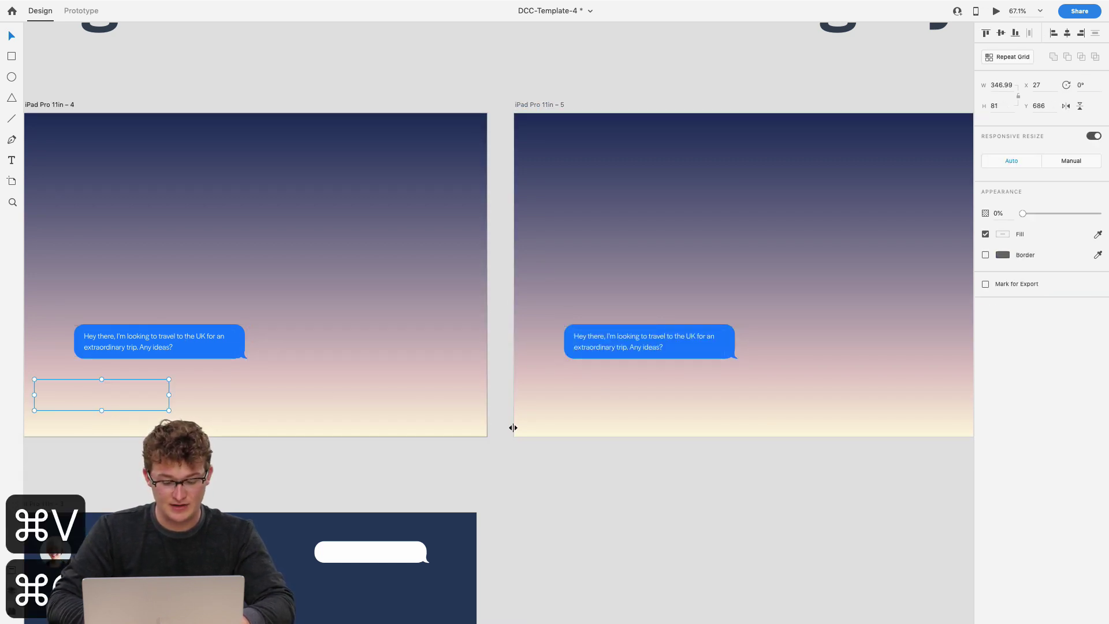
key("super+v")
key("super+plus")
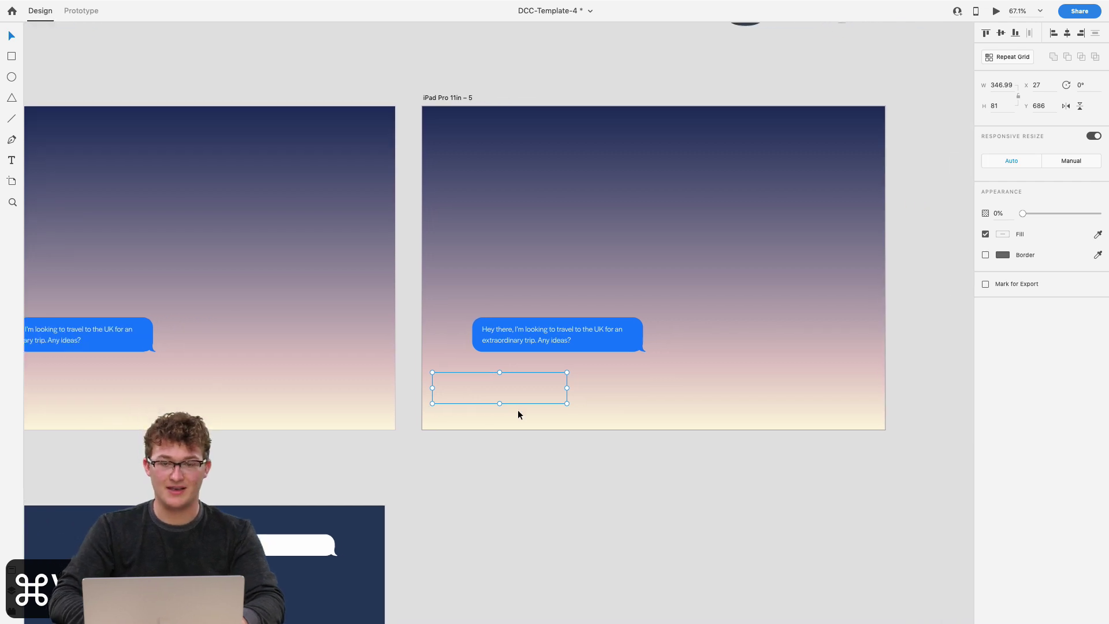
Set the pasted reply group's opacity to 100% on iPad Pro 11in – 5 and move it up to Y 646.
scroll(518, 414, "right", 1)
left_click_drag(1064, 212, 1099, 213)
key("shift+Up")
key("shift+Up")
key("shift+Up")
key("shift+Up")
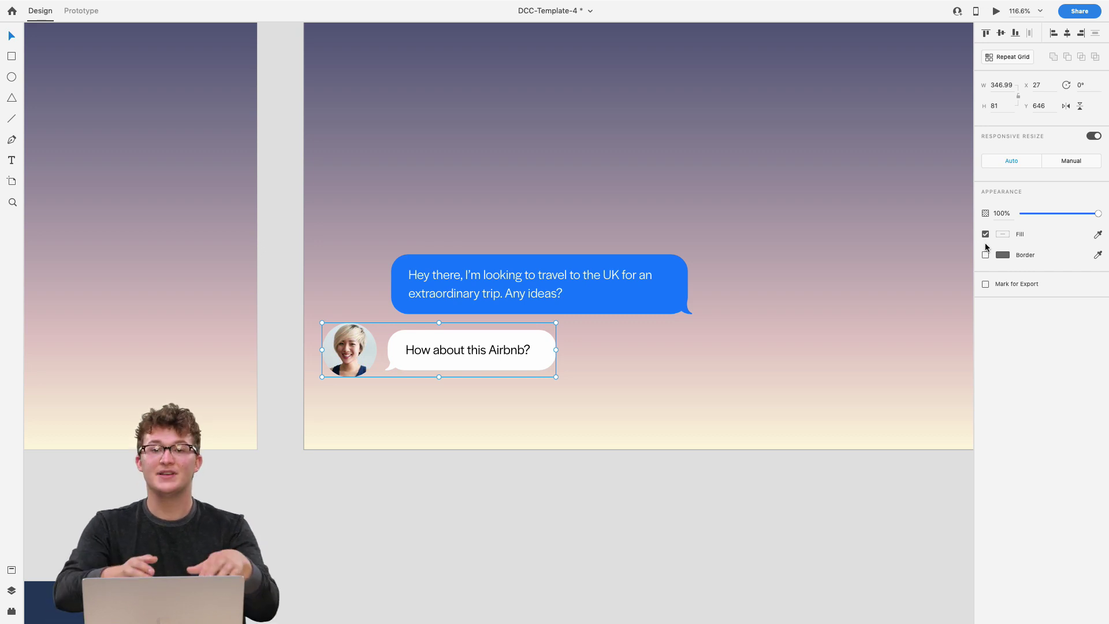
Take the design window out of full screen so the image files on the desktop are reachable.
scroll(834, 307, "down", 5)
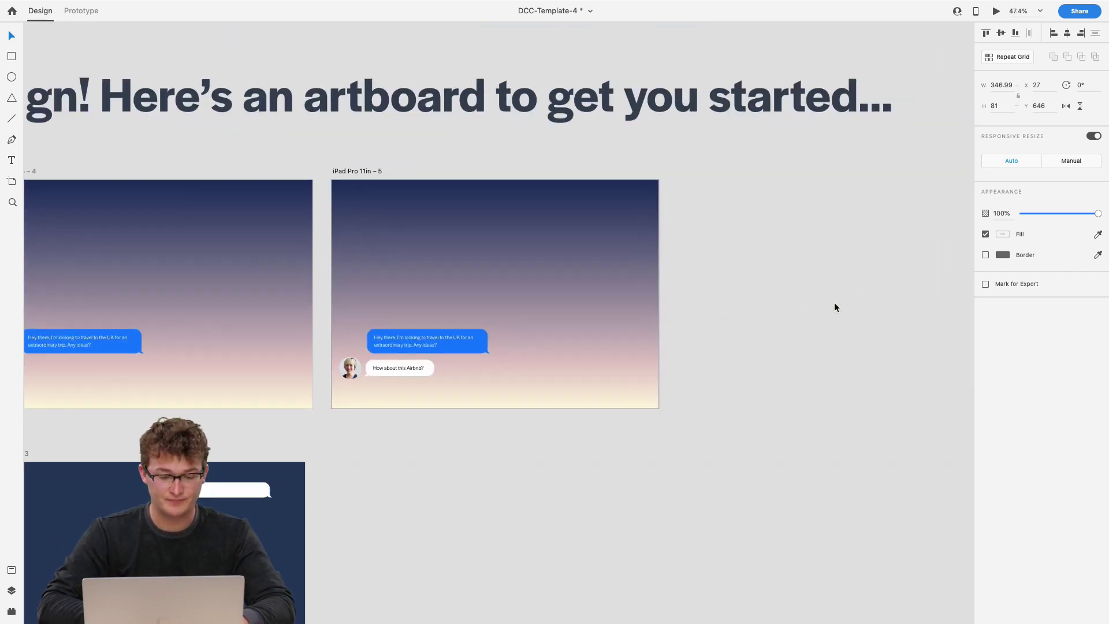
left_click(354, 246)
scroll(351, 241, "up", 5)
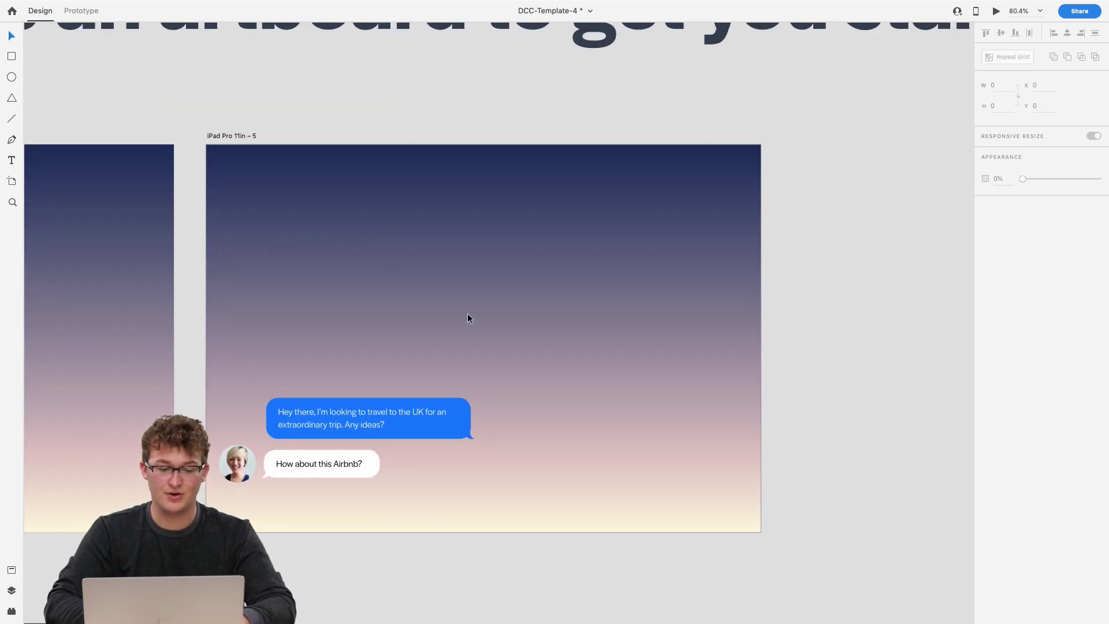
key("ctrl+Up")
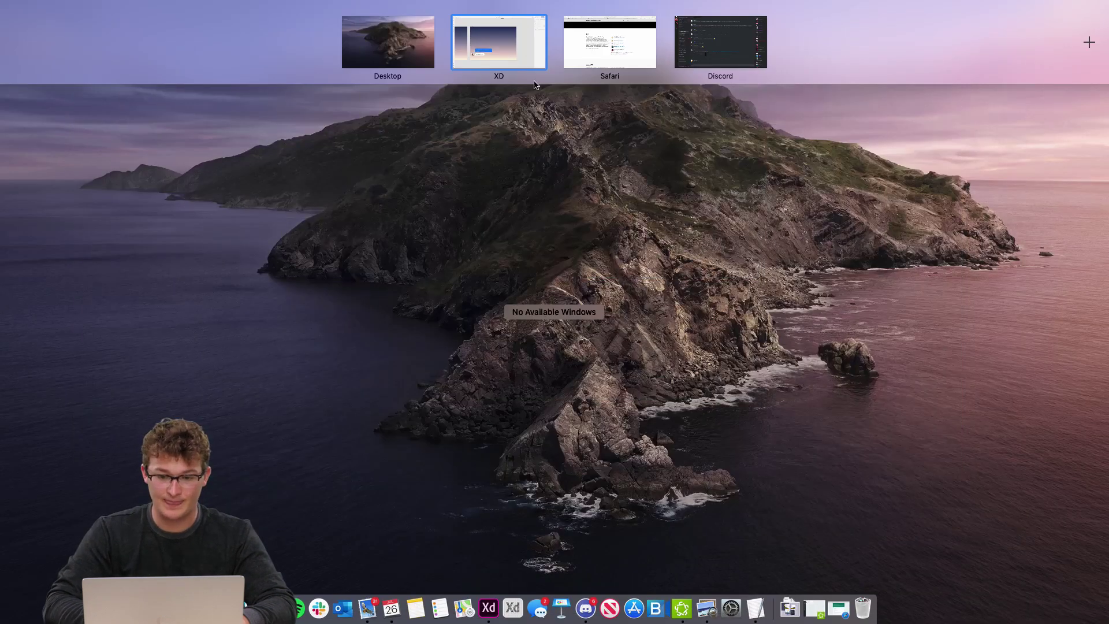
left_click(488, 54)
mouse_move(191, 2)
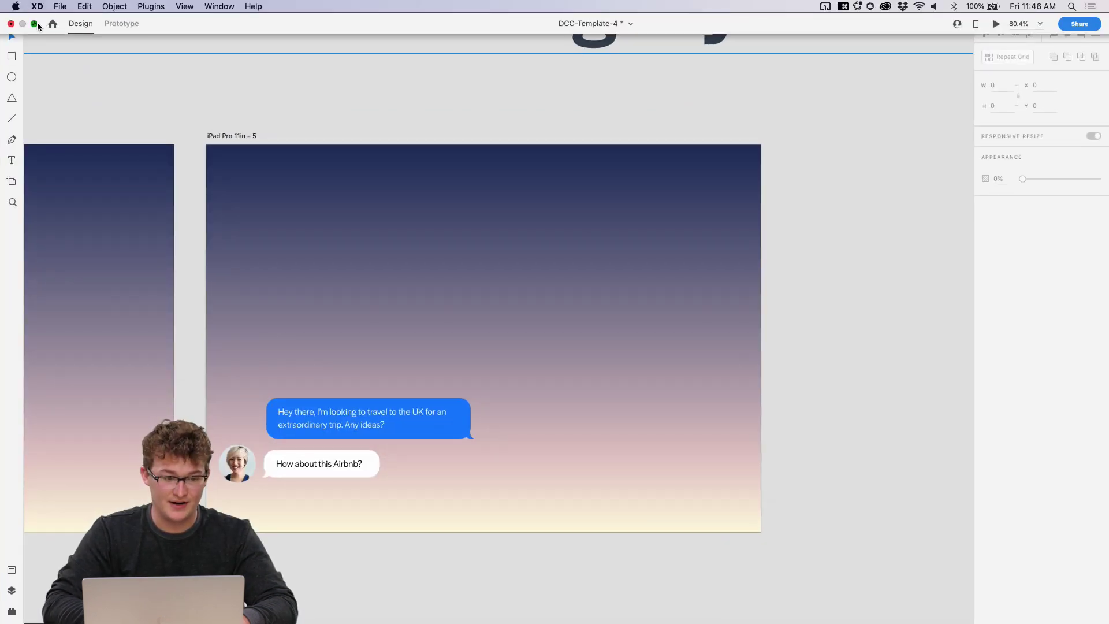
left_click(36, 24)
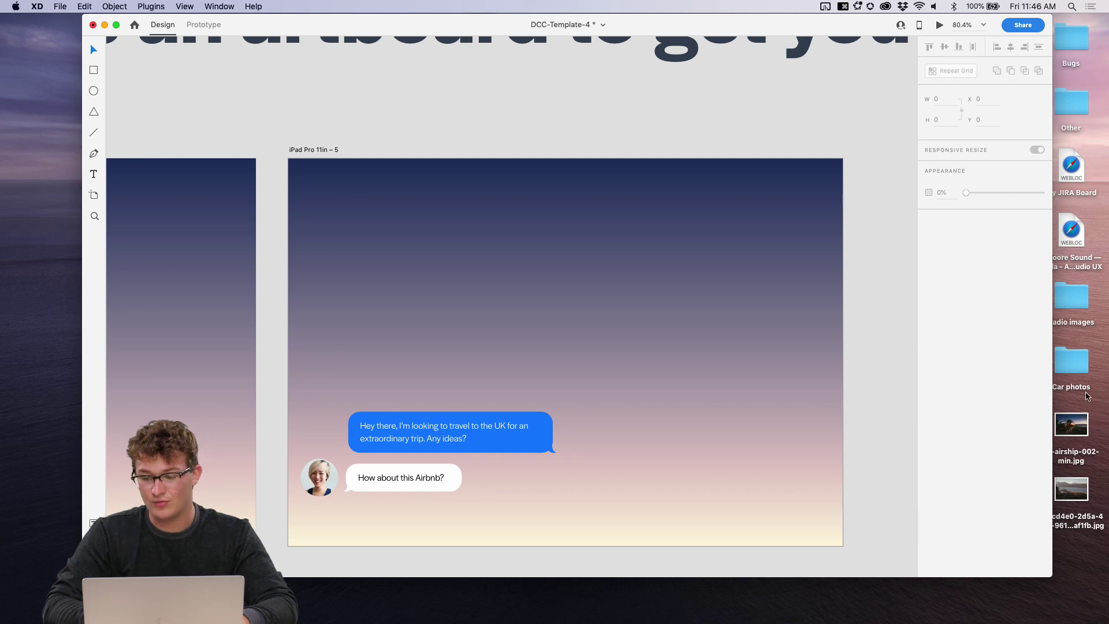
Place the desktop's airship JPG on iPad Pro 11in – 5, sized to 1250 × 834.5 to cover the artboard, and send it behind the messages.
left_click_drag(1071, 425, 668, 371)
left_click_drag(776, 483, 407, 257)
key("super+shift+bracketleft")
scroll(407, 258, "down", 3)
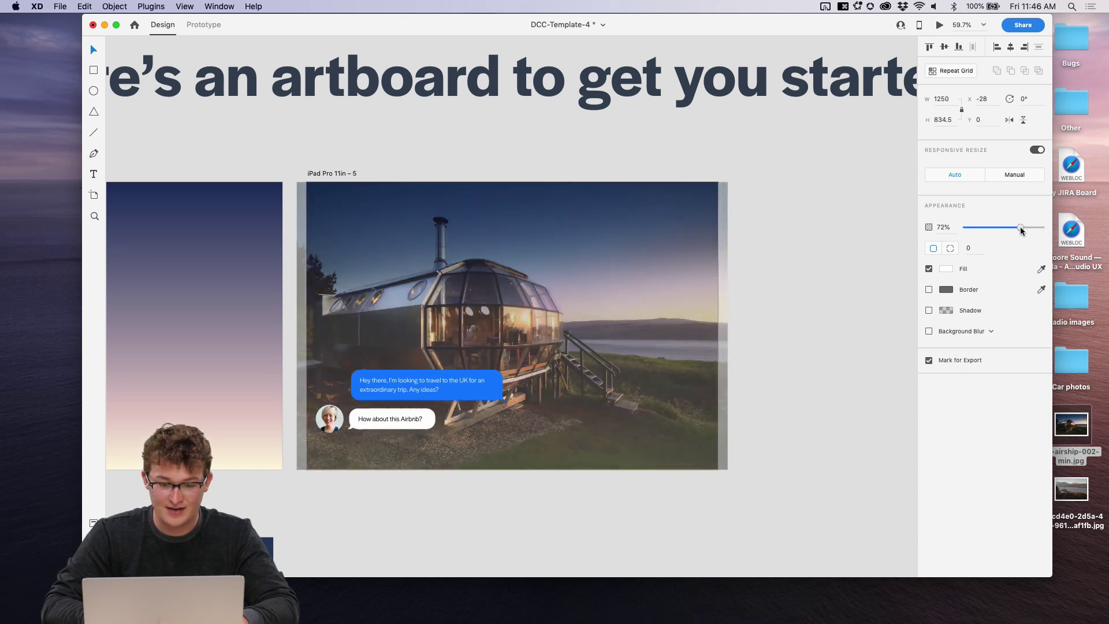
Copy the full-opacity airship image from iPad Pro 11in – 5 and paste it onto iPad Pro 11in – 4.
scroll(404, 384, "down", 2)
scroll(206, 376, "left", 2)
key("super+c")
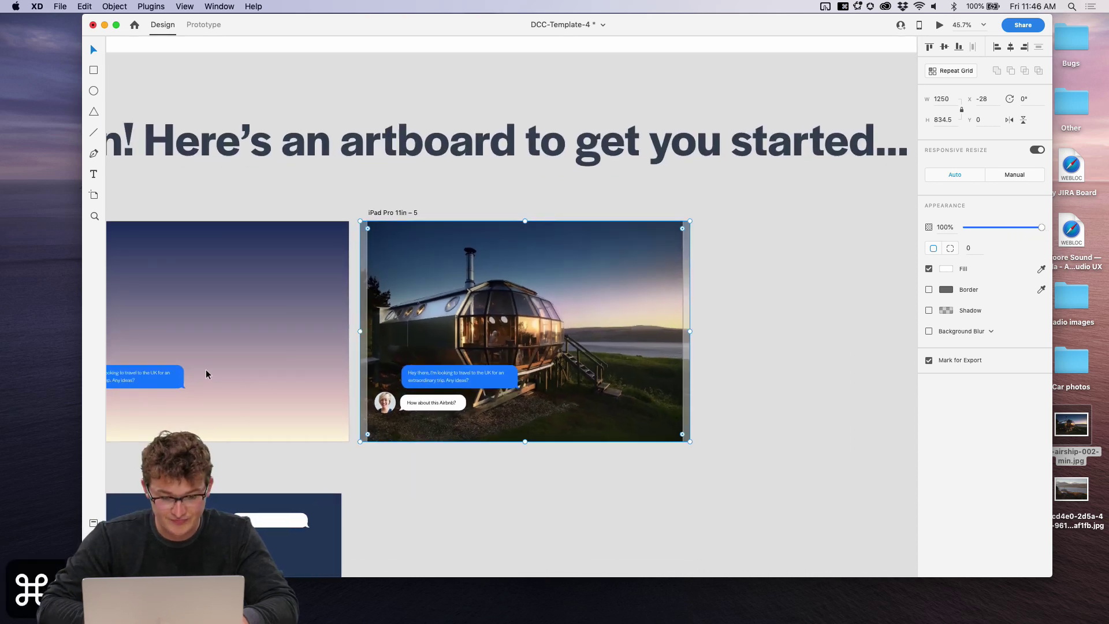
left_click(163, 369)
key("super+v")
scroll(236, 306, "left", 5)
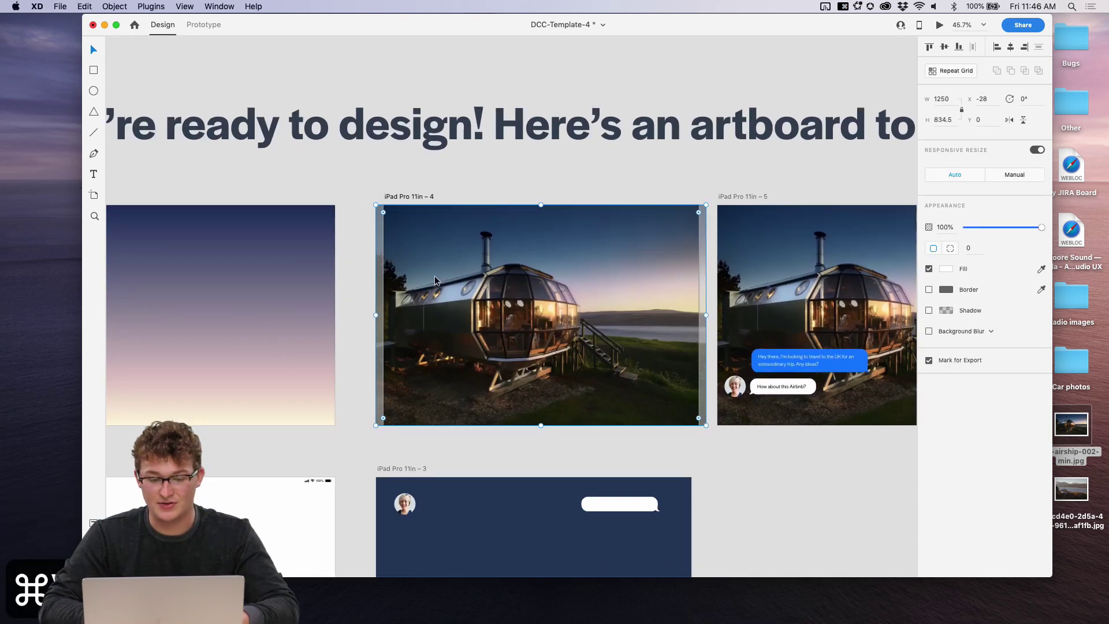
Move the pasted airship image on iPad Pro 11in – 4 sideways to X 992 and set its opacity to 0%.
left_click_drag(447, 289, 713, 289)
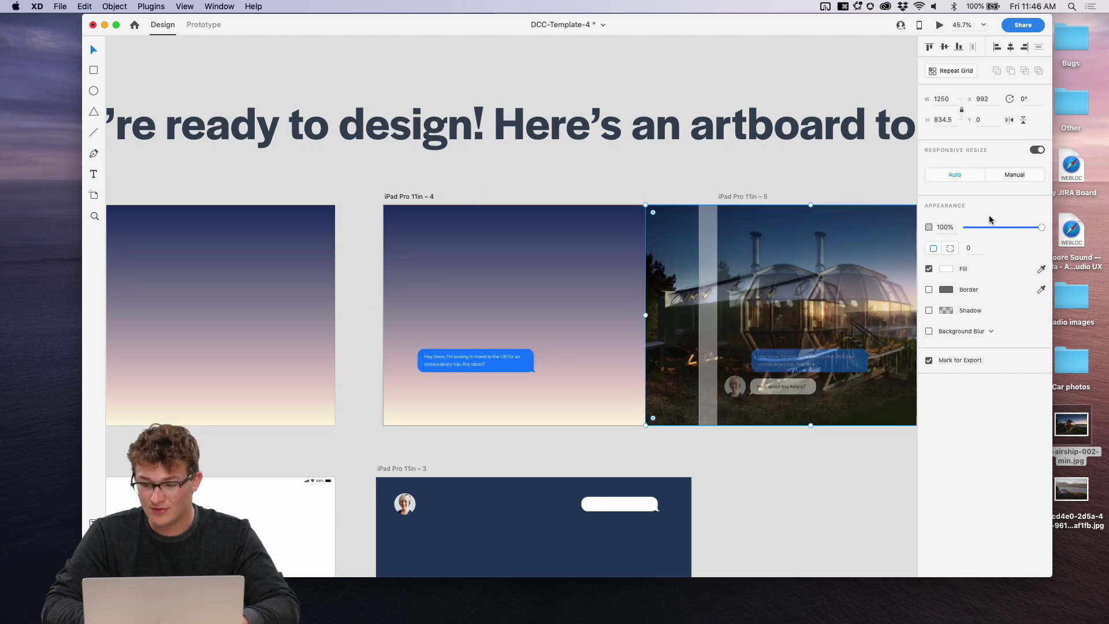
left_click_drag(990, 227, 966, 227)
scroll(679, 305, "right", 5)
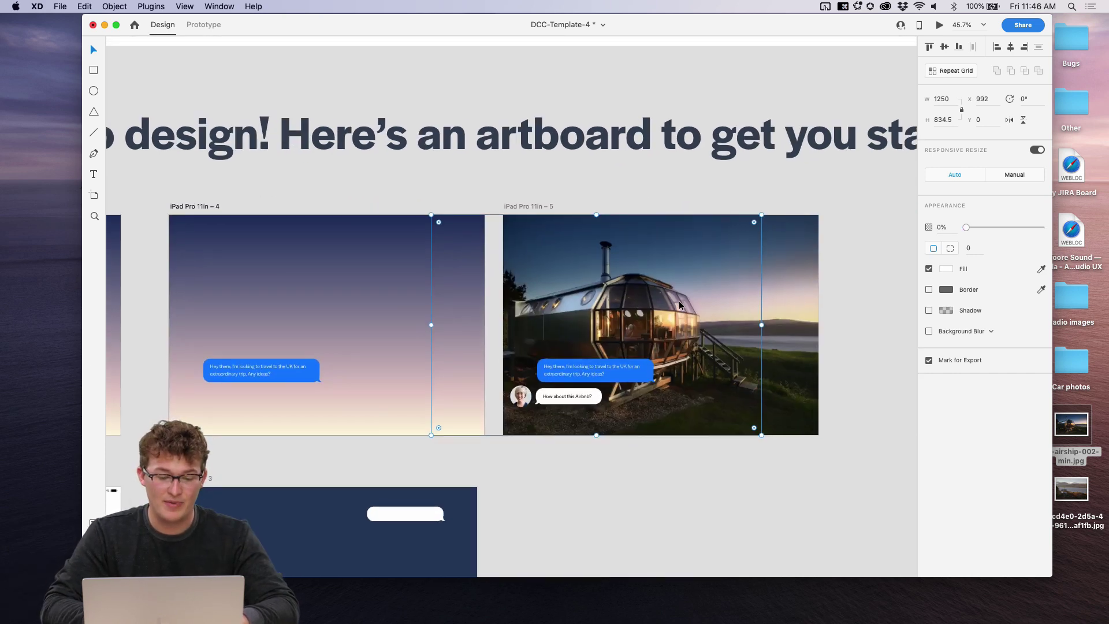
left_click_drag(679, 305, 744, 306)
key("0")
scroll(664, 314, "up", 5)
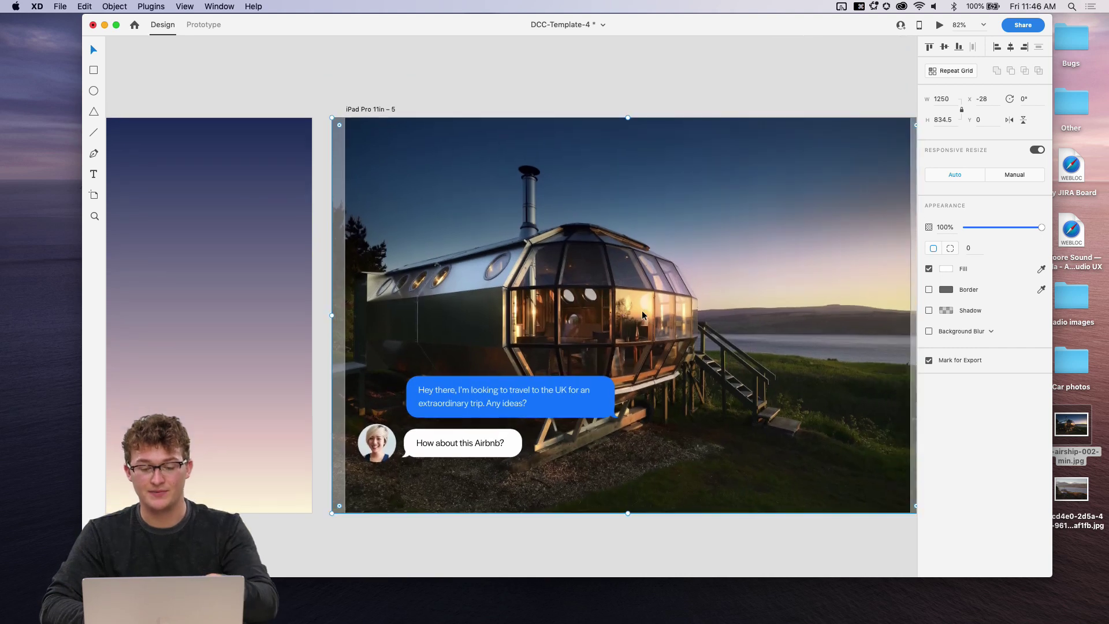
scroll(643, 315, "down", 3)
scroll(699, 312, "up", 4)
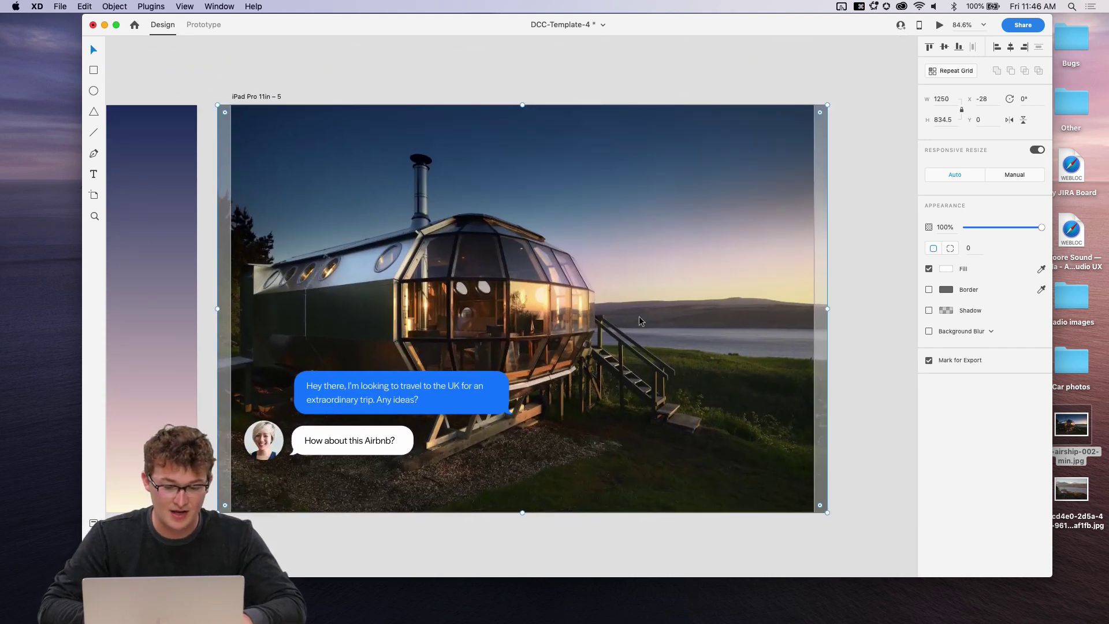
scroll(639, 321, "down", 6)
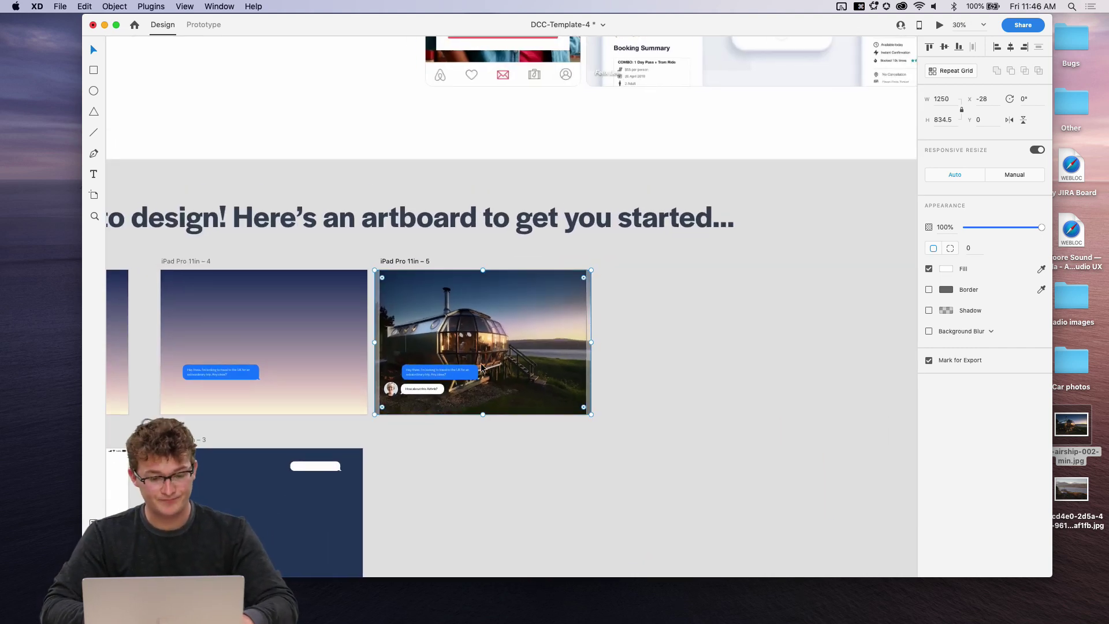
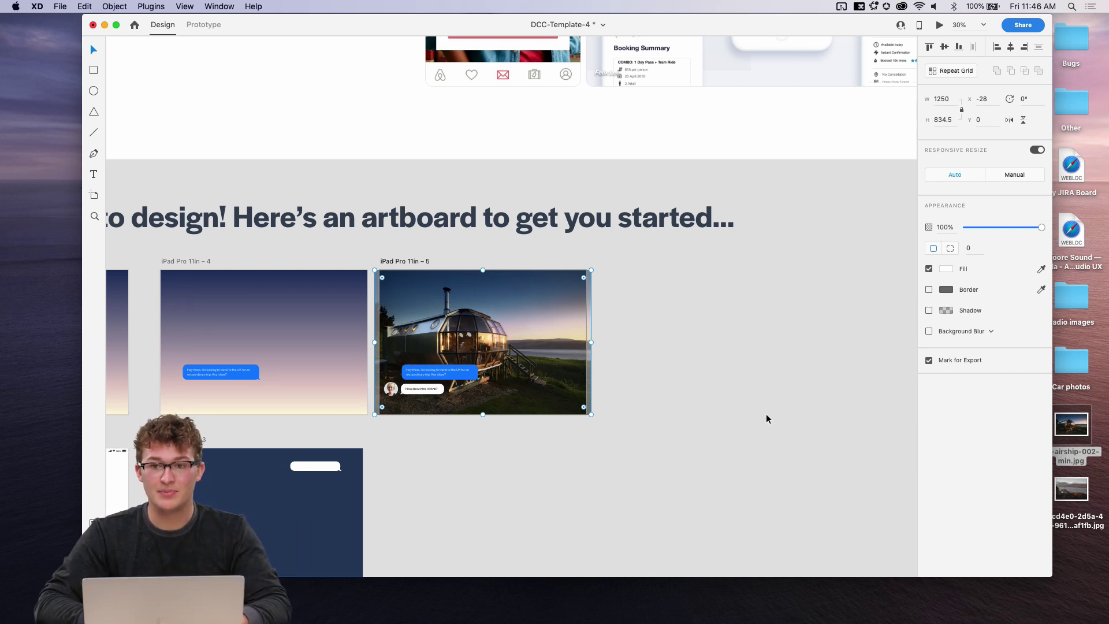
Duplicate the iPad Pro 11in – 5 artboard.
scroll(557, 484, "up", 3)
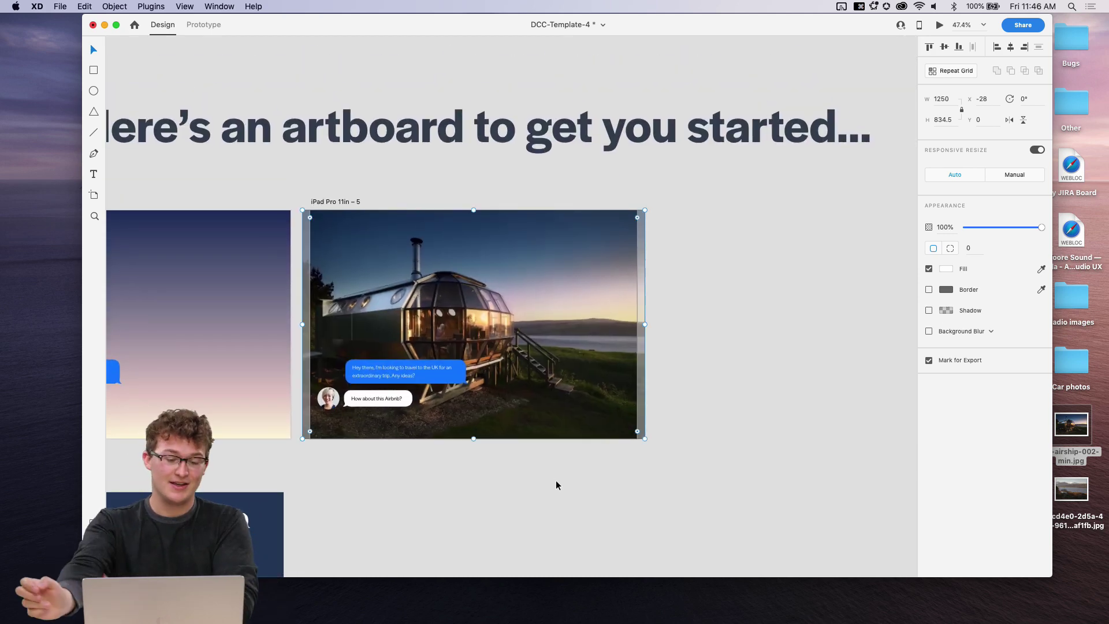
left_click(341, 202)
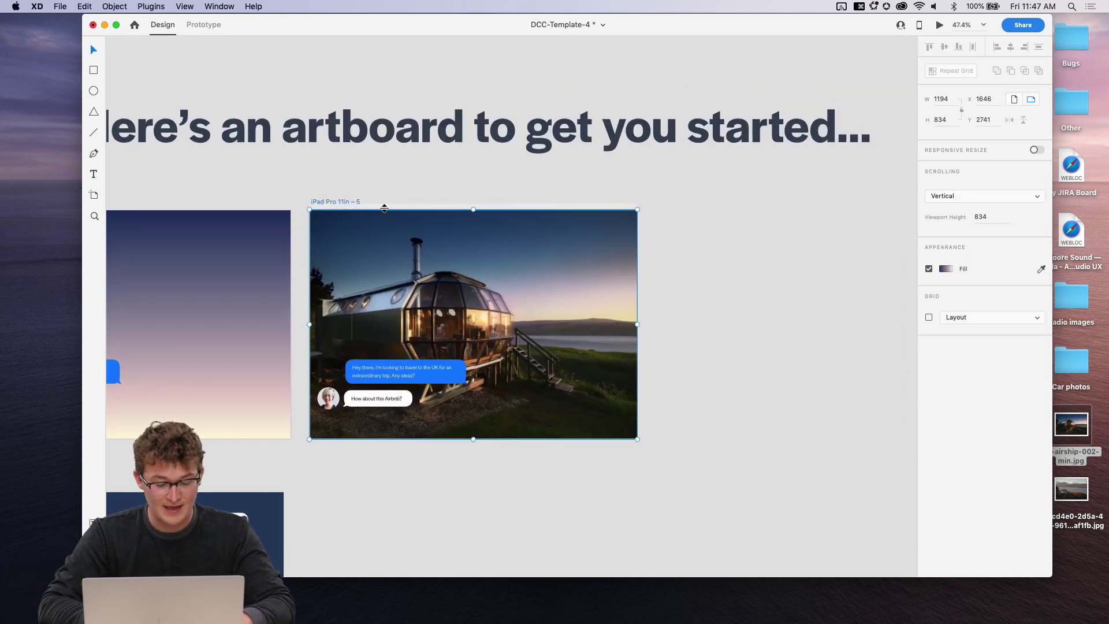
scroll(482, 262, "down", 2)
key("super+d")
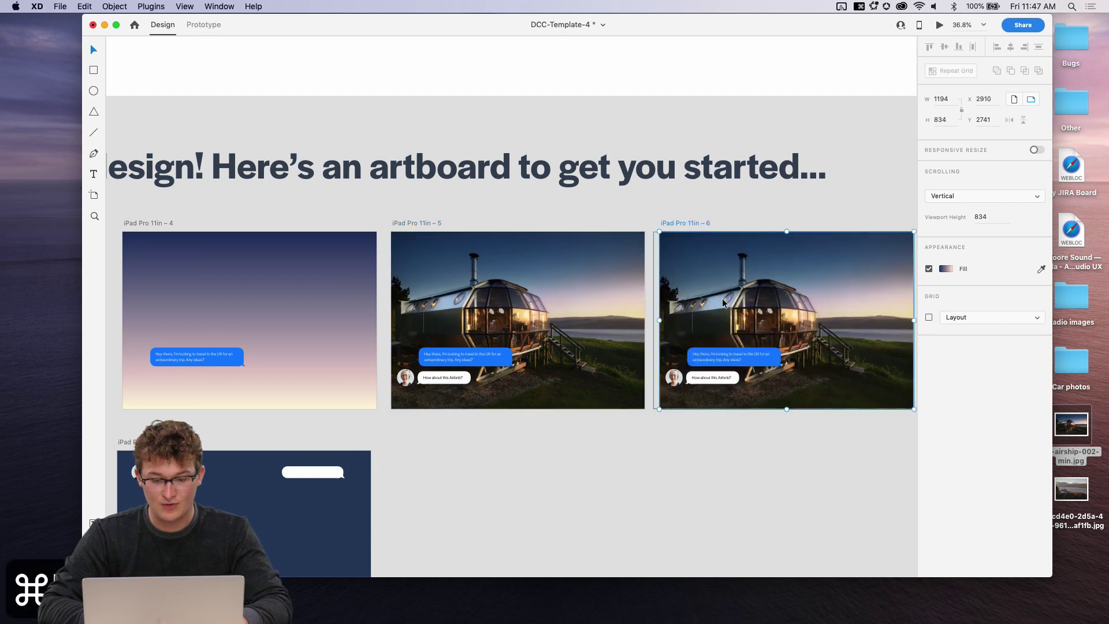
Move the blue message and the reply with its avatar up together to Y 446.65 on iPad Pro 11in – 6.
scroll(589, 404, "up", 3)
left_click(574, 394)
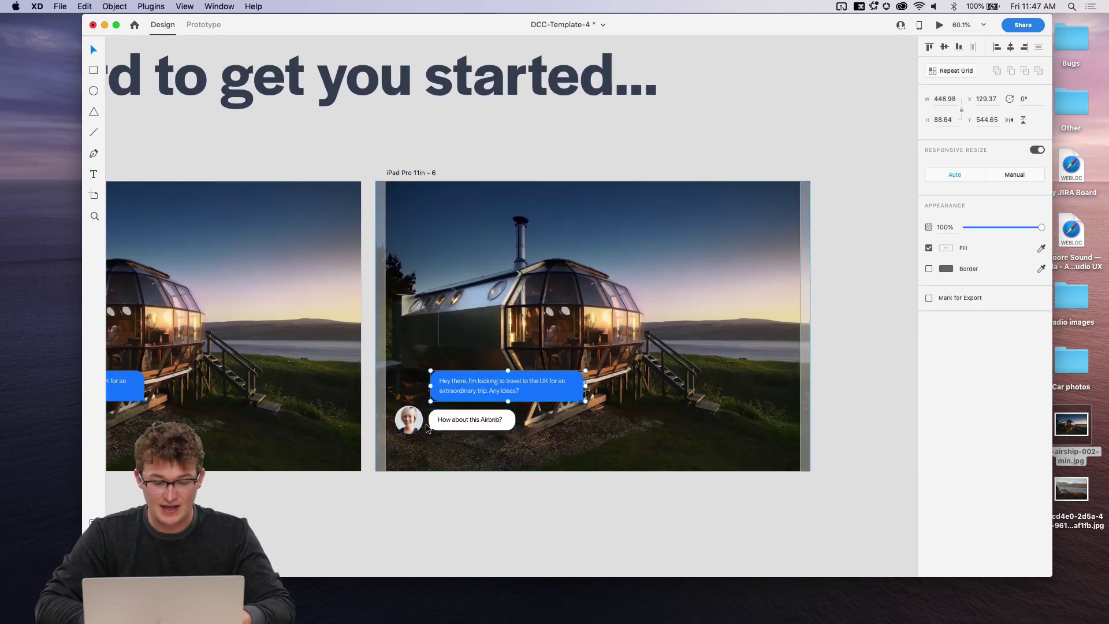
left_click(462, 422)
left_click_drag(462, 421, 462, 388)
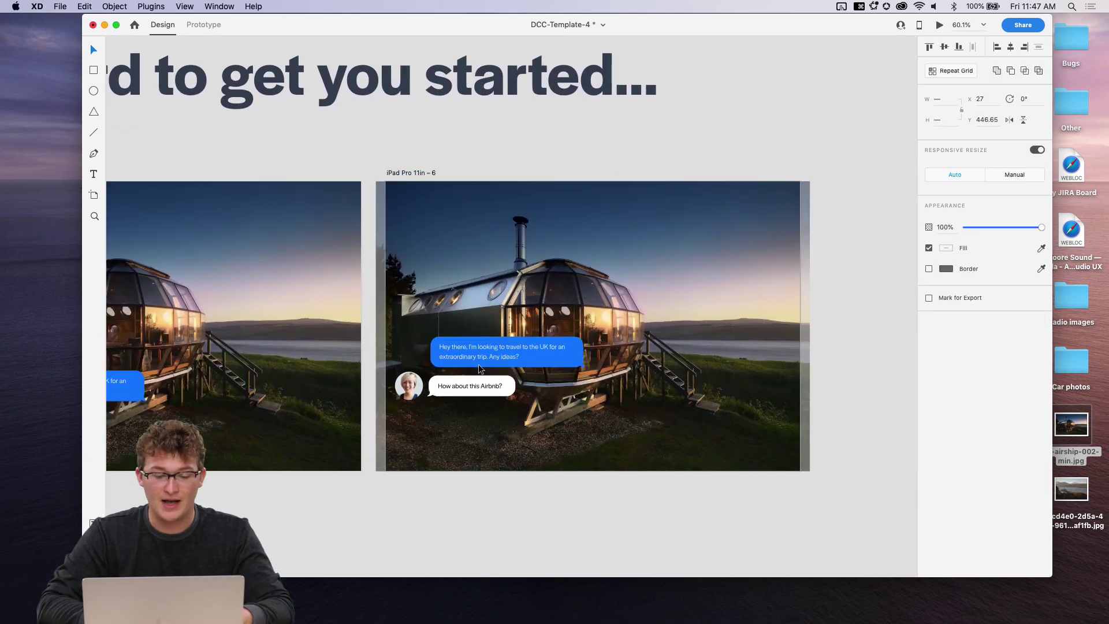
Copy the blue message bubble to below the reply on iPad Pro 11in – 6 and change its text to "Yeah let's do it!".
left_click(483, 483)
left_click_drag(517, 362, 527, 426)
double_click(498, 426)
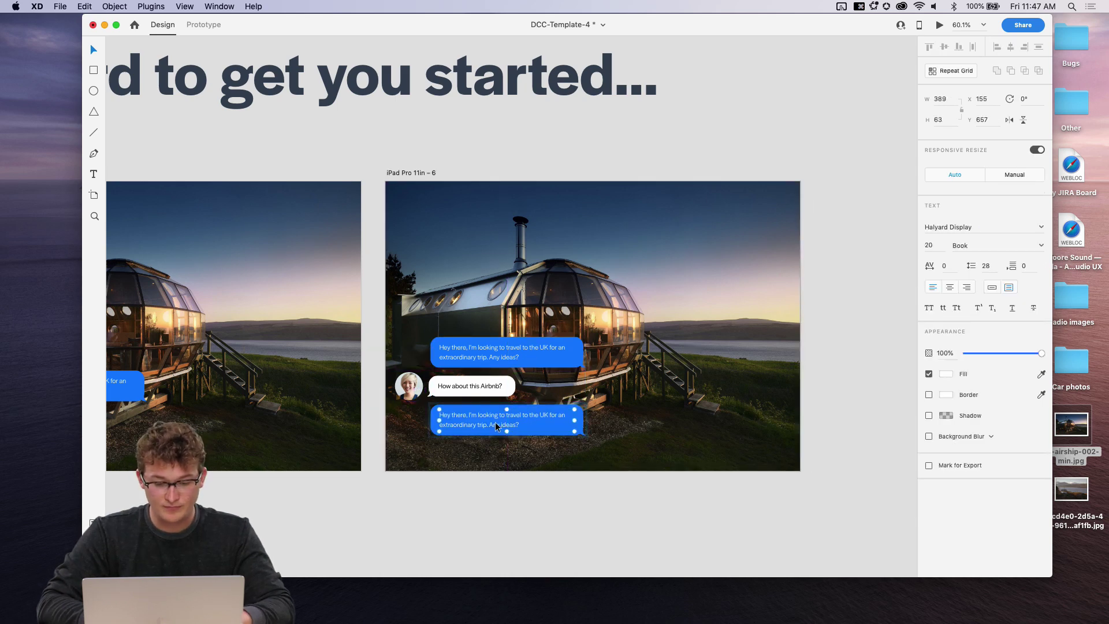
double_click(496, 423)
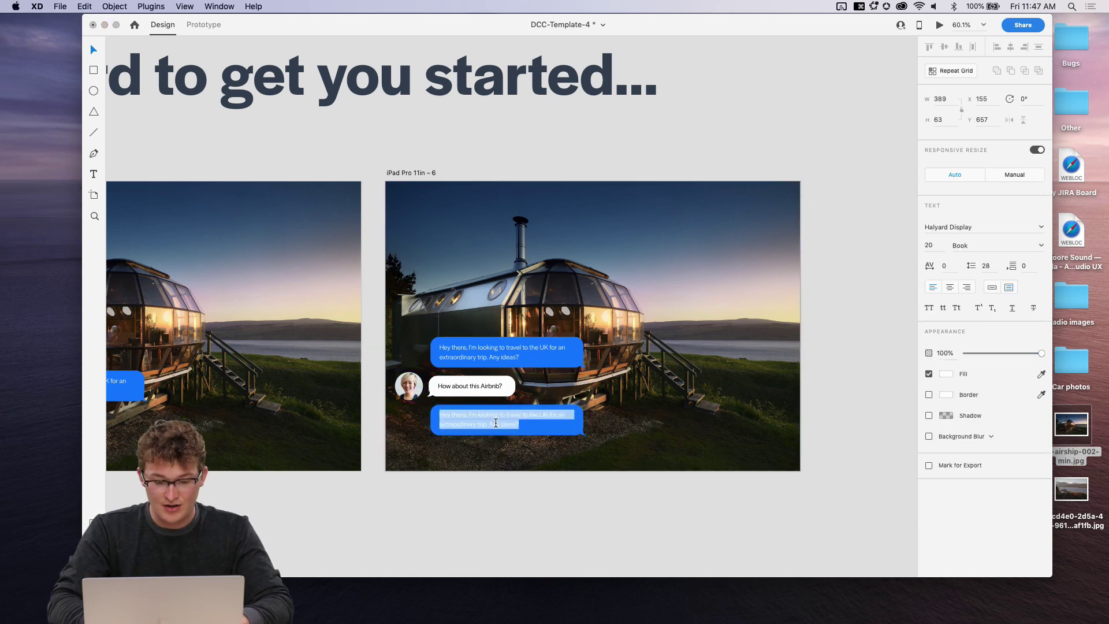
type("Yeah let's do it!")
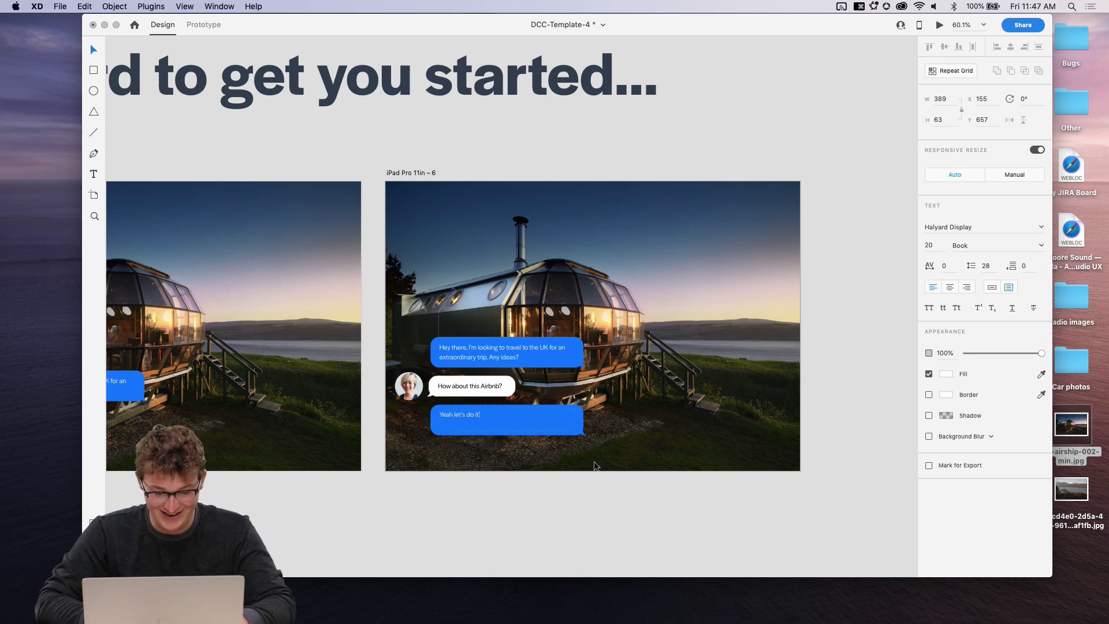
key("Escape")
Shrink the "Yeah let's do it!" bubble to 180.95 × 58.71 and shift it sideways to X 395.37.
scroll(596, 466, "up", 5)
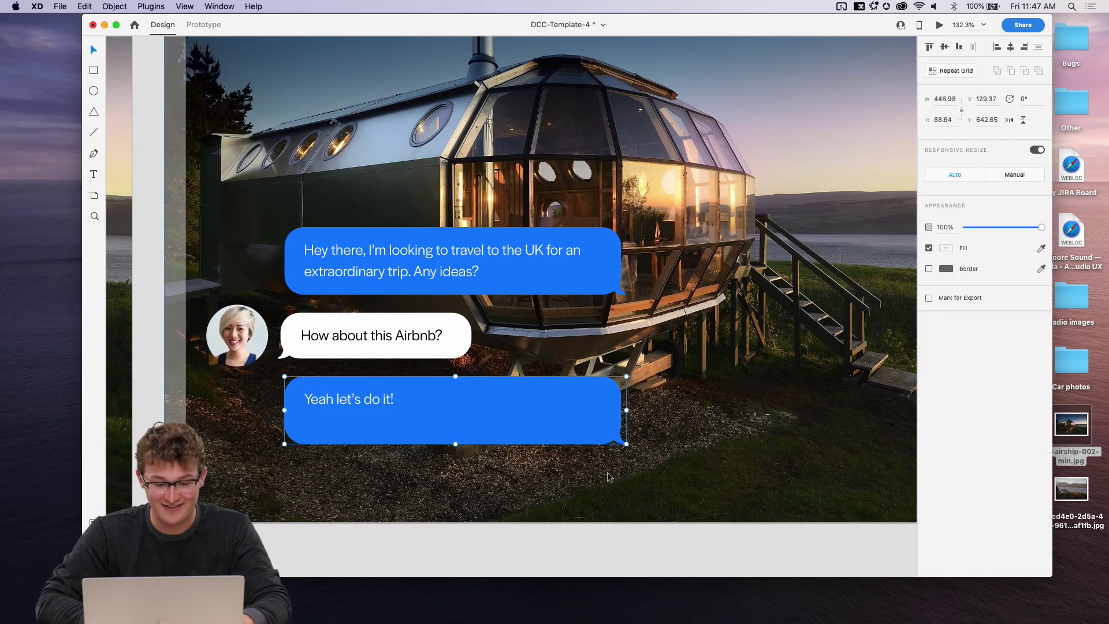
left_click_drag(626, 443, 422, 420)
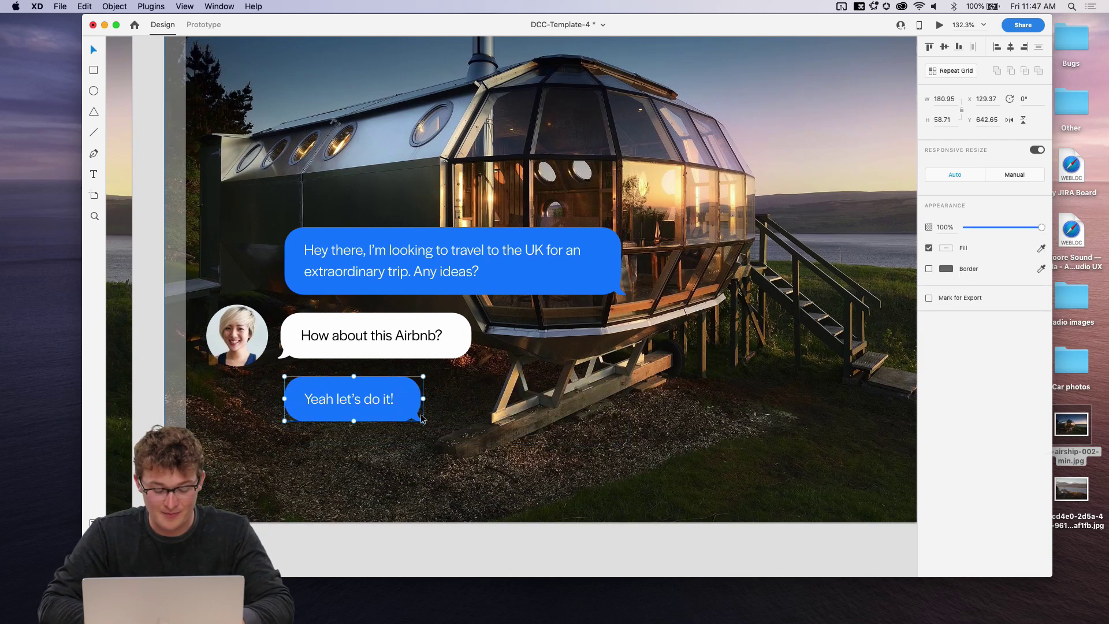
left_click(502, 491)
left_click_drag(327, 397, 530, 386)
scroll(529, 385, "down", 5)
scroll(529, 384, "down", 5)
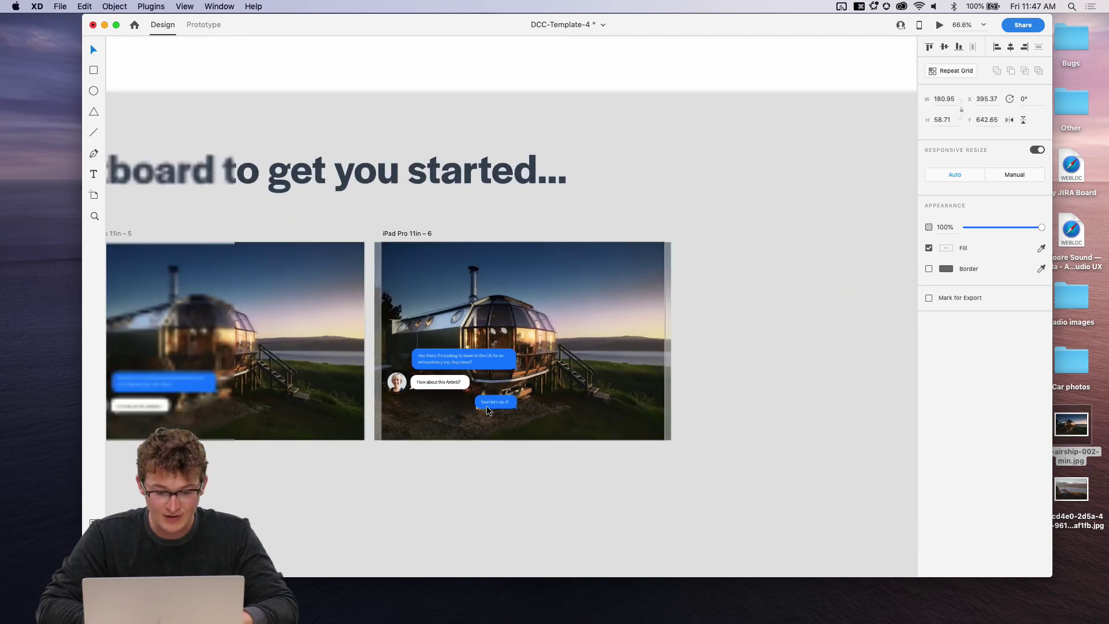
scroll(429, 388, "down", 2)
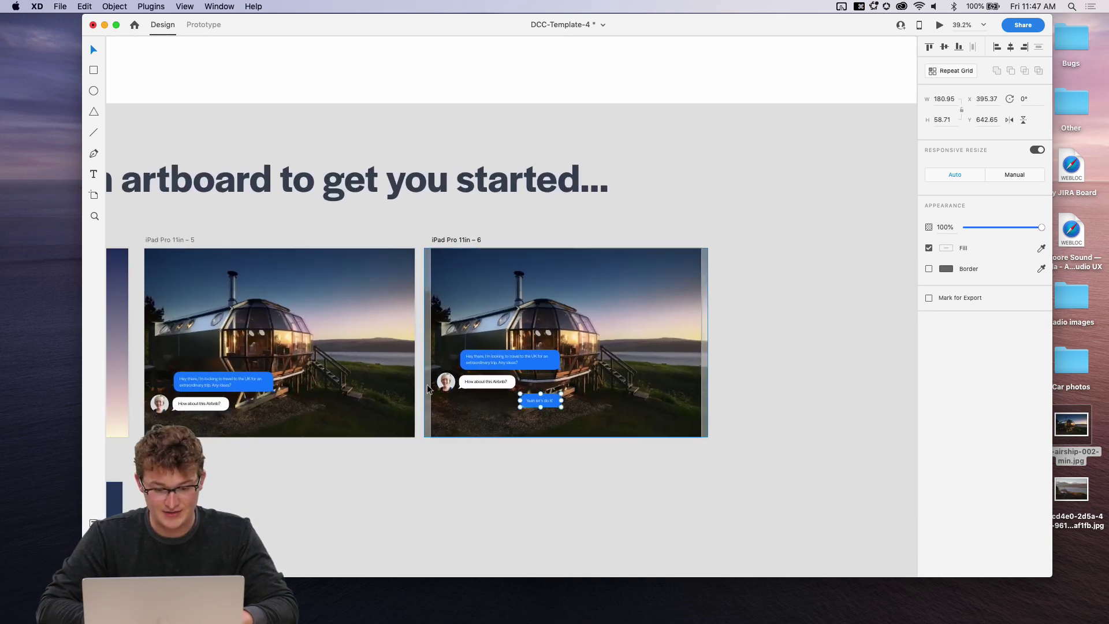
Duplicate the iPad Pro 11in – 6 artboard.
scroll(429, 388, "up", 5)
scroll(428, 388, "down", 5)
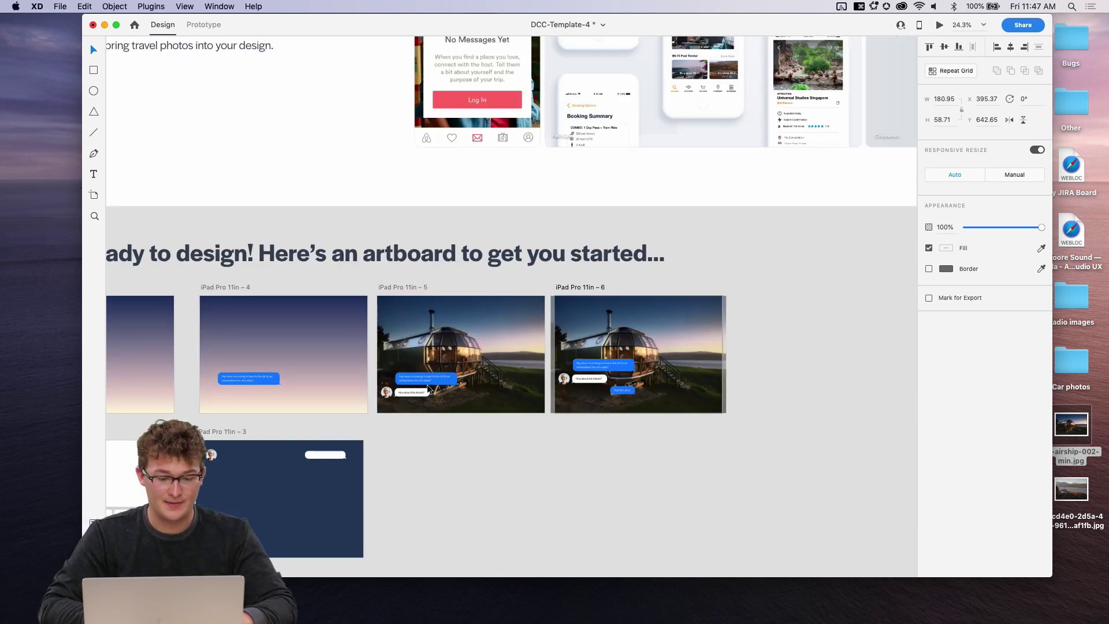
scroll(429, 388, "up", 5)
scroll(428, 388, "right", 5)
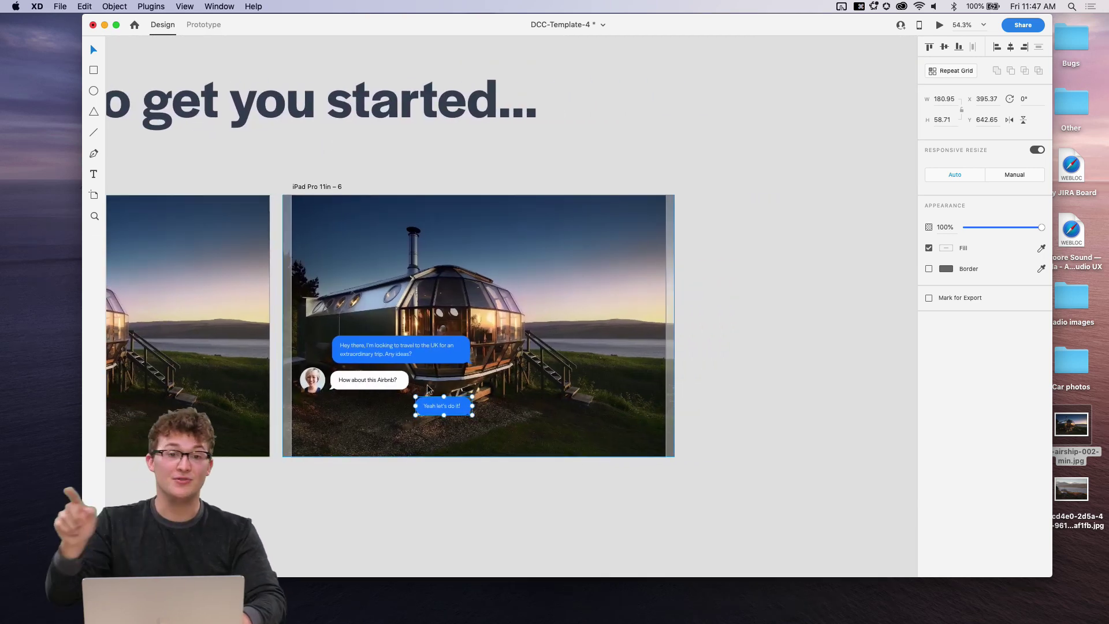
left_click(757, 354)
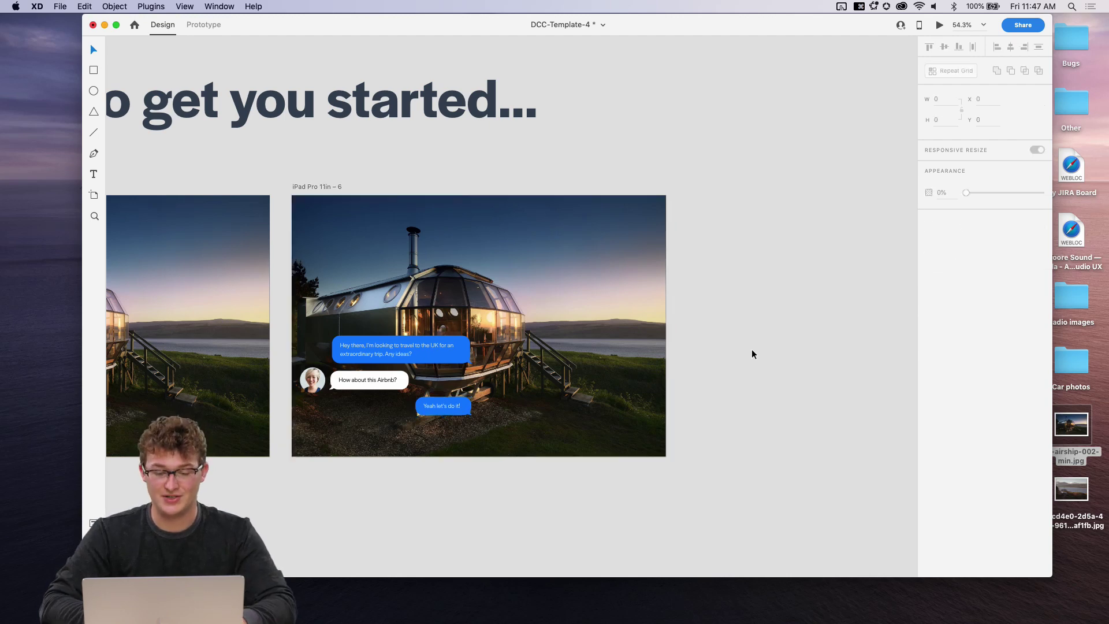
scroll(757, 354, "up", 5)
scroll(753, 354, "down", 3)
scroll(754, 354, "down", 3)
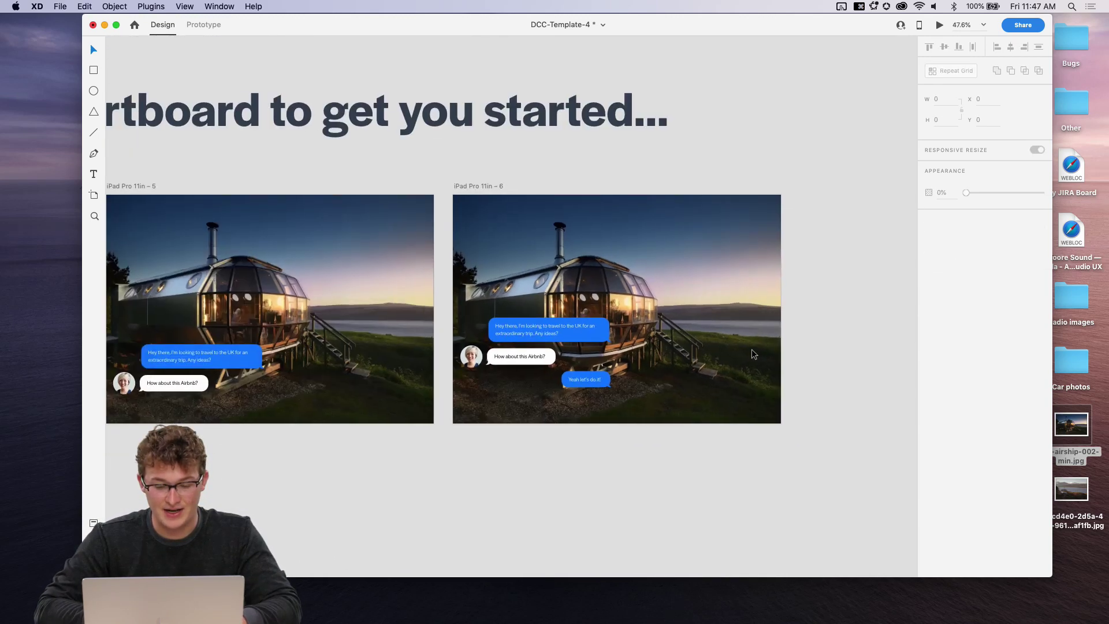
scroll(751, 354, "right", 5)
left_click(310, 194)
key("super+d")
scroll(645, 292, "right", 5)
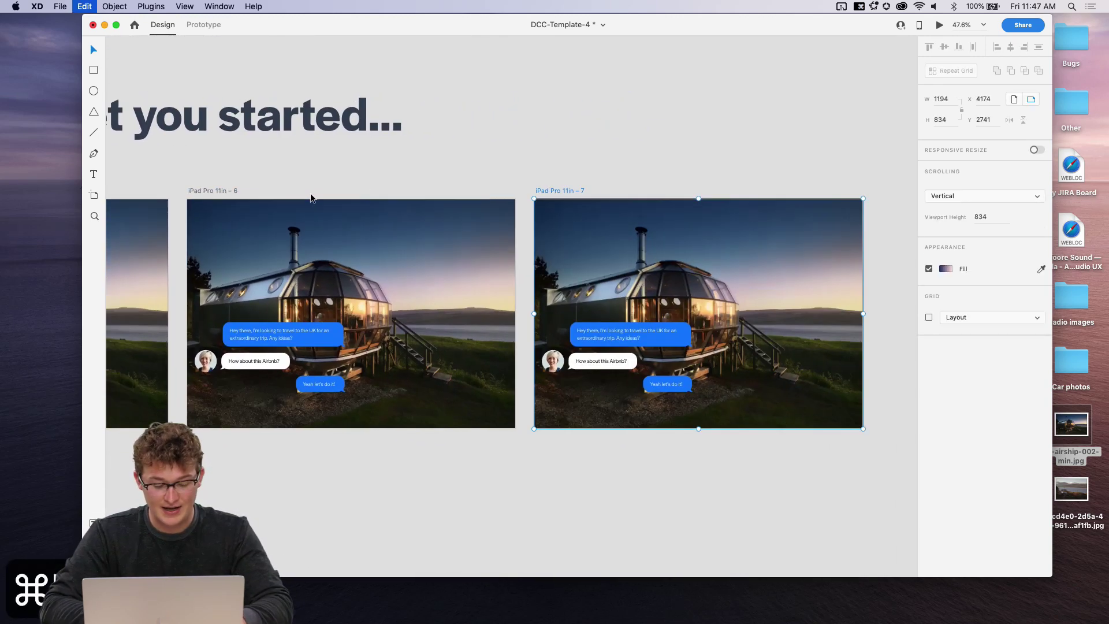
Move all three messages and the avatar up together to Y 359.65 on iPad Pro 11in – 7.
left_click(417, 355, "super")
left_click(439, 327, "shift")
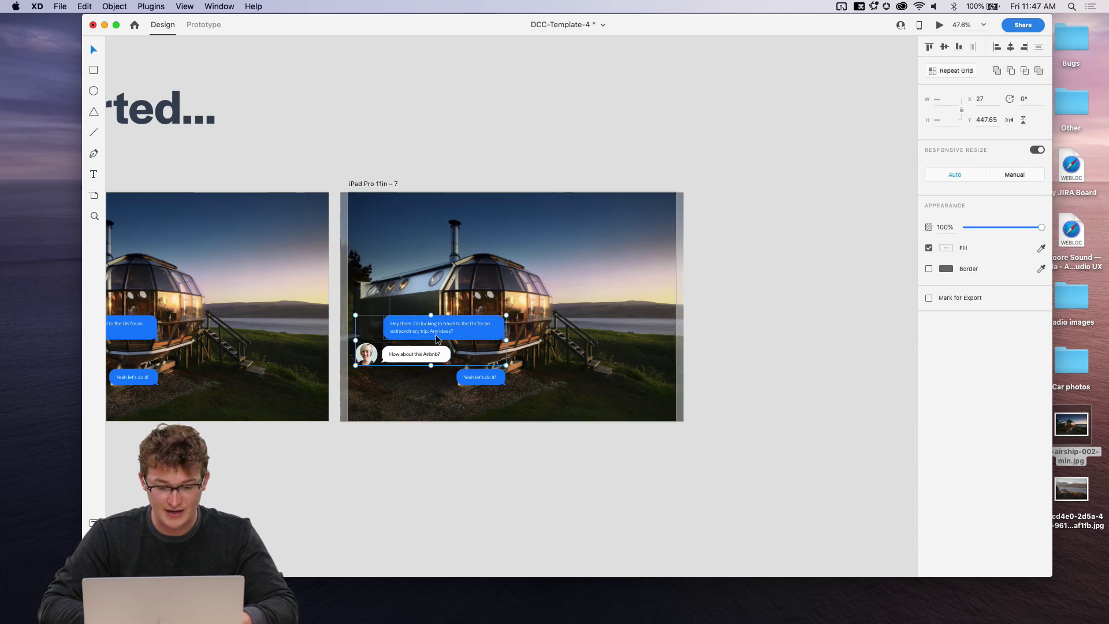
left_click(481, 377, "shift")
left_click_drag(481, 377, 489, 359)
scroll(489, 359, "left", 2)
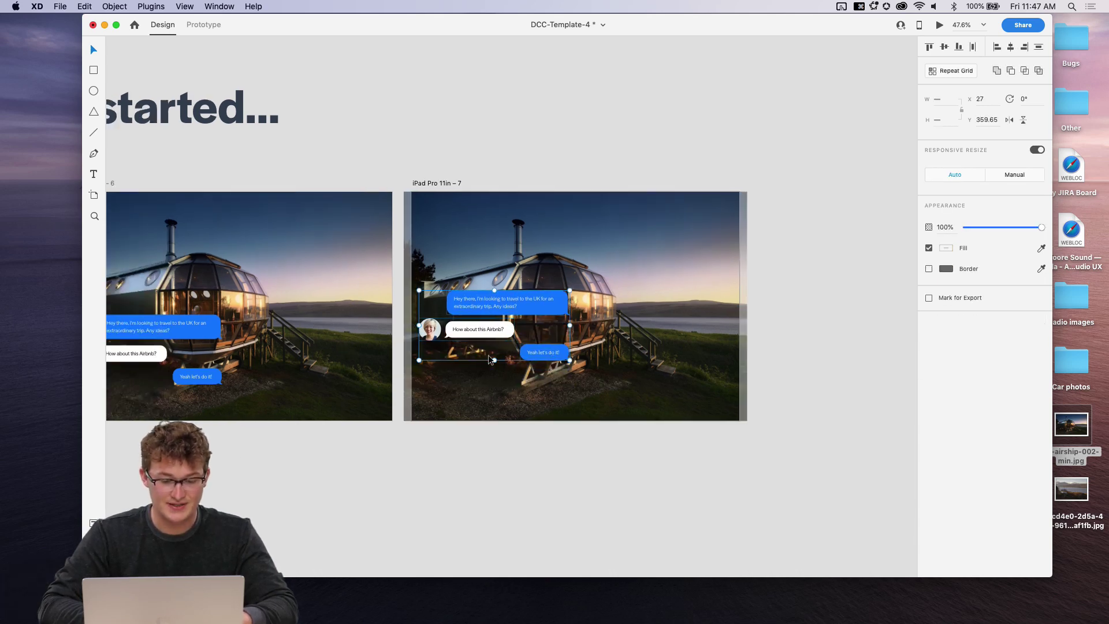
left_click(480, 483)
Copy the "Yeah let's do it!" bubble from iPad Pro 11in – 6 and paste it onto iPad Pro 11in – 5.
scroll(476, 439, "left", 5)
left_click(471, 370)
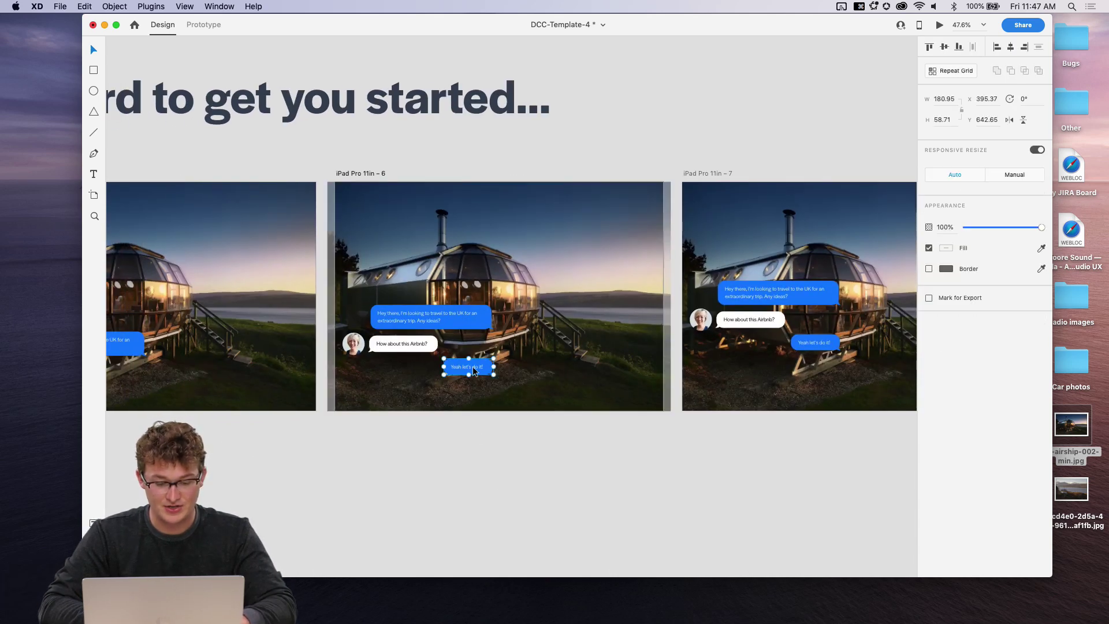
key("super+c")
scroll(473, 378, "left", 5)
key("super+v")
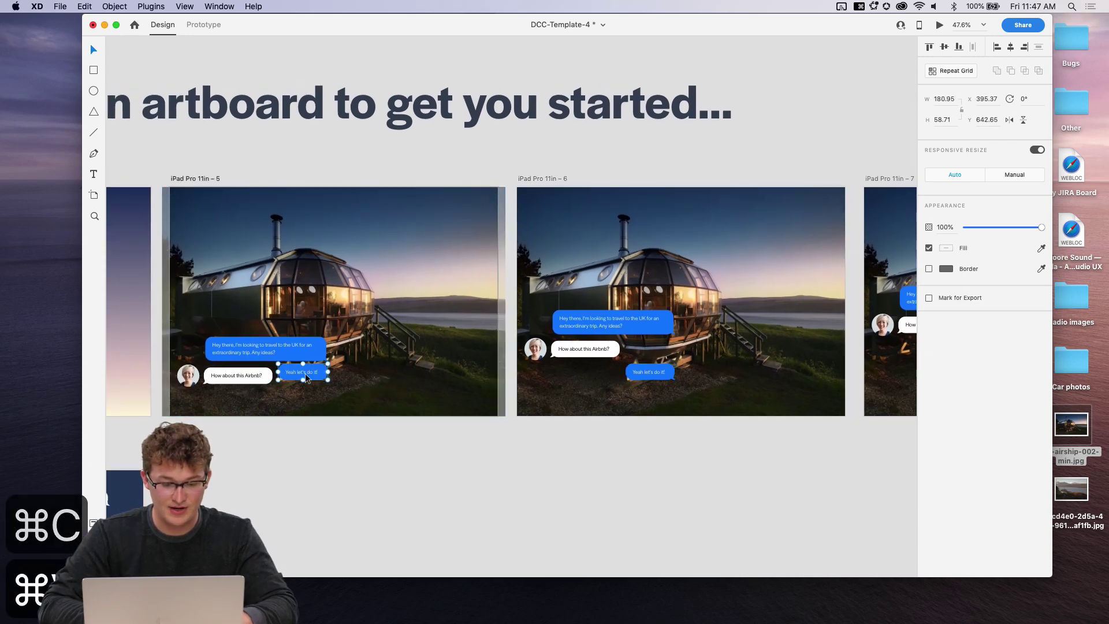
Move the pasted "Yeah let's do it!" bubble down to Y 726.65 on iPad Pro 11in – 5 and set its opacity to 0%.
scroll(306, 374, "up", 5)
left_click_drag(302, 376, 303, 430)
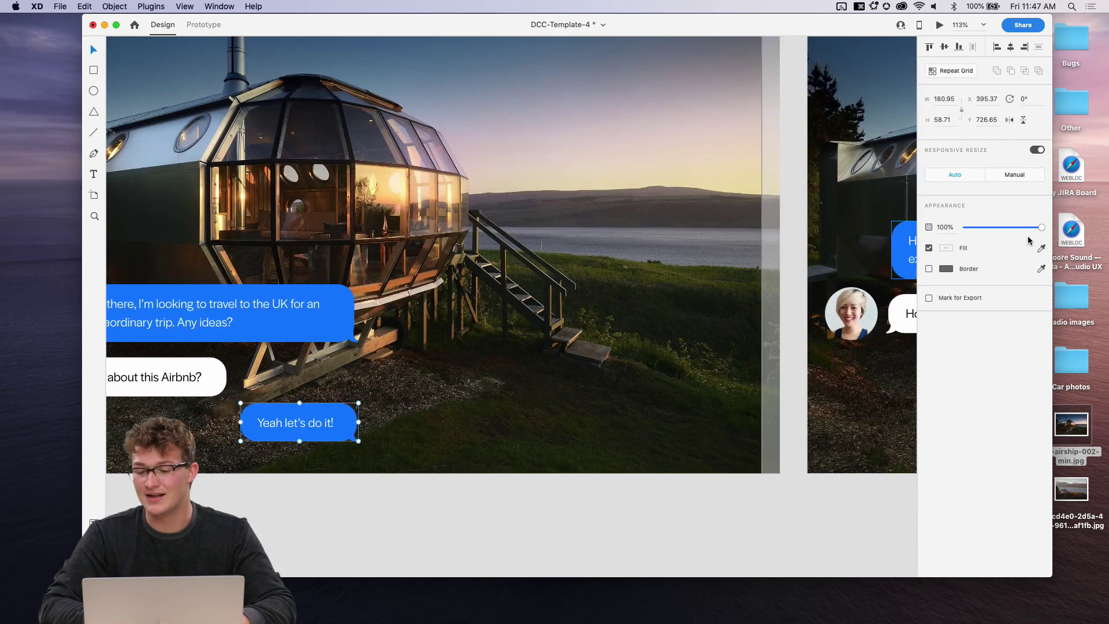
left_click_drag(1008, 227, 966, 227)
scroll(578, 338, "down", 5)
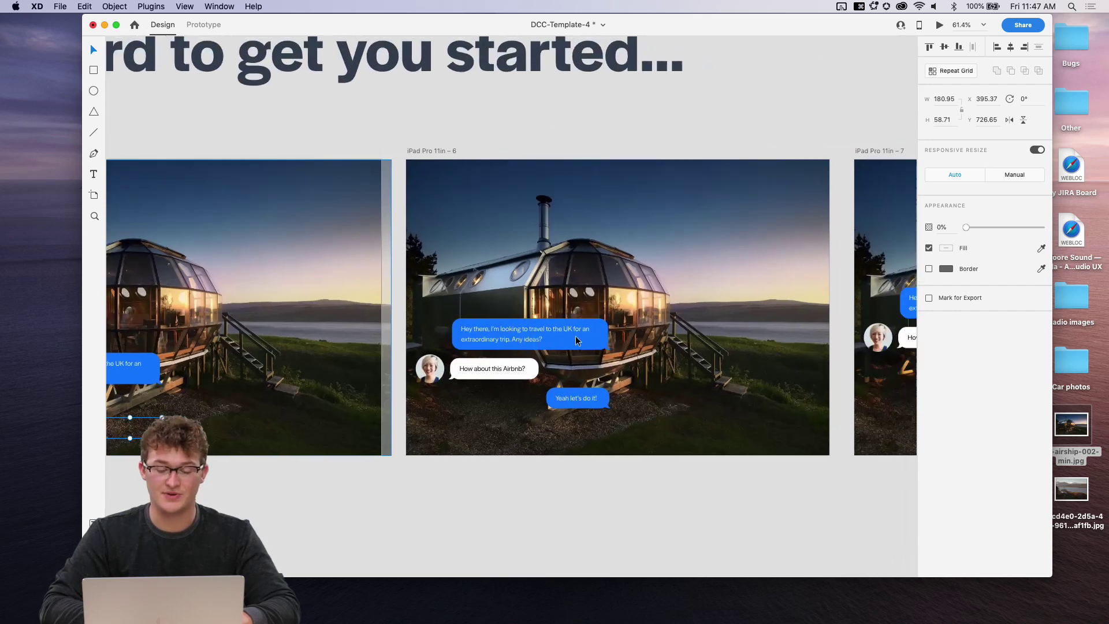
Copy the "How about this Airbnb?" reply and its avatar to just below the "Yeah let's do it!" bubble on iPad Pro 11in – 7.
scroll(577, 340, "right", 1)
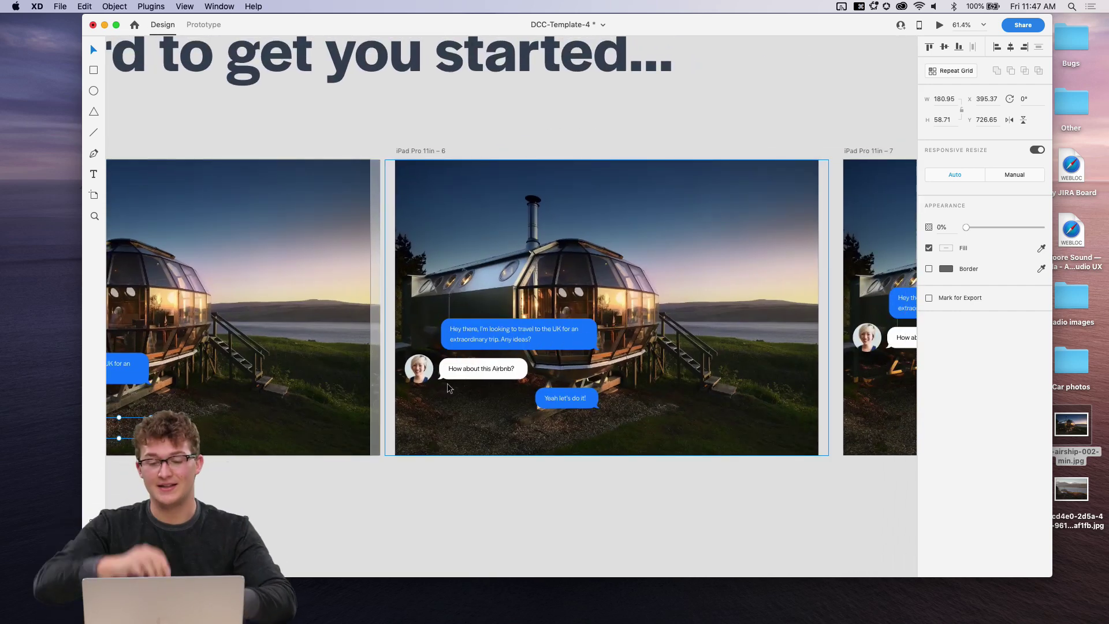
scroll(447, 383, "right", 10)
scroll(468, 382, "up", 5)
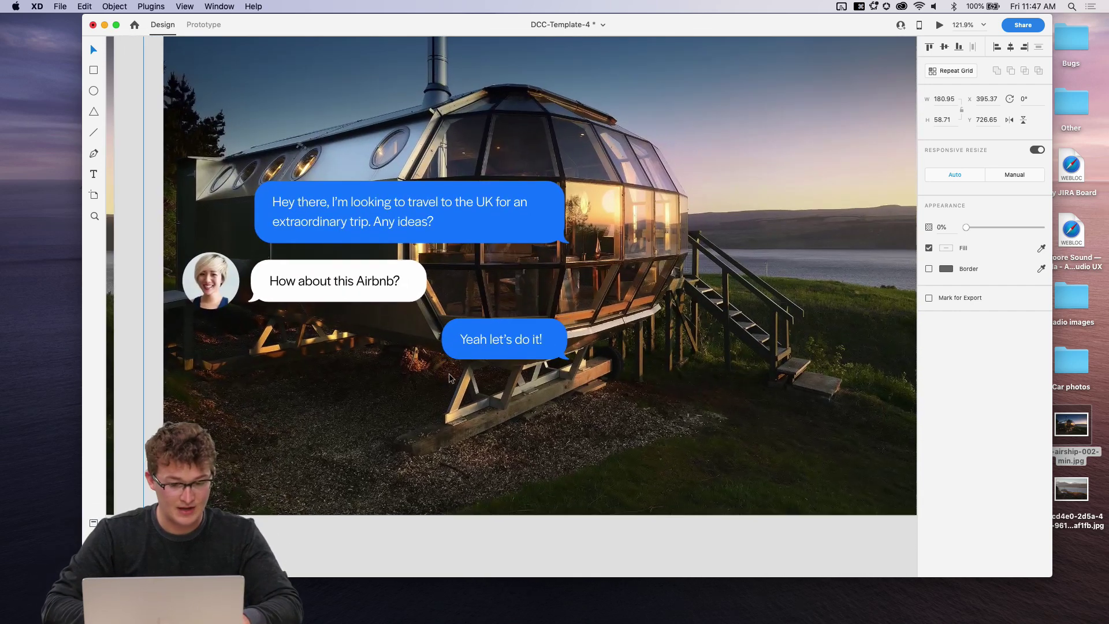
left_click(474, 342)
scroll(474, 342, "left", 2)
left_click_drag(434, 271, 435, 387)
left_click(573, 432)
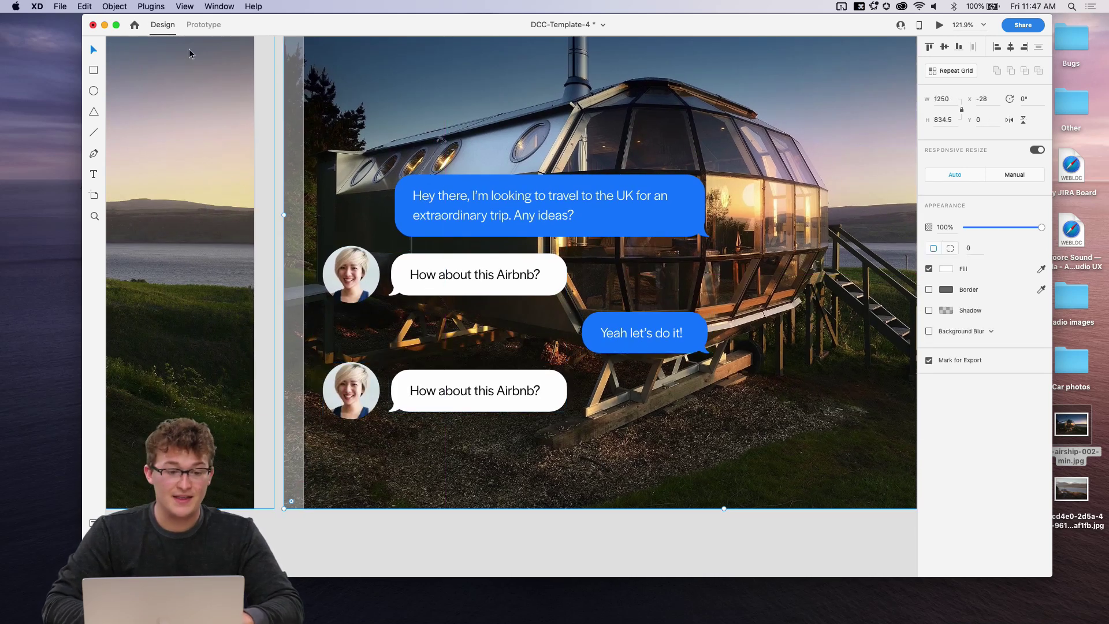
key("ctrl+F2")
key("Right")
key("Right")
key("Right")
key("Right")
key("Right")
key("Down")
key("Right")
mouse_move(151, 7)
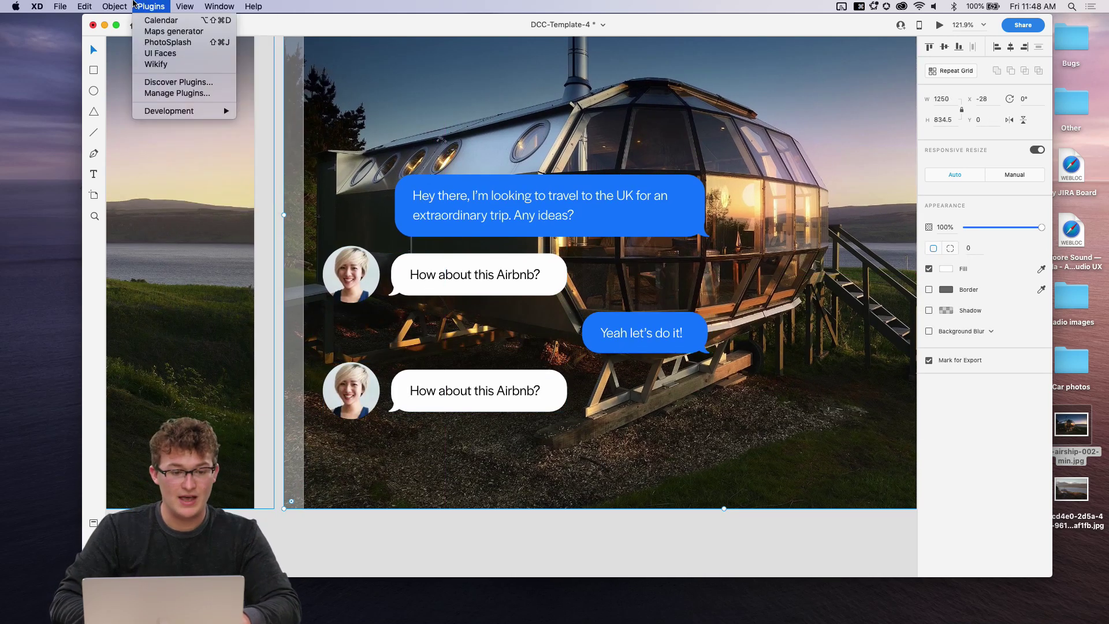
left_click(154, 21)
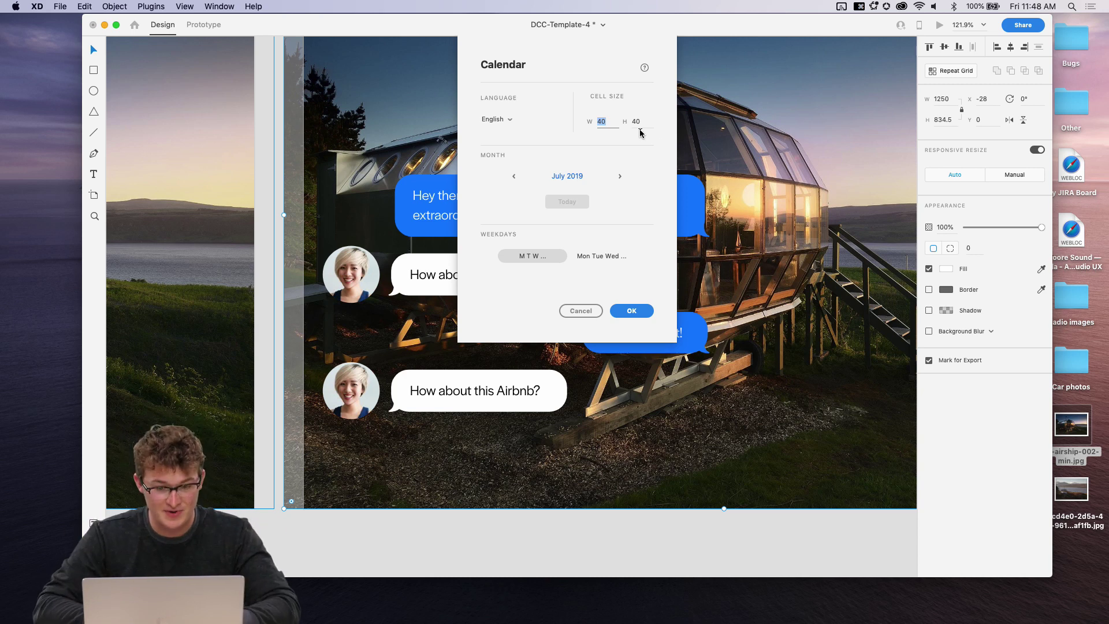
left_click(580, 310)
Generate a July 2019 calendar with 40 × 40 cells using the Calendar plugin and place it at X 329, Y 584.
left_click(151, 7)
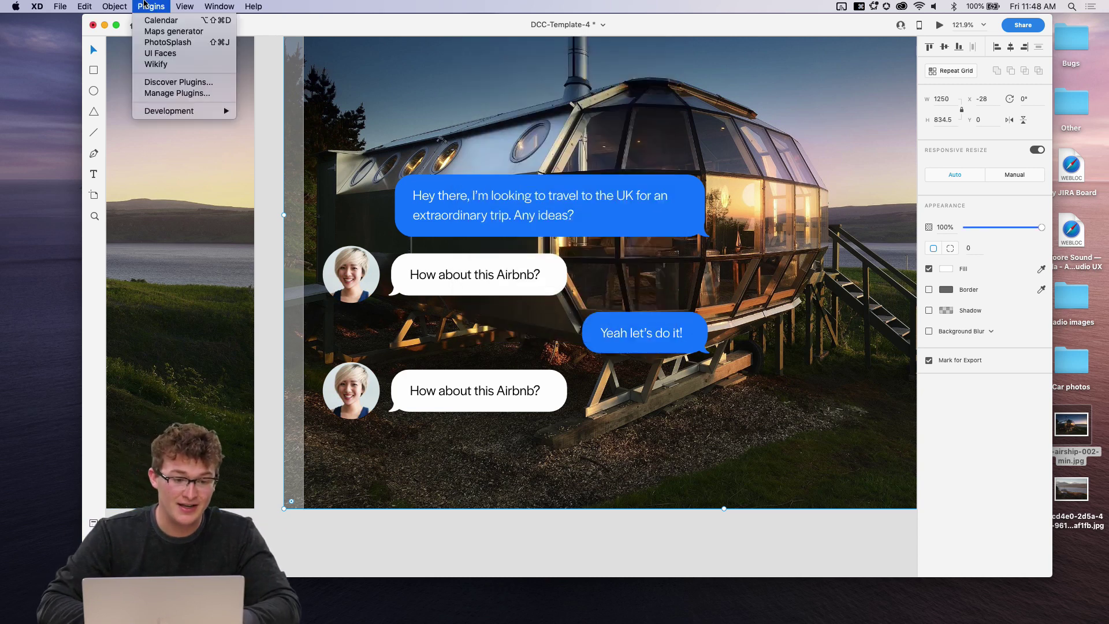
left_click(176, 22)
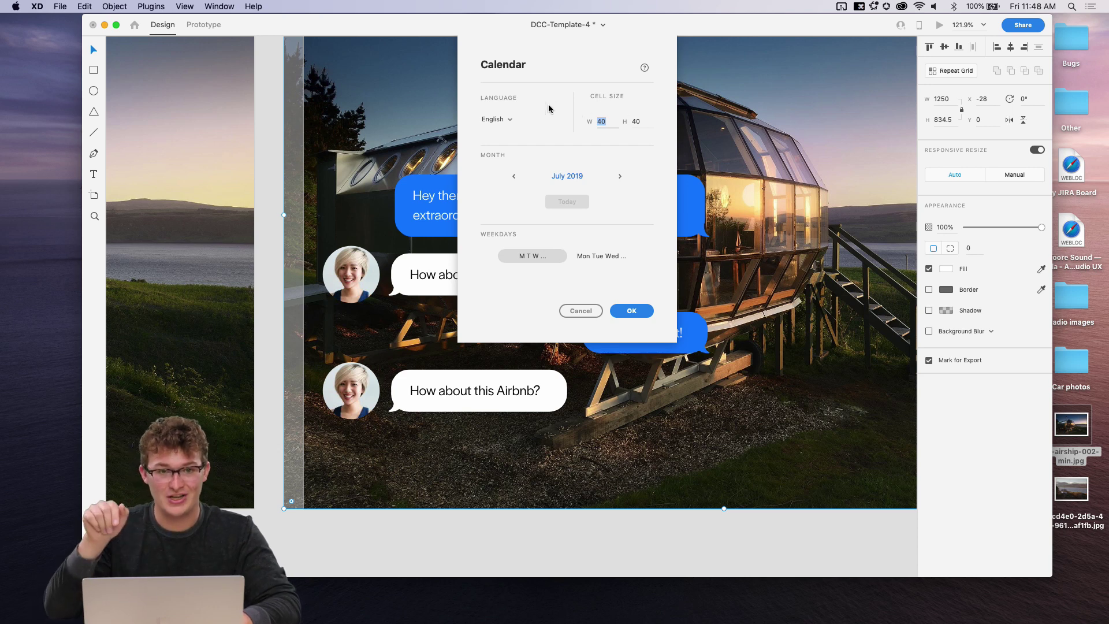
left_click(631, 311)
left_click_drag(727, 203, 637, 420)
key("super+minus")
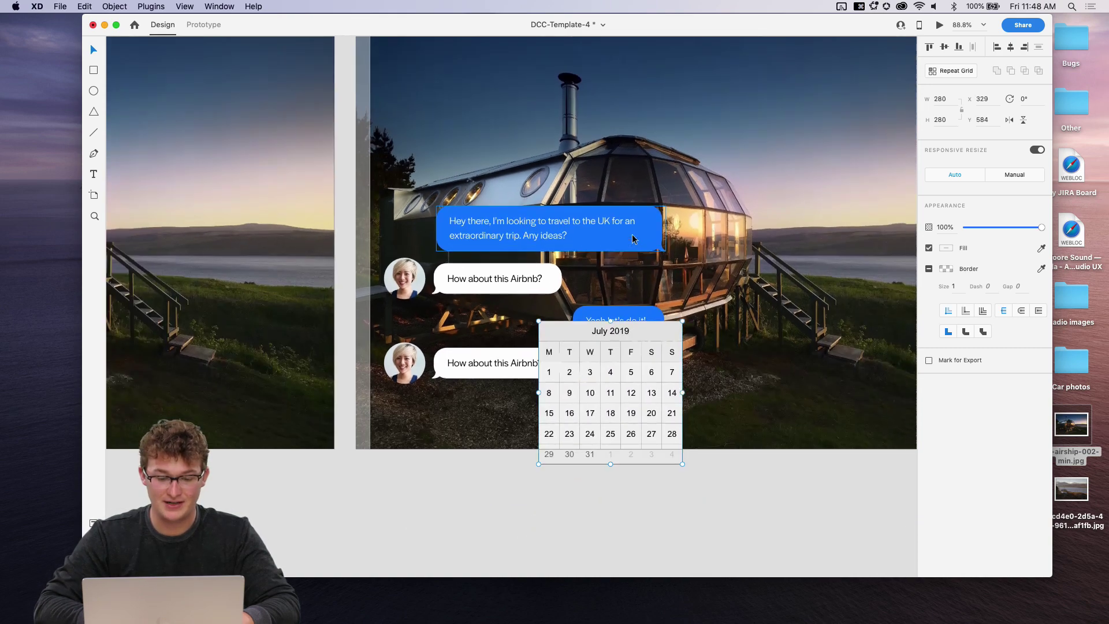
Move the first three messages up on iPad Pro 11in – 7, and raise the copied reply with its avatar to Y 445.
left_click(634, 239)
left_click(522, 278, "shift")
left_click(609, 303, "shift")
left_click_drag(610, 303, 611, 198)
left_click_drag(501, 366, 501, 273)
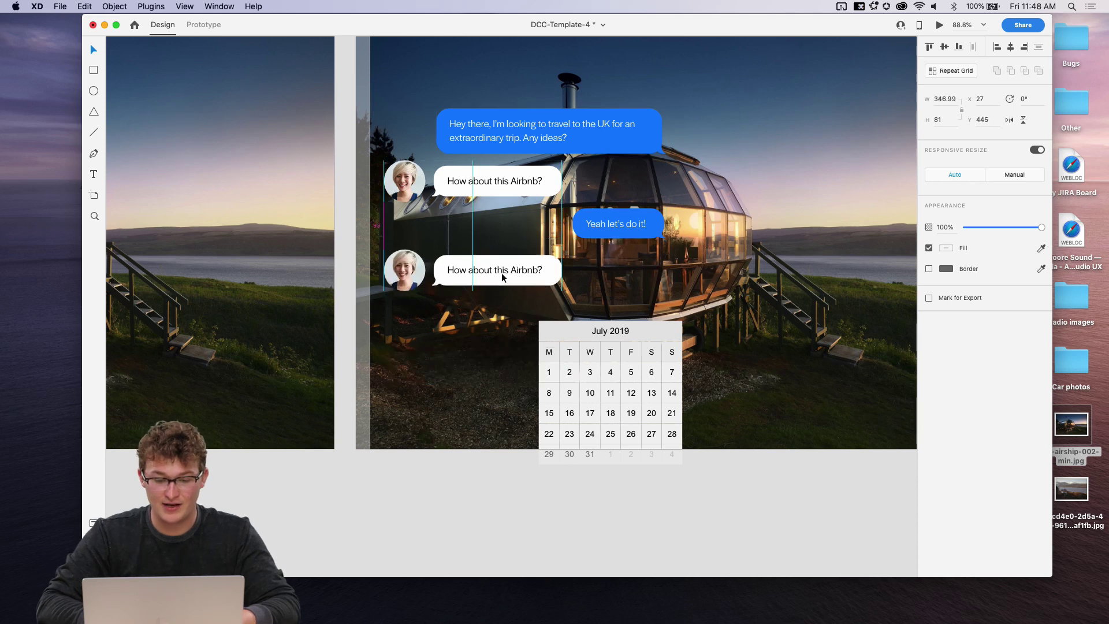
Change the copied reply's text to "When would you like to goi?" and widen its text box to 307.63.
double_click(501, 272)
double_click(501, 273)
type("When would you like to goi")
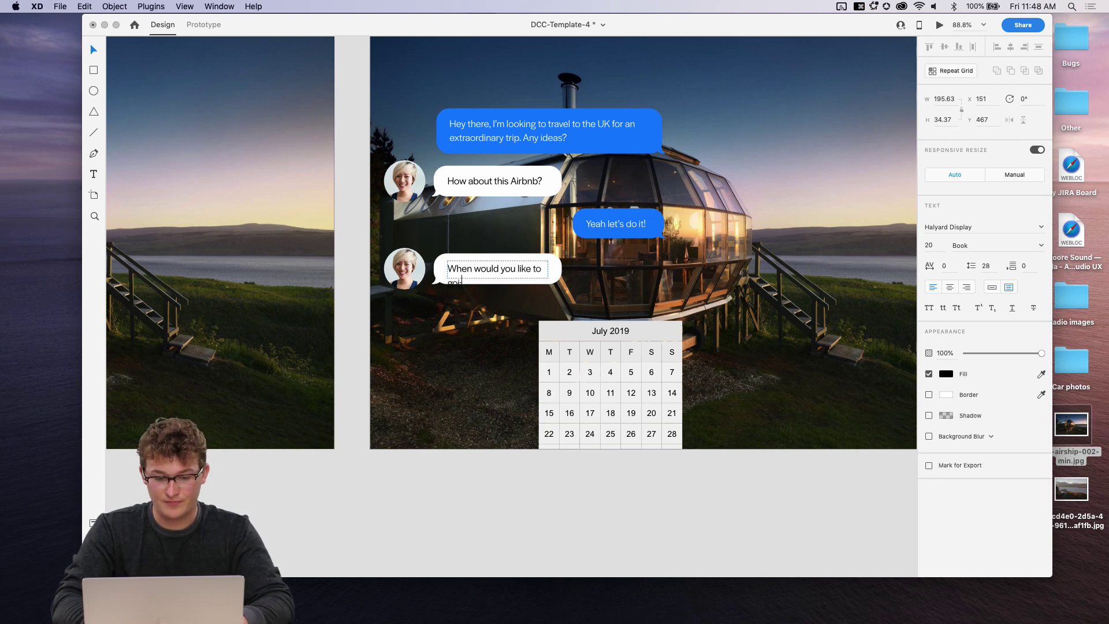
left_click(589, 302)
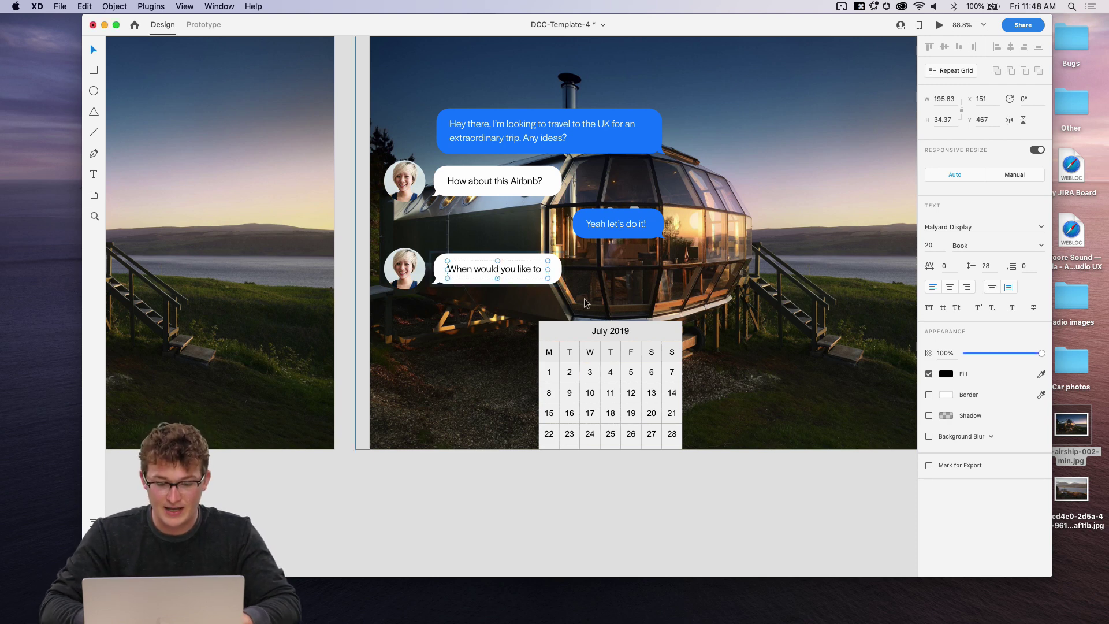
left_click_drag(548, 269, 607, 284)
left_click(561, 265)
Correct the copied reply's text to "When would you like to go?" and move the calendar beneath it to X 129, Y 536.
scroll(615, 287, "up", 5)
left_click(538, 283)
double_click(554, 285)
left_click(558, 285)
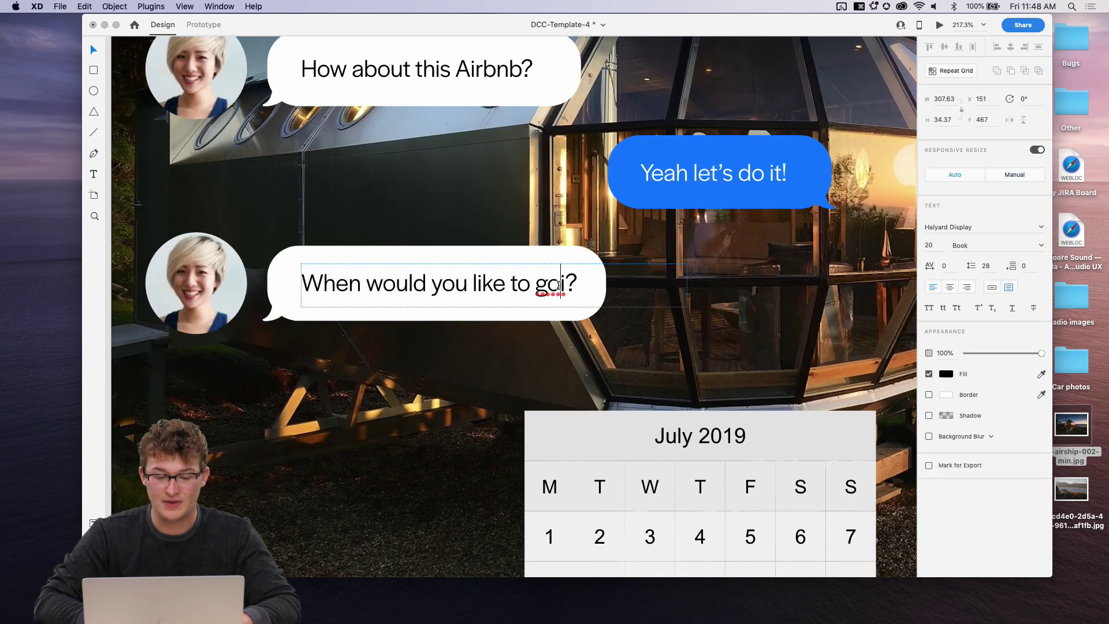
key("Escape")
scroll(706, 403, "down", 5)
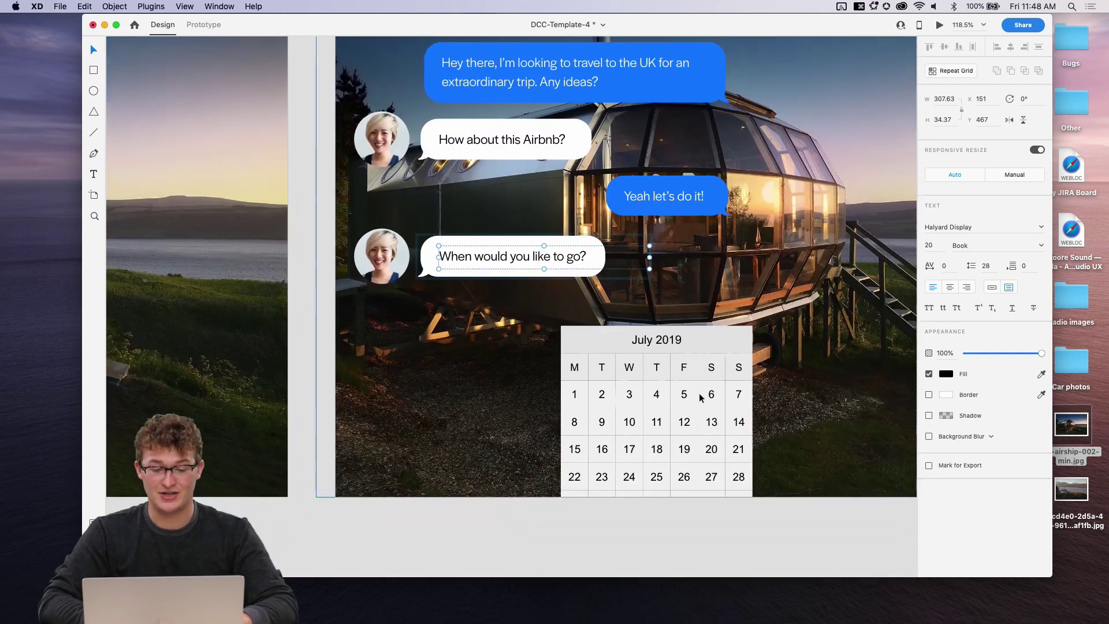
left_click_drag(639, 371, 487, 315)
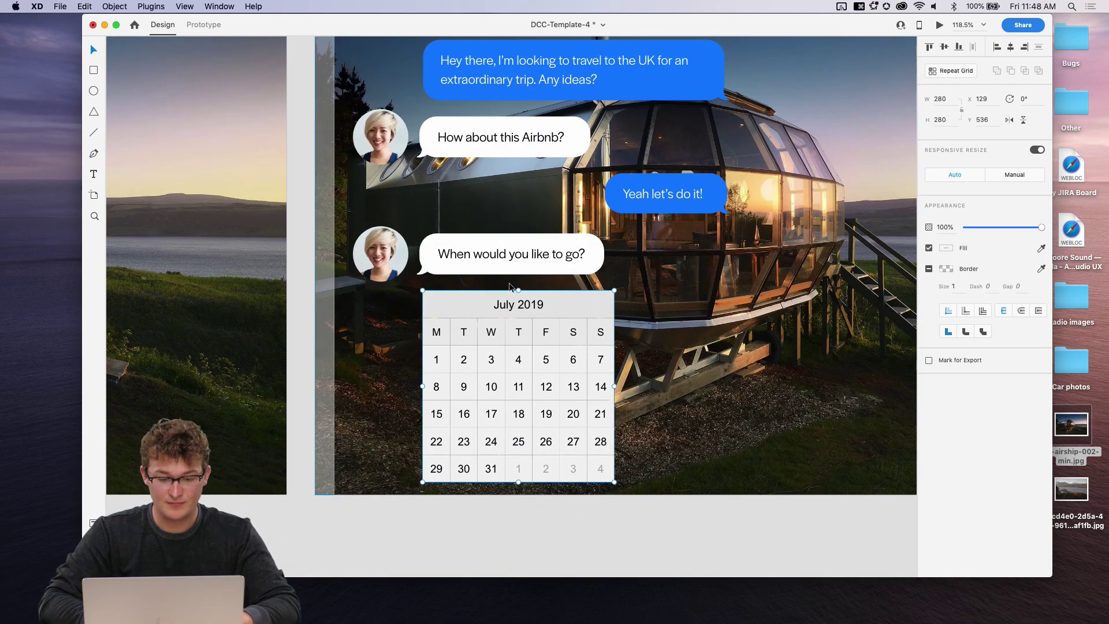
left_click(580, 276)
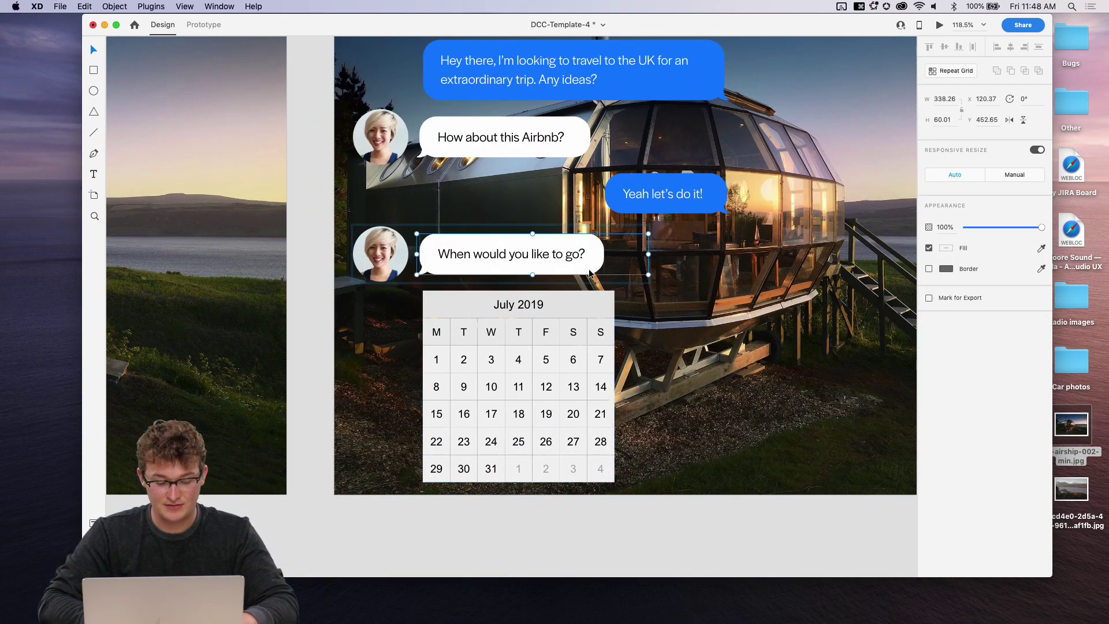
left_click(637, 277)
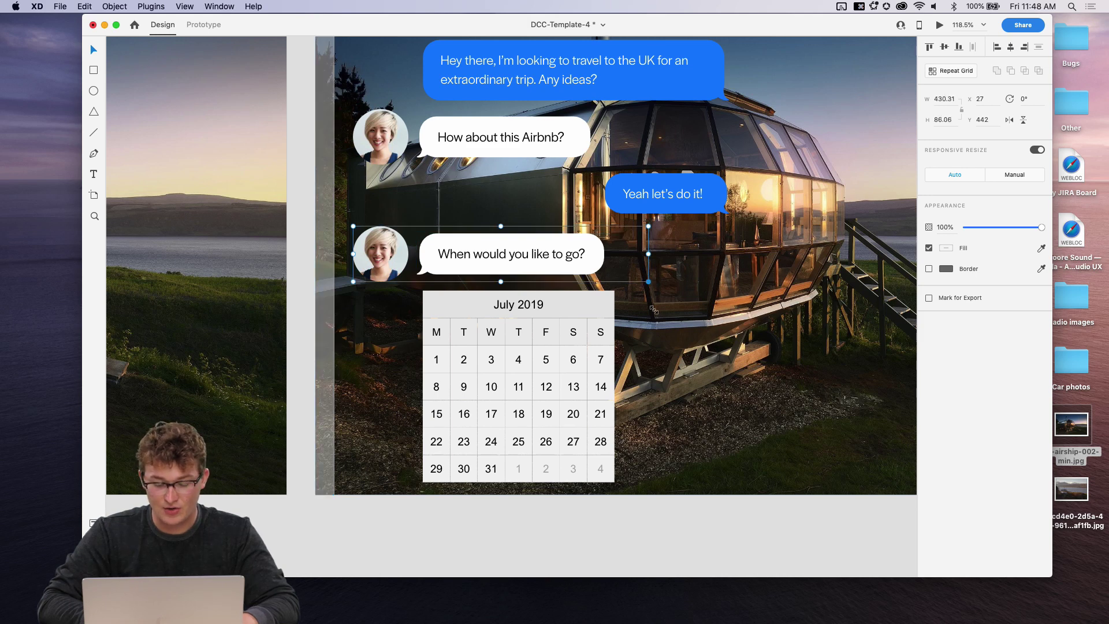
left_click_drag(647, 283, 653, 462)
key("cmd+z")
scroll(570, 351, "right", 2)
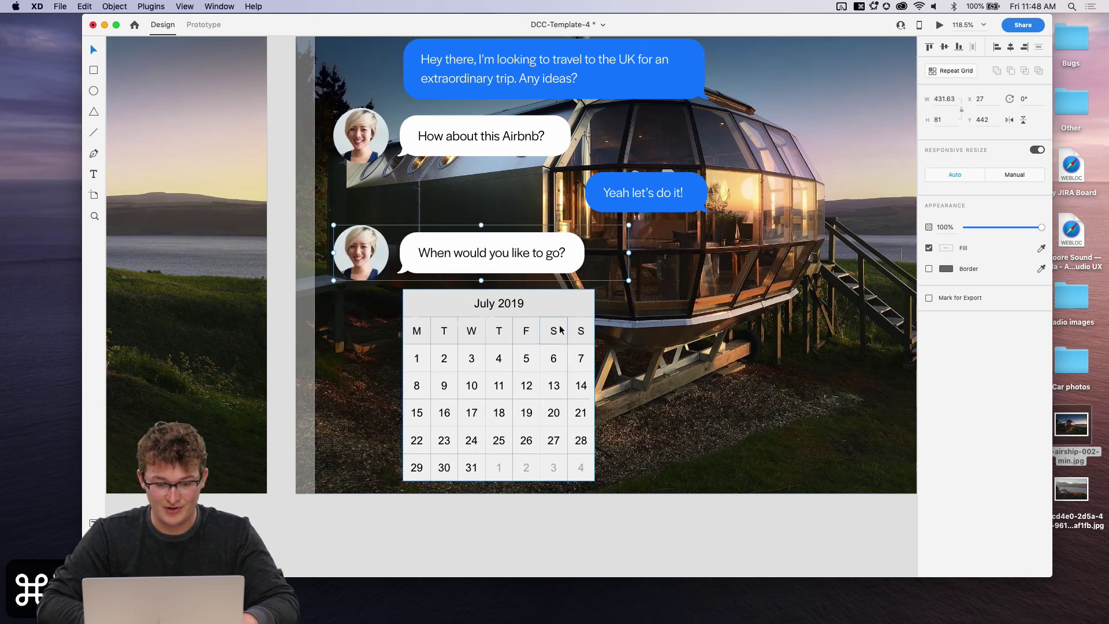
Stretch the reply bubble, without its avatar, behind the calendar and move the calendar onto it at X 180, Y 534.
left_click(616, 275, "super")
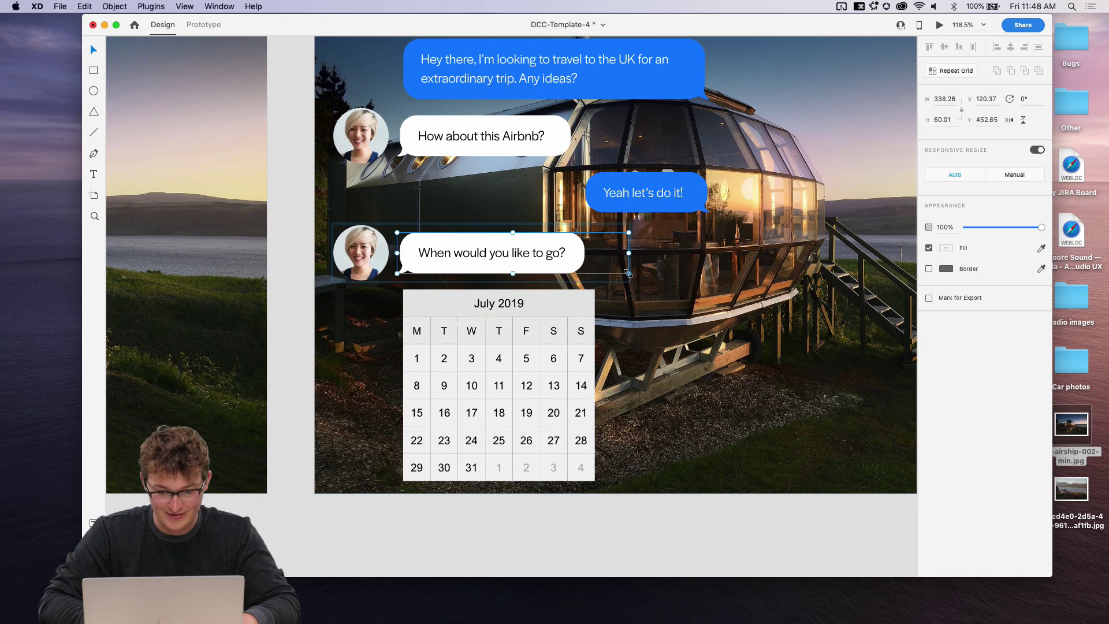
left_click_drag(629, 273, 720, 500)
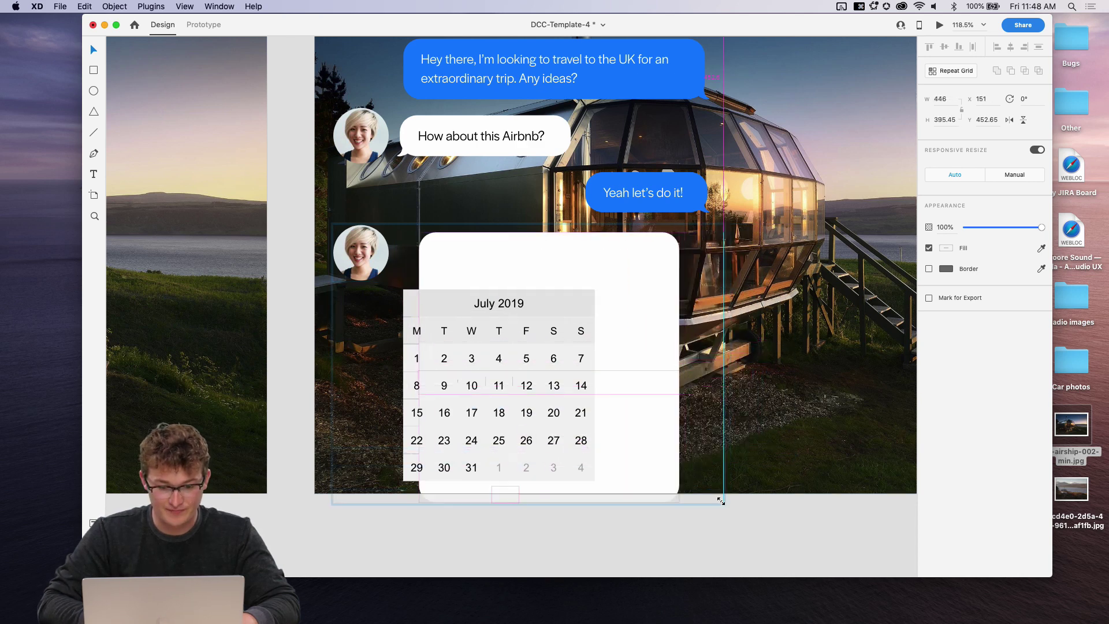
left_click(557, 377)
left_click_drag(558, 377, 592, 379)
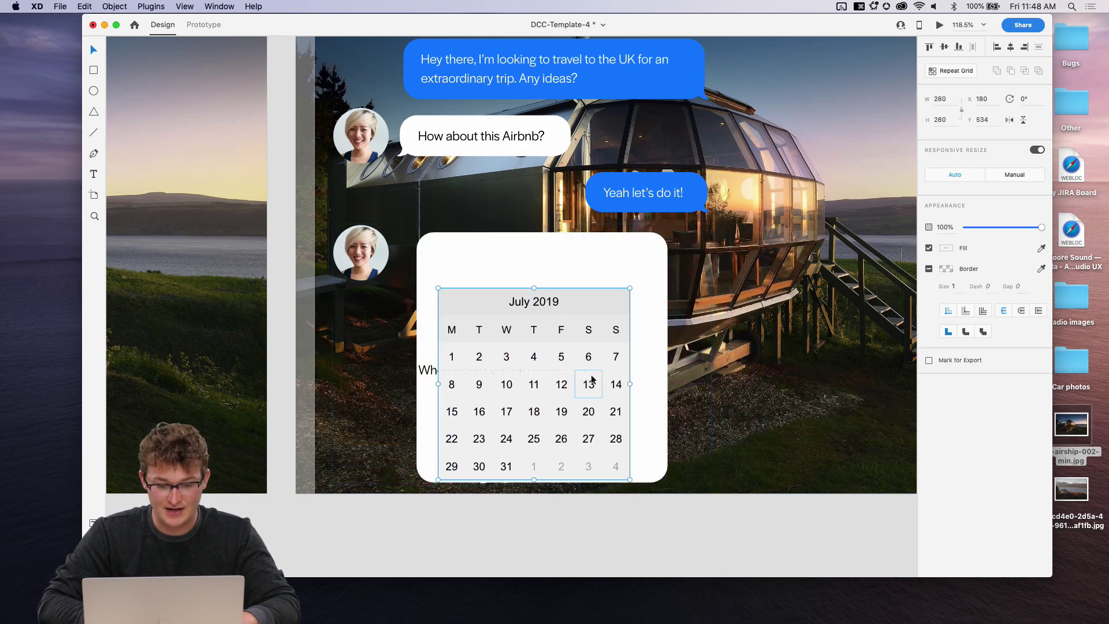
Move the "When would you like to go?" text above the calendar inside the bubble, at X 183, Y 477.53.
left_click(429, 371)
double_click(429, 371)
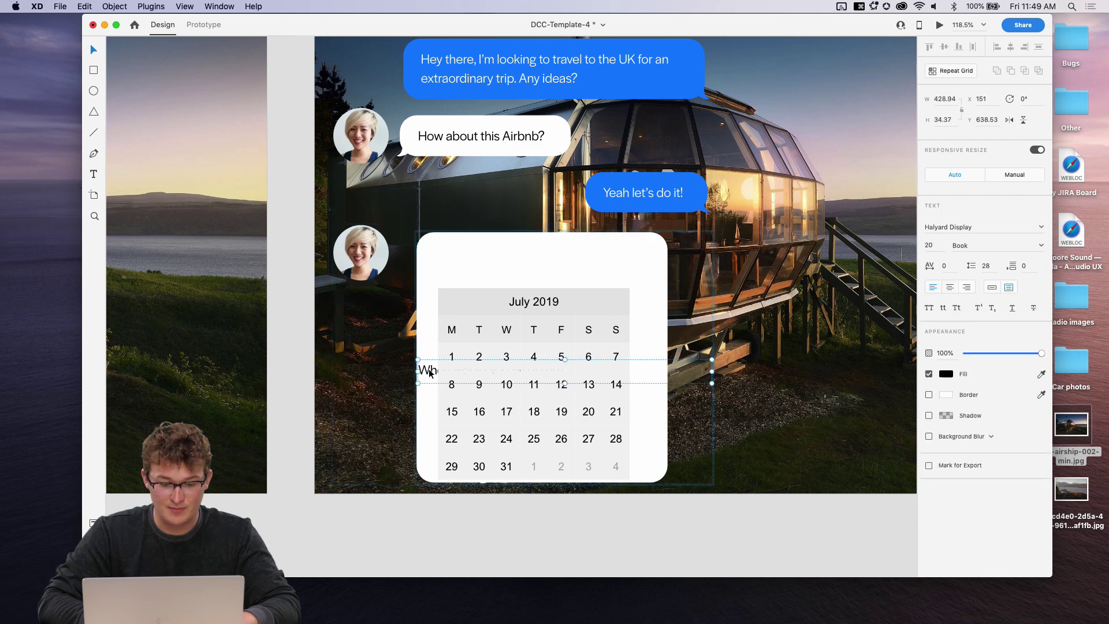
left_click_drag(424, 369, 451, 262)
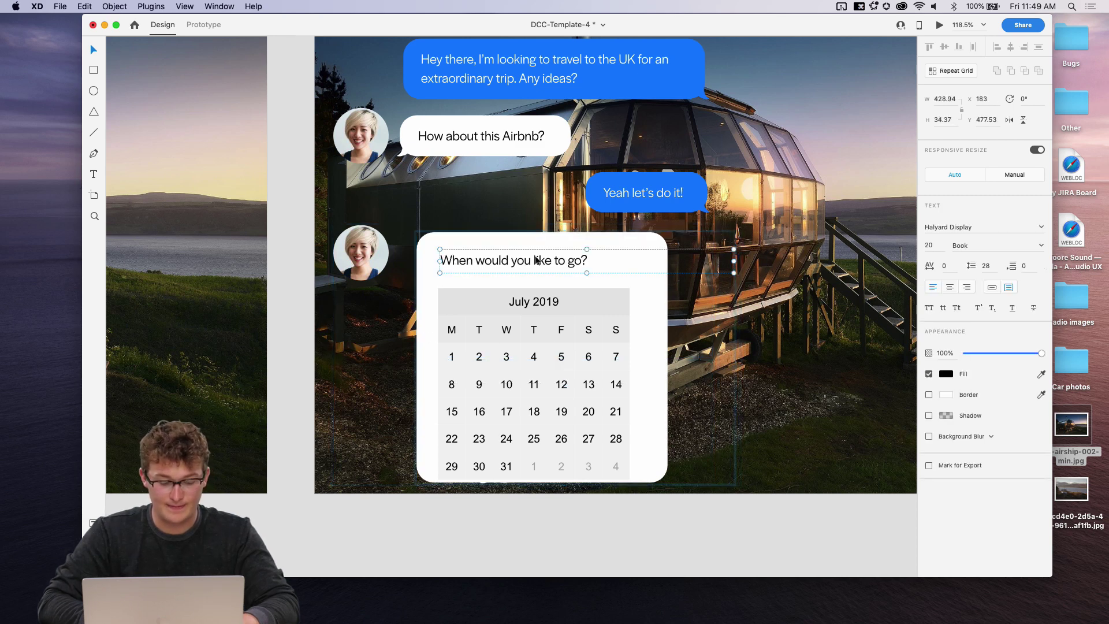
left_click(626, 309)
left_click_drag(626, 309, 606, 310)
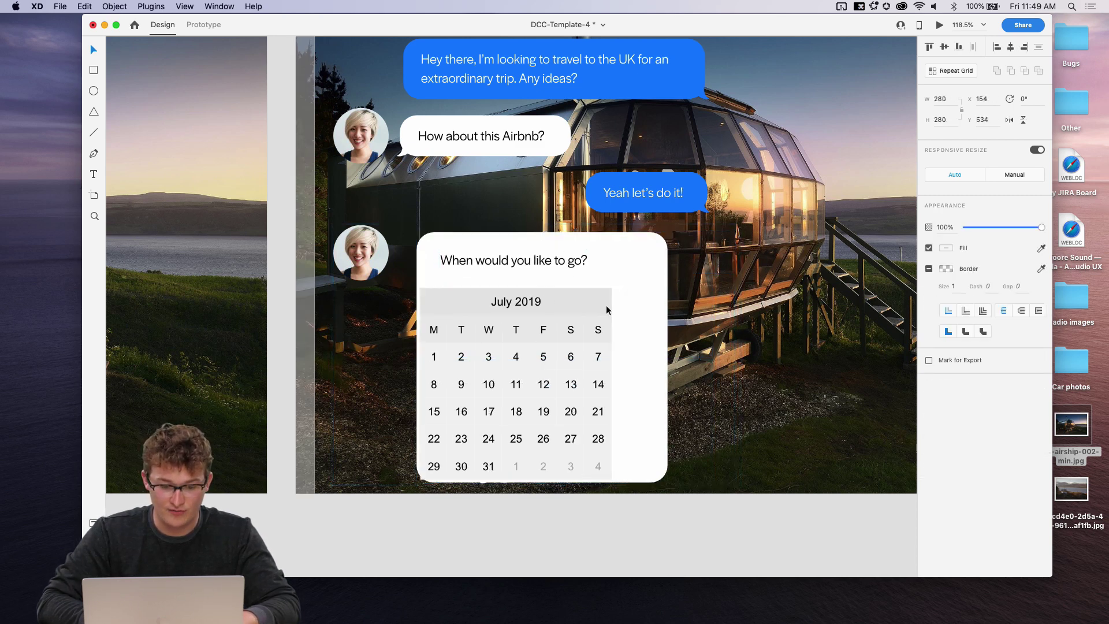
key("super+z")
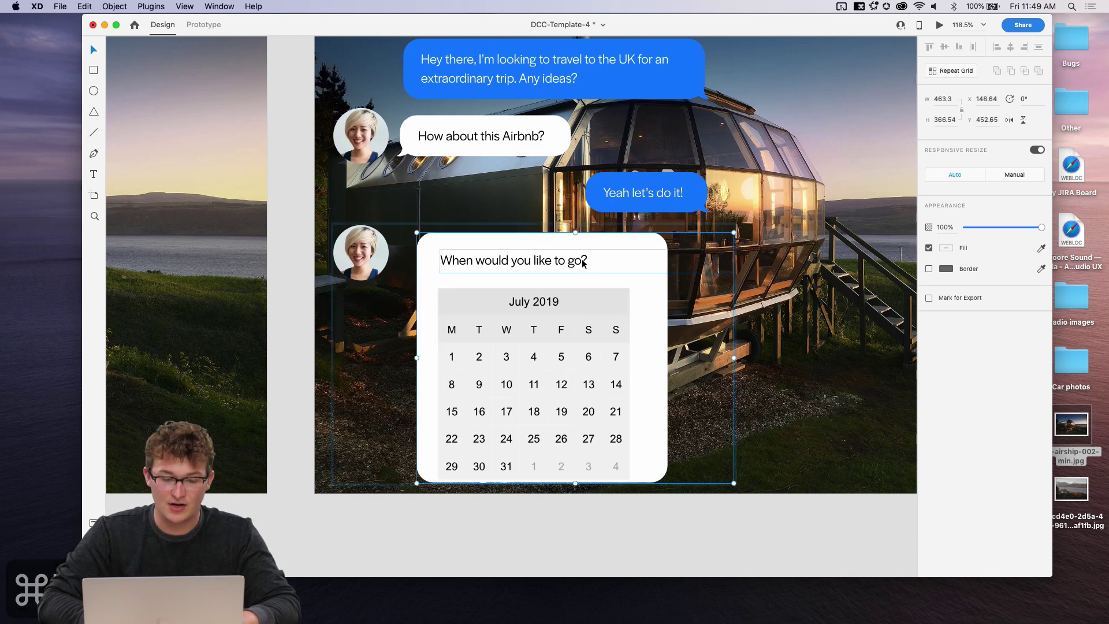
Shift the enlarged bubble with its text to X 127.64, Y 451.65 and align the calendar under the text at X 162, Y 514.
key("super+z")
key("super+z")
key("super+z")
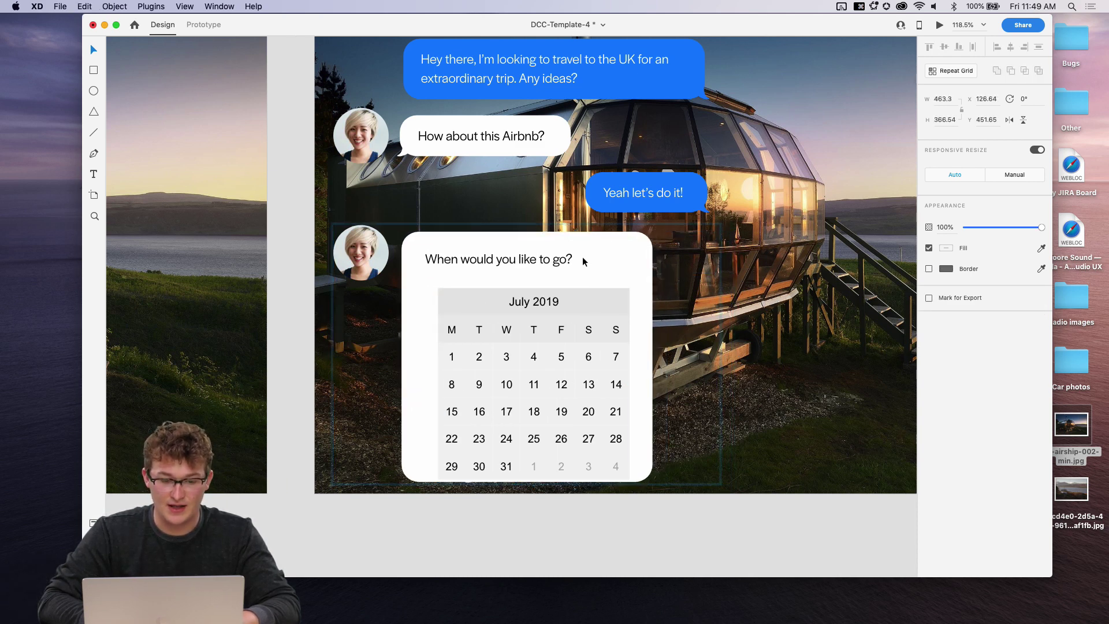
left_click(564, 329)
left_click_drag(563, 330, 548, 316)
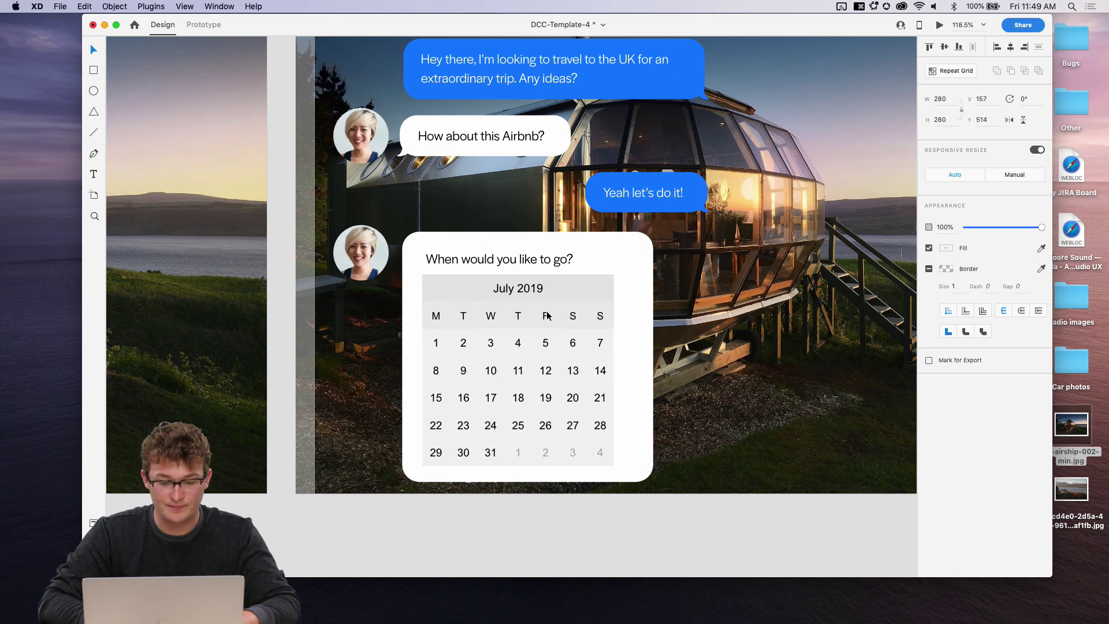
key("super+z")
Narrow the white bubble shape behind the calendar to a width of 344.66.
scroll(626, 377, "down", 1)
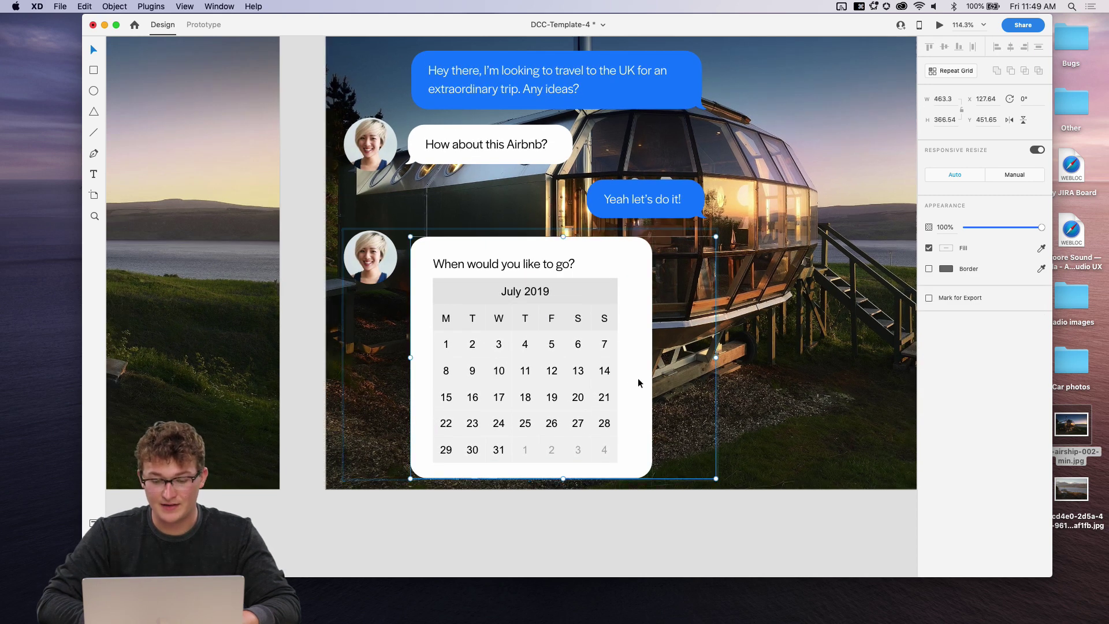
double_click(621, 247)
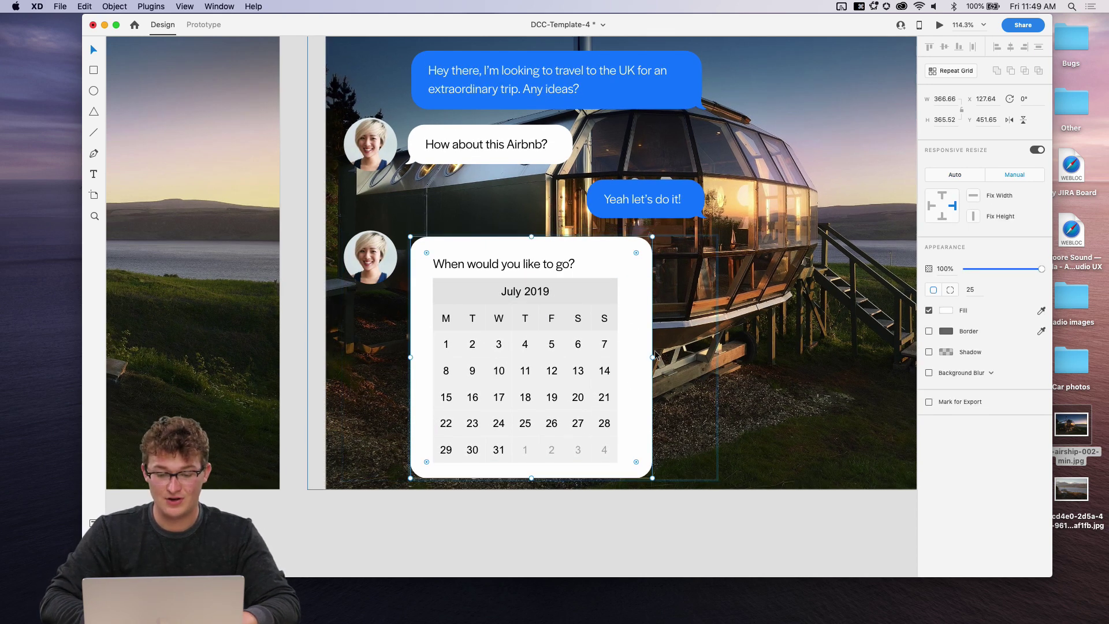
left_click_drag(655, 357, 638, 356)
scroll(638, 356, "down", 5)
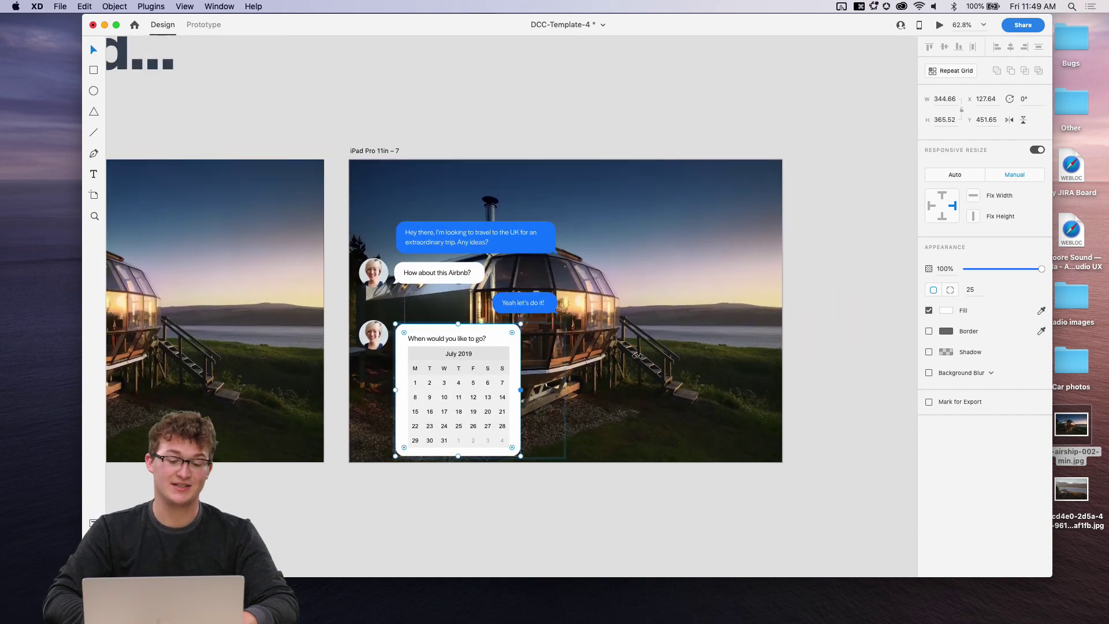
scroll(635, 355, "down", 2)
left_click(757, 331)
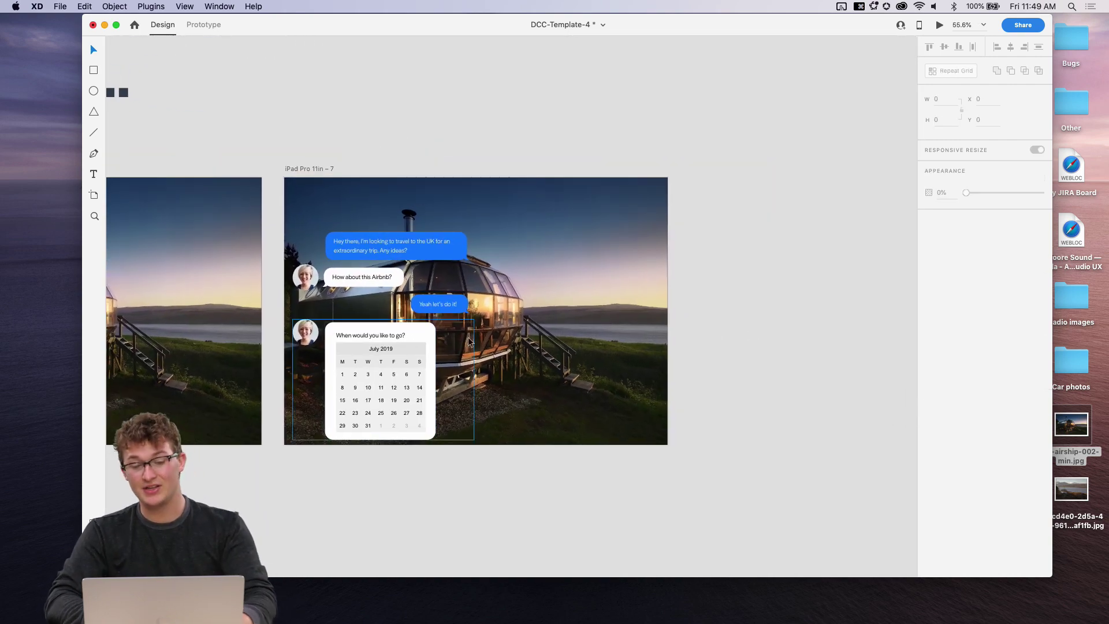
Move all four messages, avatars and the calendar up together on iPad Pro 11in – 7, bringing the calendar to Y 445.
scroll(429, 350, "up", 6)
left_click(387, 307)
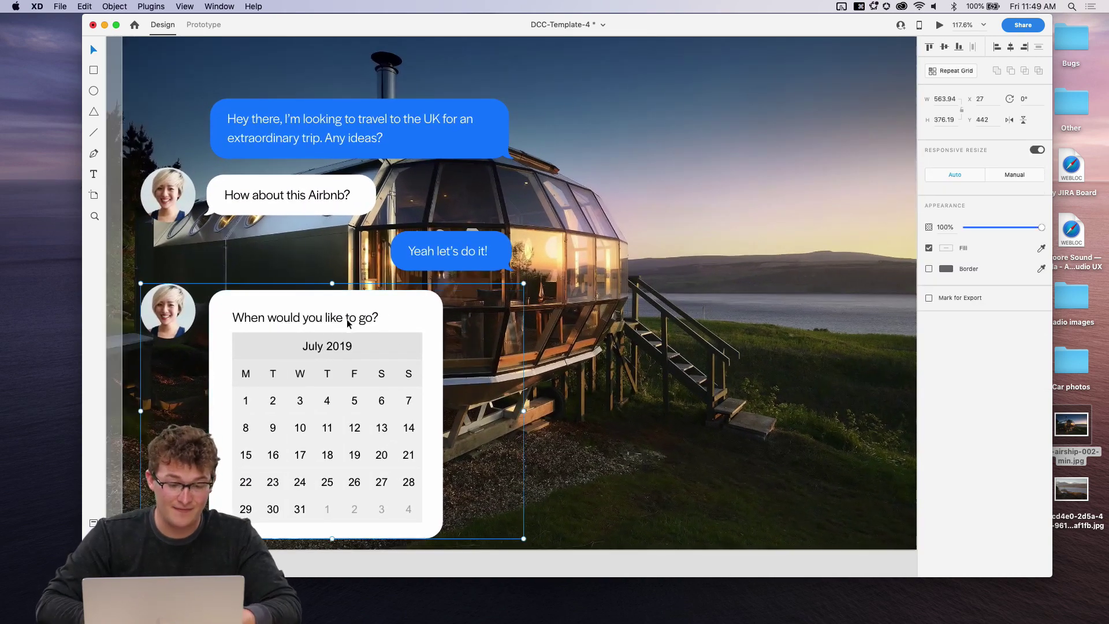
scroll(348, 323, "down", 5)
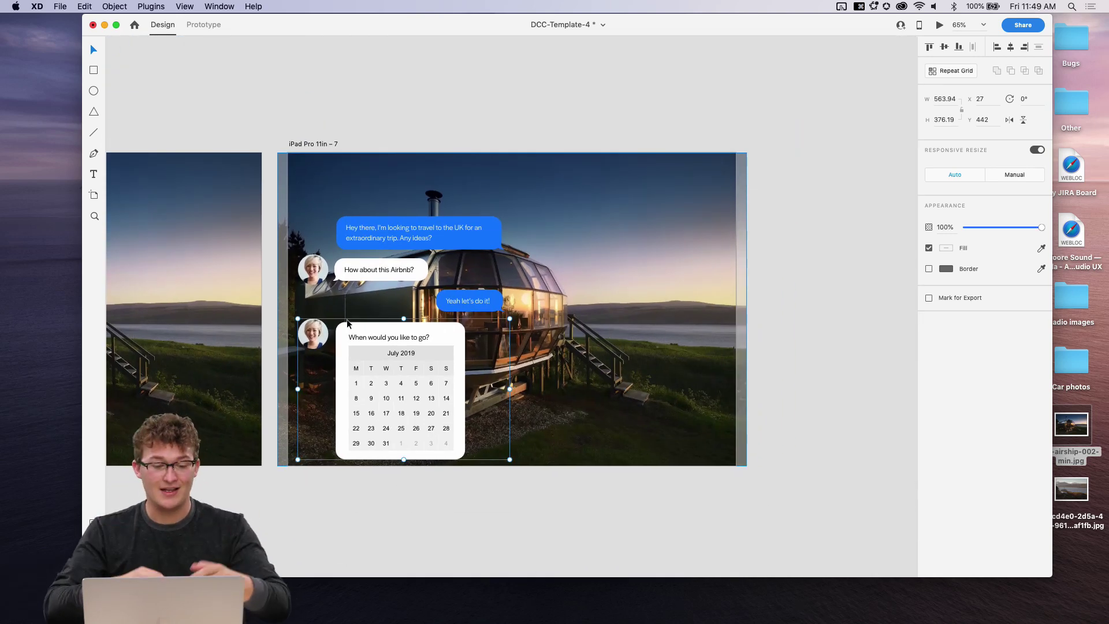
left_click(460, 302, "shift")
left_click(397, 269, "shift")
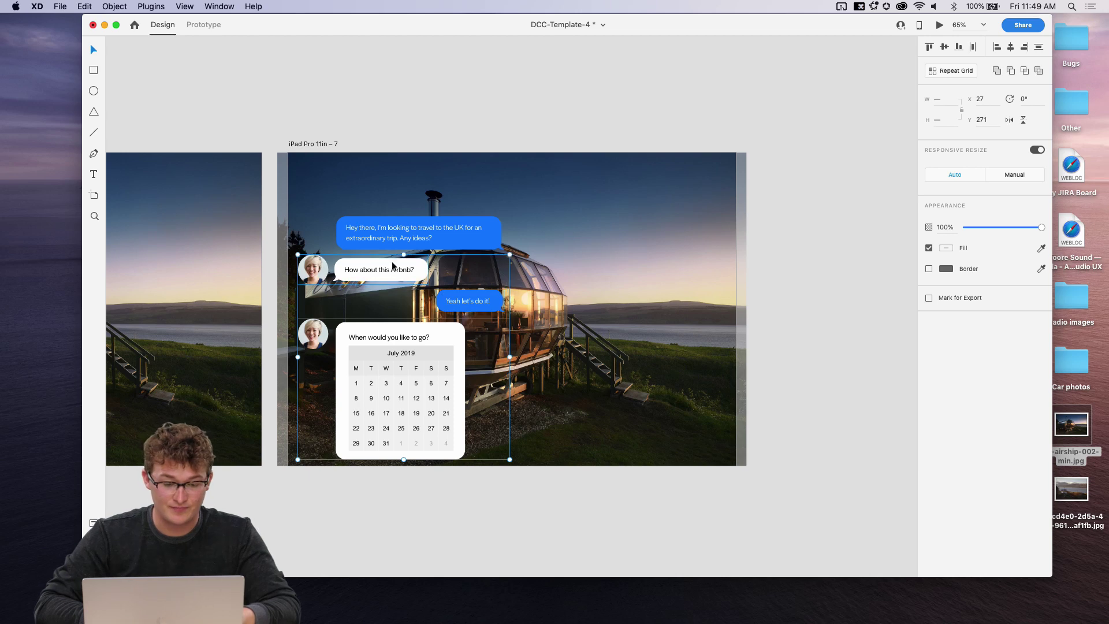
left_click(418, 228, "shift")
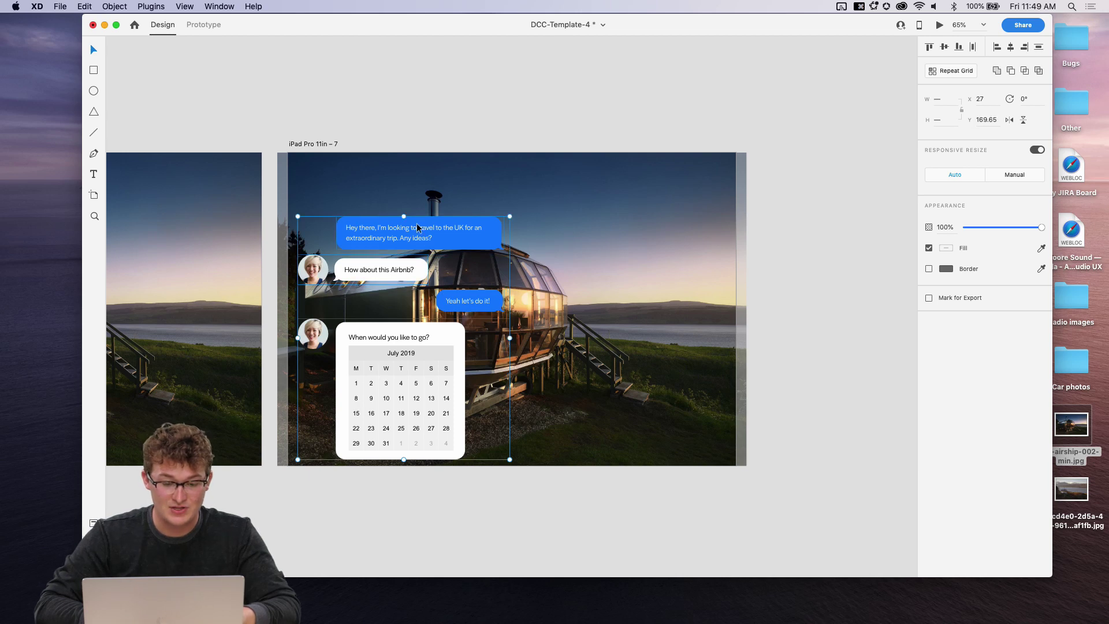
left_click_drag(402, 377, 403, 351)
Copy the calendar reply with its avatar to iPad Pro 11in – 6, lower it to Y 727 and set its opacity to 0%.
left_click(405, 373, "super")
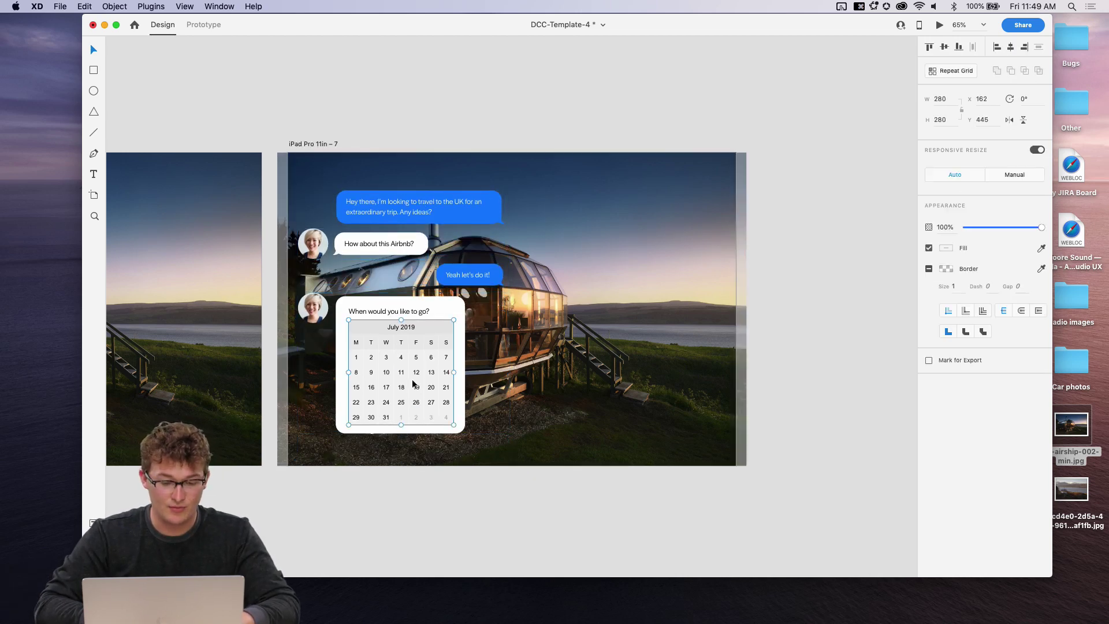
left_click(387, 312)
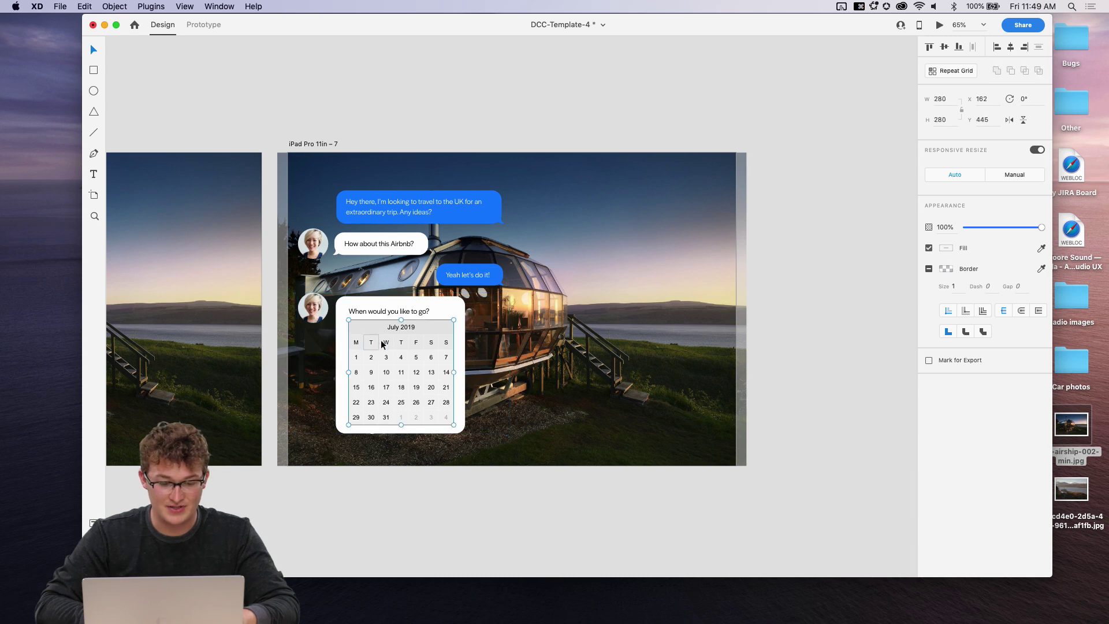
scroll(369, 392, "left", 5)
left_click(364, 410)
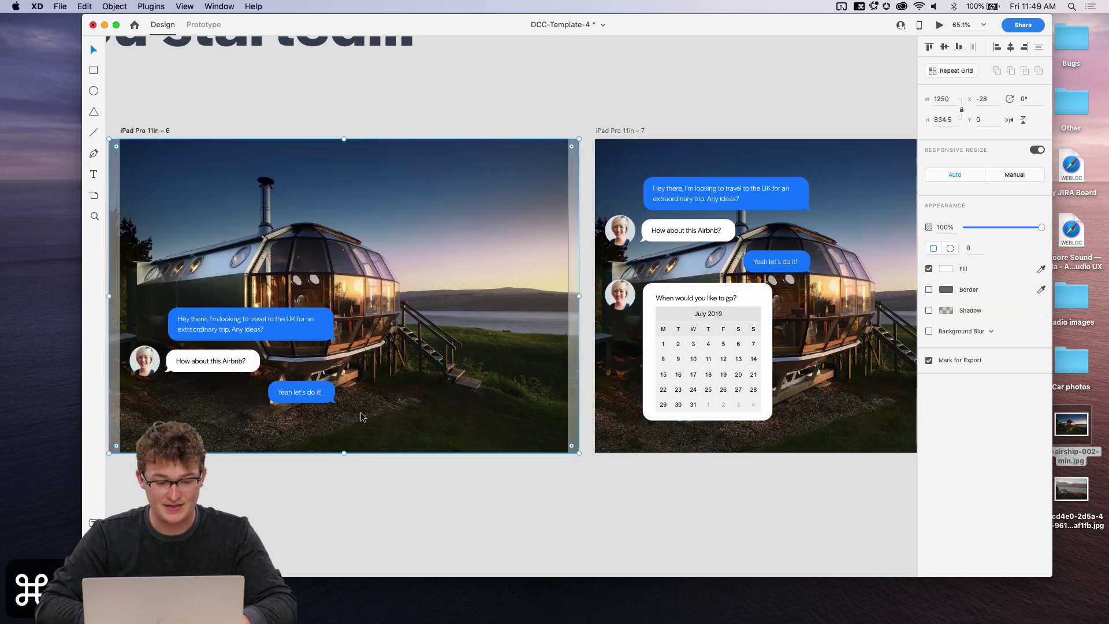
scroll(364, 410, "left", 1)
left_click(353, 388)
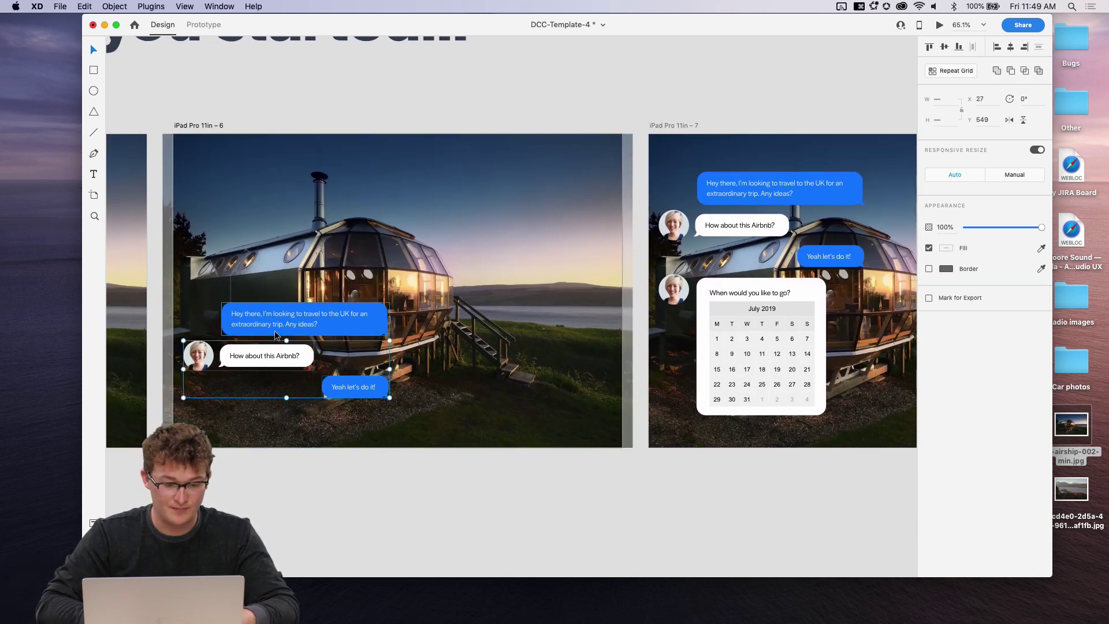
key("super+v")
left_click_drag(317, 324, 310, 457)
left_click_drag(997, 227, 963, 227)
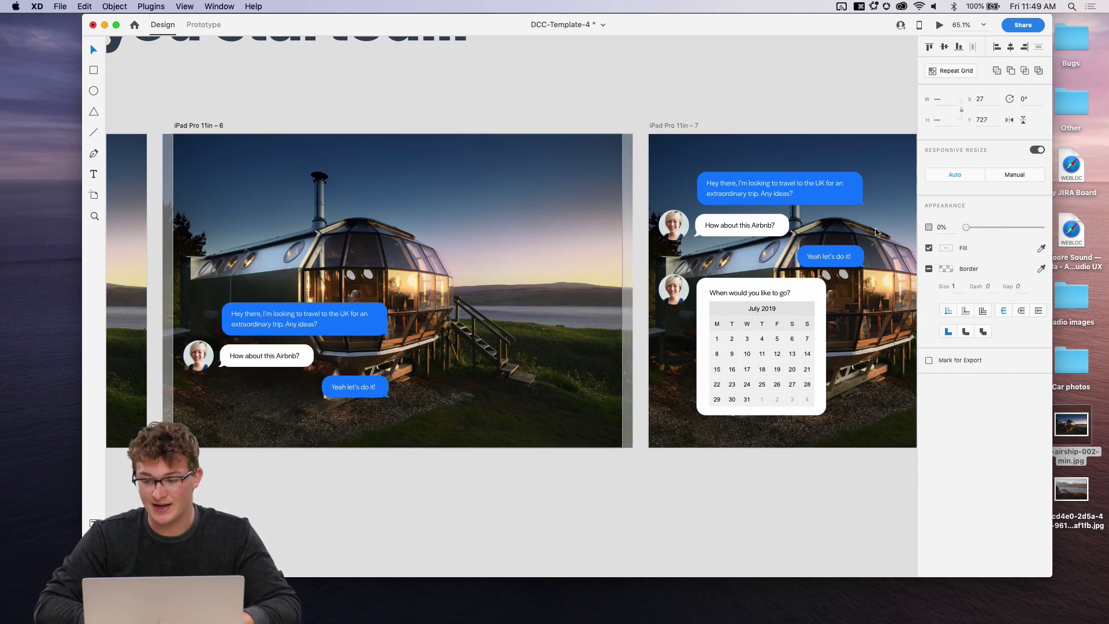
Switch to prototyping and link iPad Pro 11in – 4 to iPad Pro 11in – 5 with a tap-triggered Auto-Animate, Ease Out, 0.3 s.
scroll(827, 239, "down", 3)
scroll(827, 239, "down", 6)
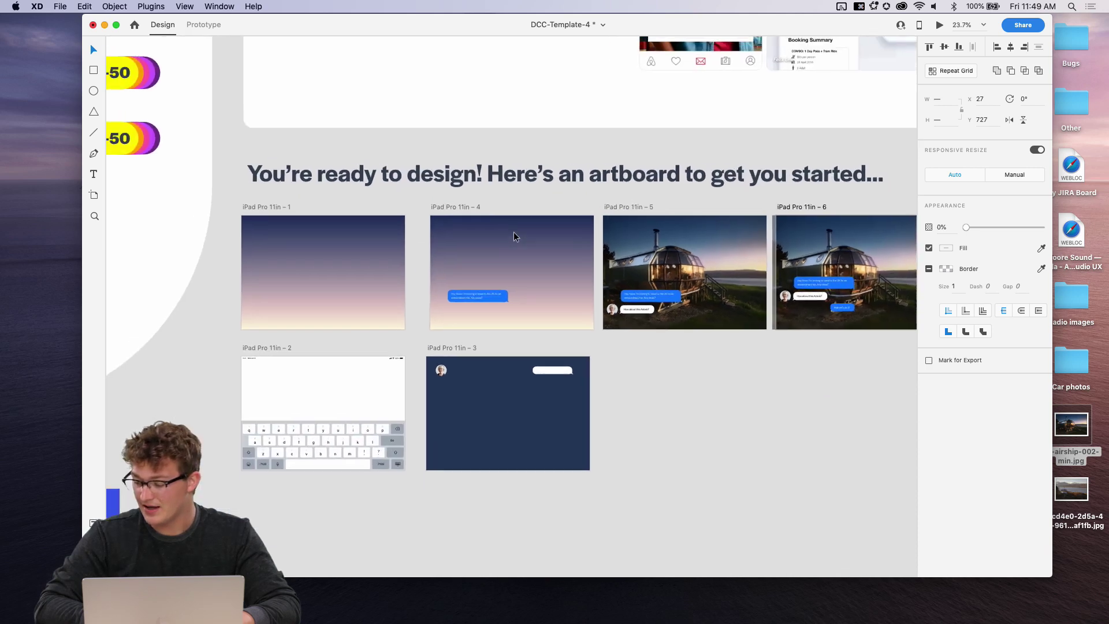
left_click(315, 241)
scroll(315, 241, "right", 3)
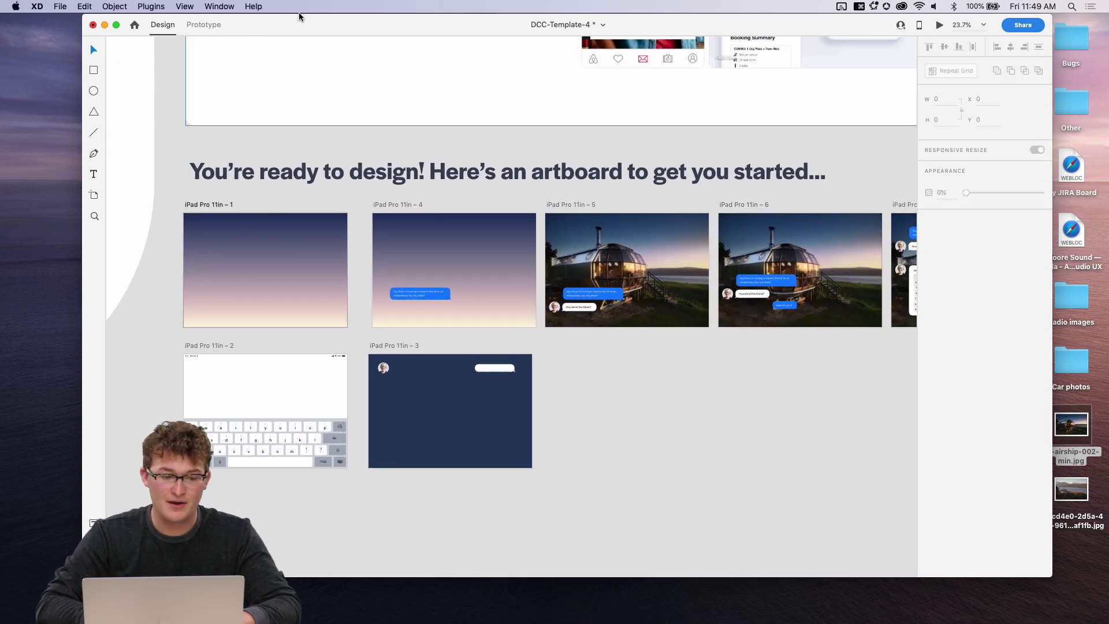
left_click(203, 25)
left_click(522, 260)
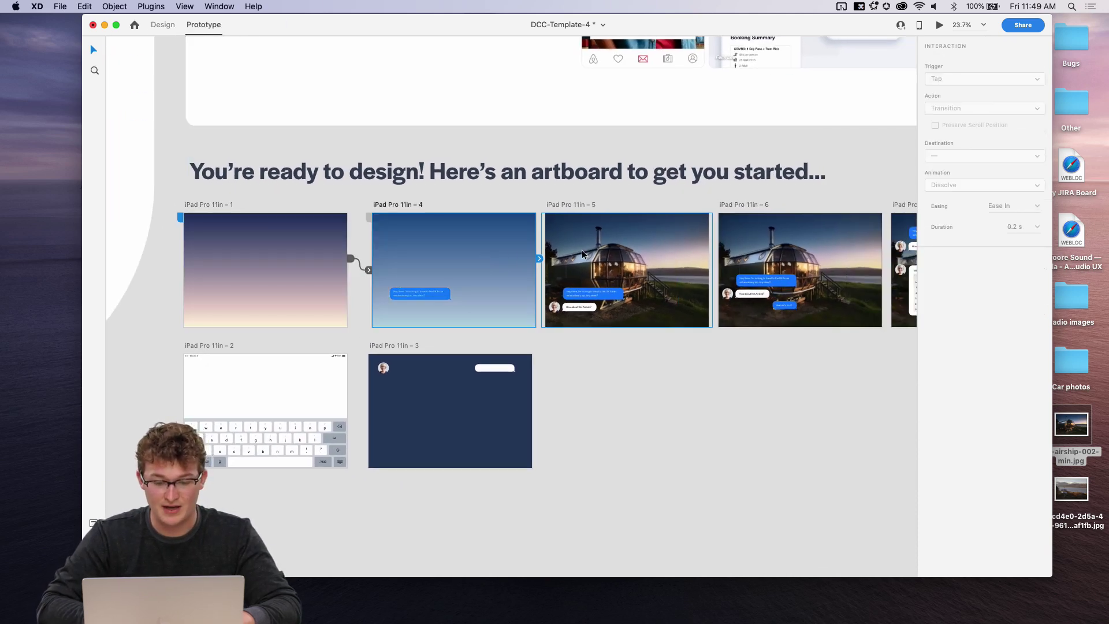
left_click_drag(539, 259, 651, 254)
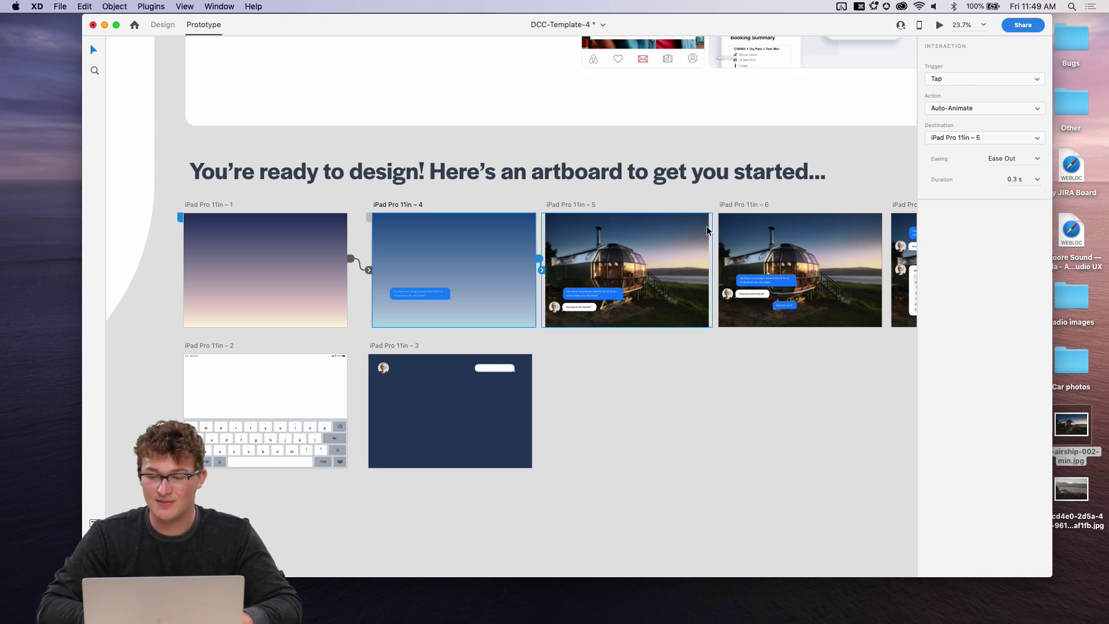
Link iPad Pro 11in – 5 to iPad Pro 11in – 6, and that one to iPad Pro 11in – 7, with tap-triggered Auto-Animate.
scroll(488, 257, "right", 3)
left_click(534, 256)
left_click_drag(614, 295, 772, 321)
scroll(645, 296, "right", 4)
left_click(621, 287)
Preview the prototype full screen, starting from iPad Pro 11in – 1.
scroll(773, 321, "left", 5)
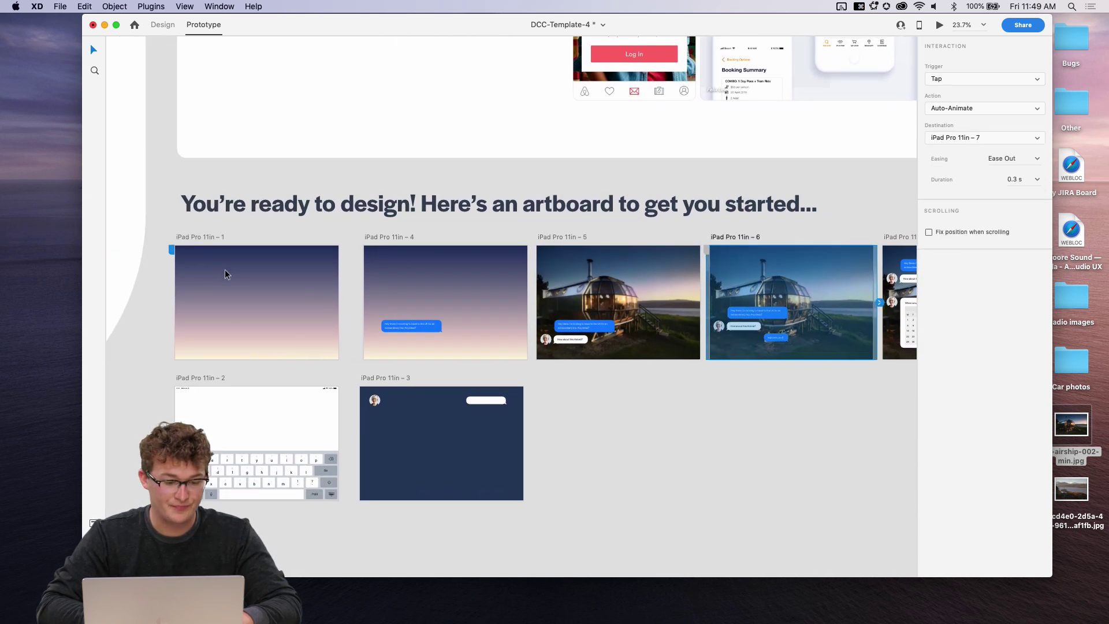
left_click(223, 272)
left_click(940, 27)
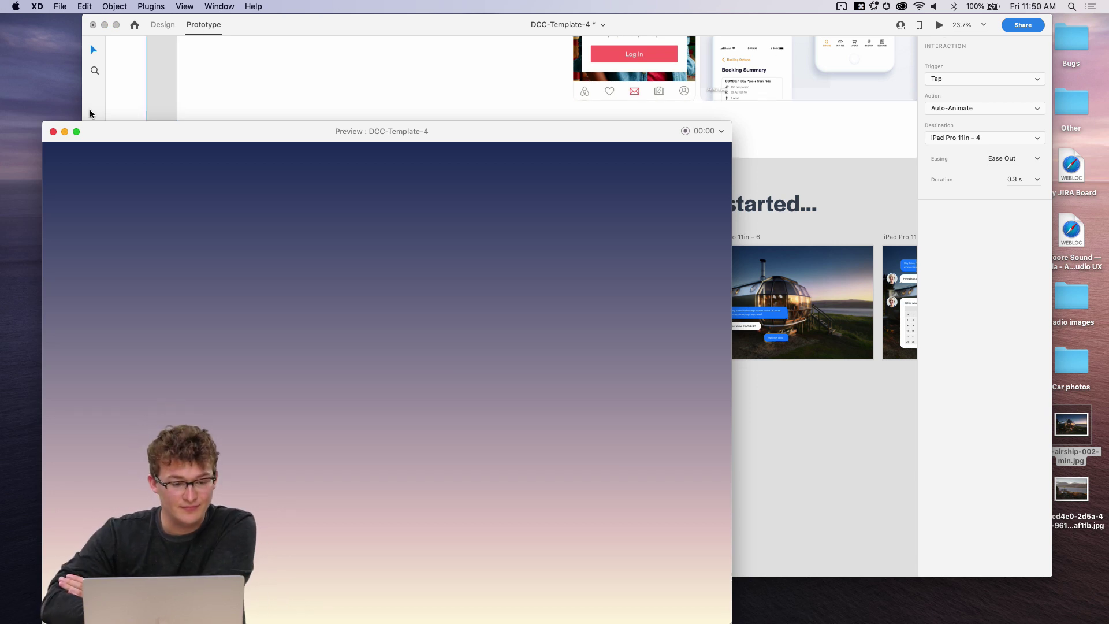
left_click(76, 131)
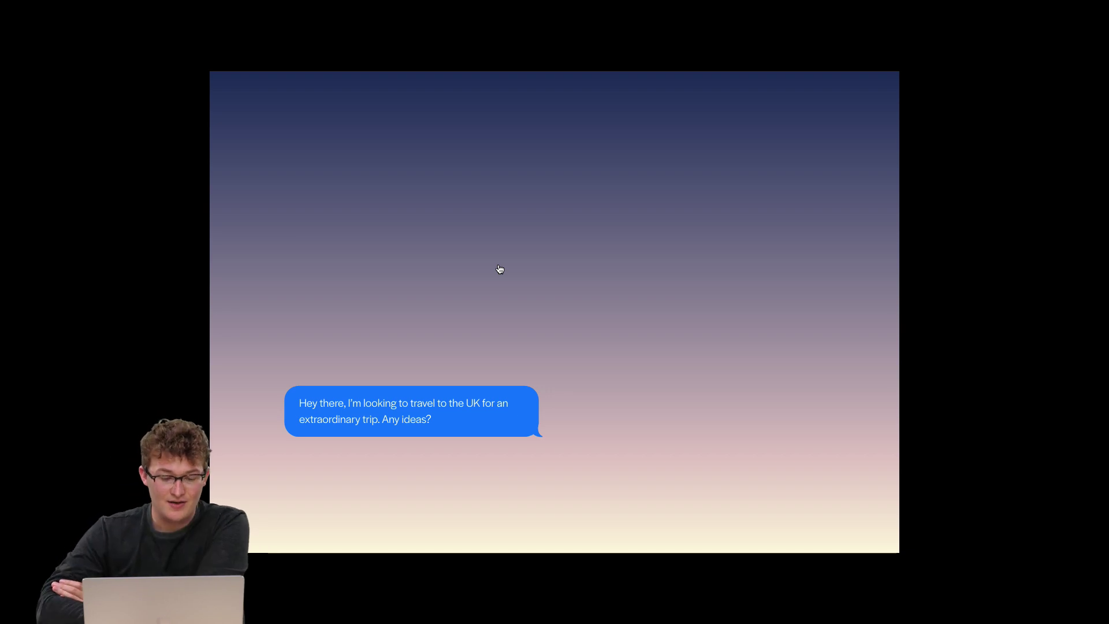
Advance the preview to the "How about this Airbnb?" reply, leave full screen and move the preview clear of the artboards.
left_click(465, 300)
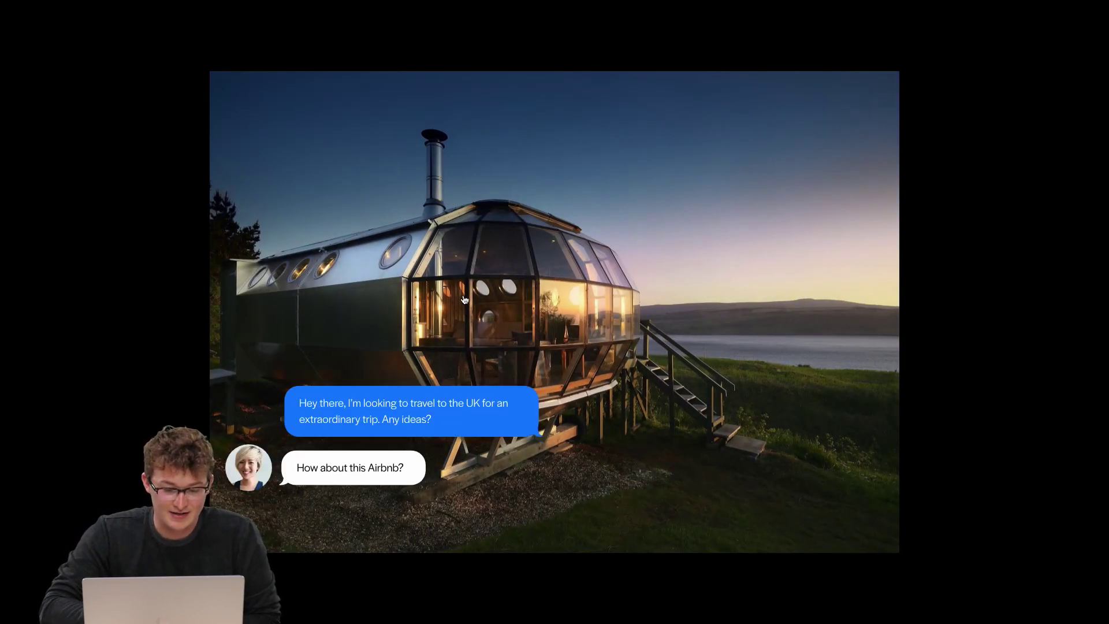
left_click(407, 314)
left_click(407, 315)
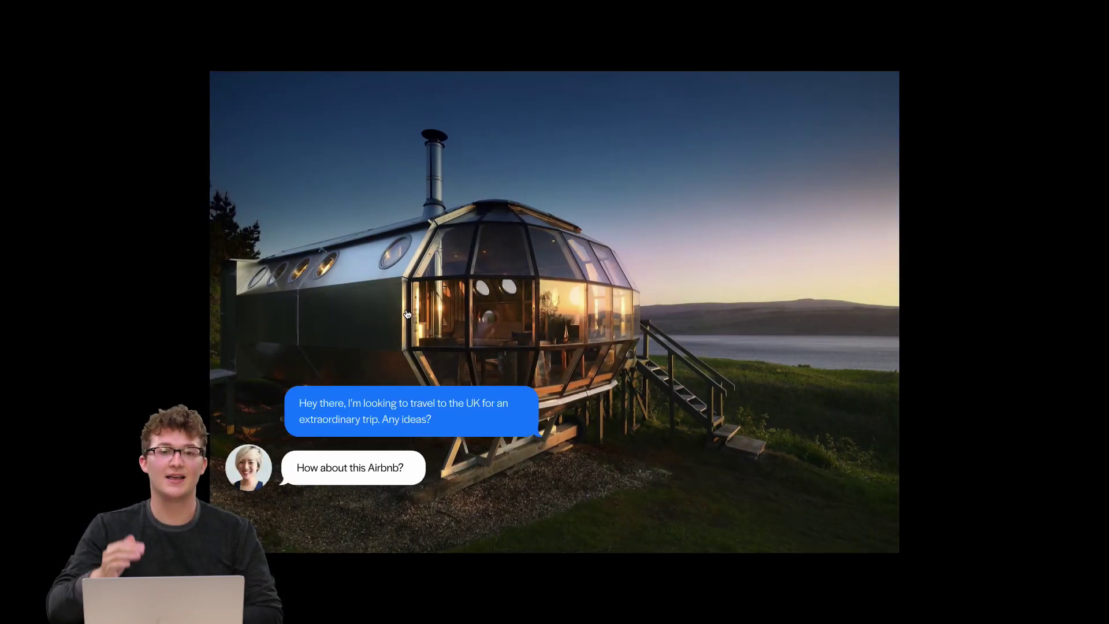
key("Escape")
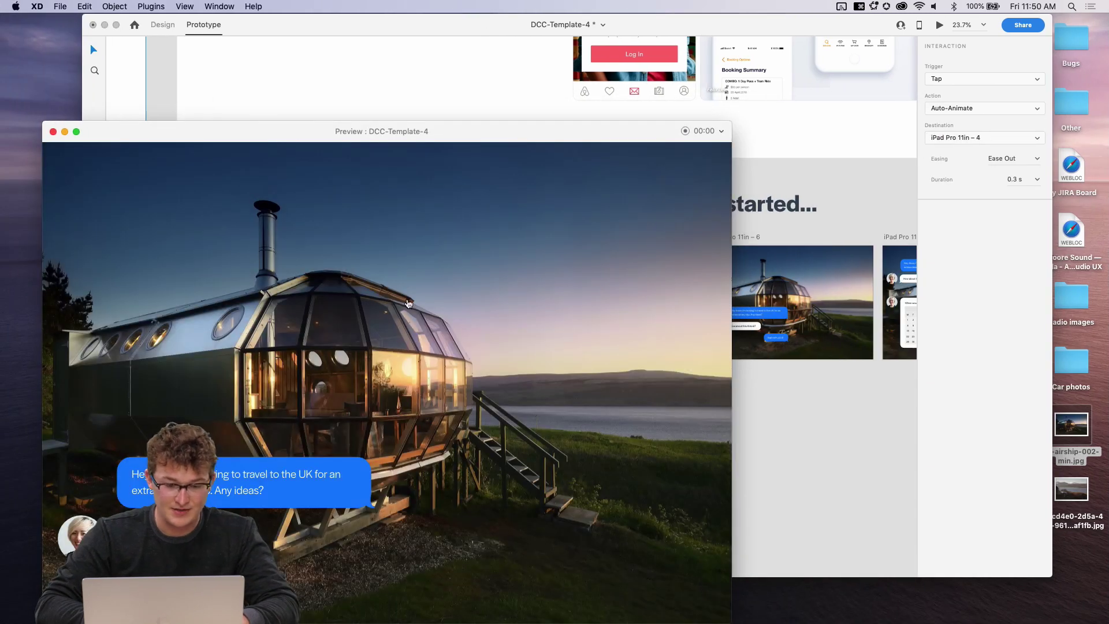
left_click_drag(535, 130, 891, 443)
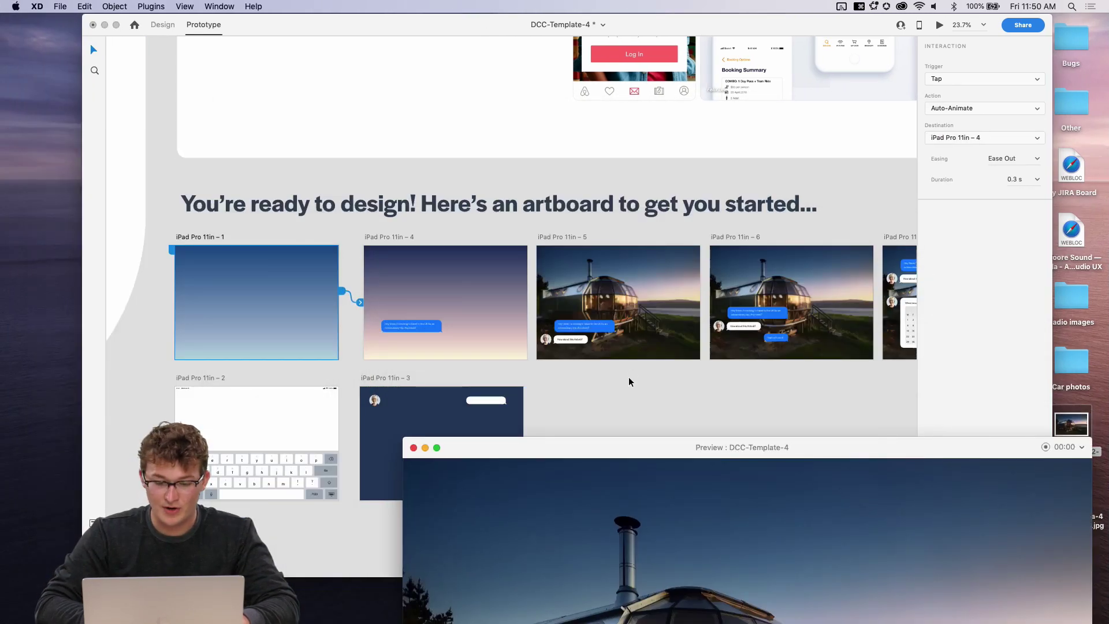
Send the hidden airship photo on iPad Pro 11in – 4 to the back of its artboard.
left_click(618, 300)
left_click(517, 287)
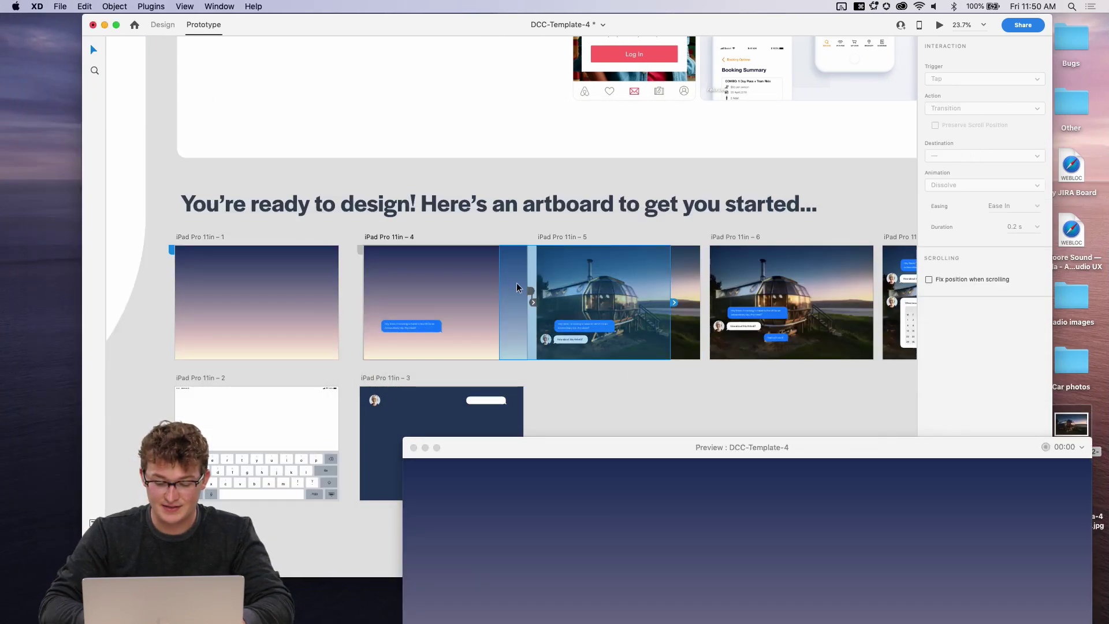
key("super+shift+bracketleft")
key("super+shift+bracketleft")
key("super+shift+bracketleft")
key("super+shift+bracketleft")
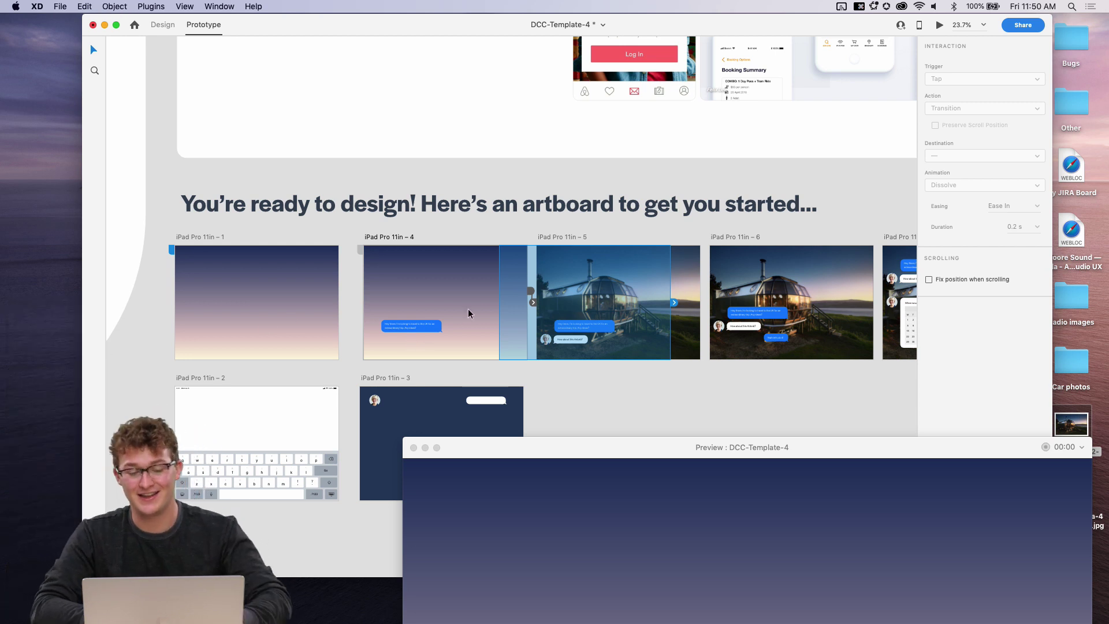
Preview the prototype again from iPad Pro 11in – 1, stepping through every message up to the July 2019 calendar reply.
scroll(515, 370, "left", 2)
scroll(516, 370, "up", 1)
left_click(383, 280)
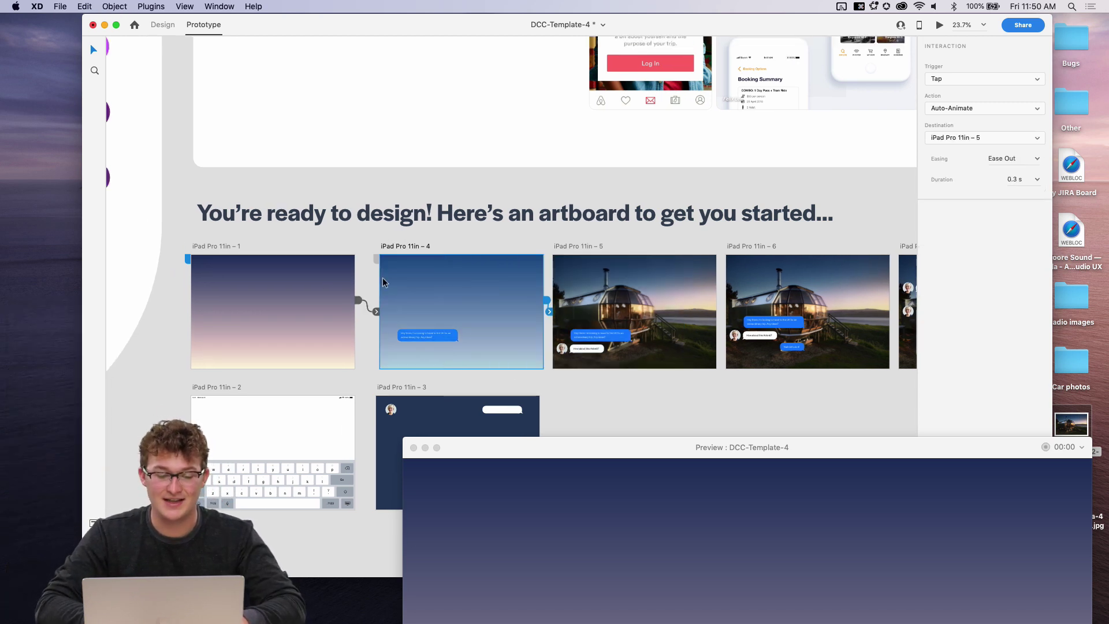
left_click(279, 305)
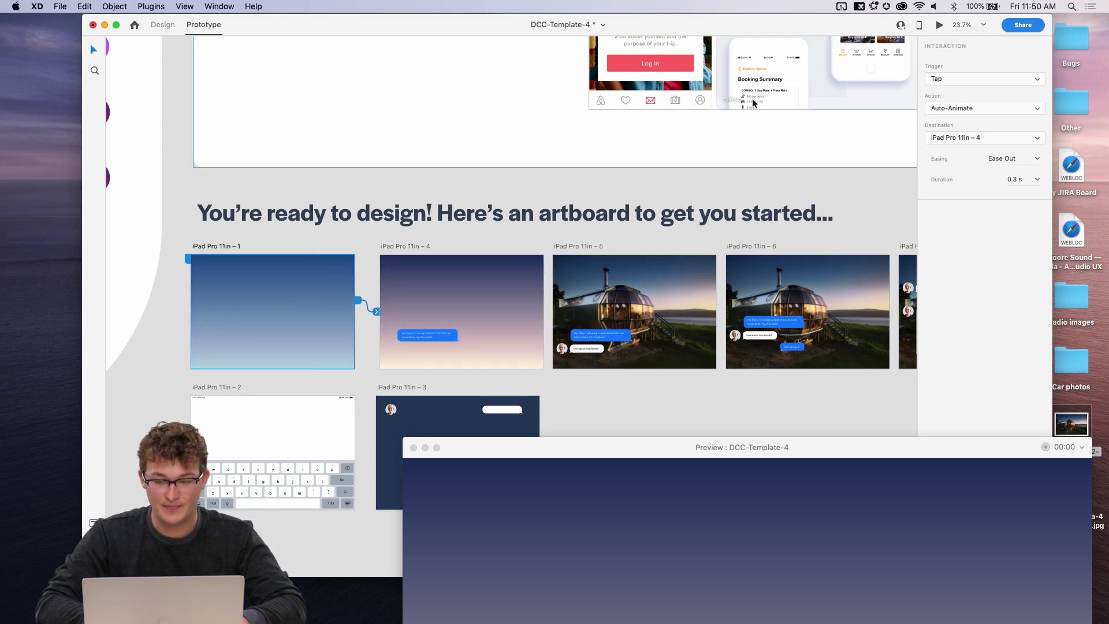
left_click_drag(640, 448, 433, 41)
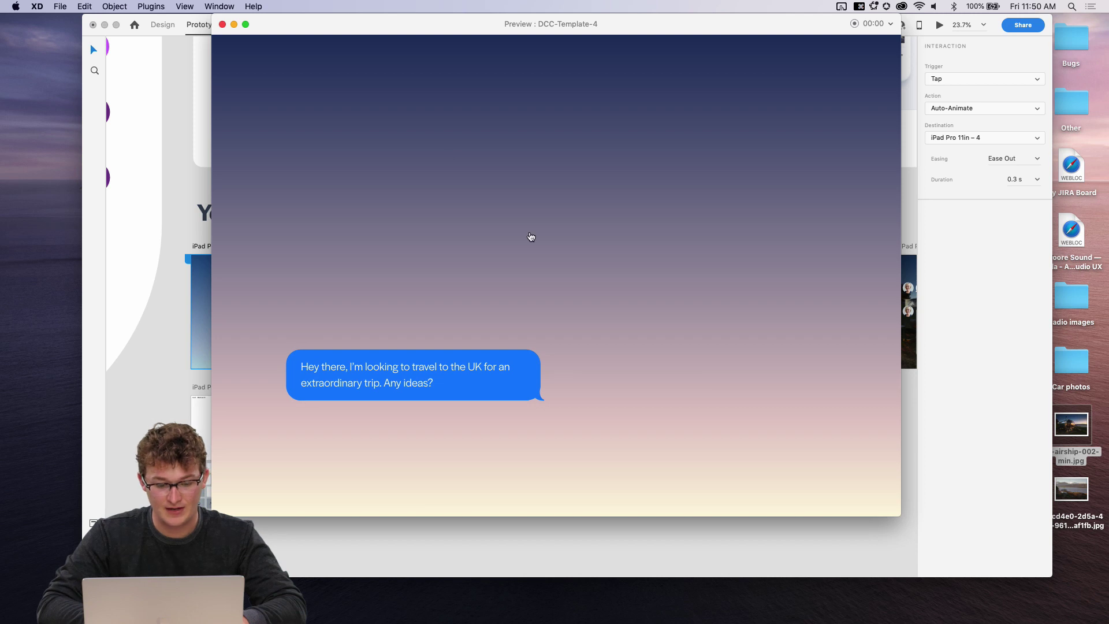
left_click(531, 237)
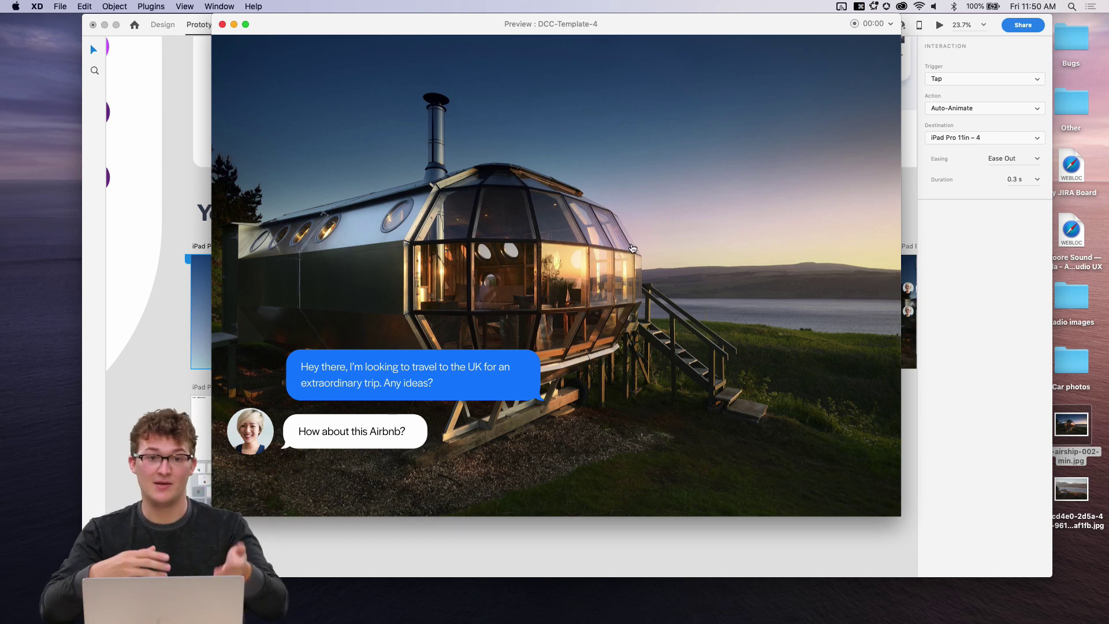
left_click(653, 300)
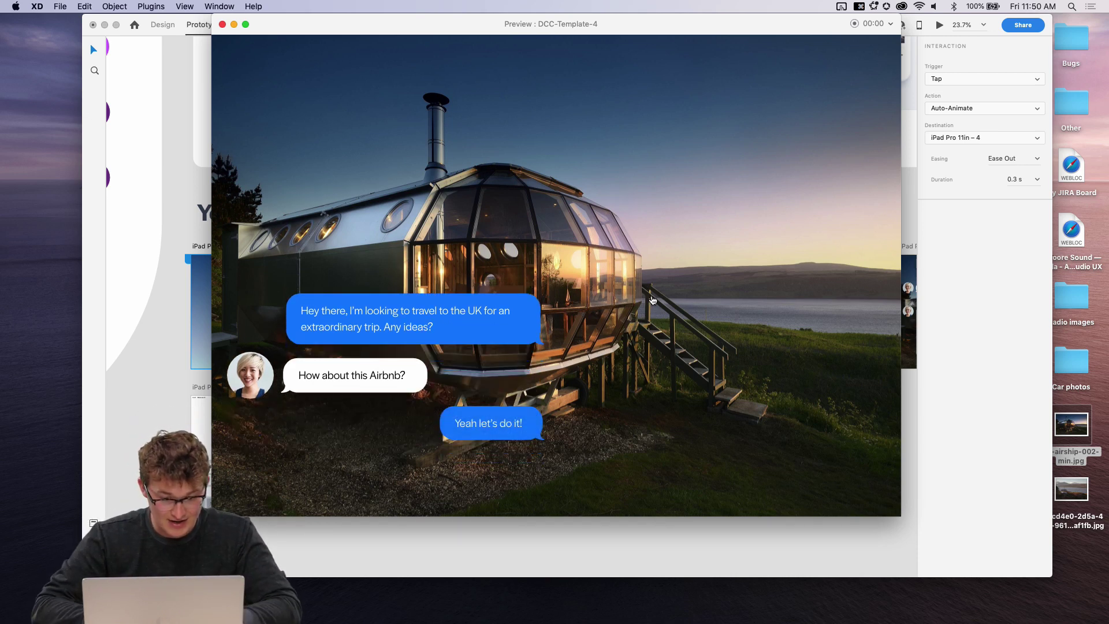
left_click(622, 322)
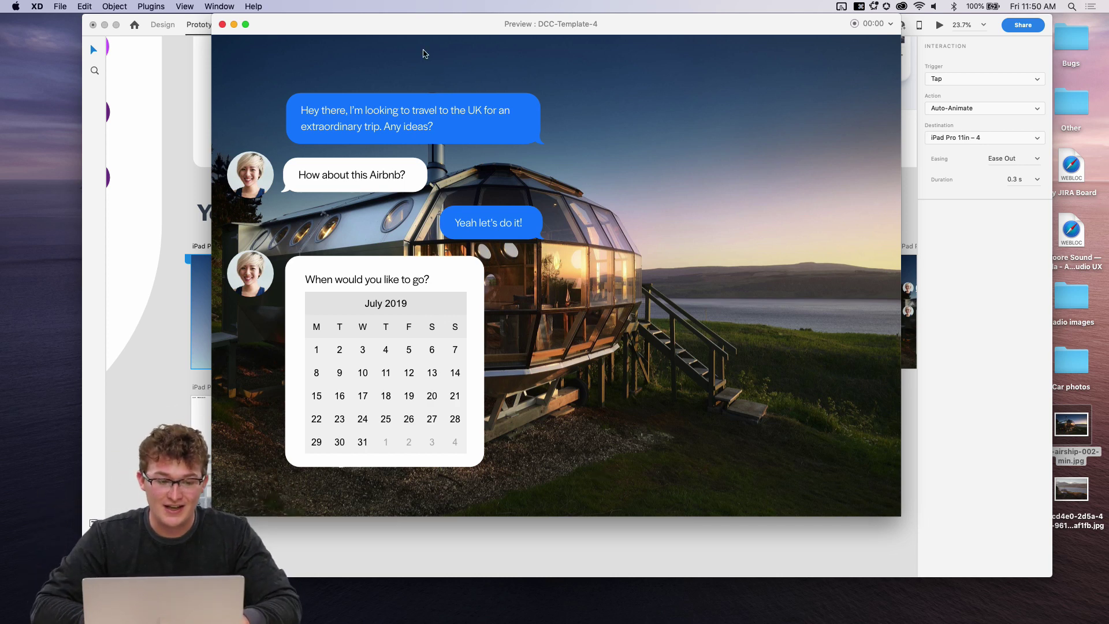
Close the prototype preview and switch the document window to full screen.
left_click(222, 24)
left_click_drag(263, 29, 244, 37)
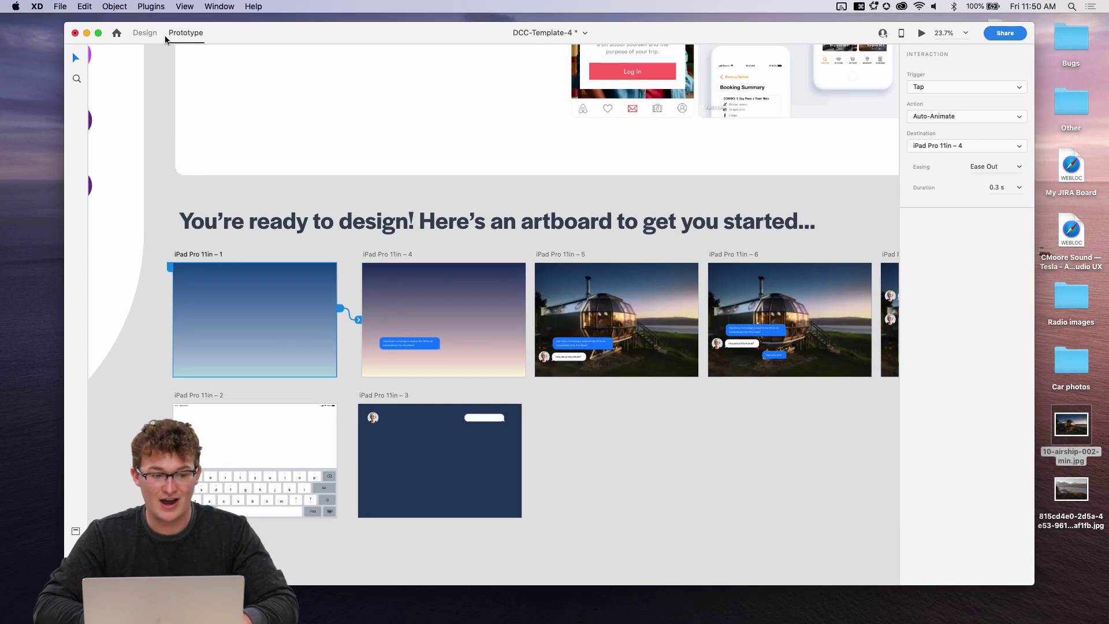
left_click(98, 34)
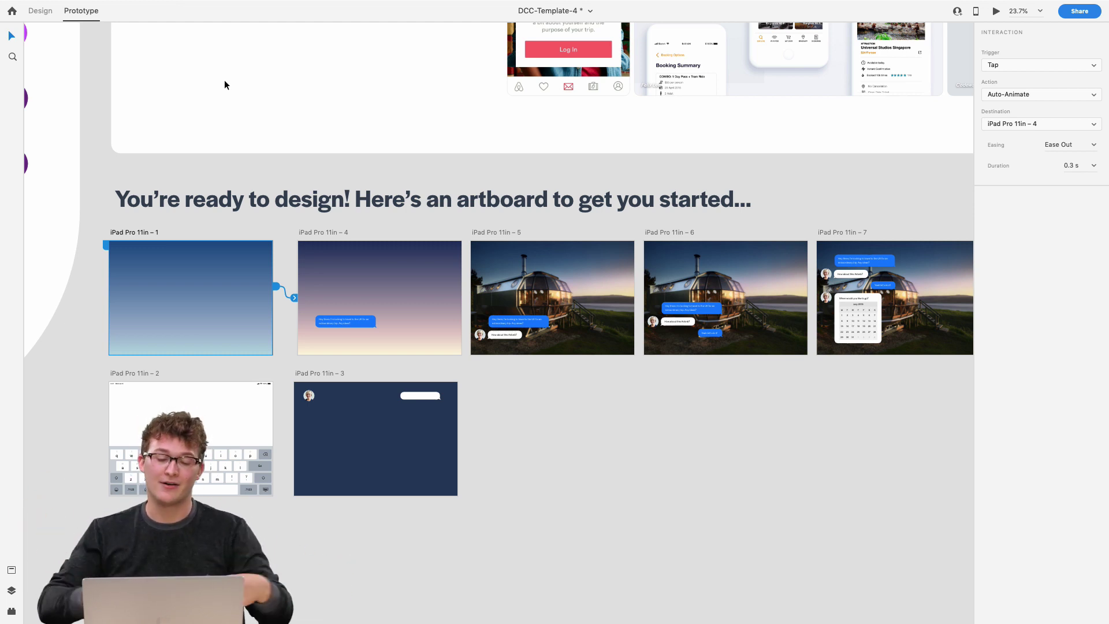
Review the row of linked artboards from iPad Pro 11in – 1 to 7, comparing the message layouts on 6 and 7.
scroll(346, 173, "right", 4)
scroll(347, 174, "up", 2)
scroll(477, 267, "right", 2)
scroll(477, 267, "down", 1)
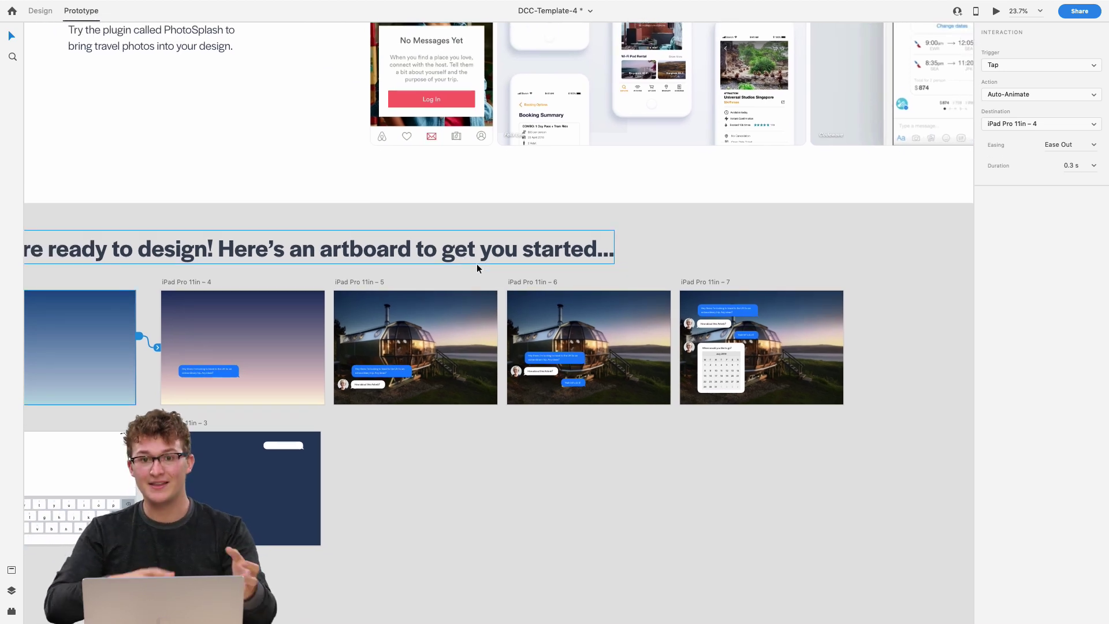
scroll(768, 346, "up", 5)
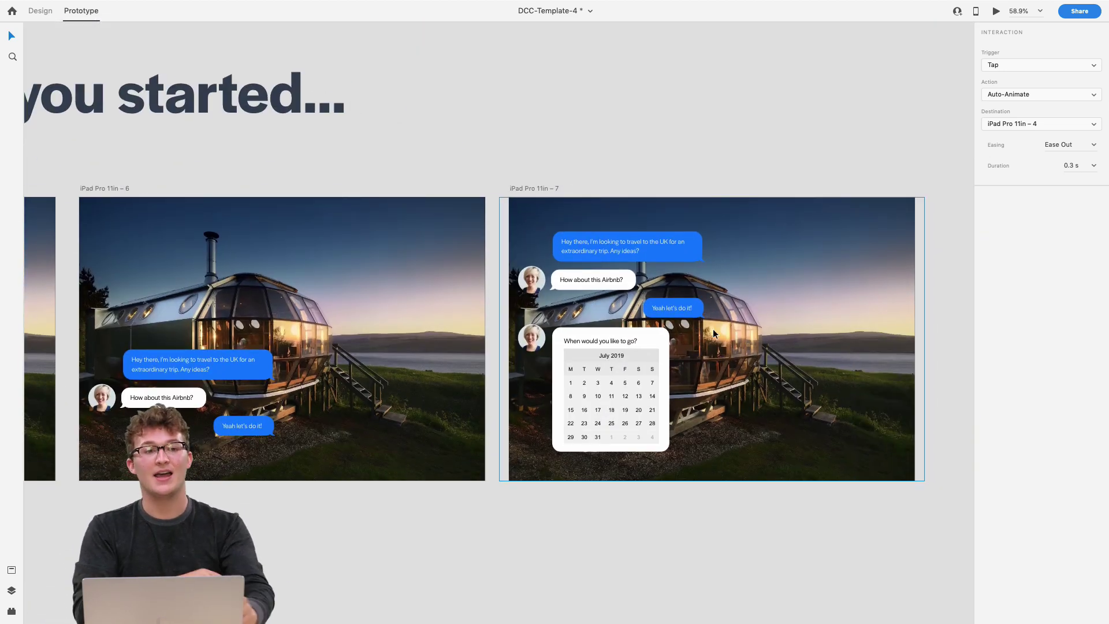
scroll(715, 334, "right", 4)
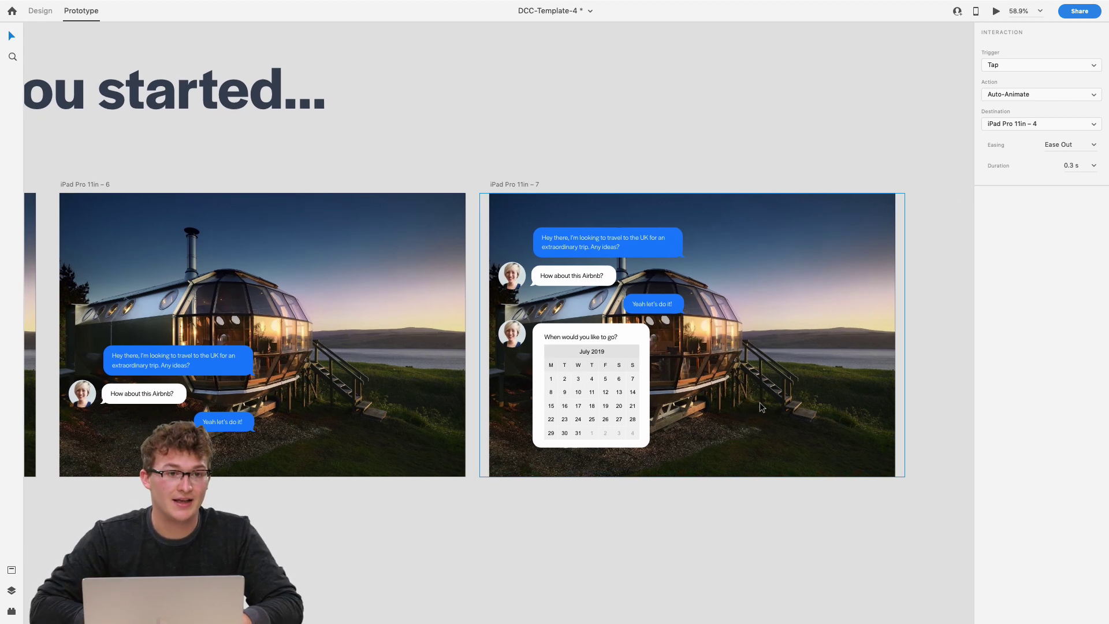
scroll(750, 397, "down", 2)
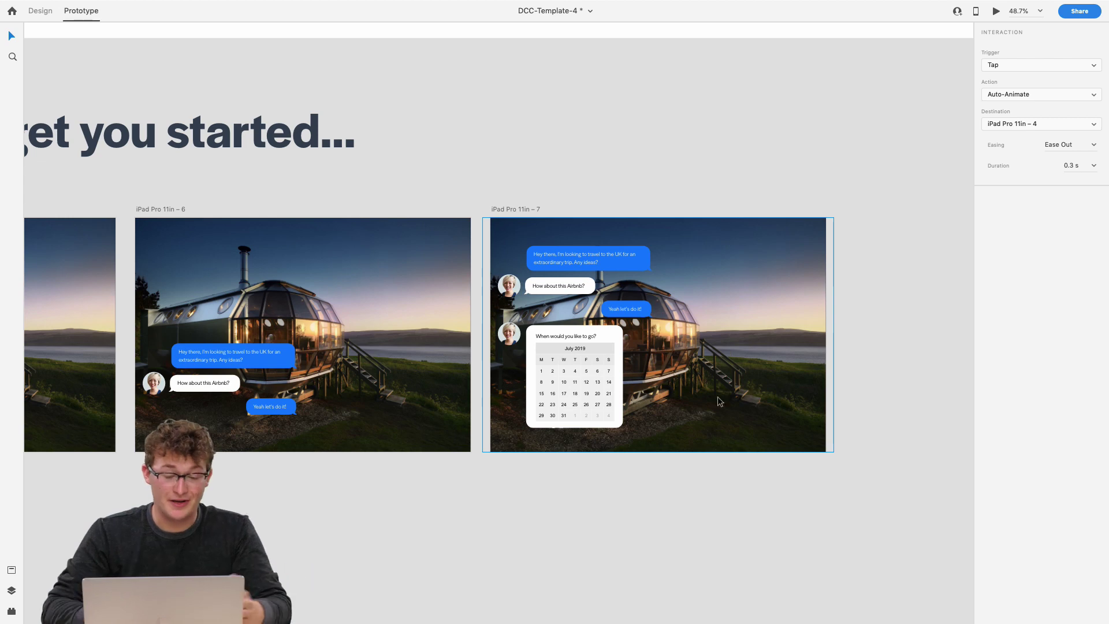
scroll(719, 400, "left", 6)
scroll(635, 404, "down", 3)
scroll(548, 416, "left", 2)
scroll(510, 429, "down", 2)
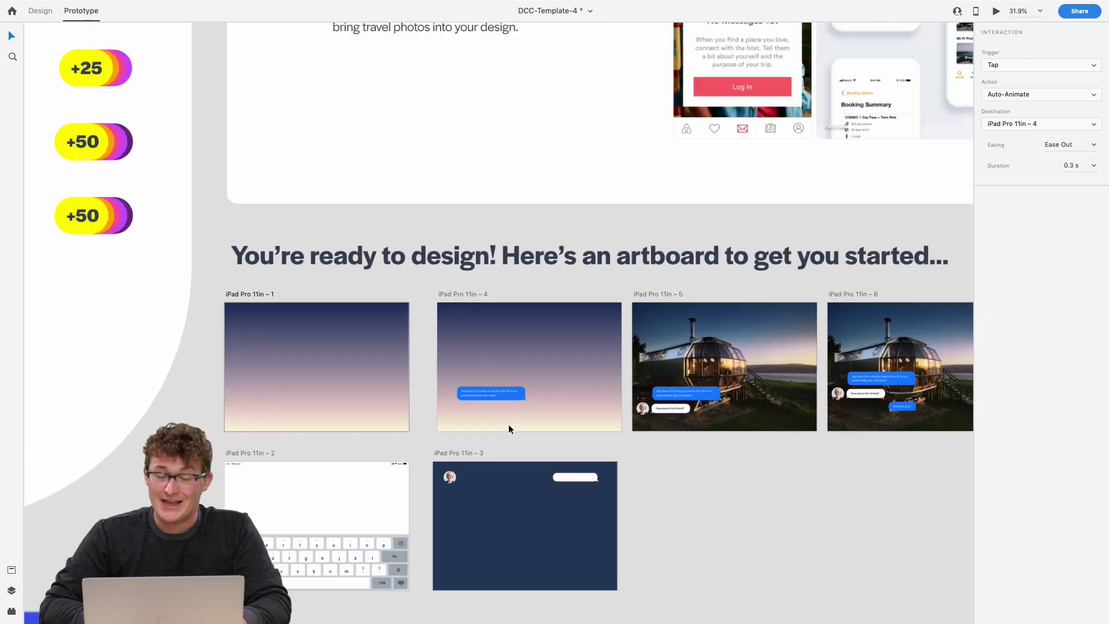
scroll(510, 429, "down", 3)
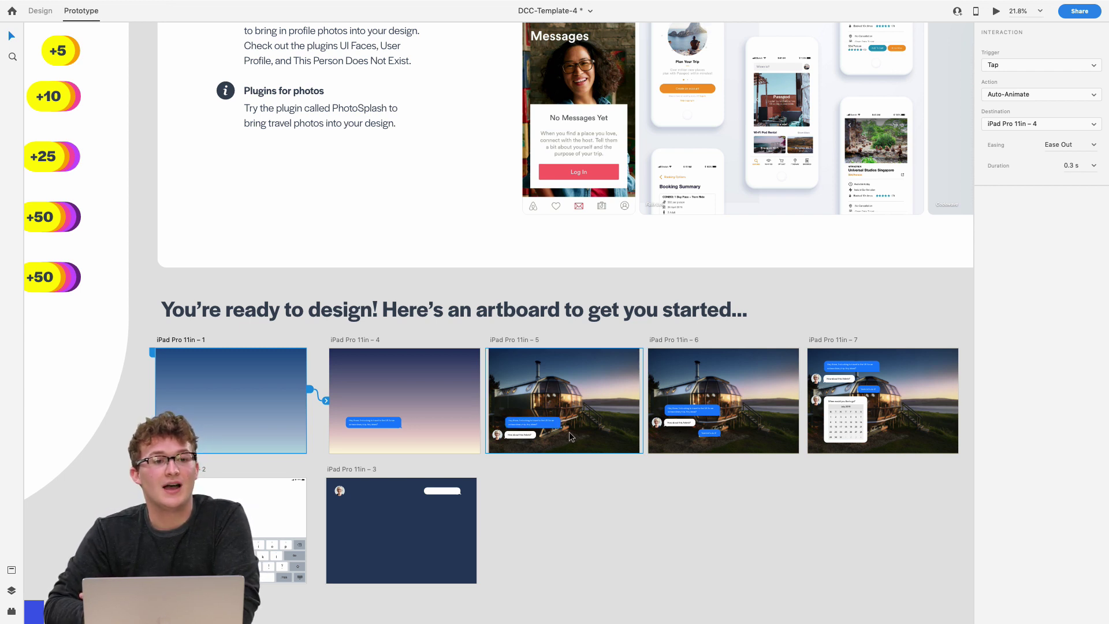
scroll(570, 431, "up", 5)
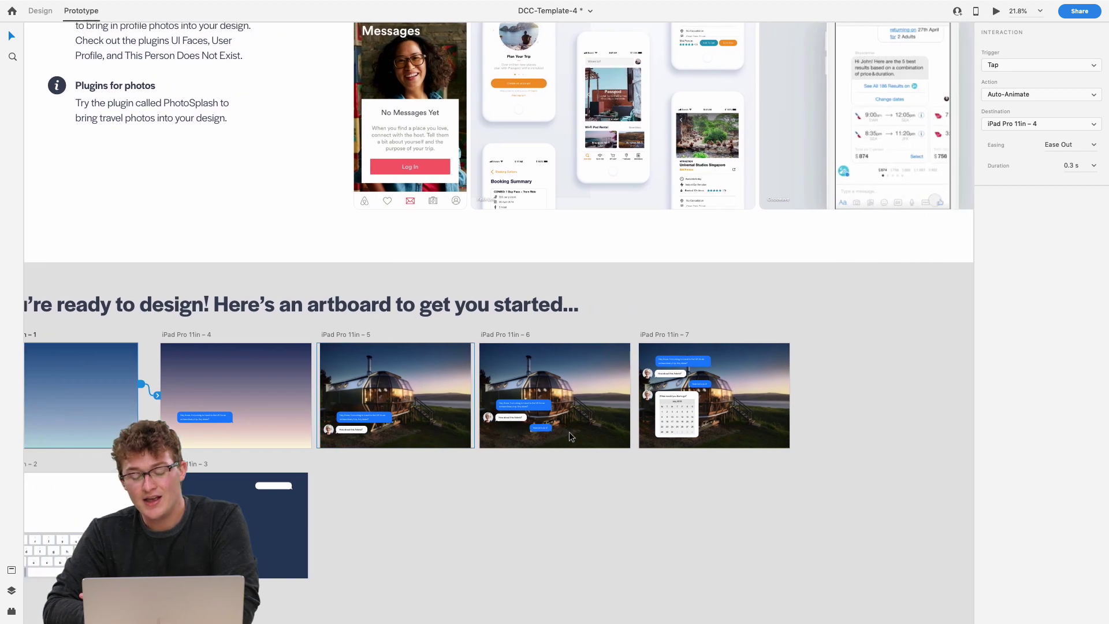
scroll(569, 431, "up", 3)
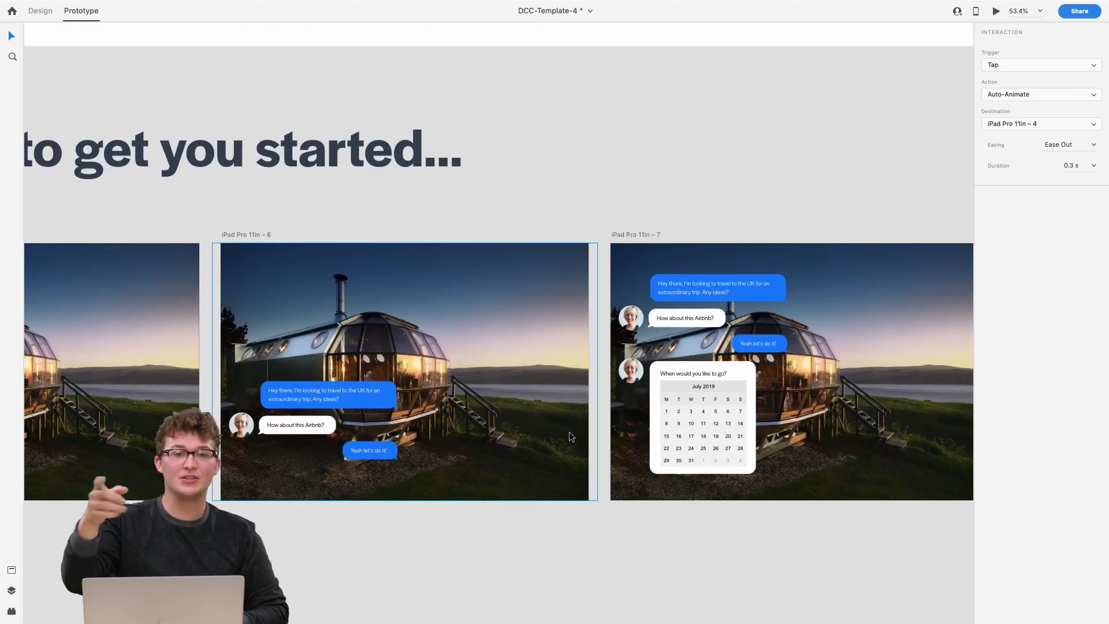
scroll(349, 410, "up", 2)
scroll(349, 410, "up", 1)
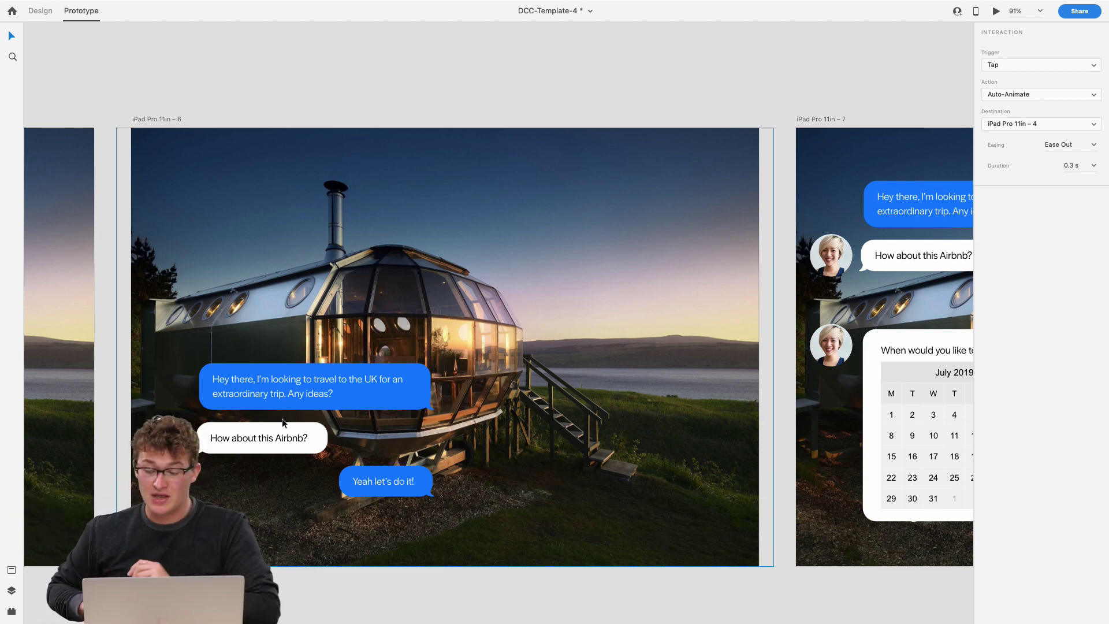
scroll(282, 418, "down", 5)
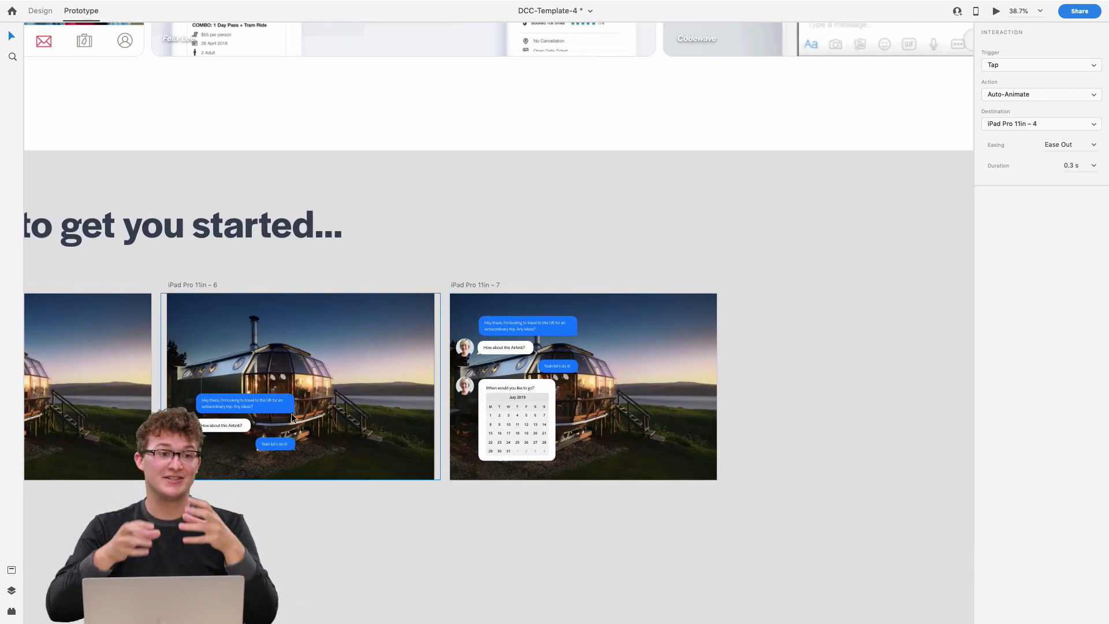
scroll(529, 326, "left", 4)
scroll(528, 326, "down", 4)
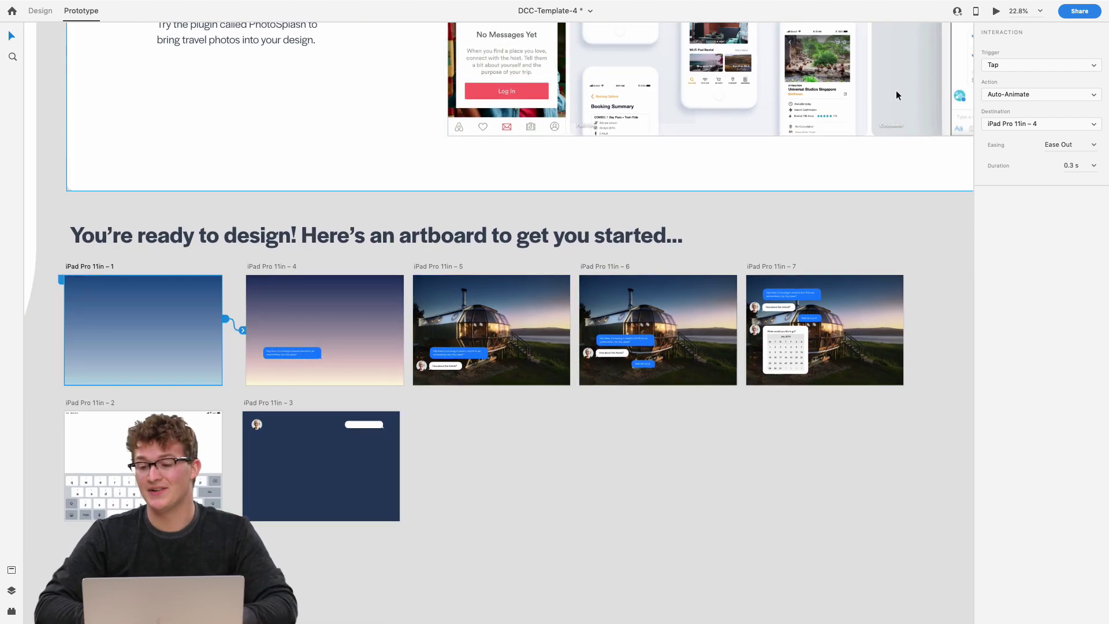
Create a Share for Review link titled DCC-Template-4 that anyone with the link can view, and copy it.
left_click(1078, 11)
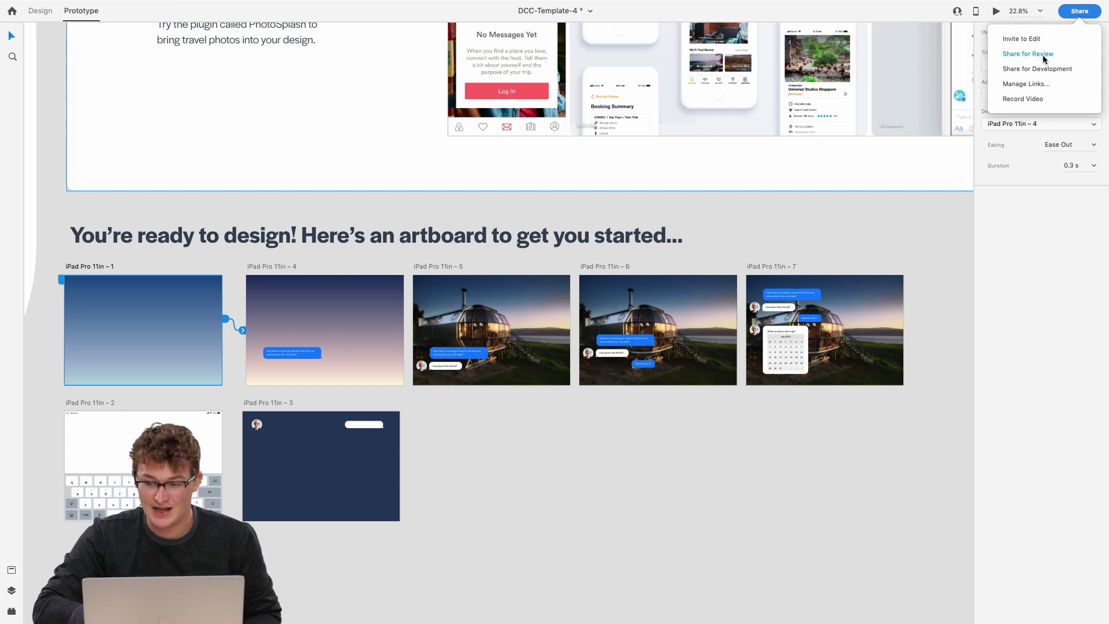
left_click(1034, 54)
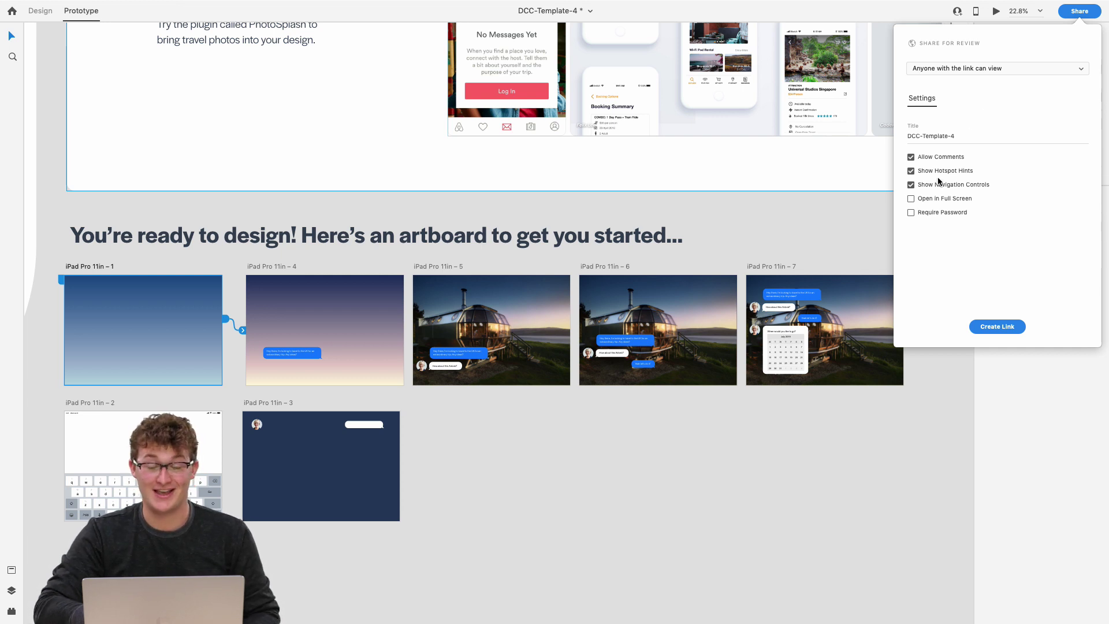
left_click(991, 327)
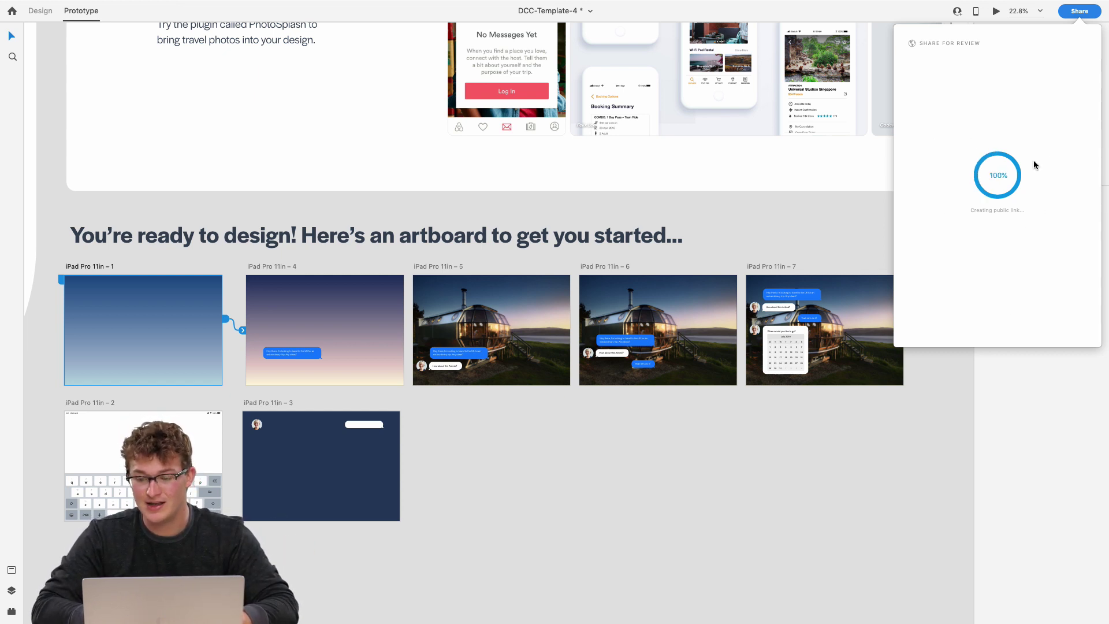
left_click(966, 384)
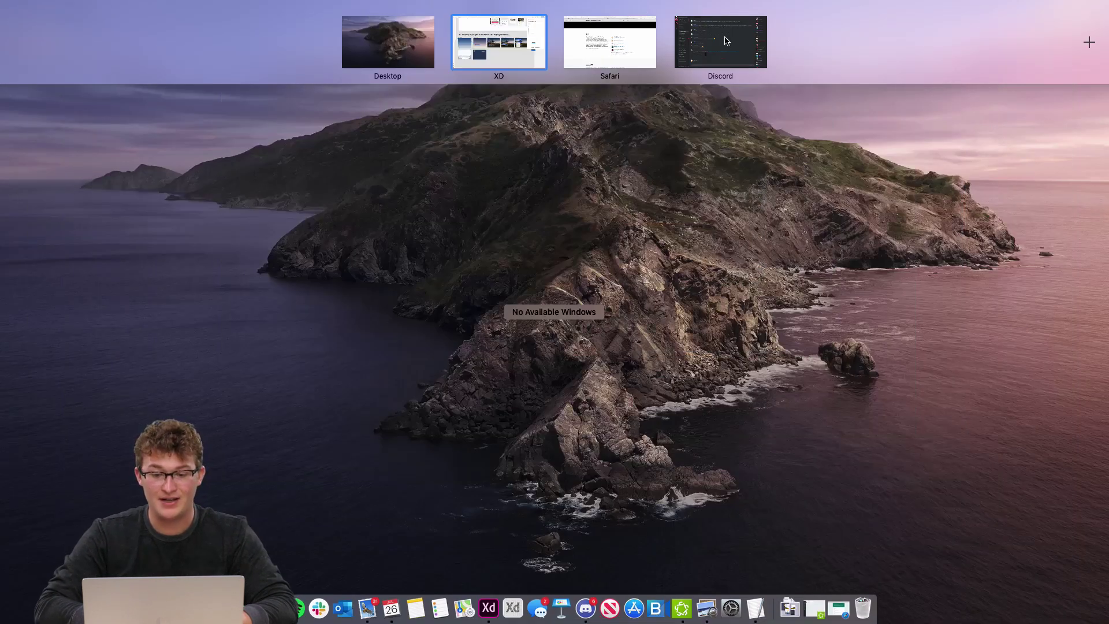
Switch to Discord, paste the prototype link into the current-challenge message field and clear it without sending.
left_click(726, 40)
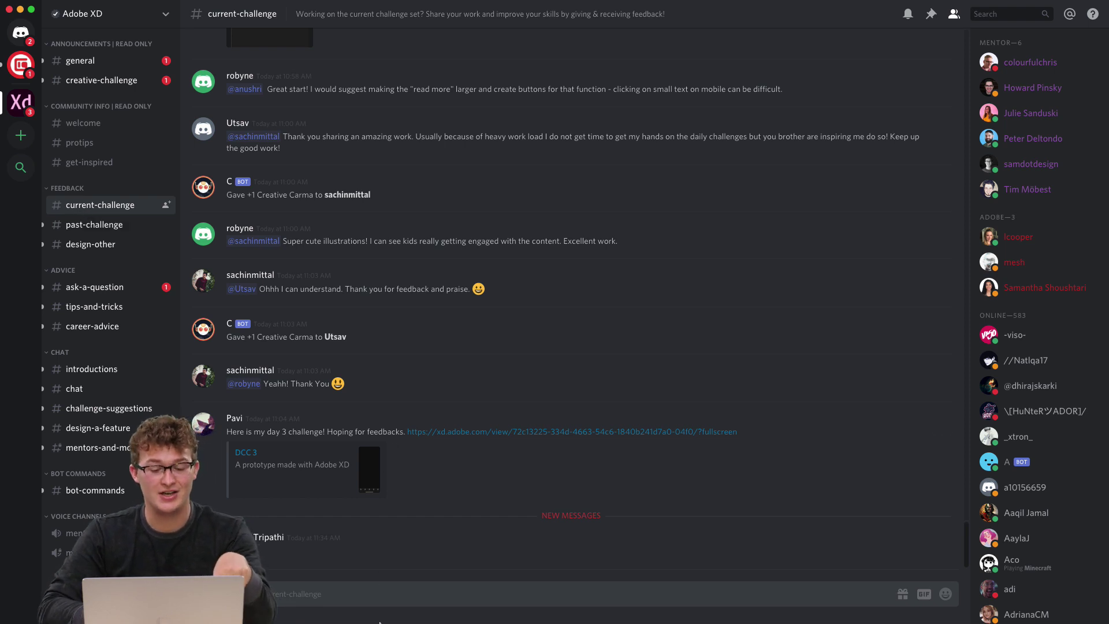
key("super+v")
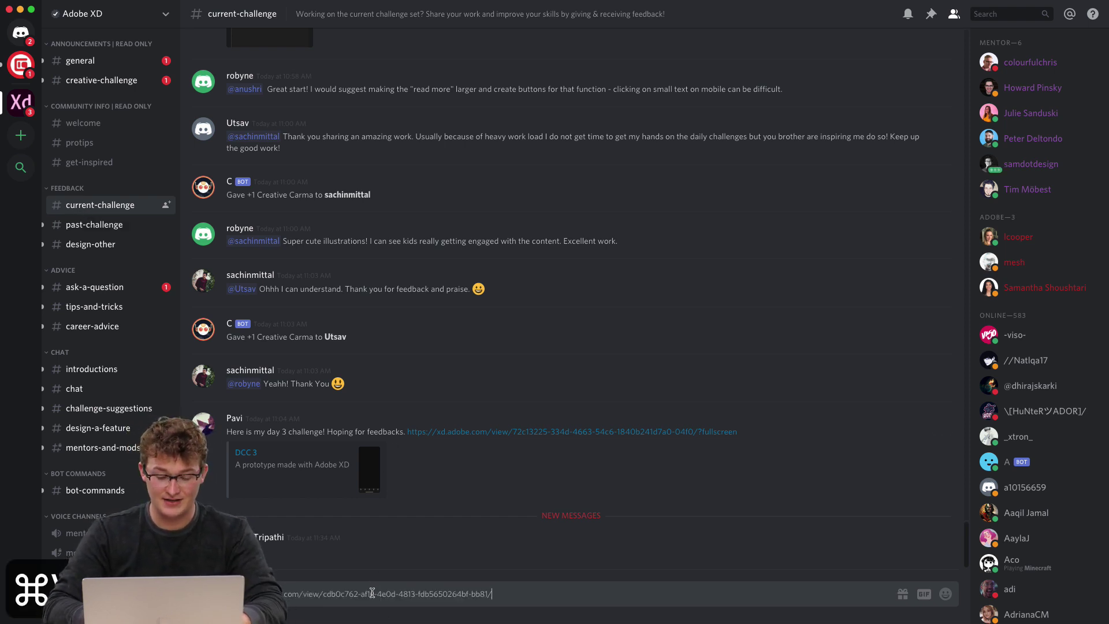
key("super+a")
key("BackSpace")
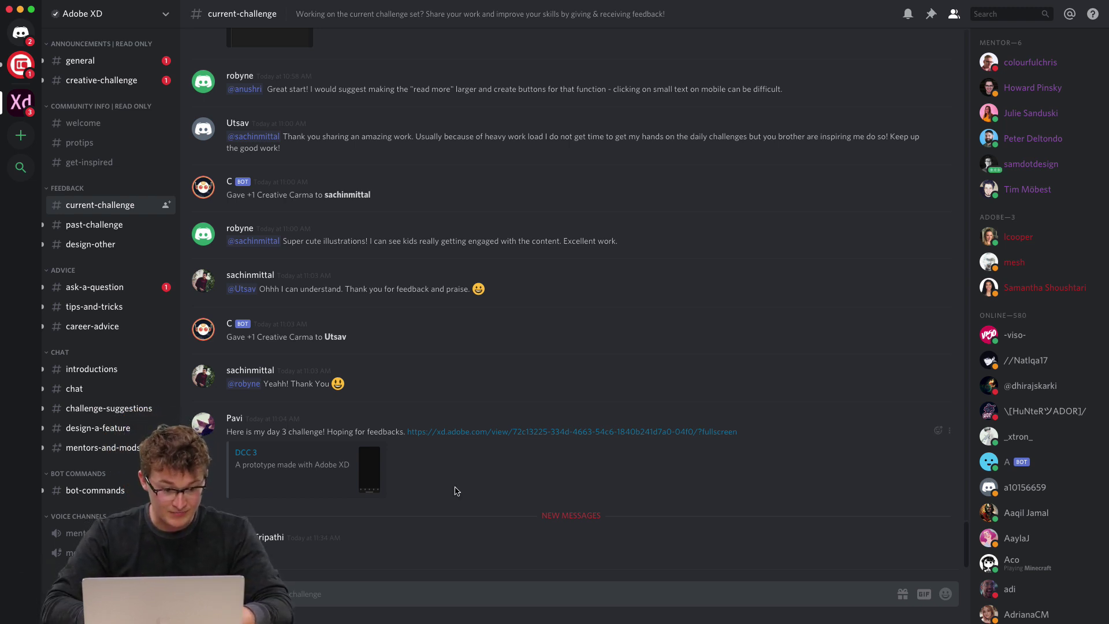
Browse earlier design submissions and feedback in the current-challenge channel.
scroll(456, 491, "up", 15)
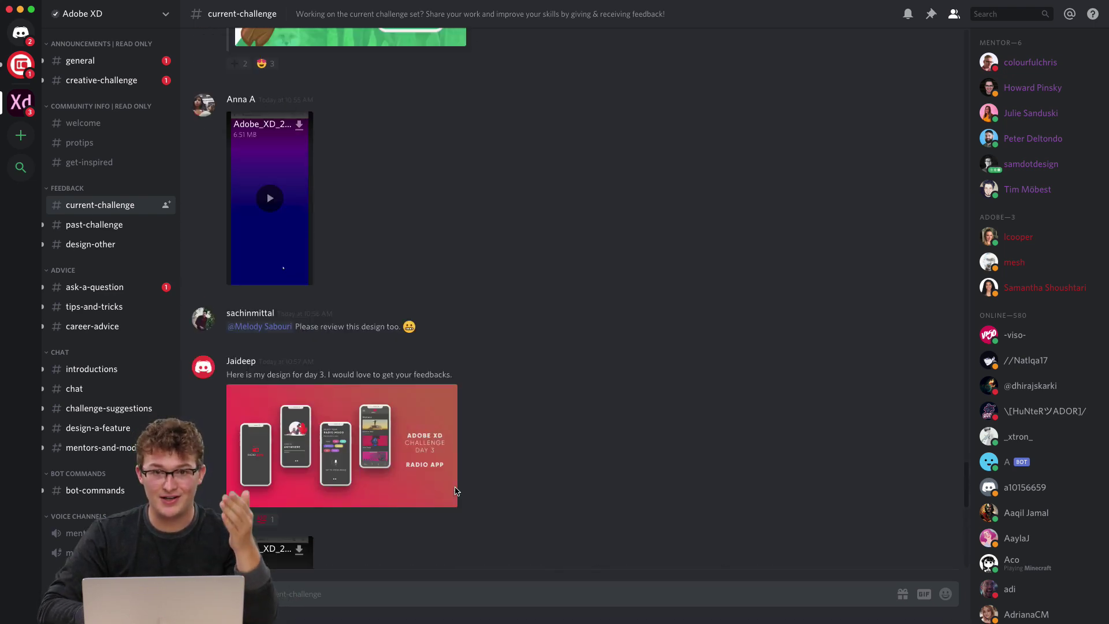
scroll(455, 491, "up", 20)
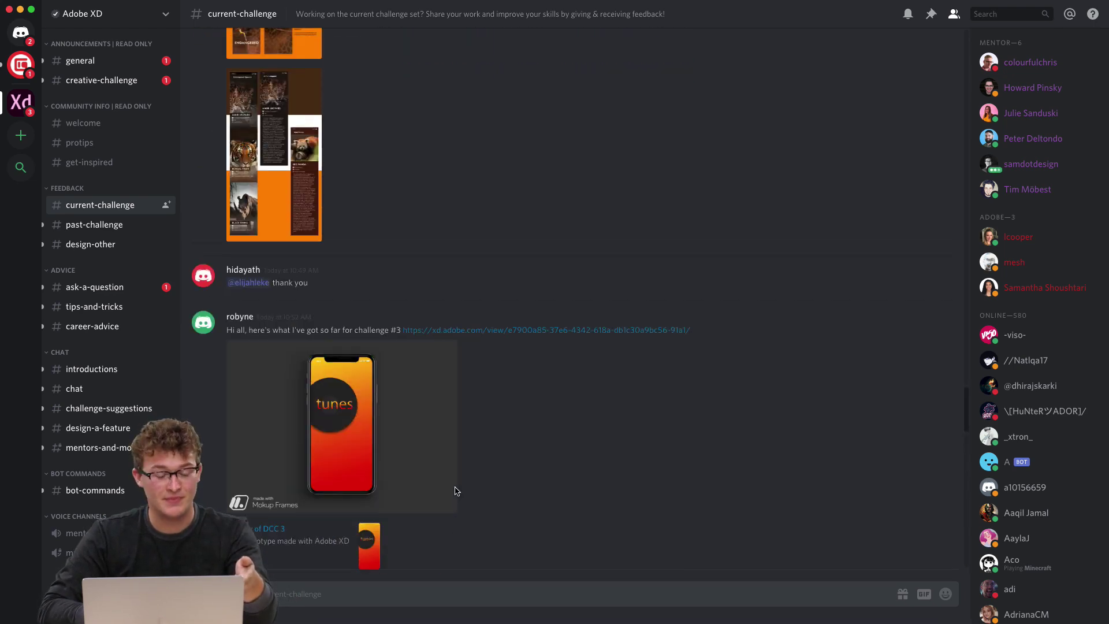
scroll(456, 490, "up", 15)
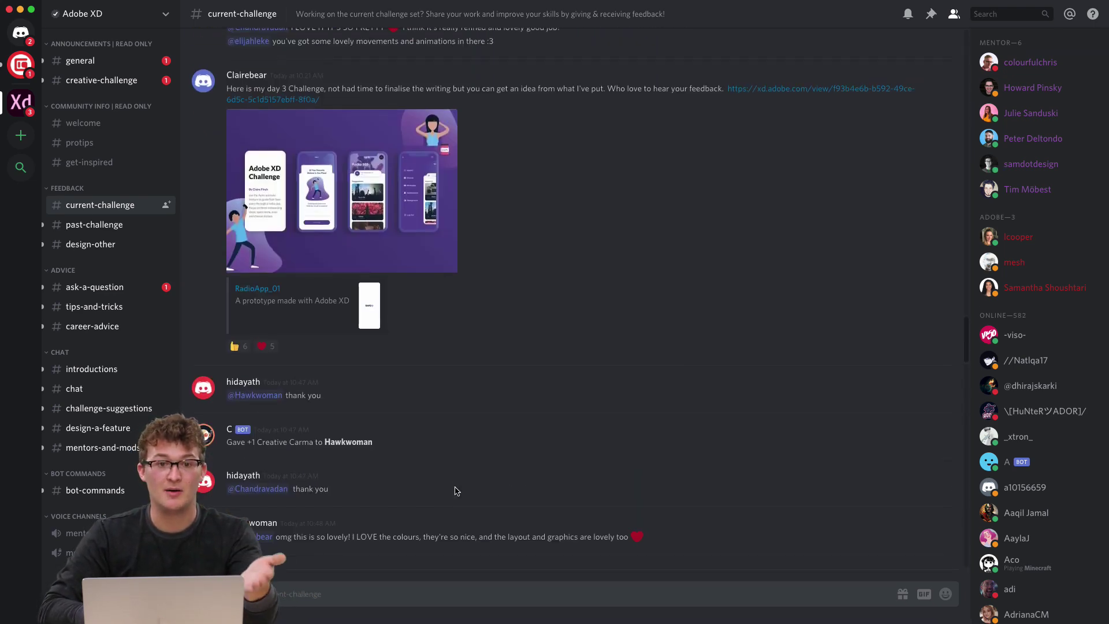
Return to the newest messages in the current-challenge channel and look over the latest submission and feedback.
scroll(456, 491, "down", 20)
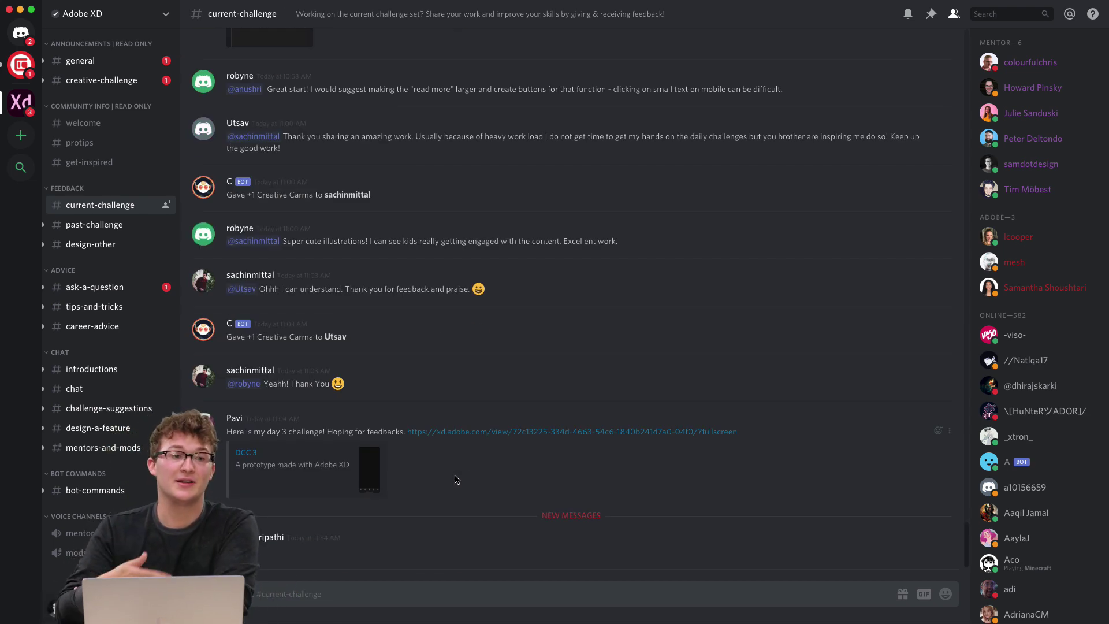
scroll(455, 482, "up", 2)
scroll(454, 480, "down", 2)
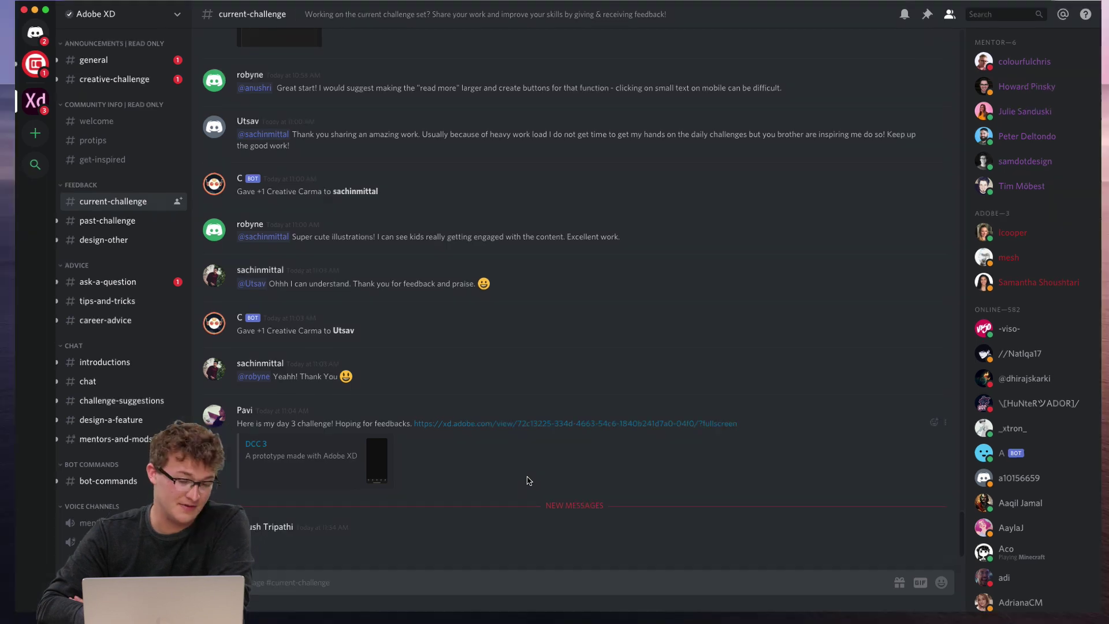
Switch to Safari and look over the Behance Daily Creative Challenge page.
key("ctrl+Up")
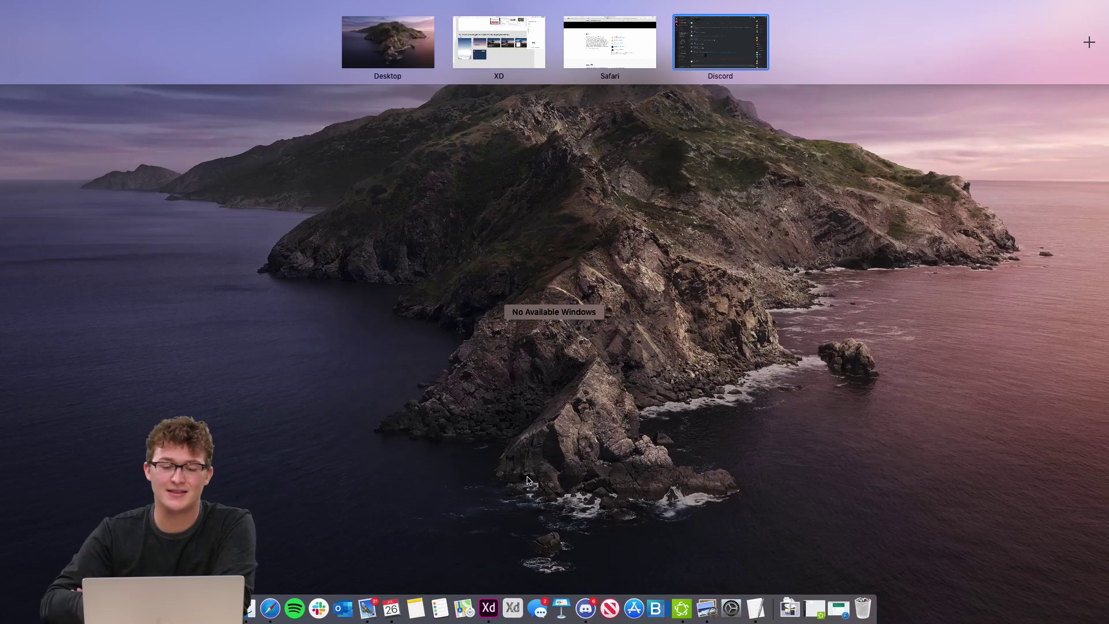
mouse_move(520, 38)
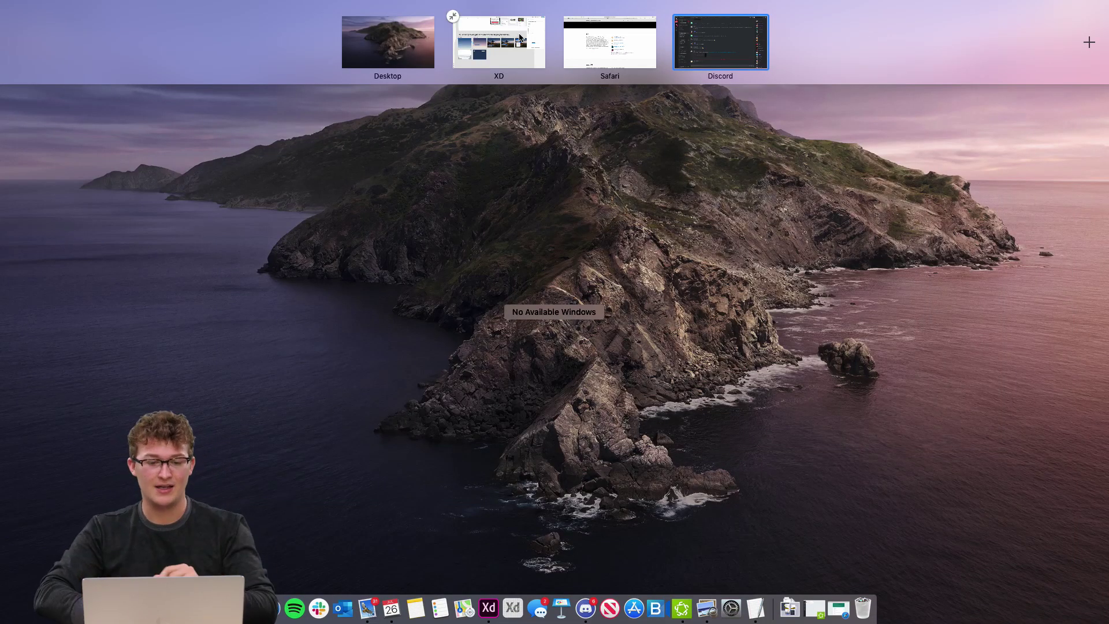
left_click(611, 64)
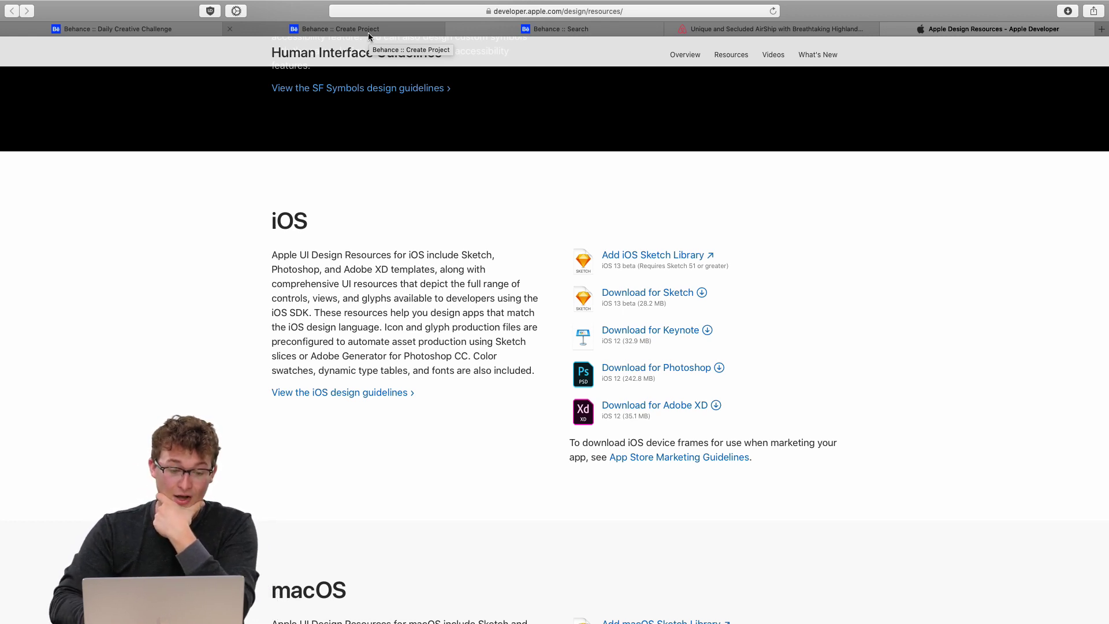
left_click(187, 33)
scroll(387, 139, "up", 4)
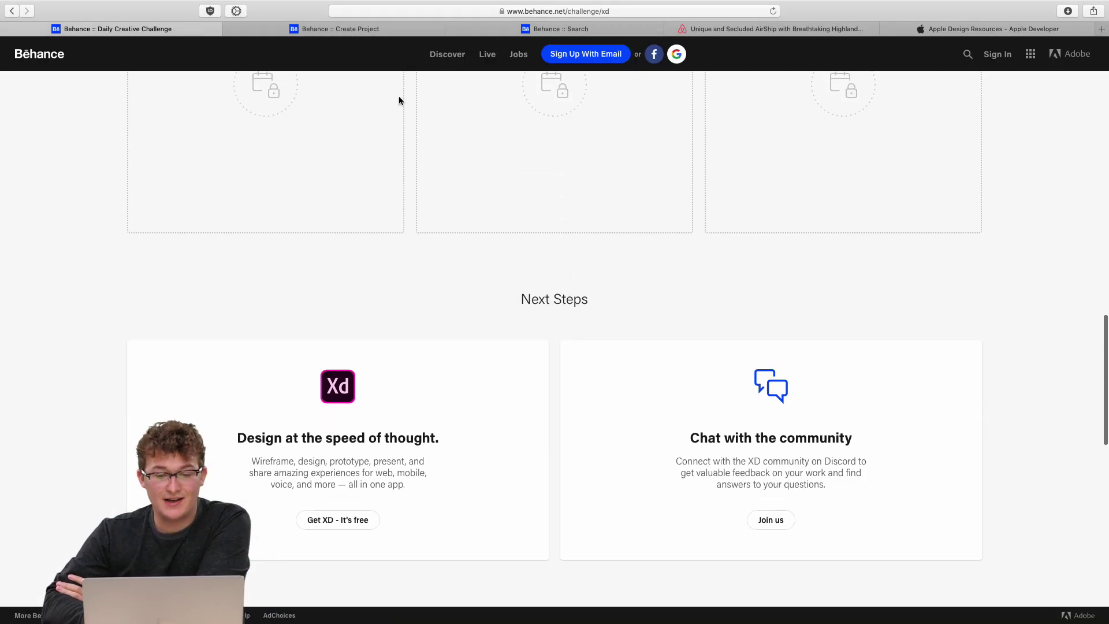
Bring up the Behance project being created and skim the whole Pensive presentation.
left_click(369, 30)
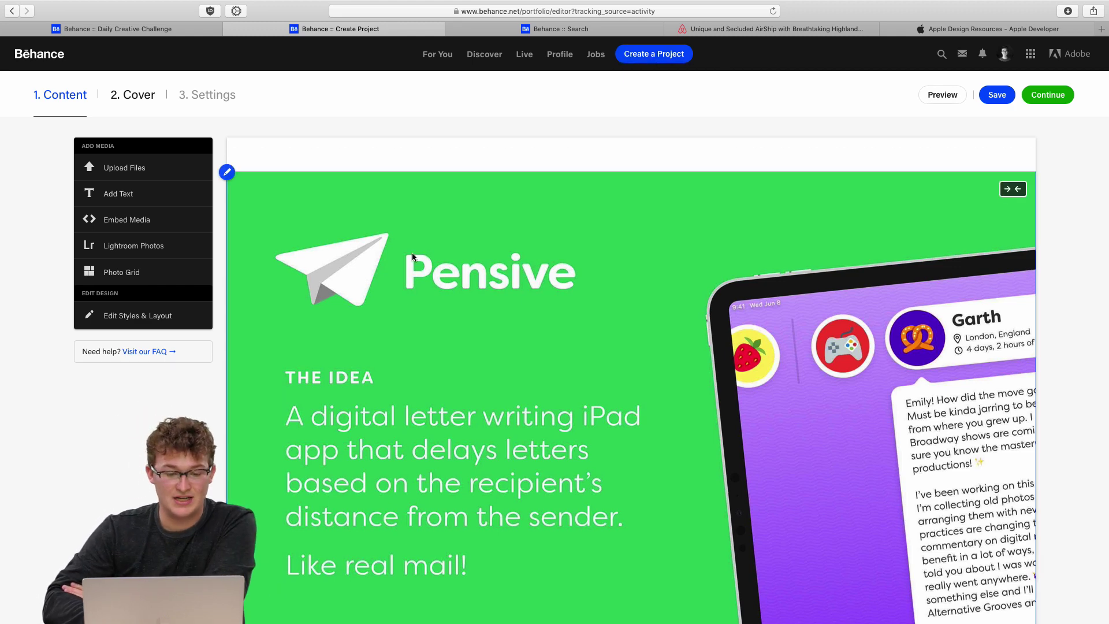
scroll(435, 297, "down", 10)
scroll(434, 298, "down", 5)
scroll(435, 298, "up", 8)
scroll(435, 298, "down", 12)
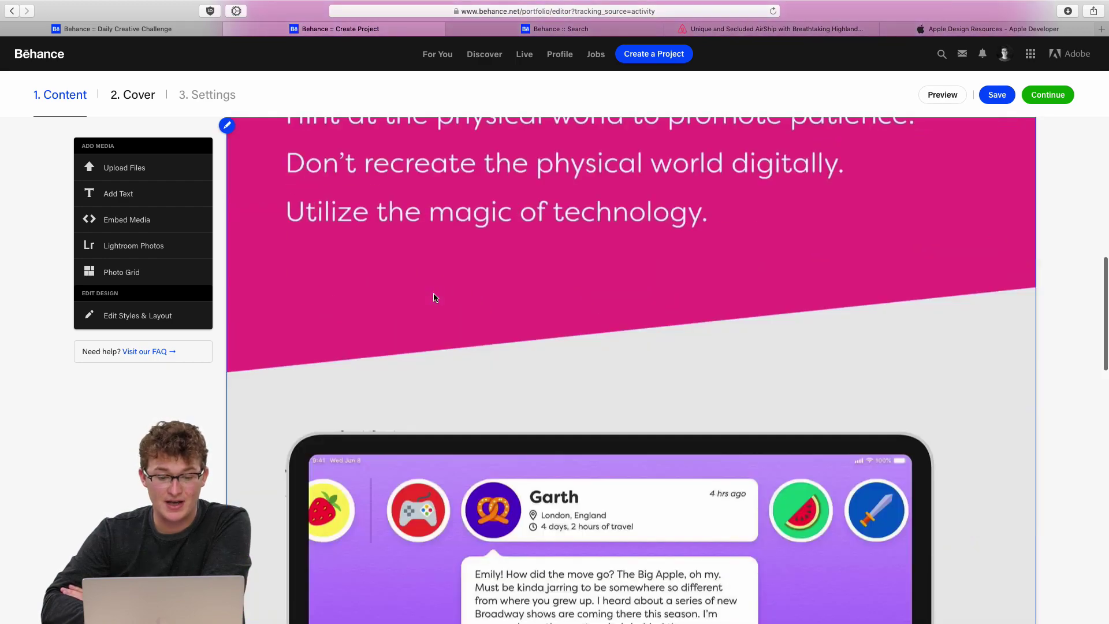
scroll(435, 297, "down", 3)
scroll(434, 297, "up", 15)
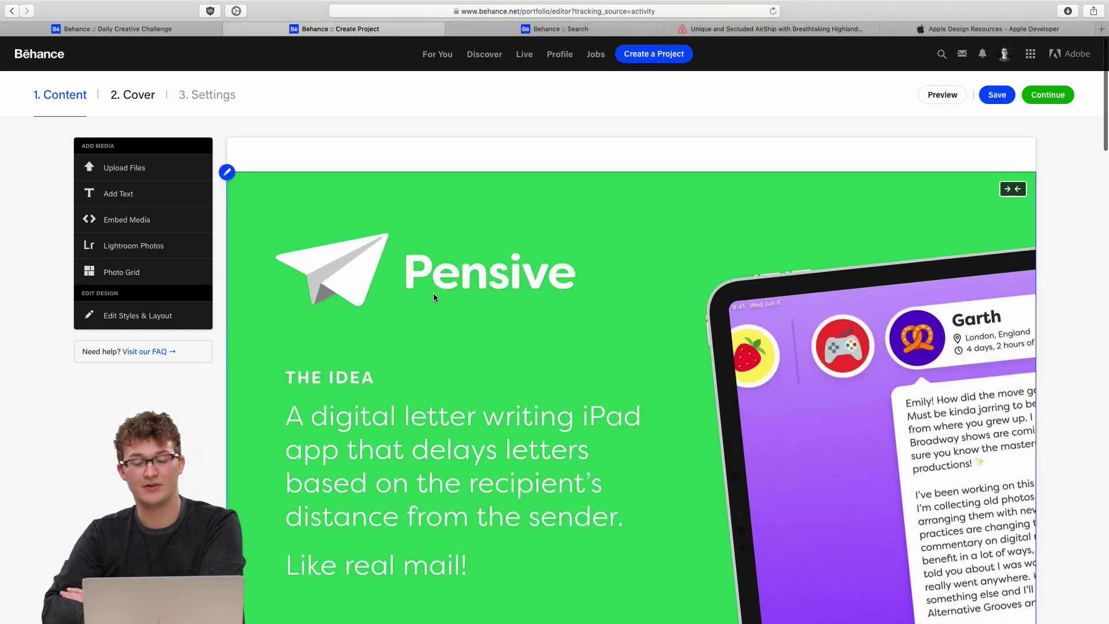
Read the idea, goal and design principles sections of the Pensive presentation.
scroll(435, 297, "down", 2)
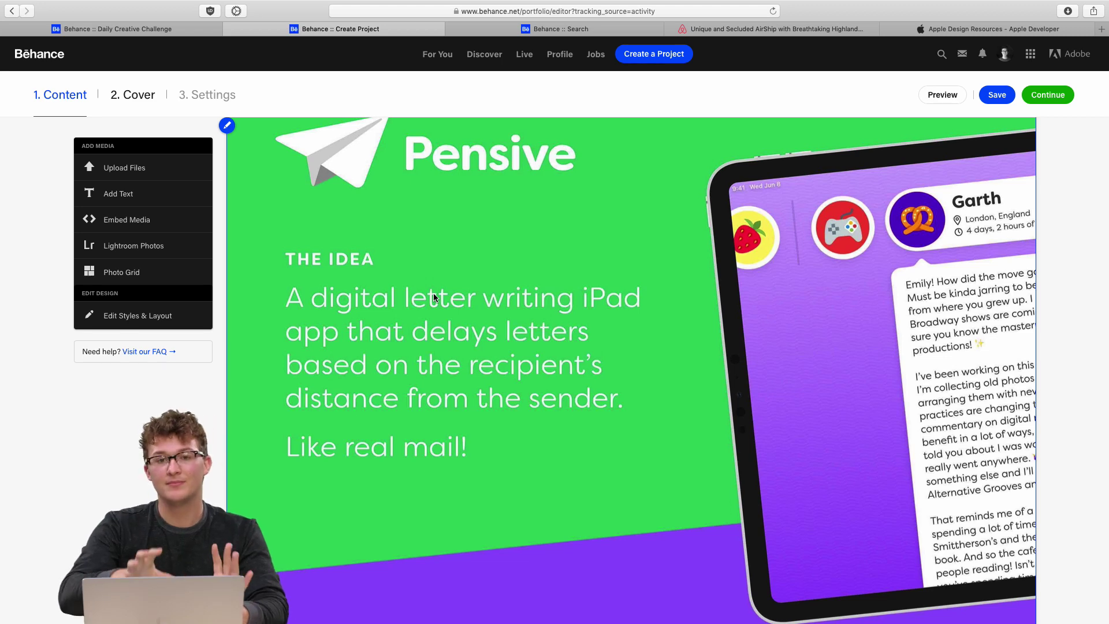
scroll(434, 297, "down", 7)
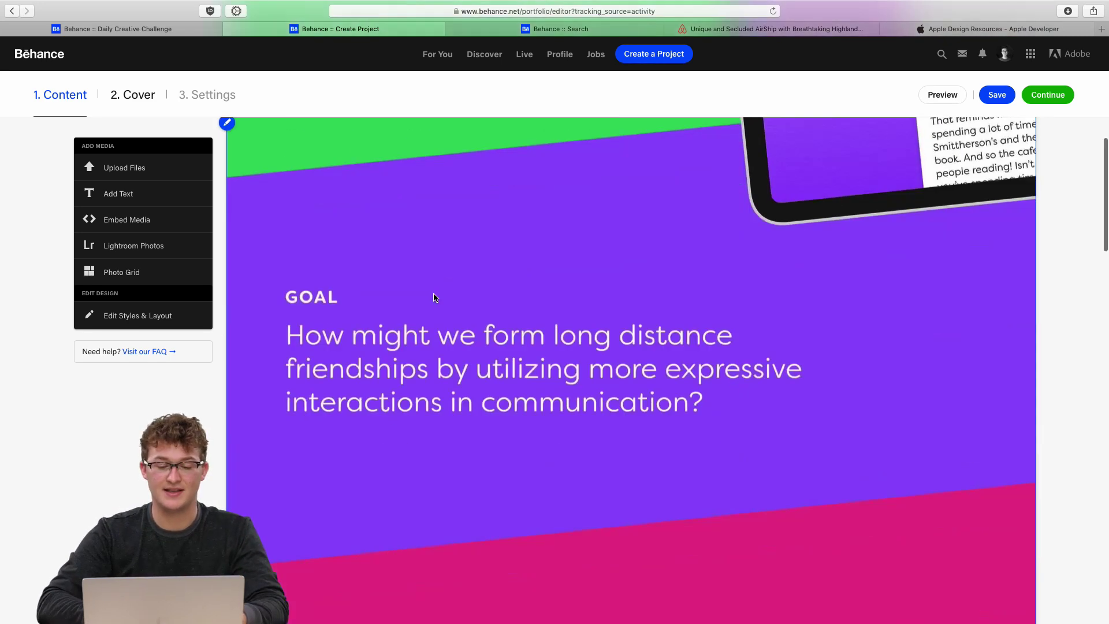
scroll(435, 298, "down", 6)
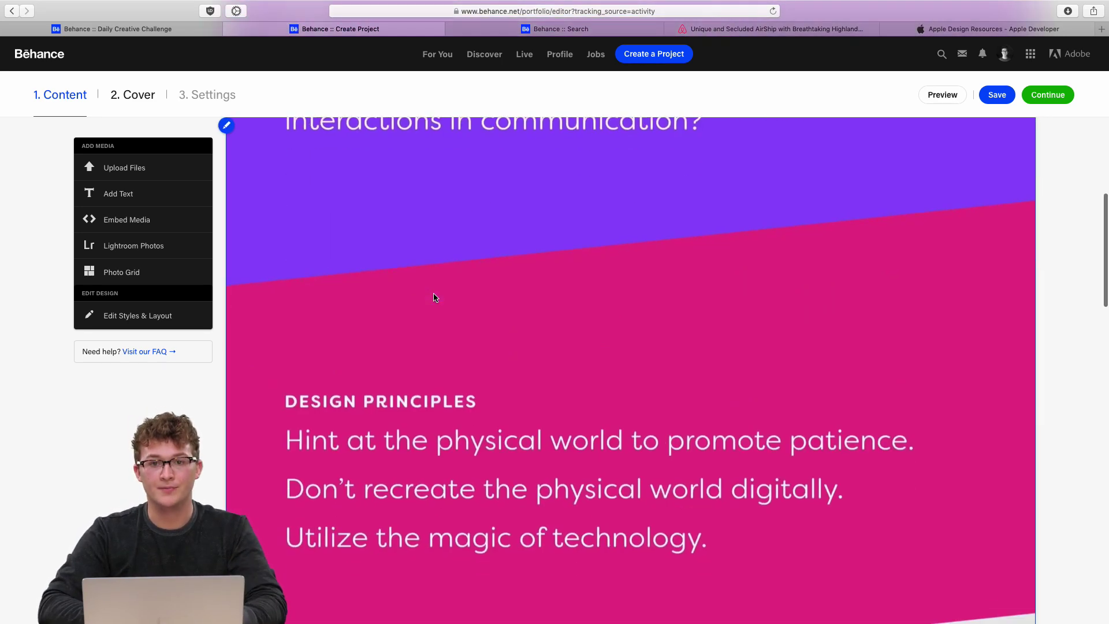
scroll(435, 297, "down", 7)
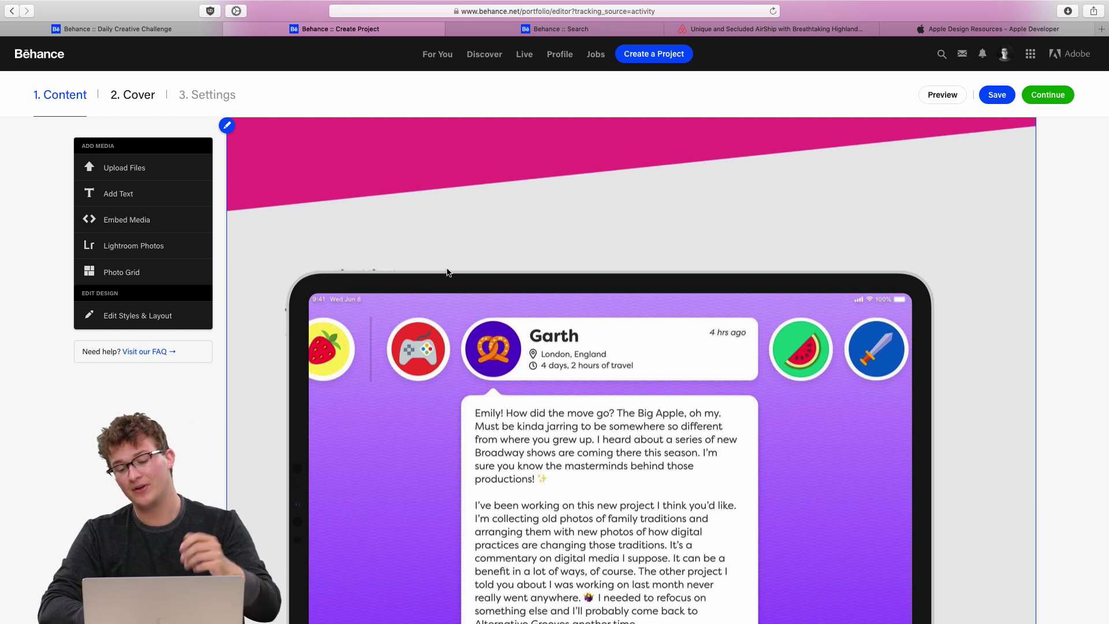
Examine the iPad letter mockups and the Reading a Letter section in the Pensive presentation.
scroll(478, 238, "down", 4)
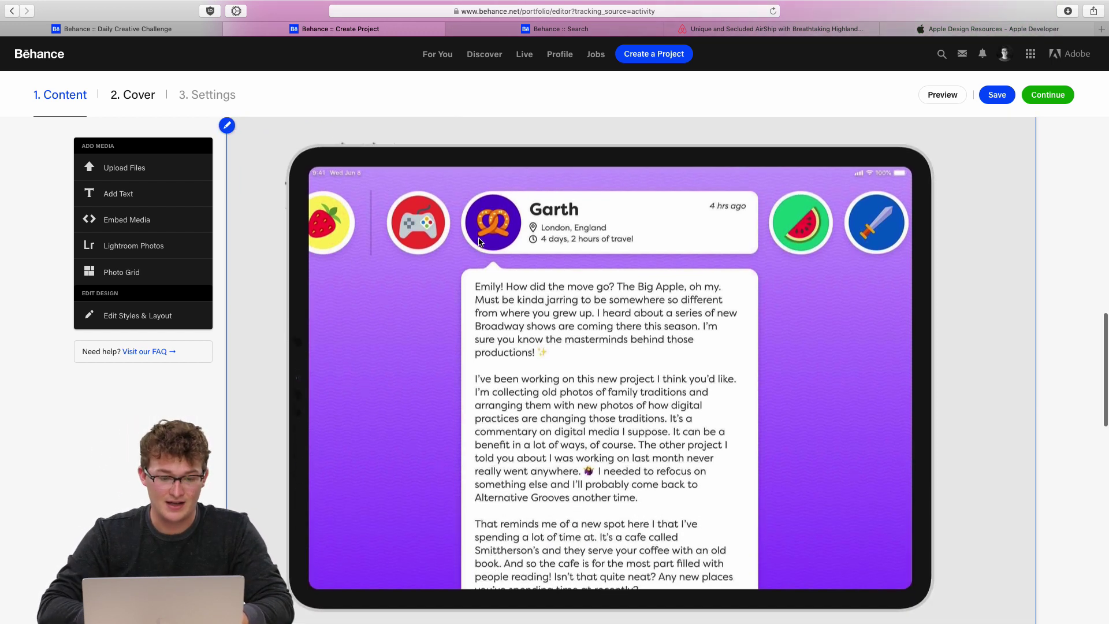
scroll(478, 241, "down", 2)
scroll(479, 240, "up", 2)
scroll(479, 238, "down", 2)
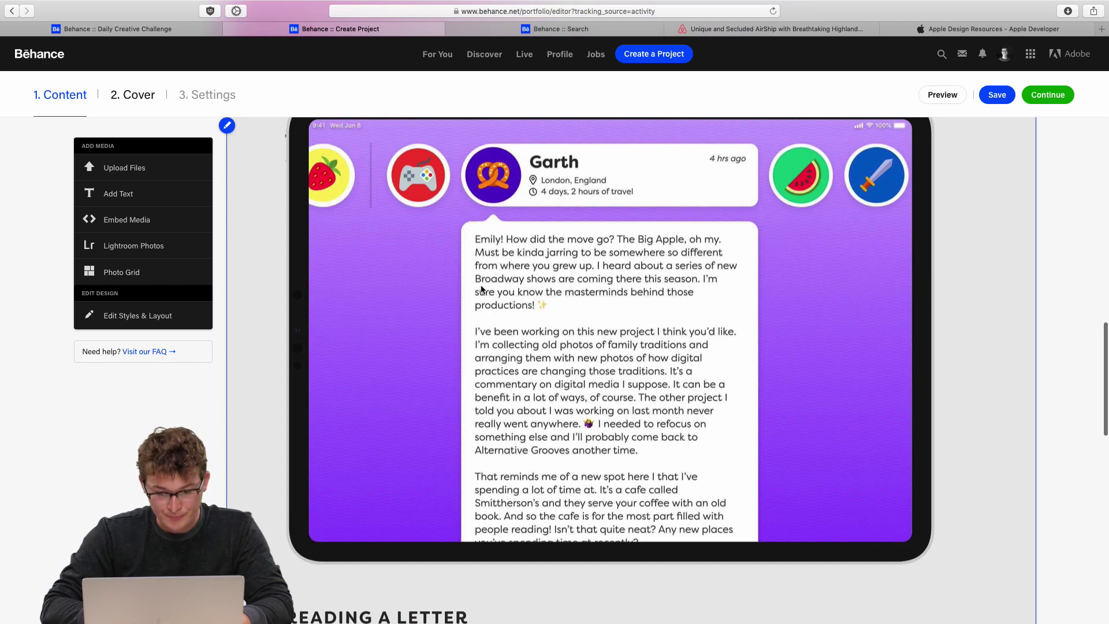
scroll(604, 241, "down", 12)
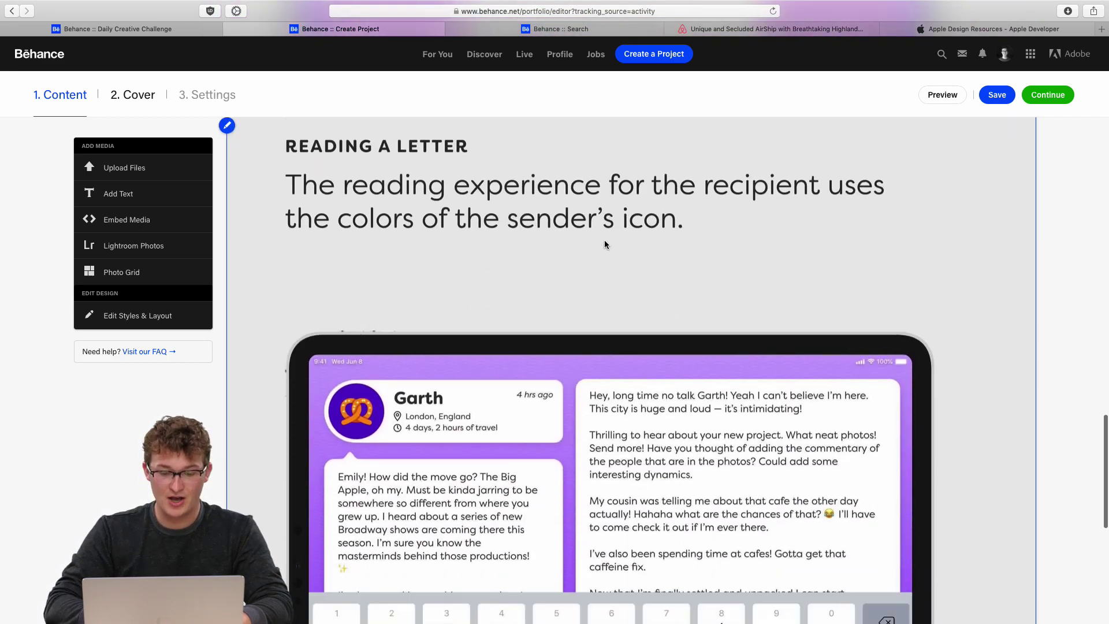
scroll(604, 240, "down", 3)
scroll(636, 280, "down", 7)
scroll(689, 243, "up", 18)
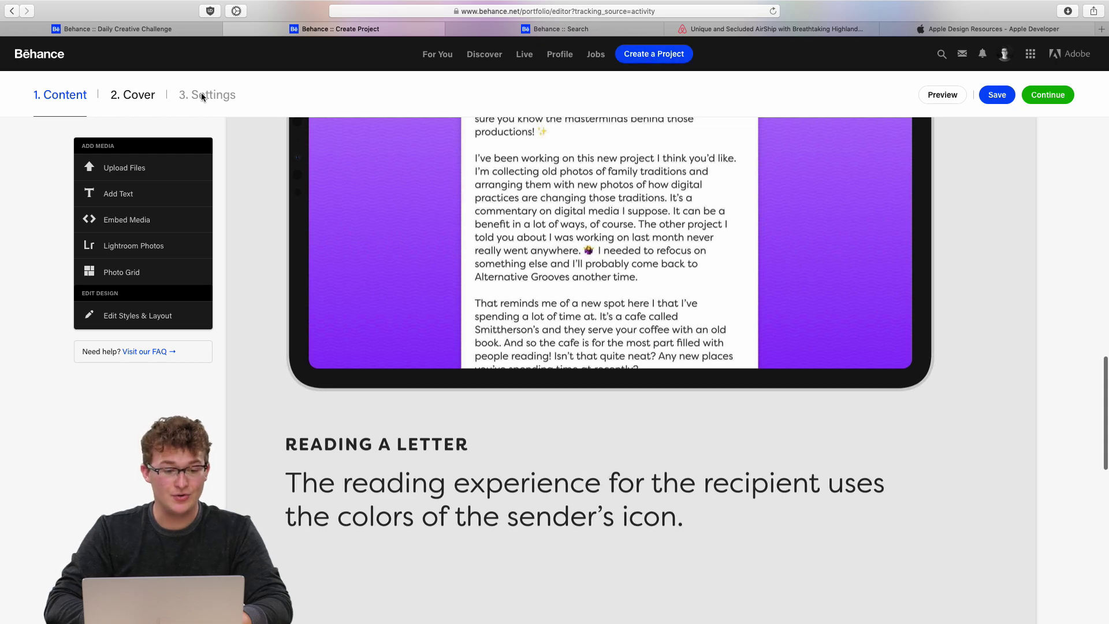
Give the Behance project the title "Title" in its cover settings and accept the cover crop.
left_click(141, 94)
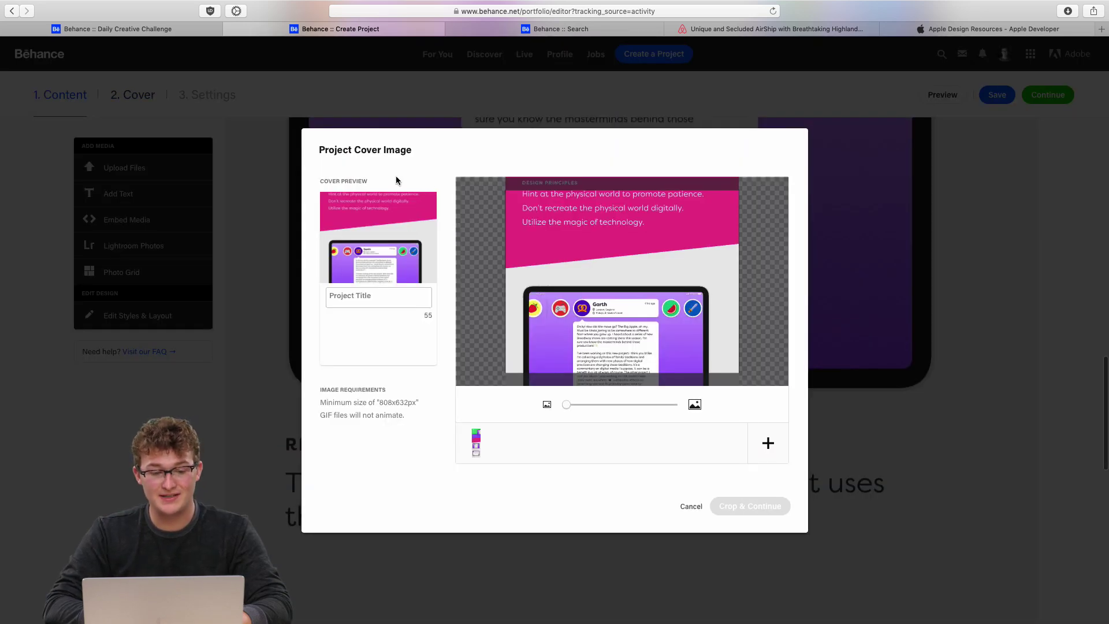
left_click(391, 295)
type("Tit")
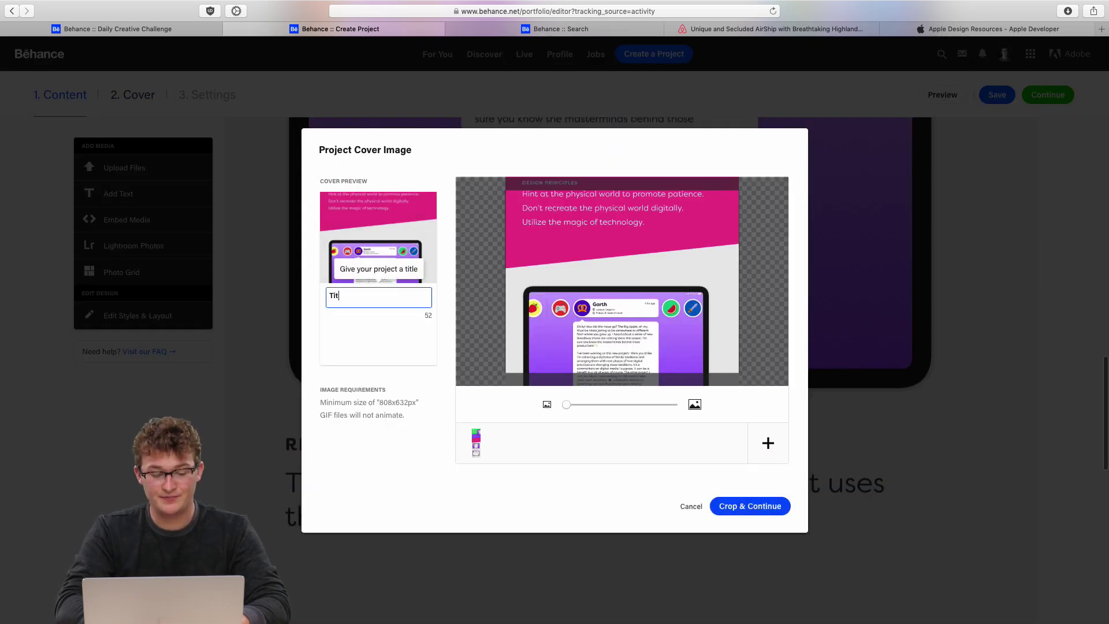
type("le")
left_click(719, 506)
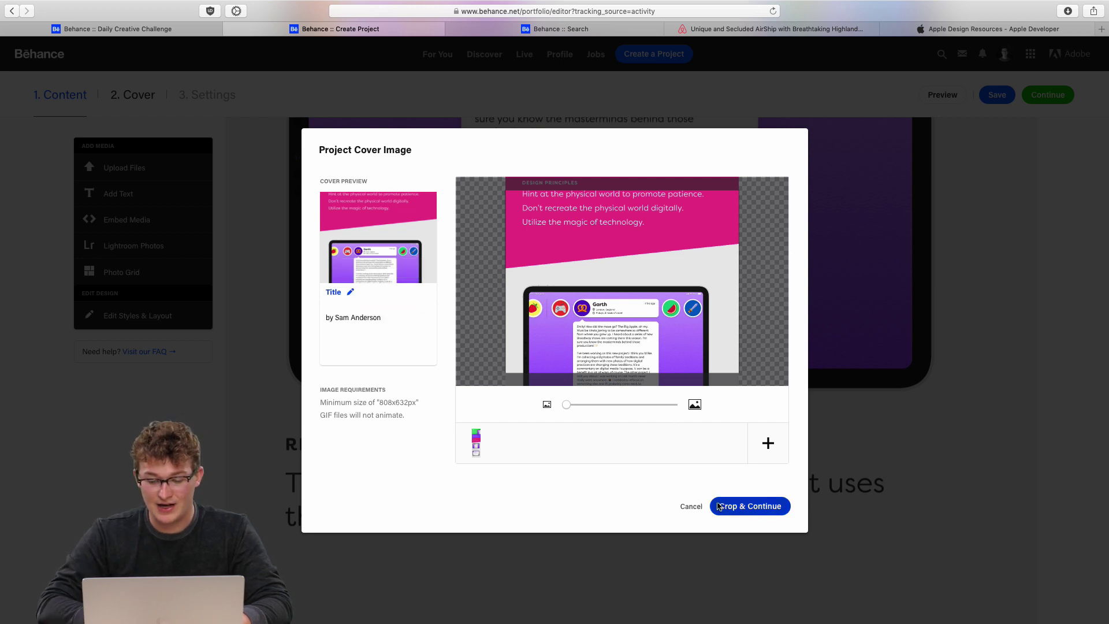
Add the keyword xddailychallenge to the project's discoverability settings.
left_click(539, 225)
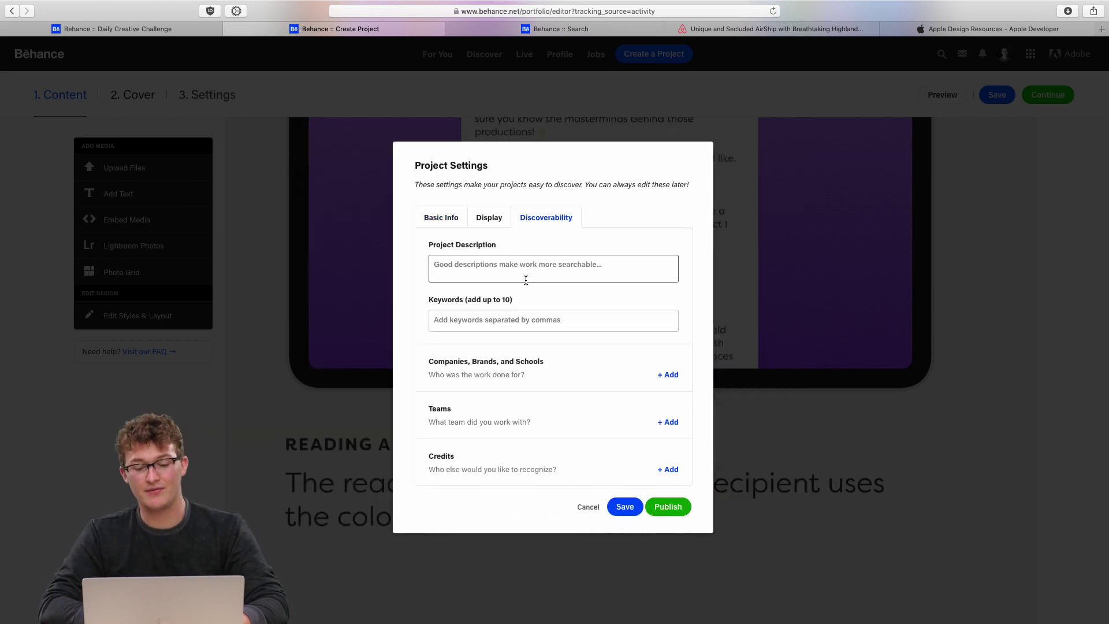
left_click(497, 321)
type("xddail")
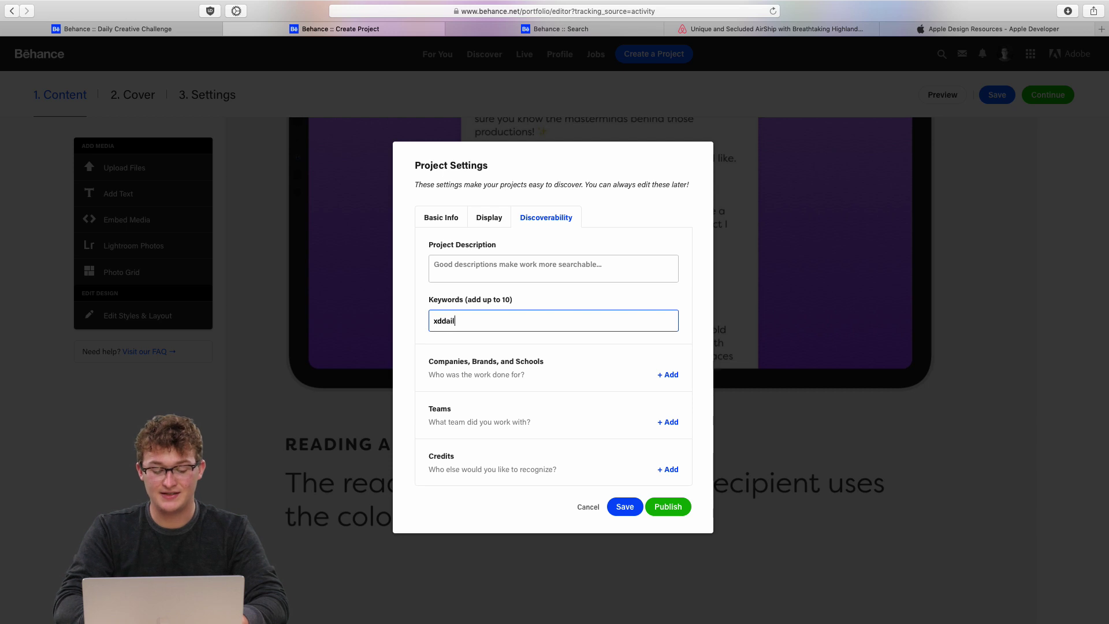
type("ychallenge")
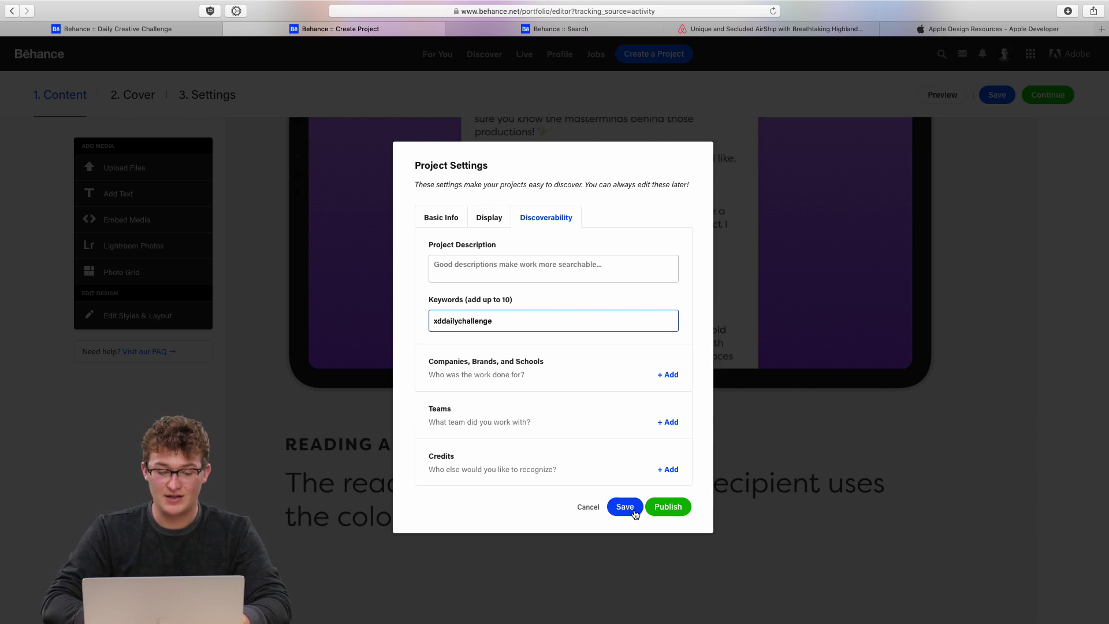
key("Return")
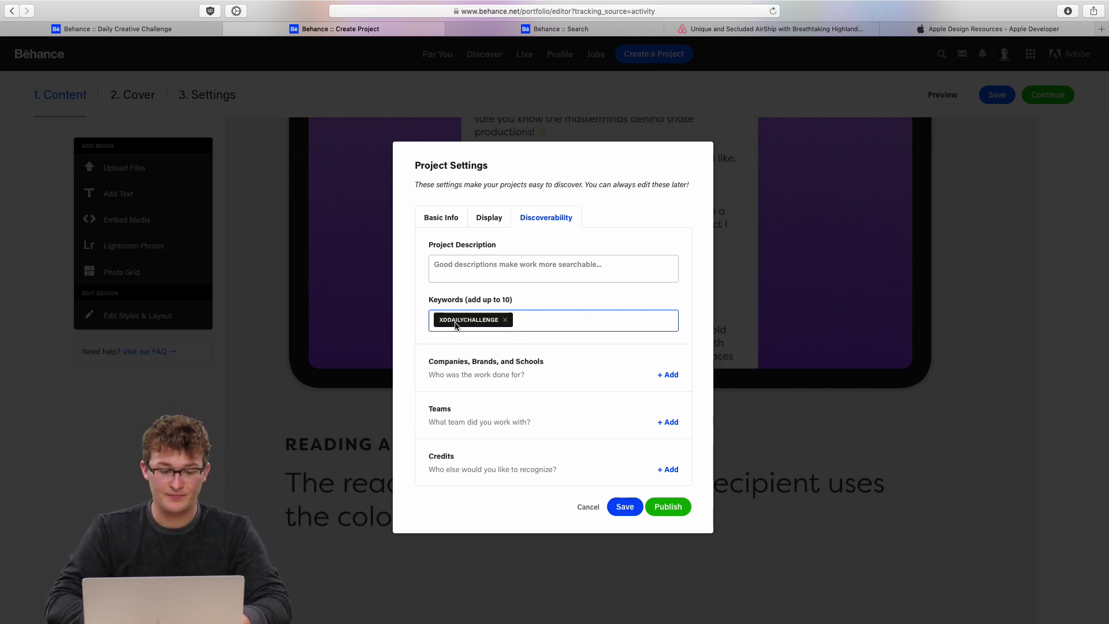
Look through the Behance project search results for xddailychallenge and highlight the search term.
left_click(571, 32)
scroll(610, 171, "down", 3)
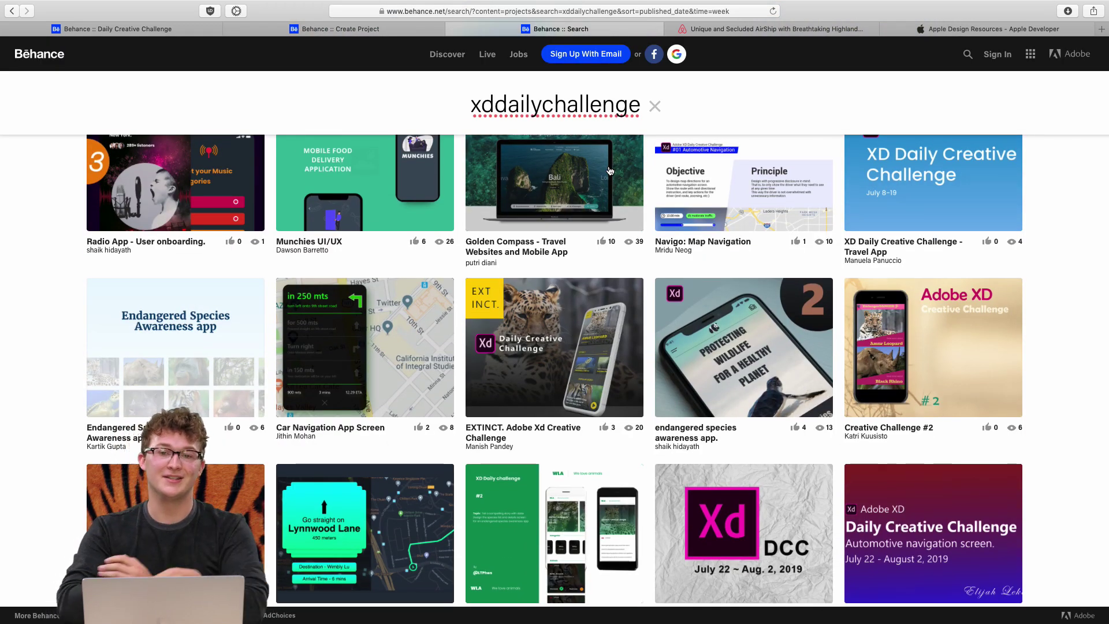
scroll(610, 171, "up", 3)
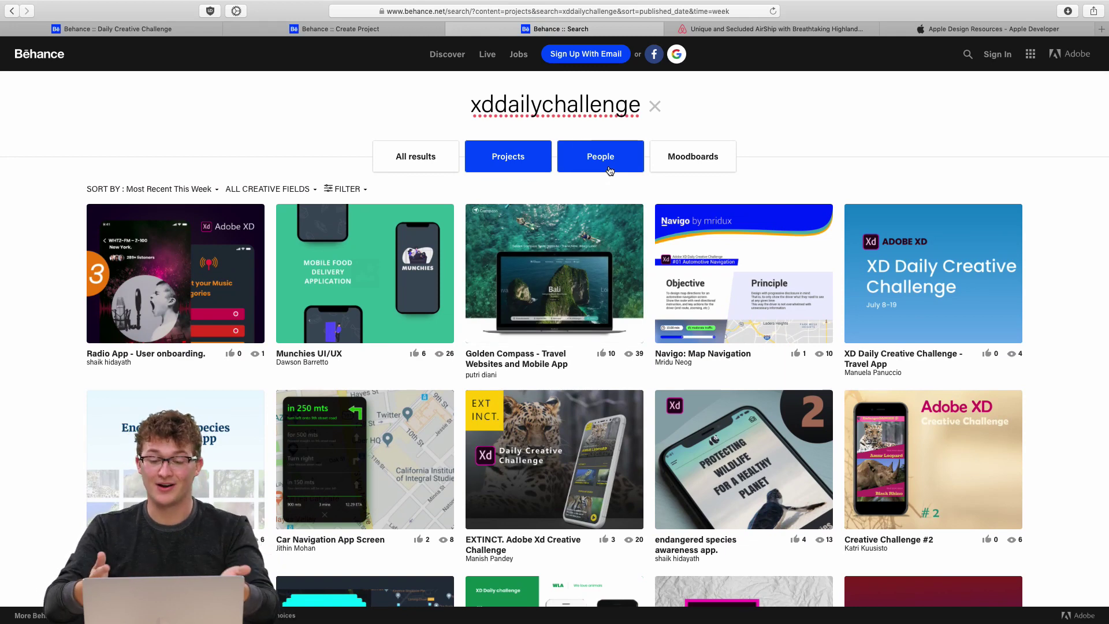
double_click(512, 106)
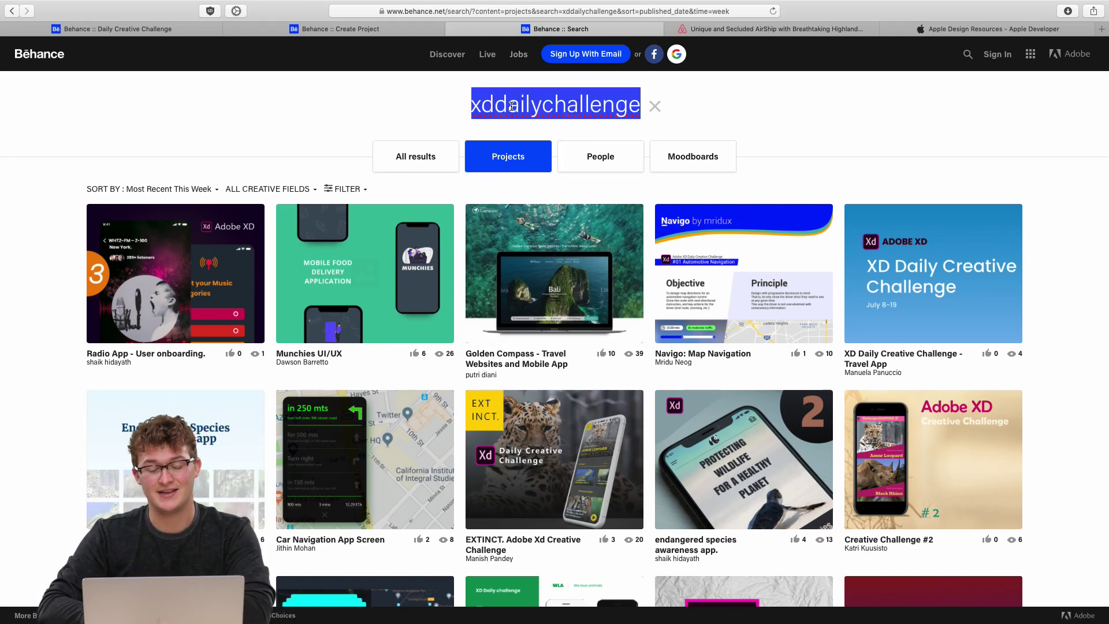
left_click(512, 106)
left_click(532, 112)
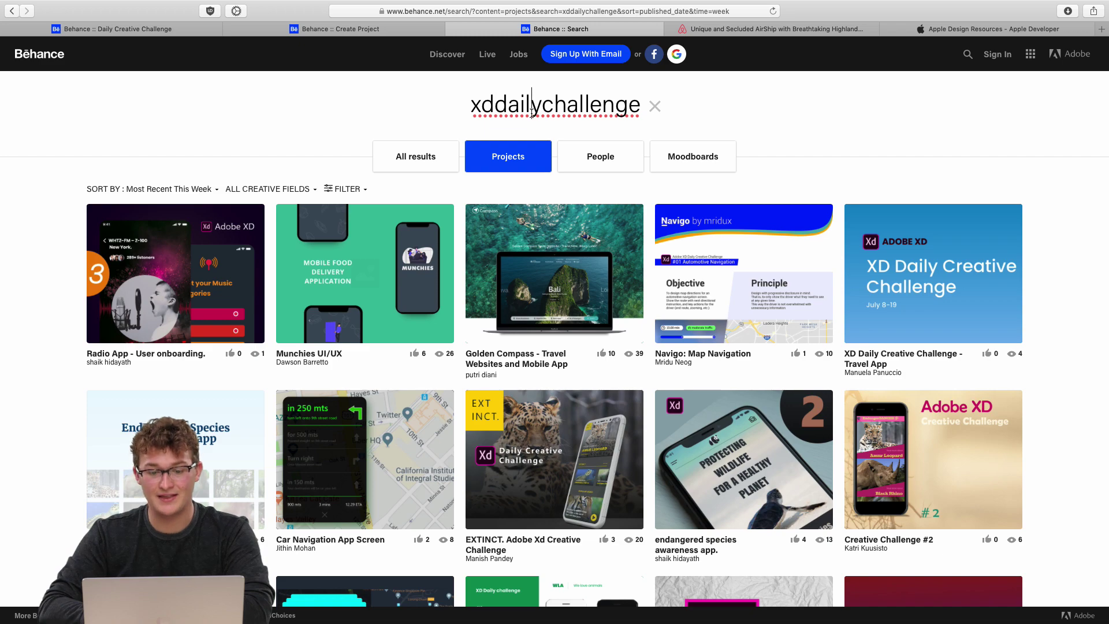
double_click(532, 113)
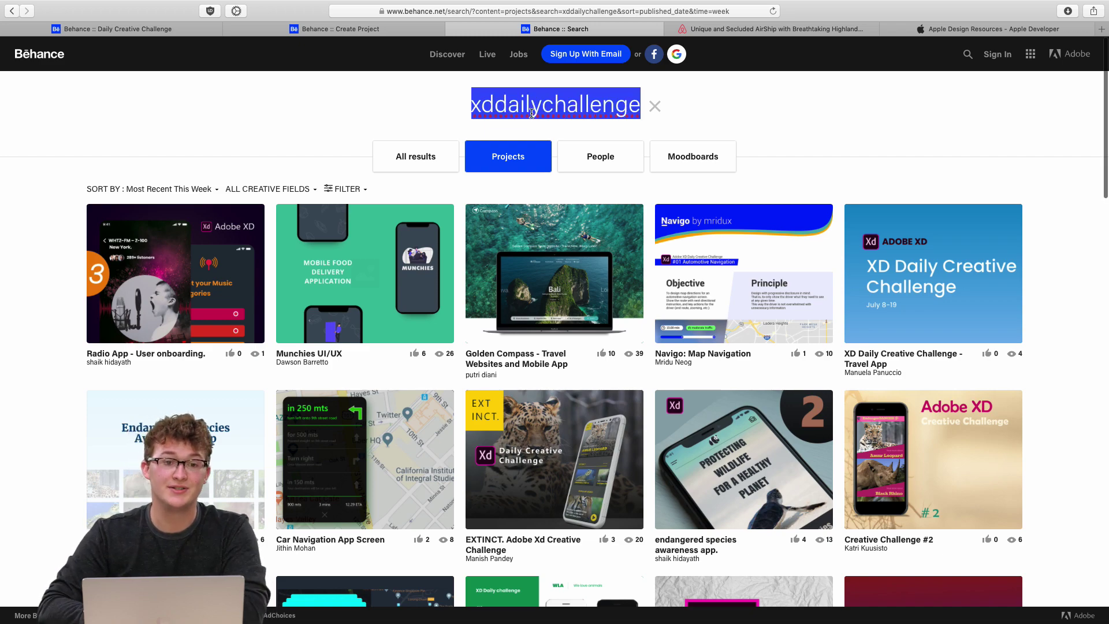
Switch back to the DCC-Template-4 prototype in Adobe XD.
key("ctrl+Up")
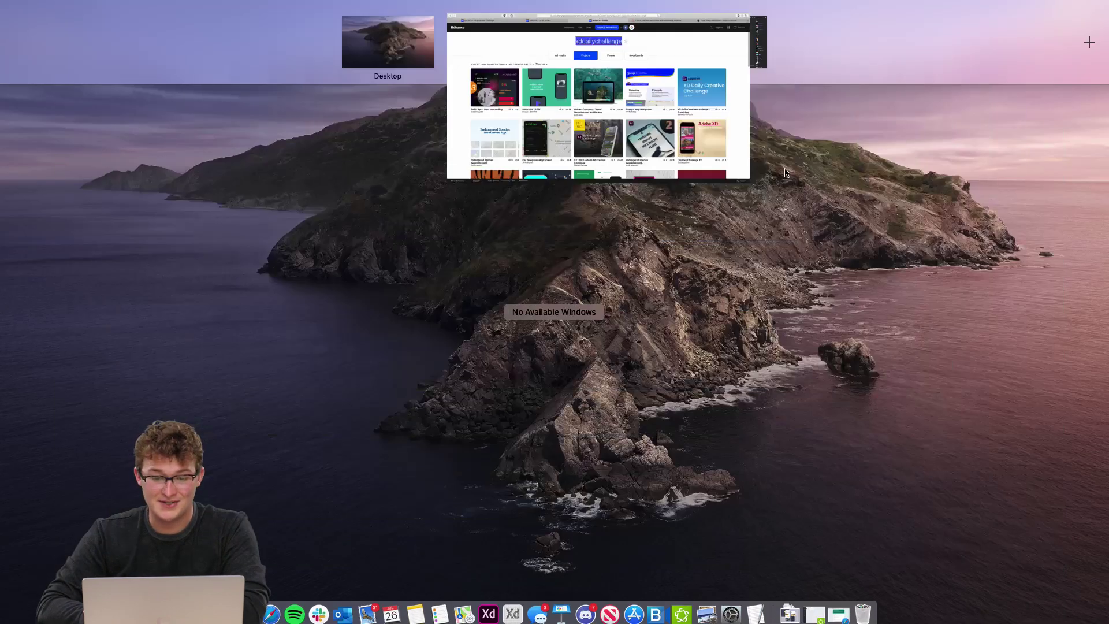
left_click(500, 52)
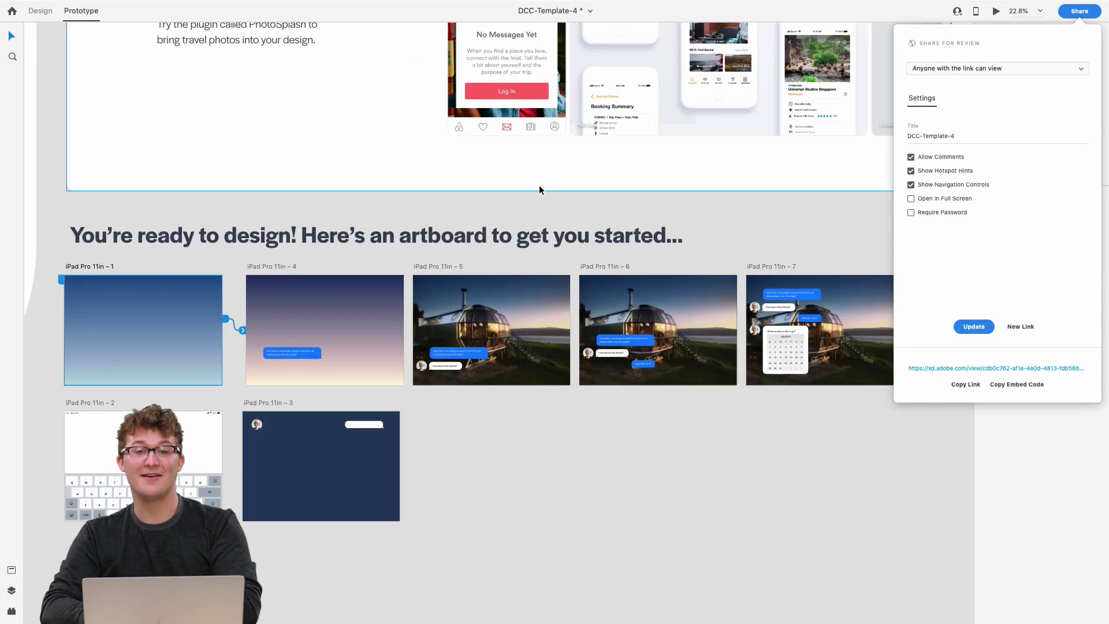